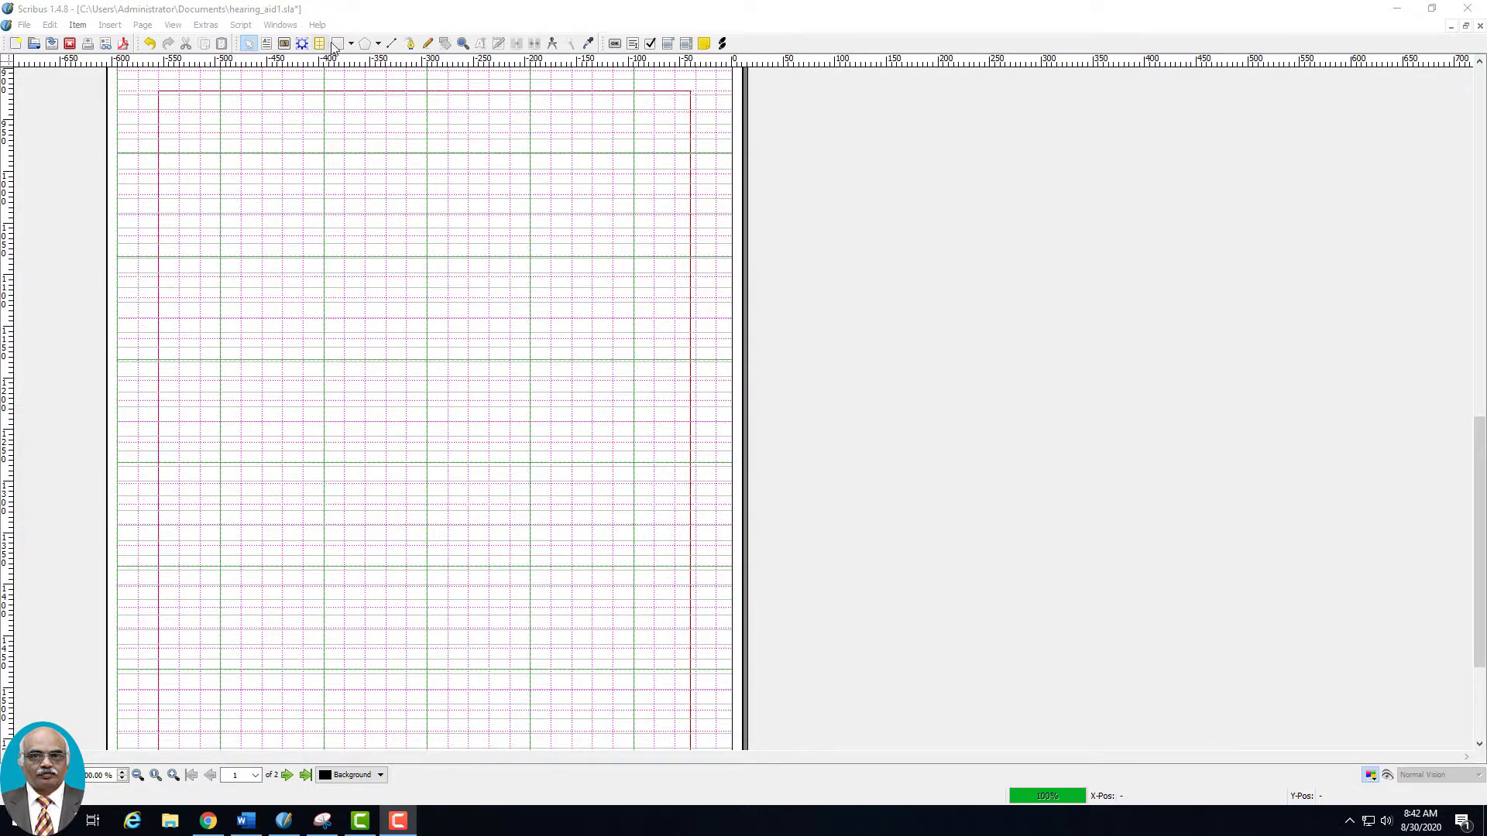
# Step: Draw two image frames on page 2, an upper one about 190 × 150 pt and a lower one about 250 × 200 pt
pyautogui.click(285, 44)
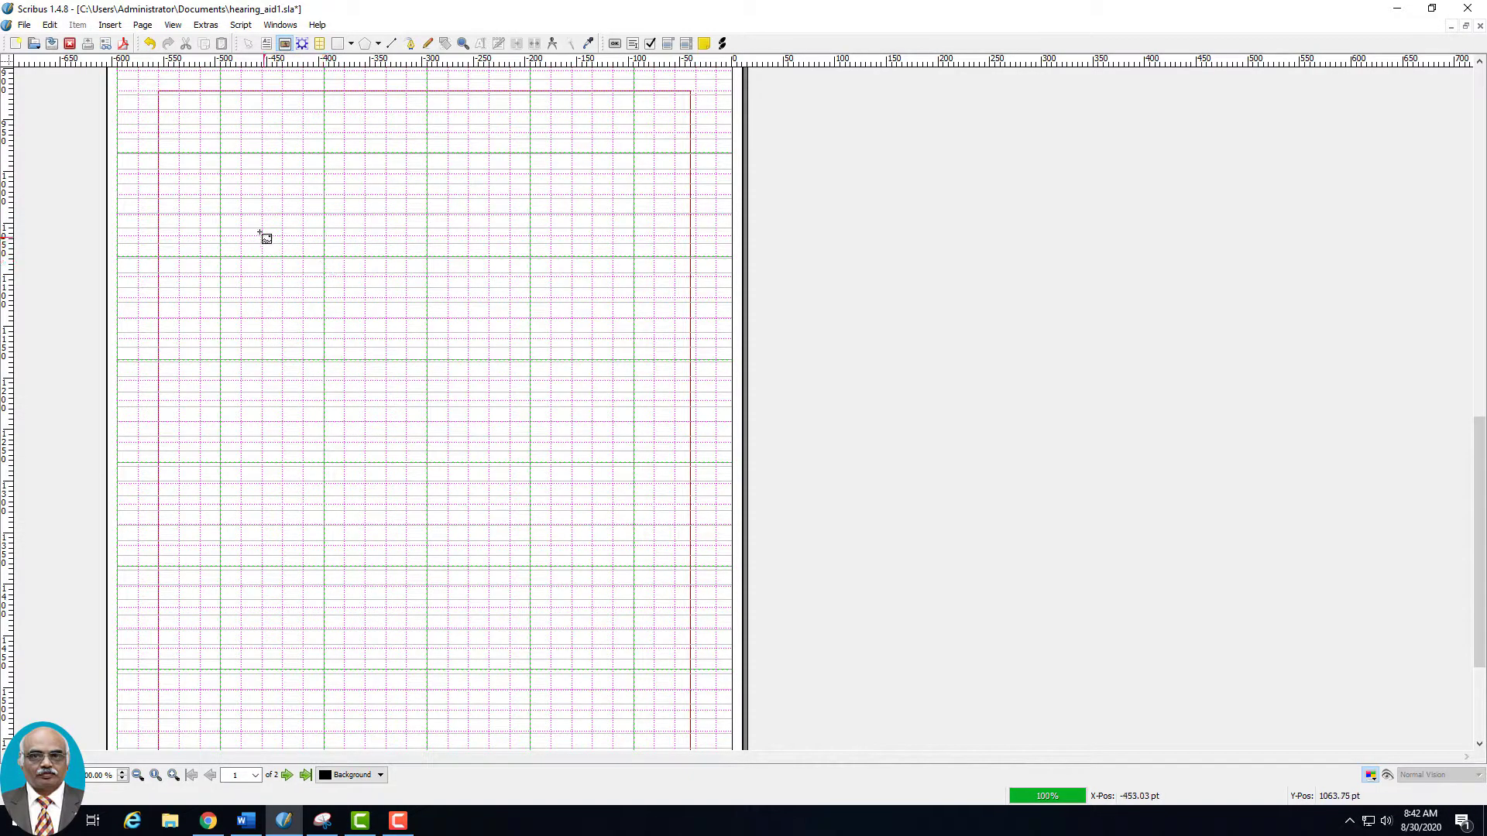
pyautogui.moveTo(285, 201); pyautogui.dragTo(482, 360)
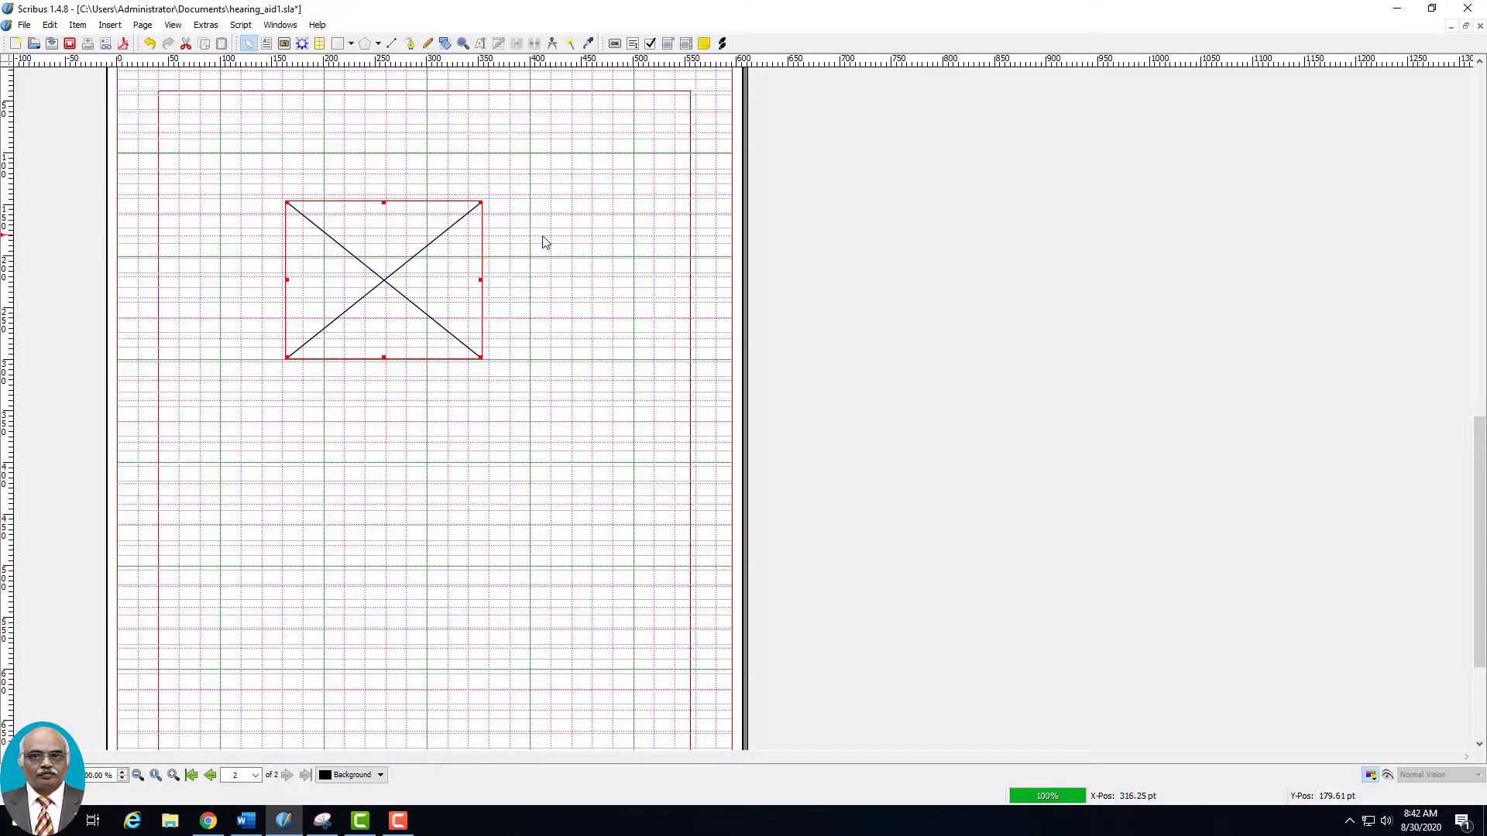
pyautogui.click(110, 26)
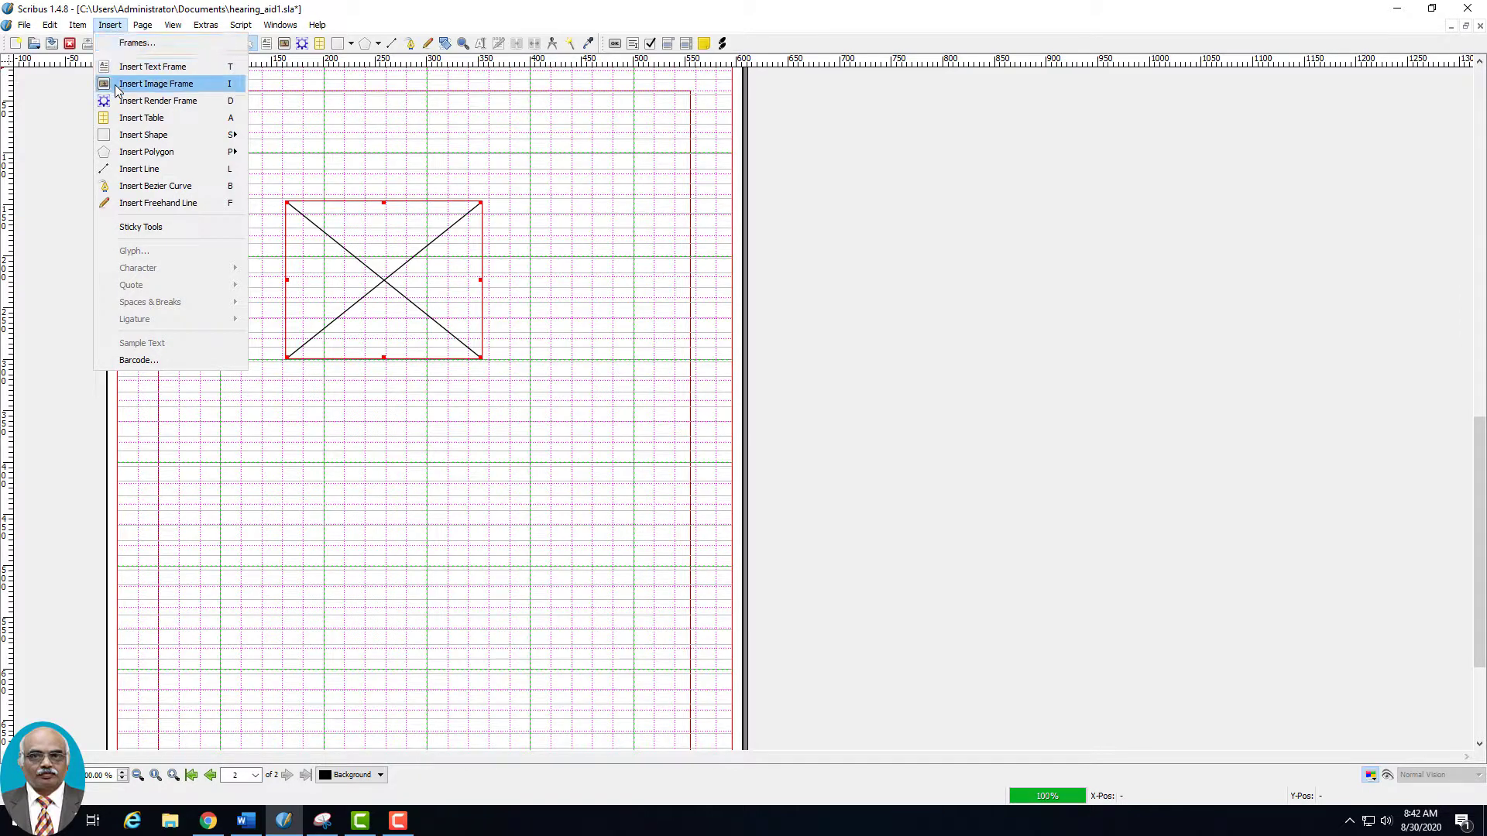
pyautogui.click(156, 84)
pyautogui.moveTo(221, 487); pyautogui.dragTo(477, 695)
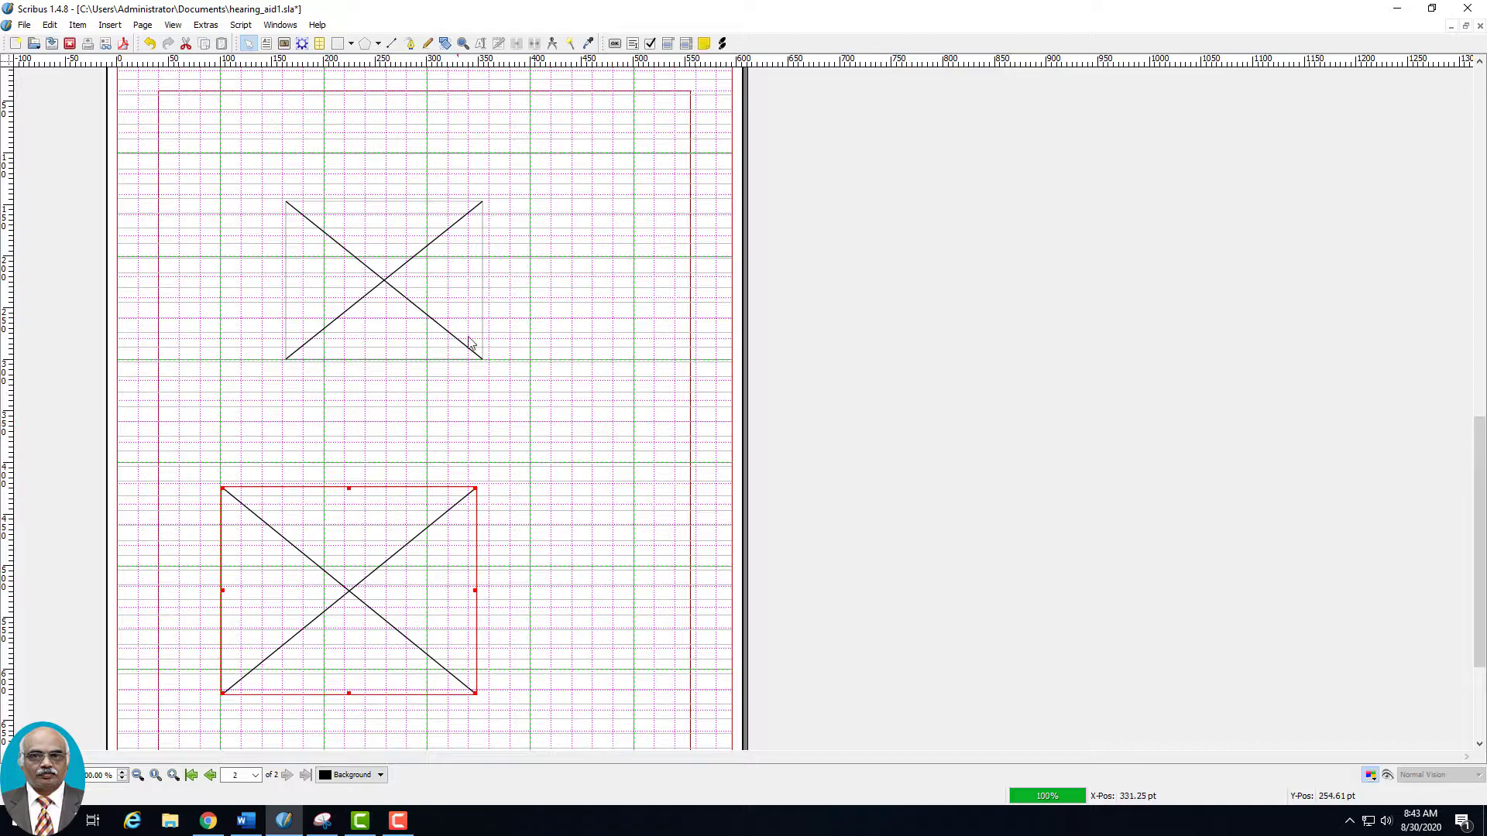
# Step: Load the picture baha_animate.gif from the hearingaids folder into the upper image frame
pyautogui.doubleClick(382, 288)
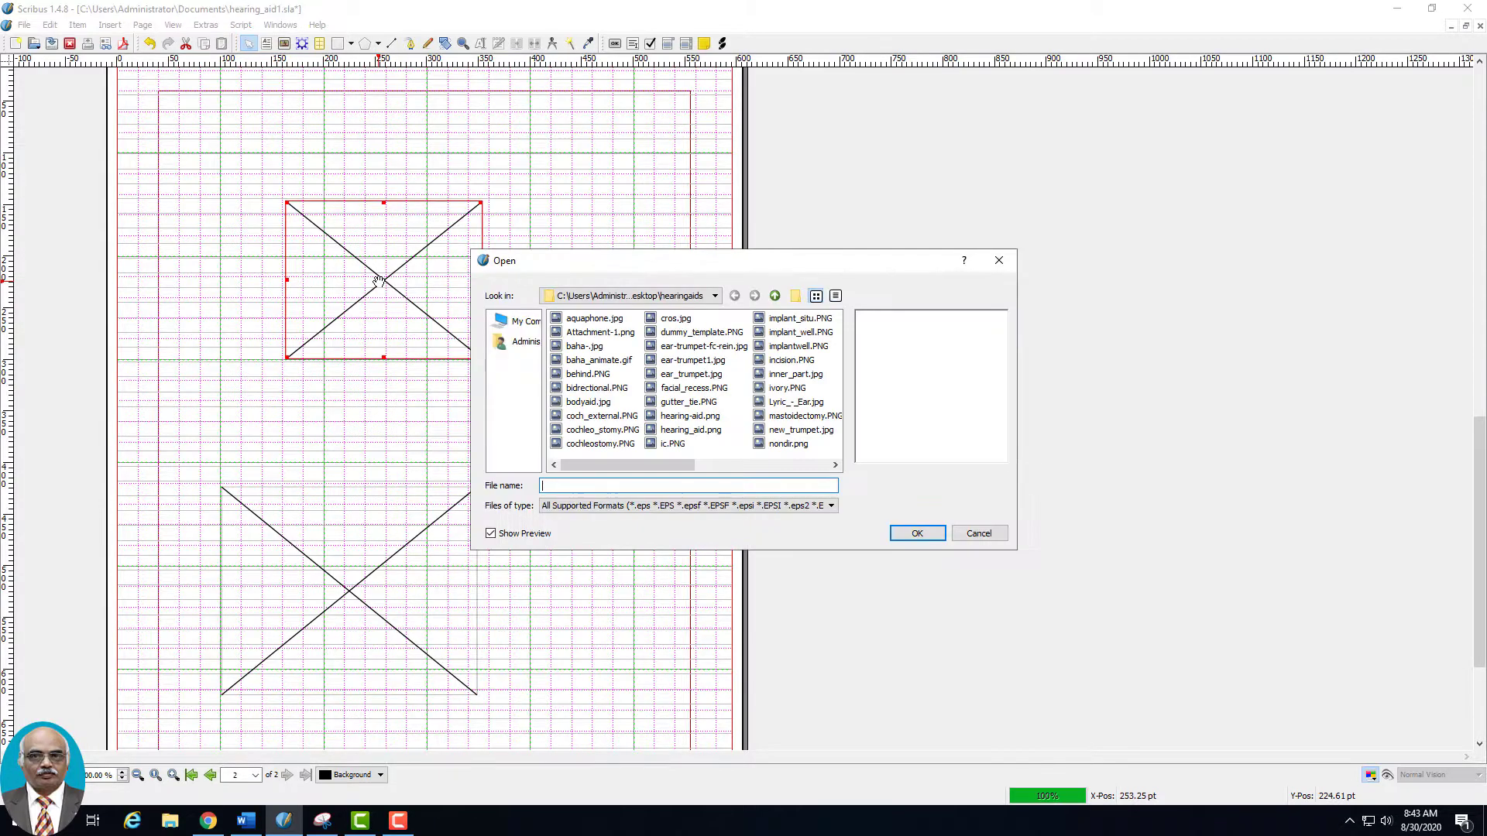
pyautogui.click(604, 361)
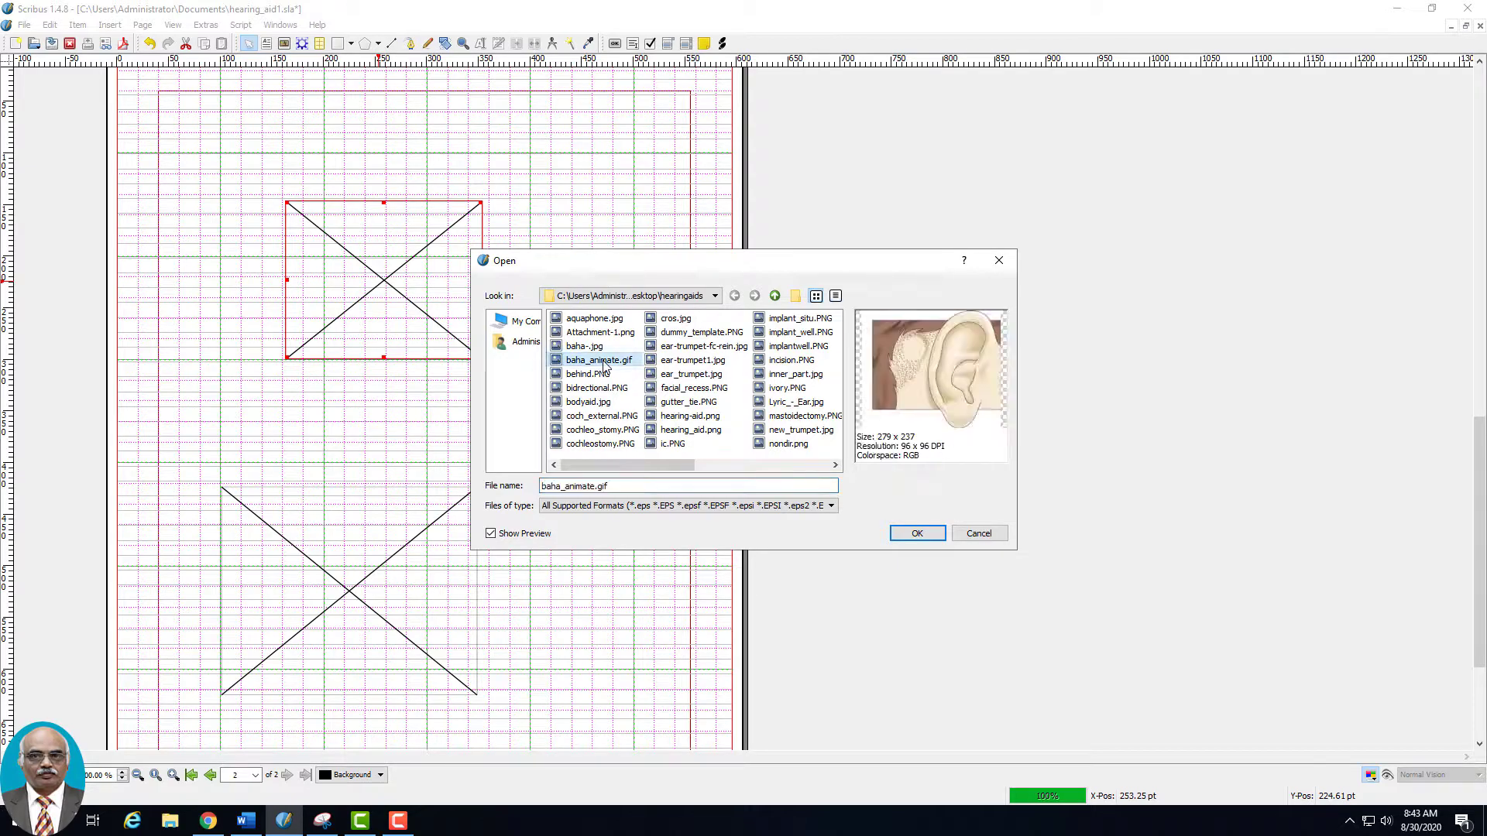
pyautogui.click(923, 533)
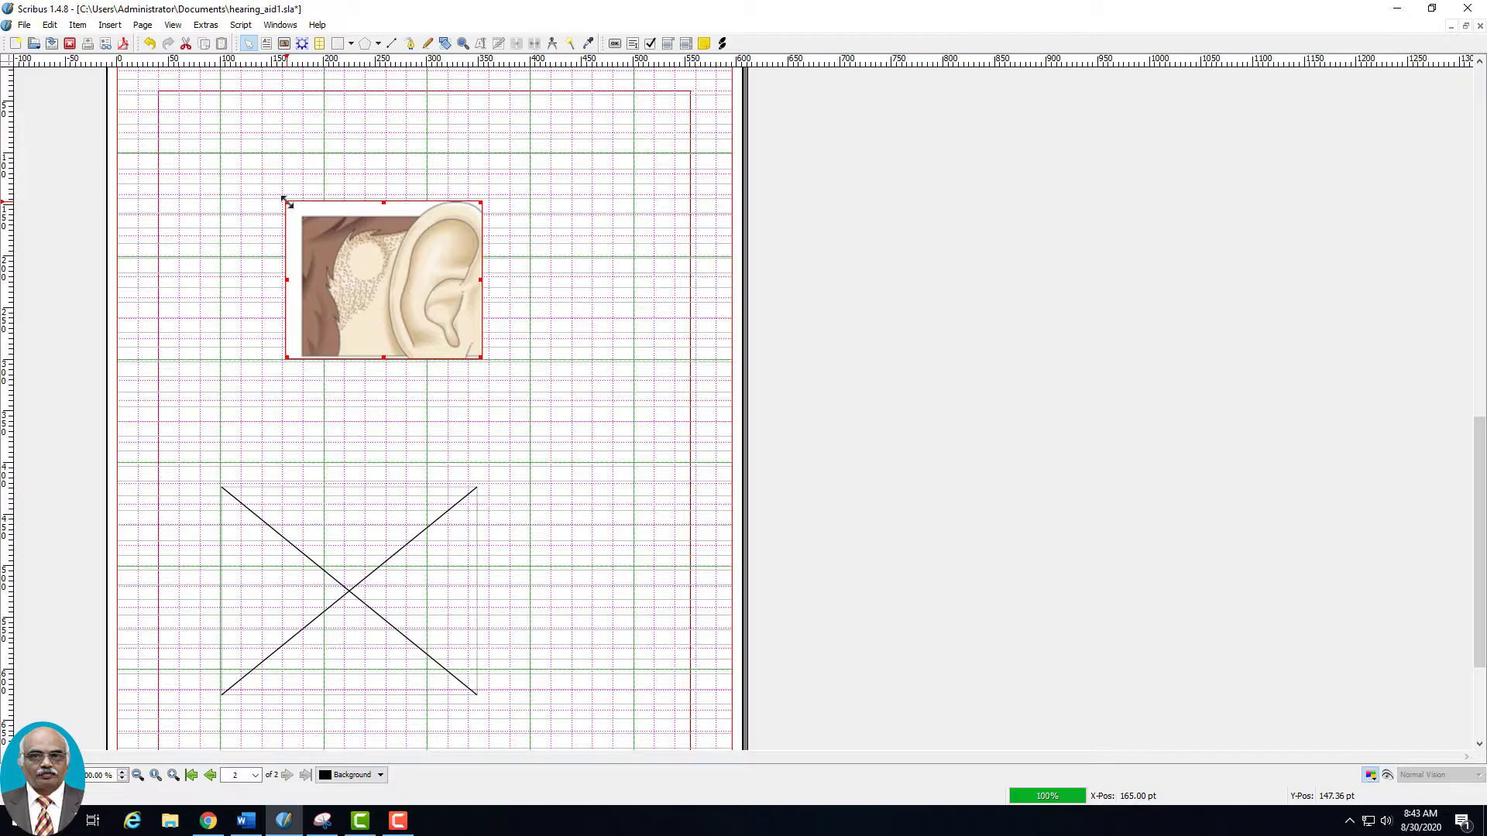
# Step: Enlarge the upper image frame to about 205 × 170 pt to reveal more of the ear picture, and save the document
pyautogui.moveTo(286, 203)
pyautogui.mouseDown()
pyautogui.moveTo(275, 182)
pyautogui.moveTo(286, 199)
pyautogui.mouseUp()
pyautogui.moveTo(482, 358)
pyautogui.mouseDown()
pyautogui.moveTo(493, 372)
pyautogui.moveTo(488, 359)
pyautogui.mouseUp()
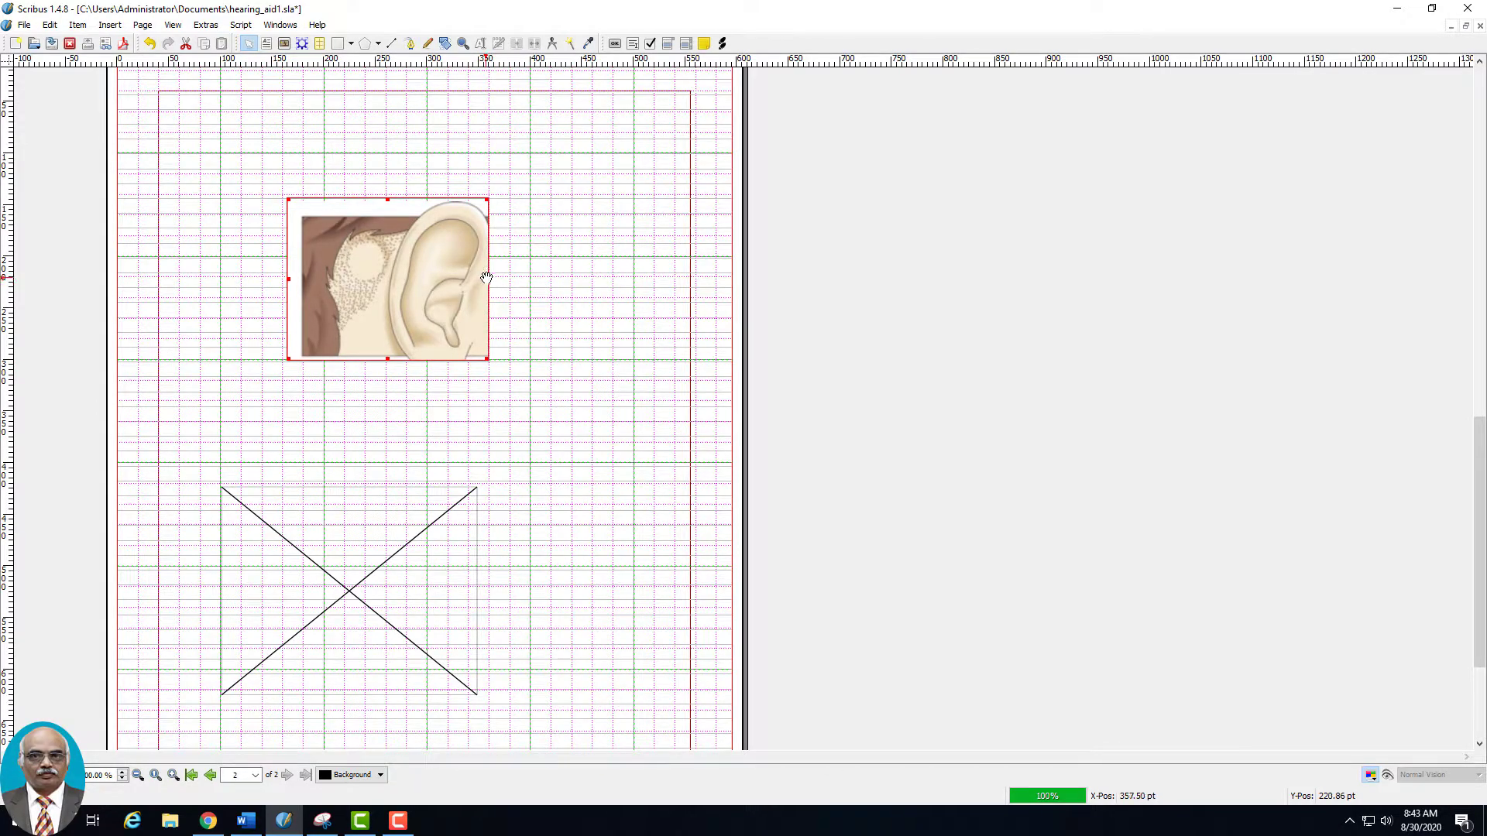
pyautogui.moveTo(486, 278); pyautogui.dragTo(493, 279)
pyautogui.moveTo(389, 200)
pyautogui.mouseDown()
pyautogui.moveTo(390, 176)
pyautogui.moveTo(390, 195)
pyautogui.mouseUp()
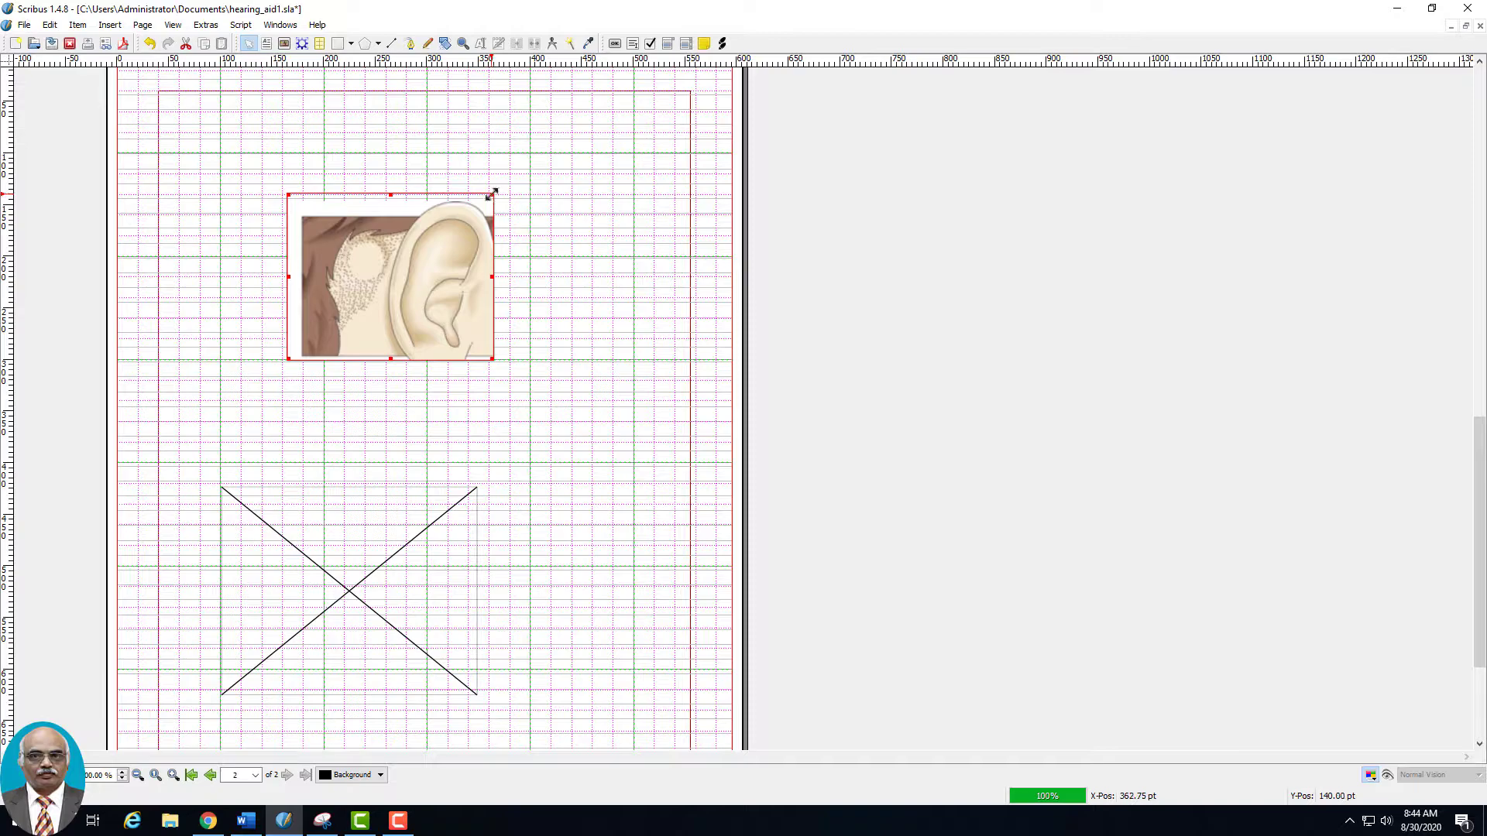
pyautogui.moveTo(492, 194); pyautogui.dragTo(507, 172)
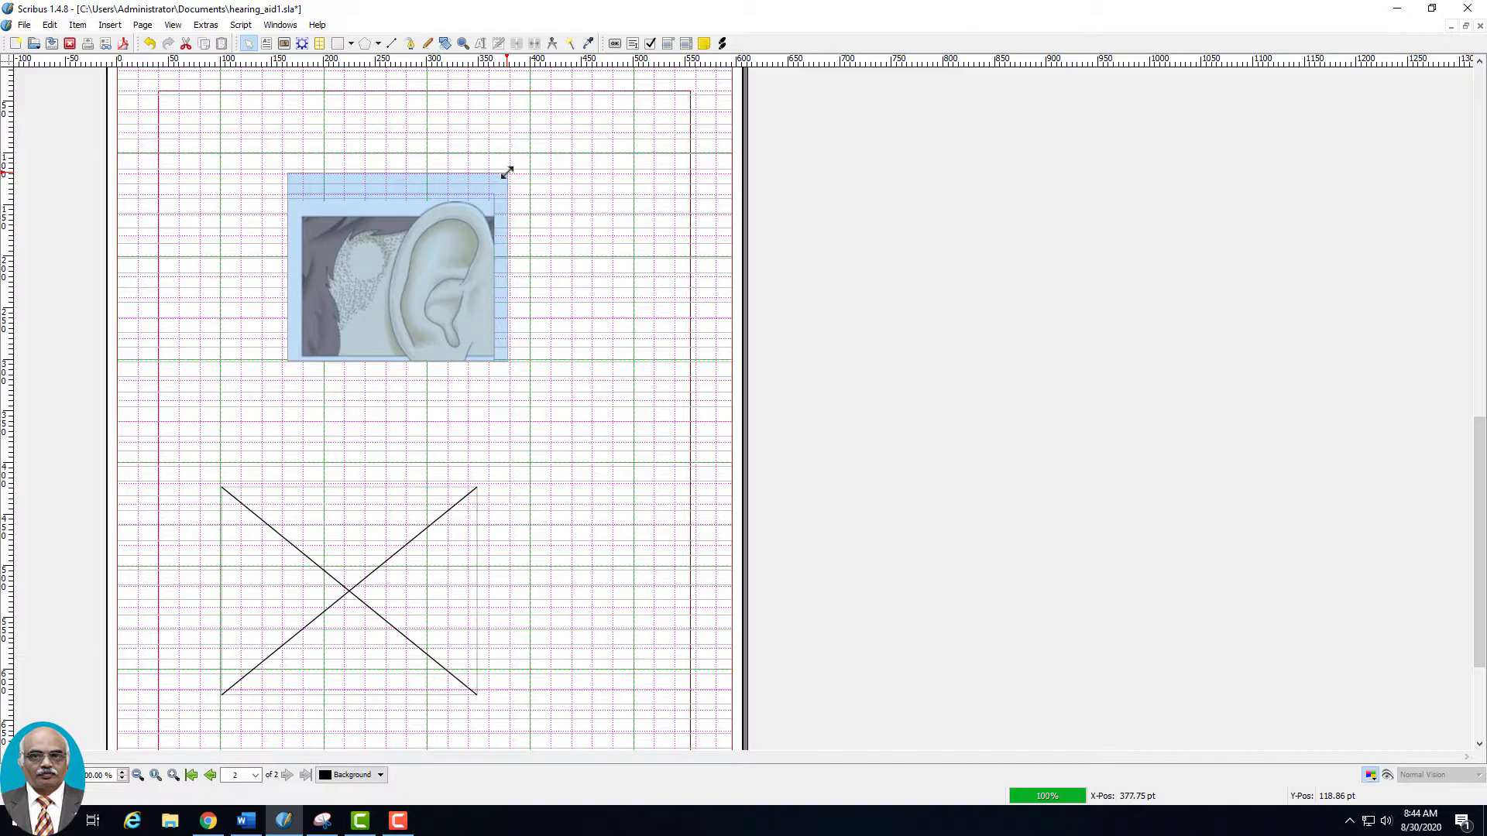
pyautogui.moveTo(507, 172); pyautogui.dragTo(500, 184)
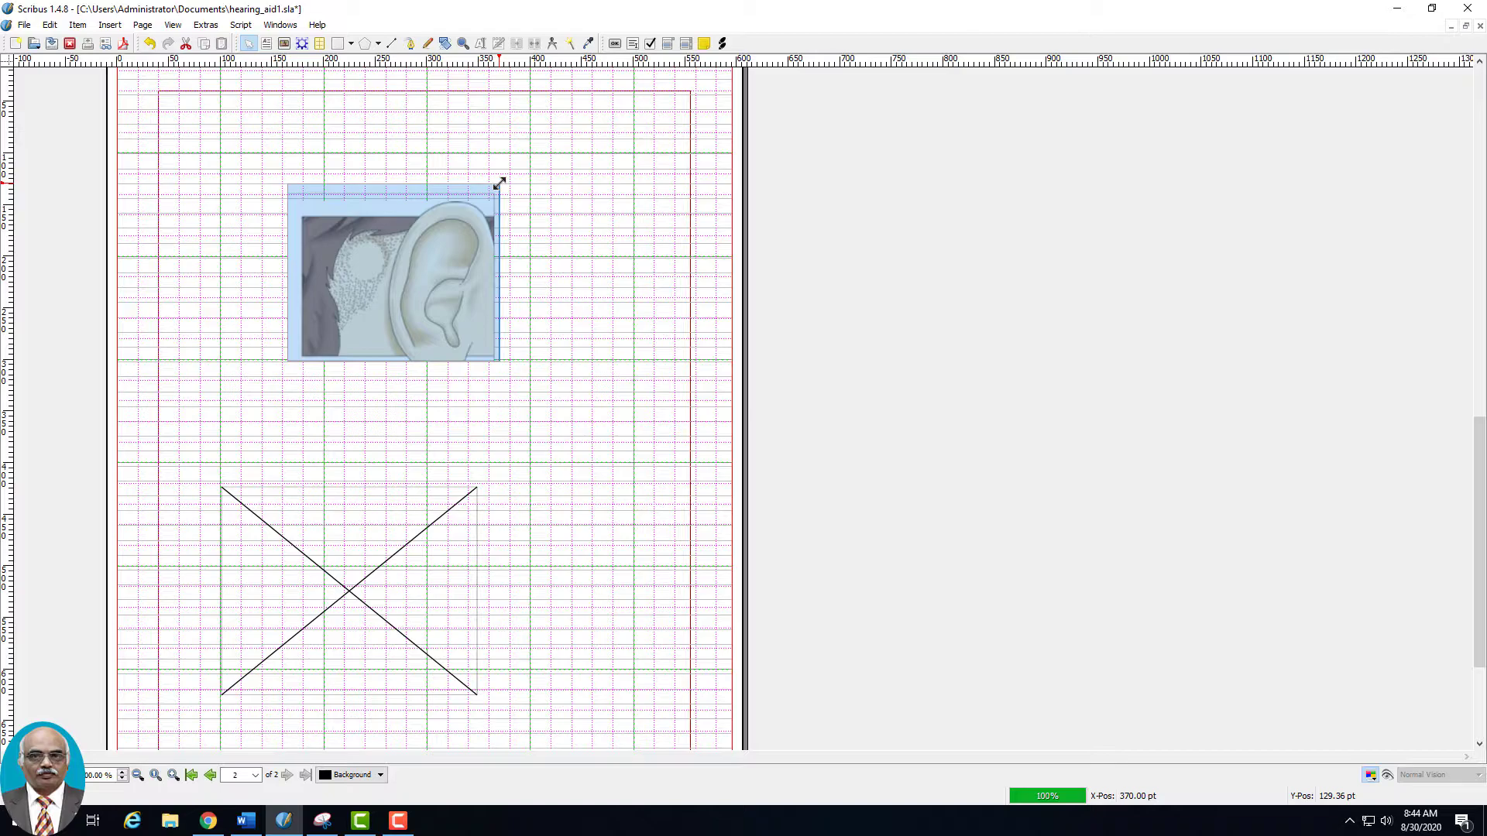
pyautogui.moveTo(499, 184); pyautogui.dragTo(500, 184)
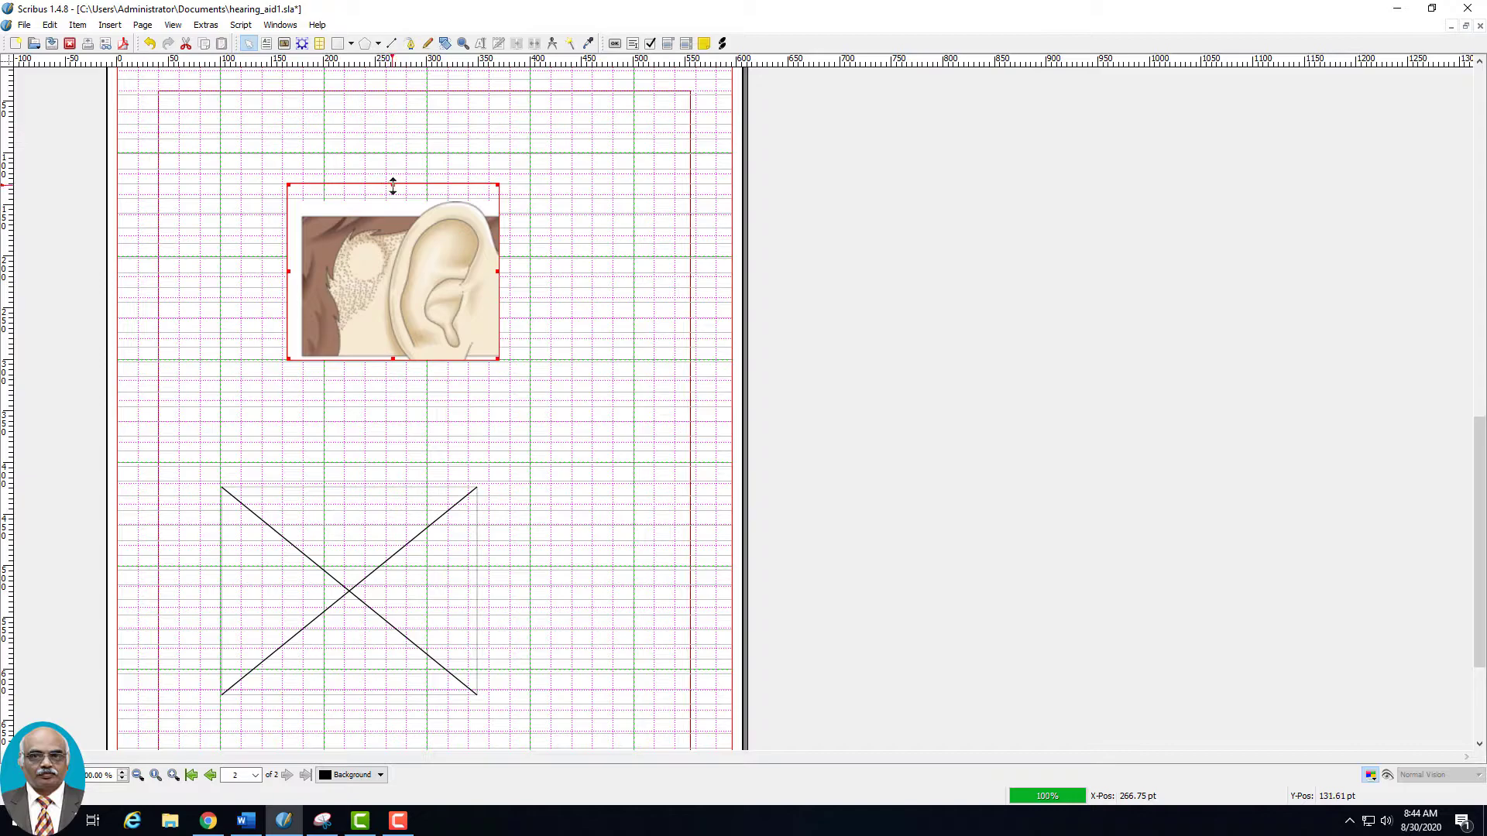
pyautogui.moveTo(393, 186); pyautogui.dragTo(393, 187)
pyautogui.moveTo(394, 184)
pyautogui.mouseDown()
pyautogui.moveTo(395, 163)
pyautogui.moveTo(393, 185)
pyautogui.mouseUp()
pyautogui.moveTo(498, 272)
pyautogui.mouseDown()
pyautogui.moveTo(516, 272)
pyautogui.moveTo(501, 272)
pyautogui.mouseUp()
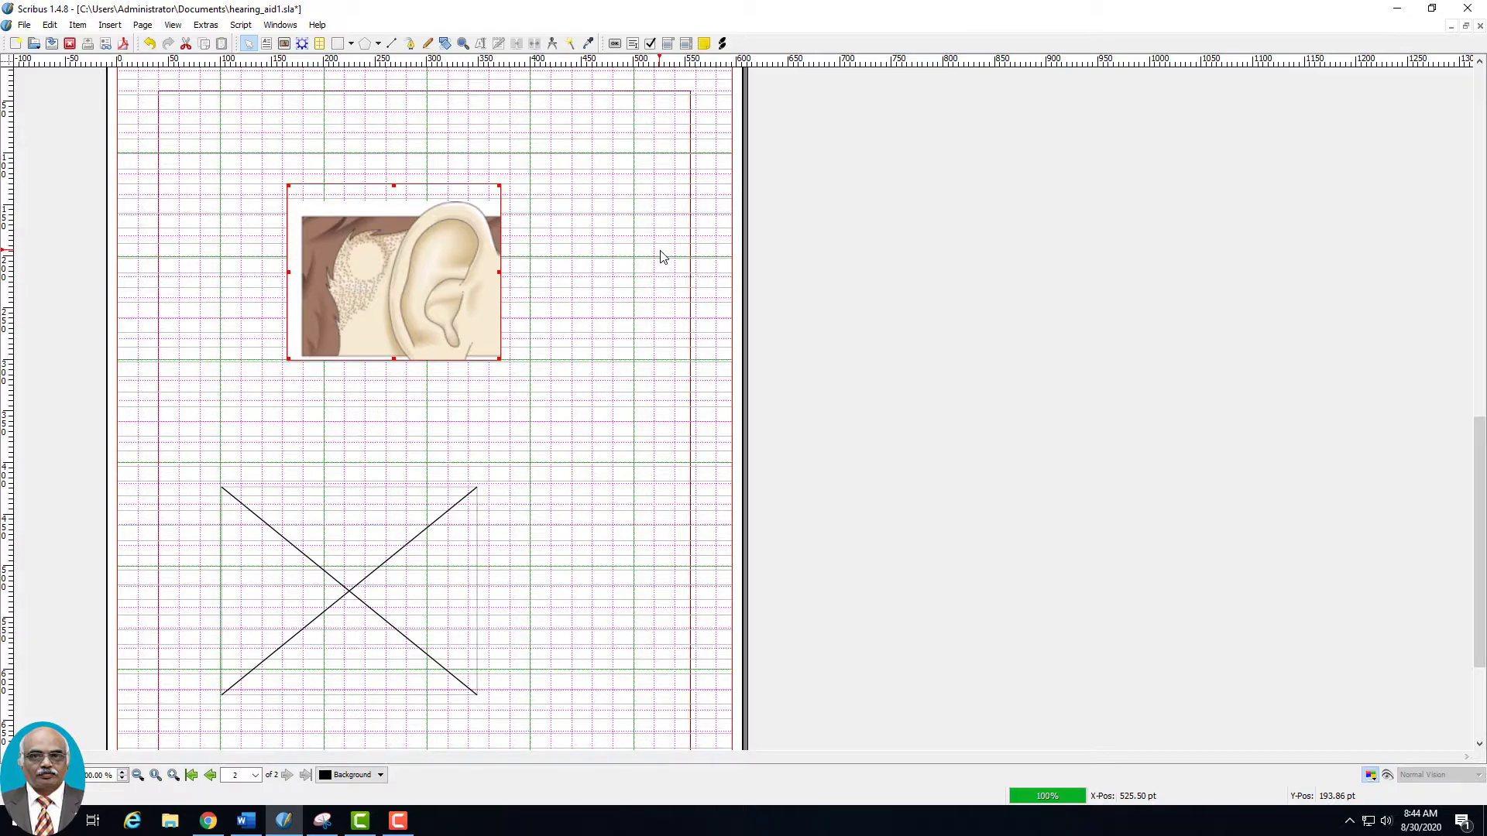
pyautogui.hotkey('ctrl', 's')
# Step: Shift the ear picture up and to the left inside its frame so that the whole ear fits within it
pyautogui.doubleClick(351, 272)
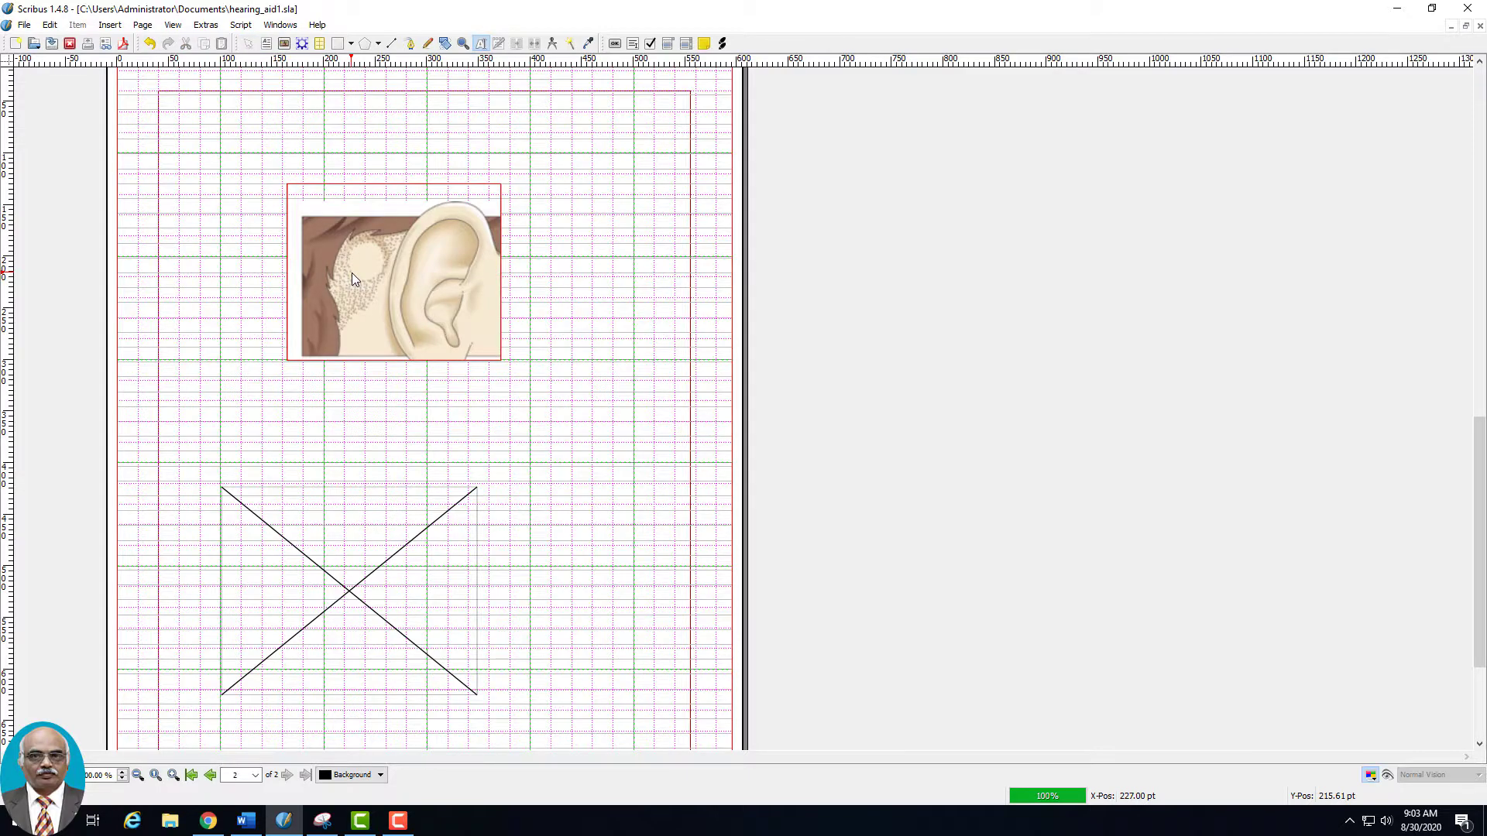
pyautogui.moveTo(352, 273); pyautogui.dragTo(339, 253)
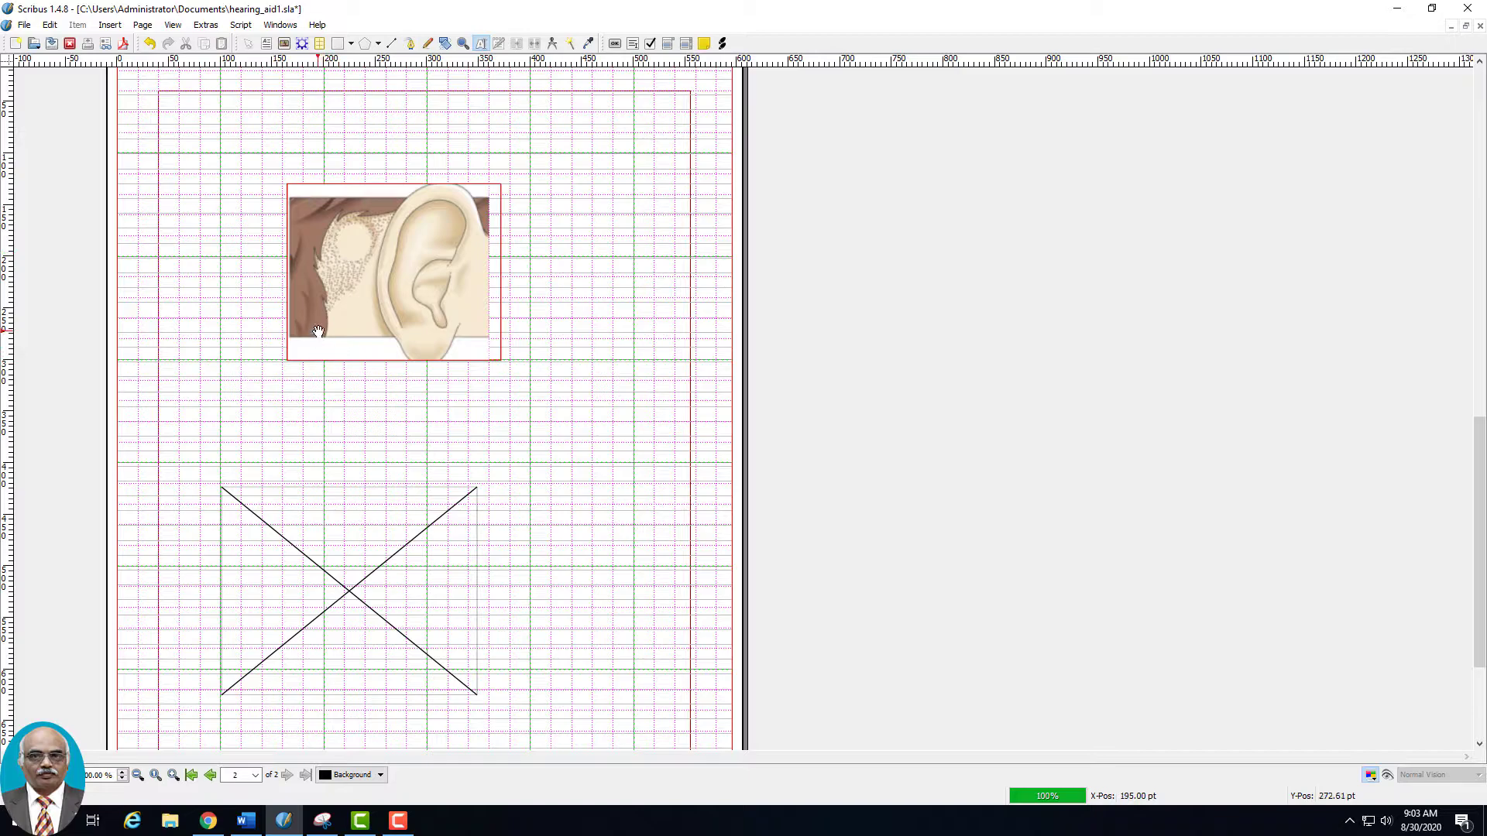
pyautogui.moveTo(313, 354); pyautogui.dragTo(312, 347)
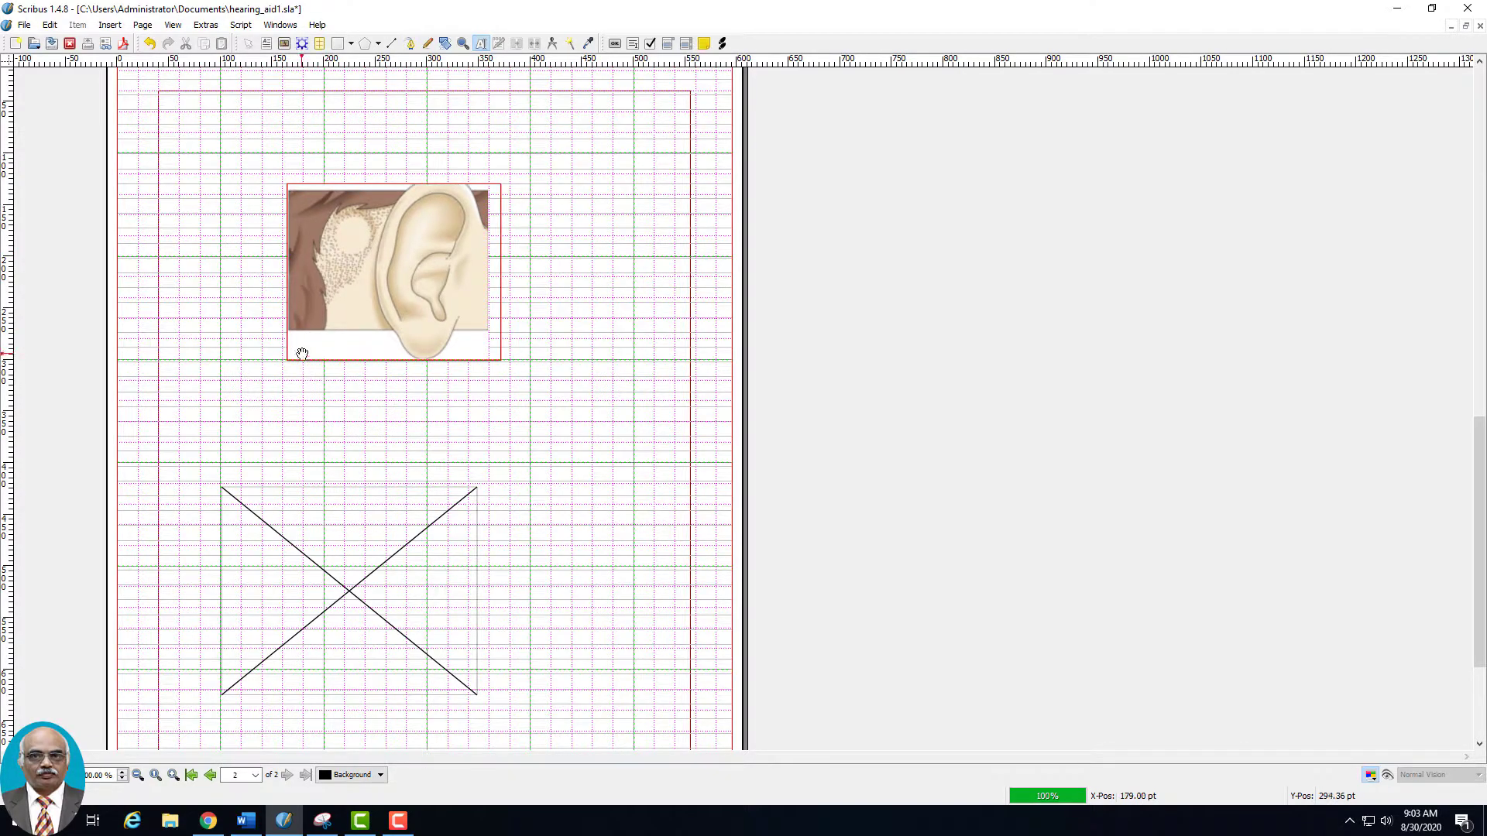
pyautogui.click(557, 272)
# Step: Enlarge the upper image frame to about 239 × 193 pt, leaving a margin around the ear picture
pyautogui.click(335, 351)
pyautogui.moveTo(284, 359); pyautogui.dragTo(275, 363)
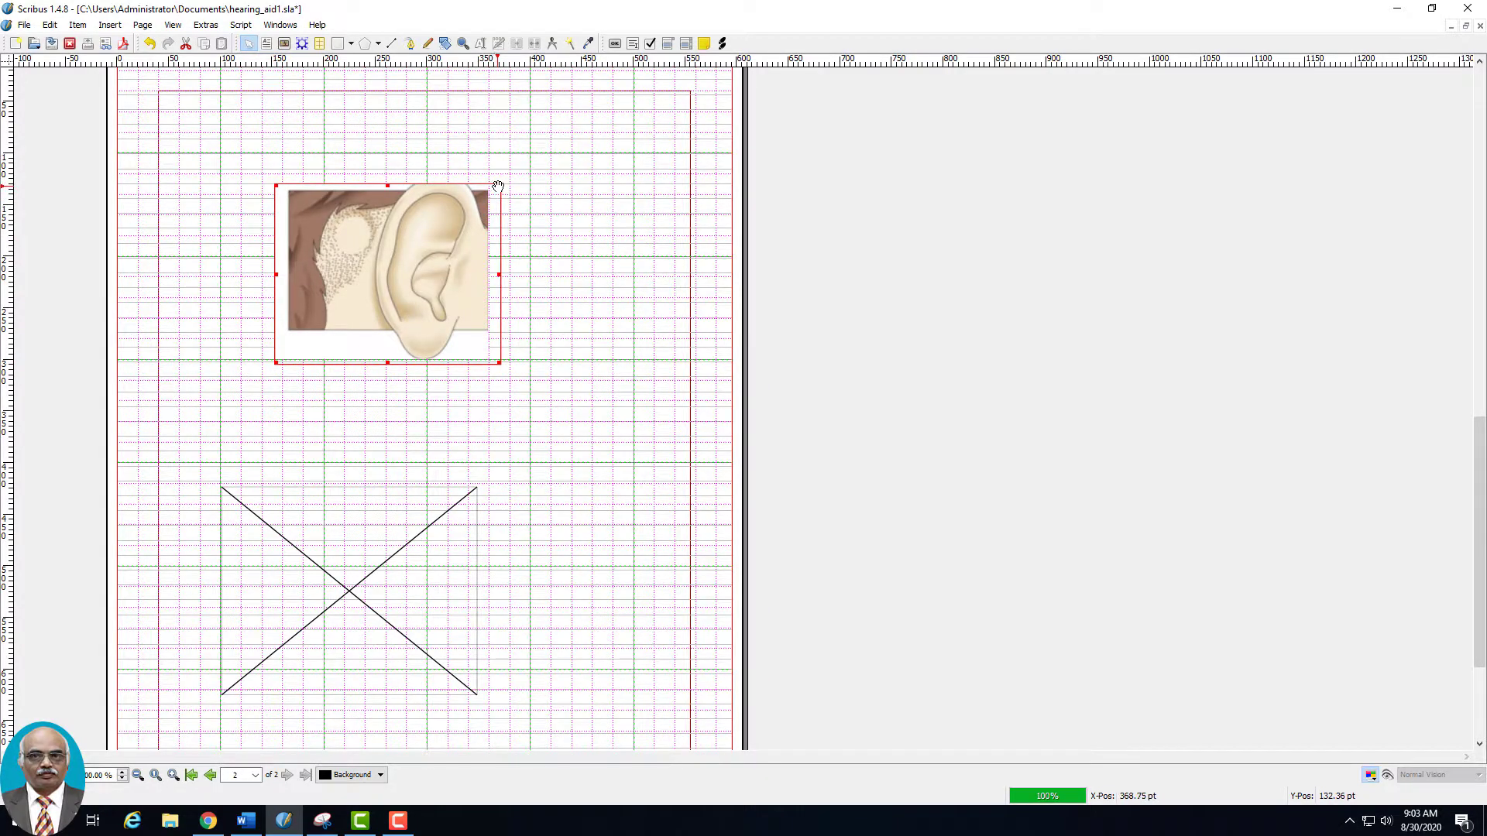
pyautogui.moveTo(499, 185); pyautogui.dragTo(509, 181)
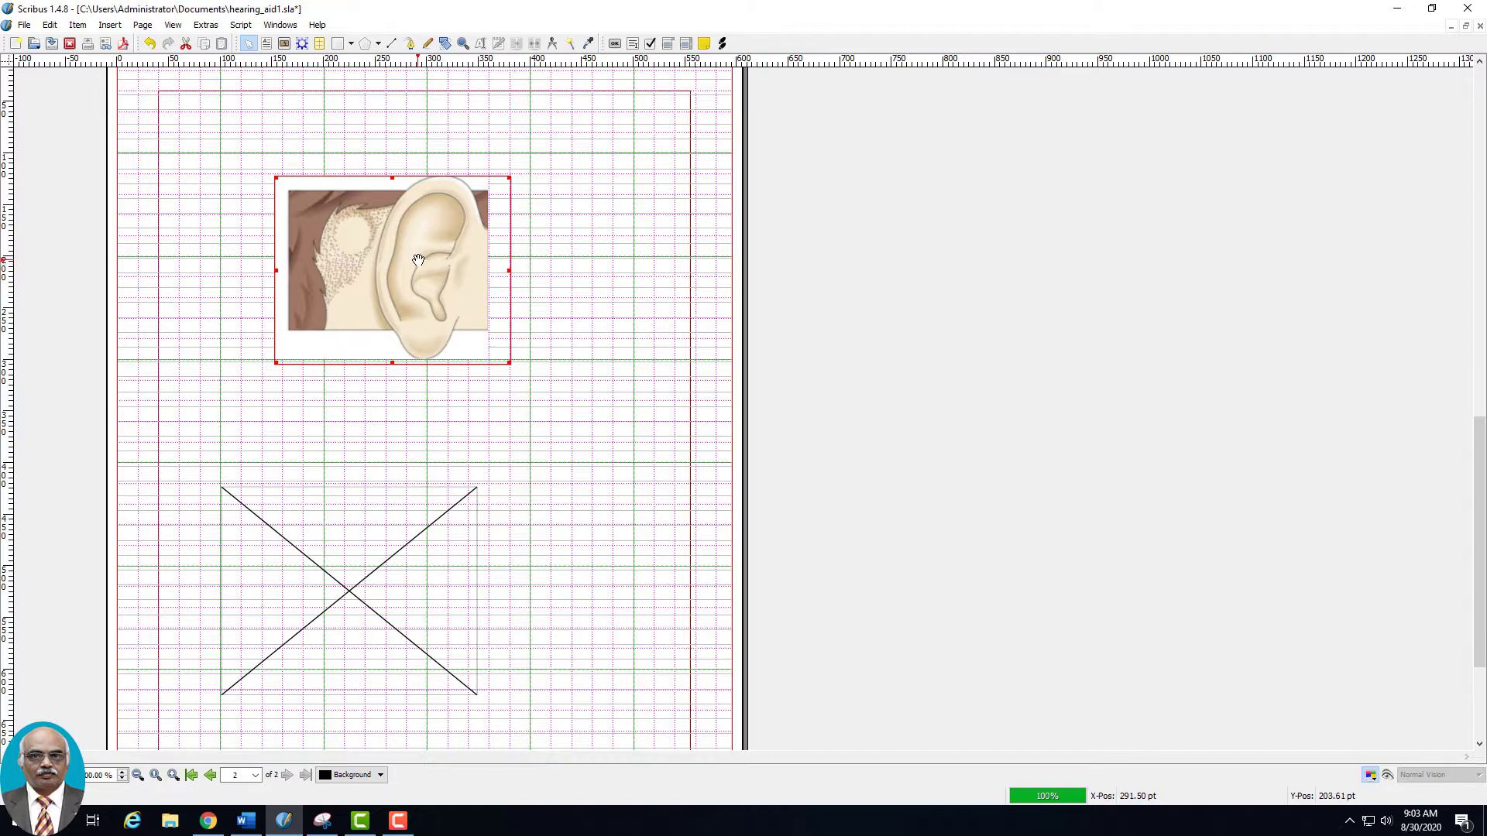
pyautogui.moveTo(509, 180); pyautogui.dragTo(518, 170)
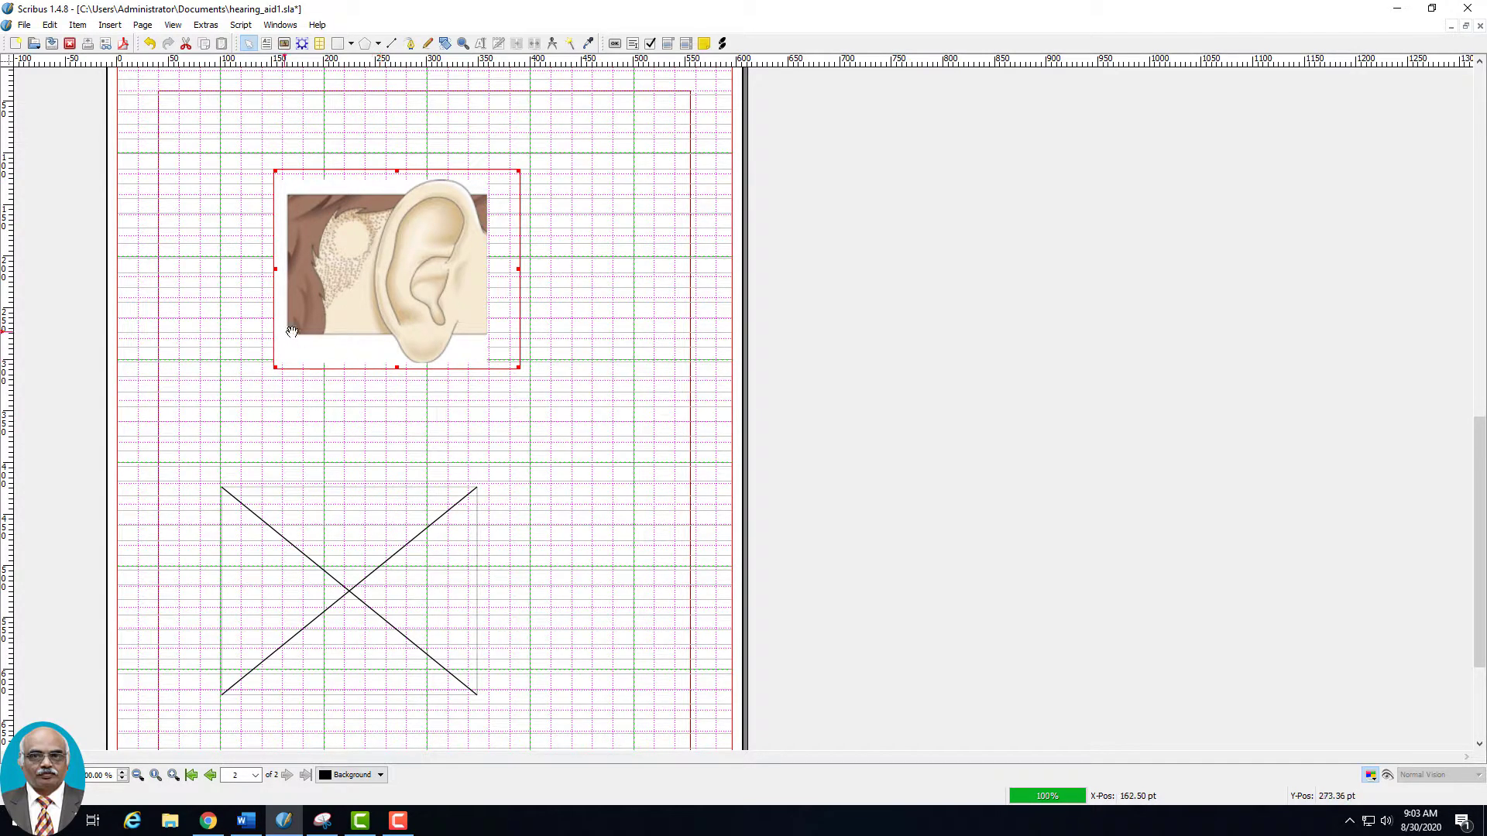
# Step: Open the properties of the upper image frame and place the palette clear of the page
pyautogui.rightClick(341, 340)
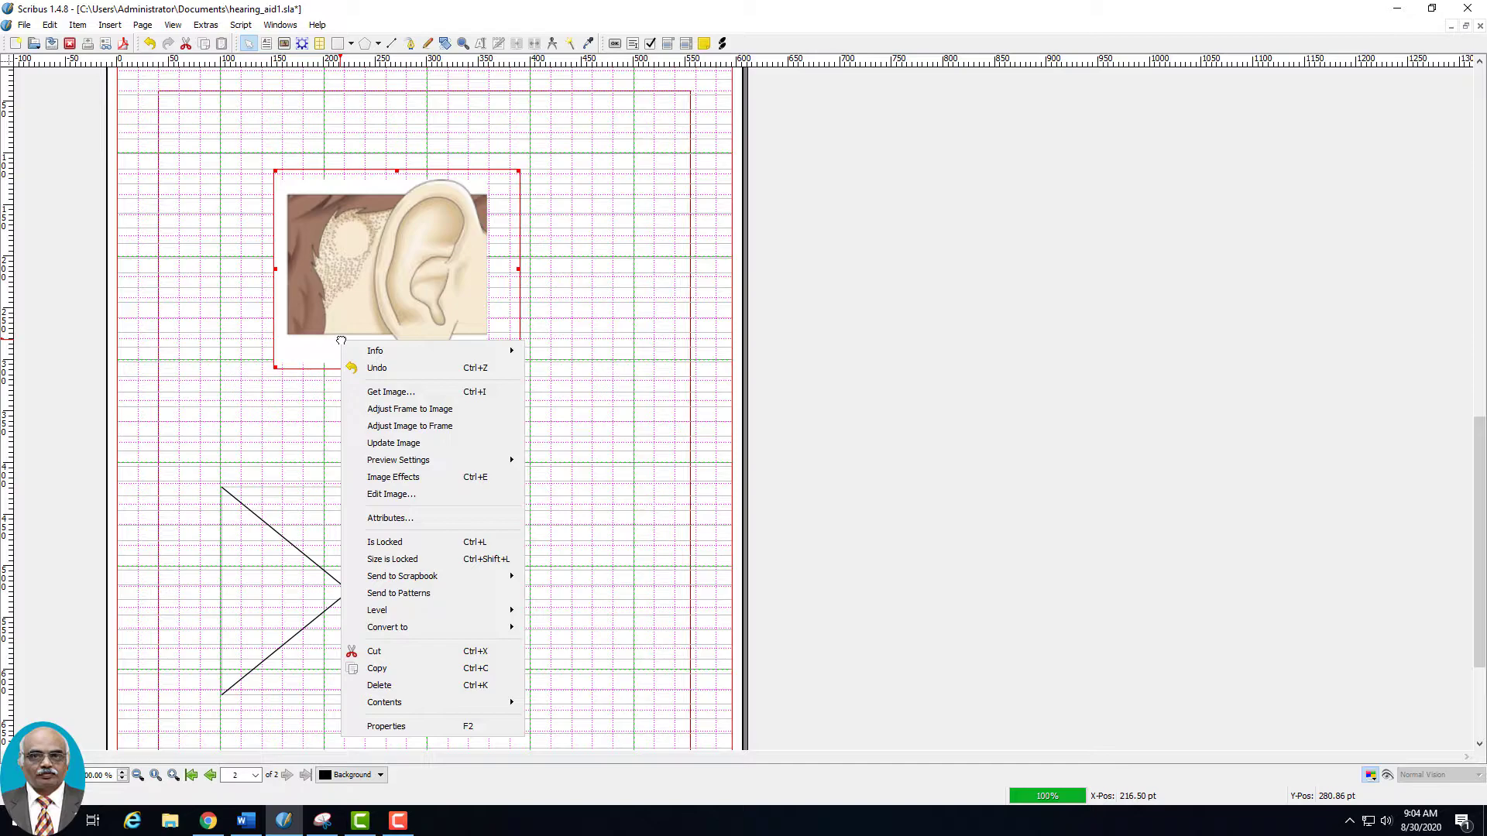
pyautogui.click(378, 727)
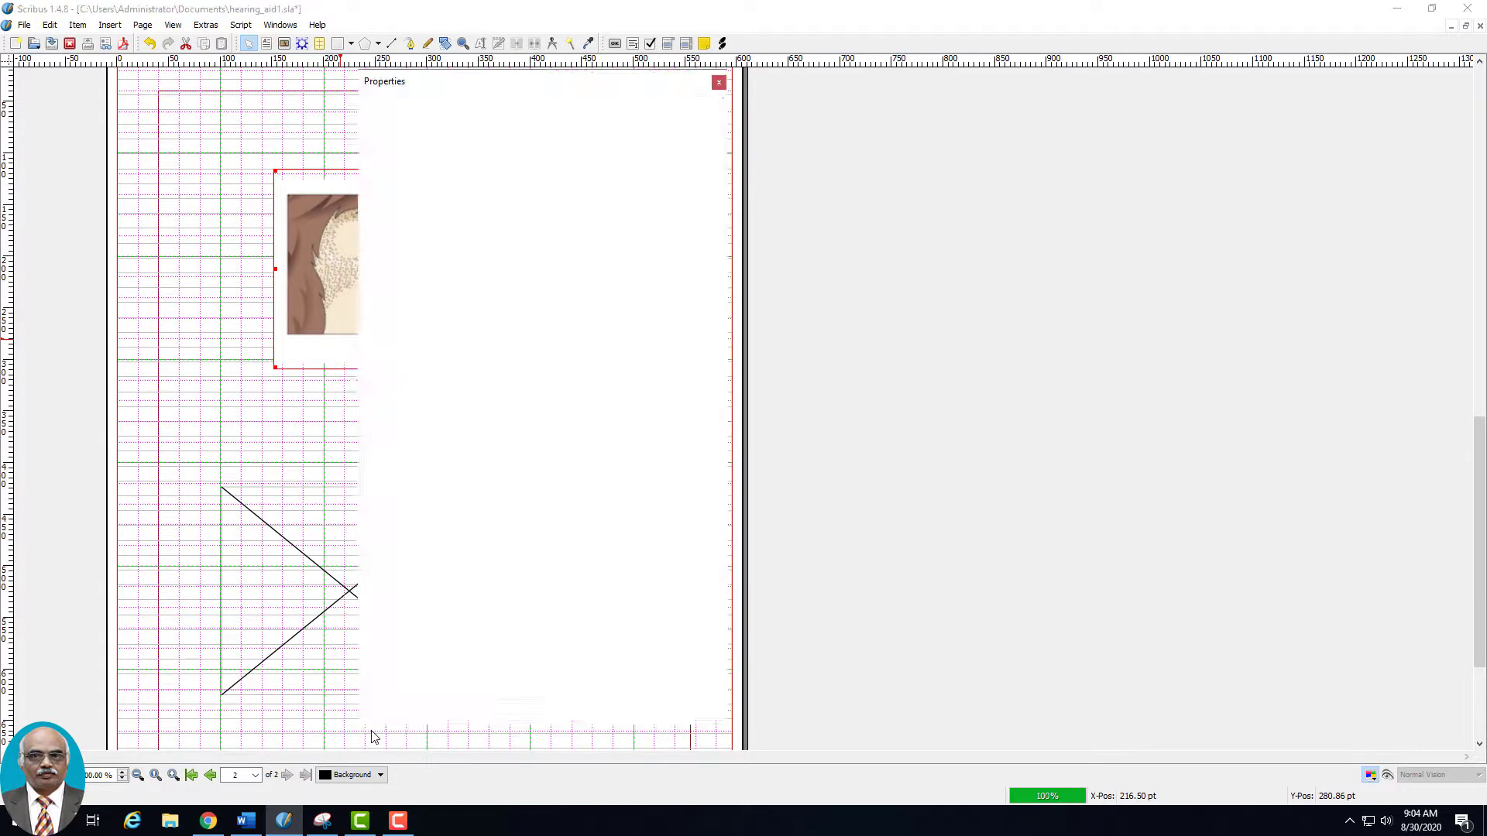
pyautogui.moveTo(475, 86); pyautogui.dragTo(924, 91)
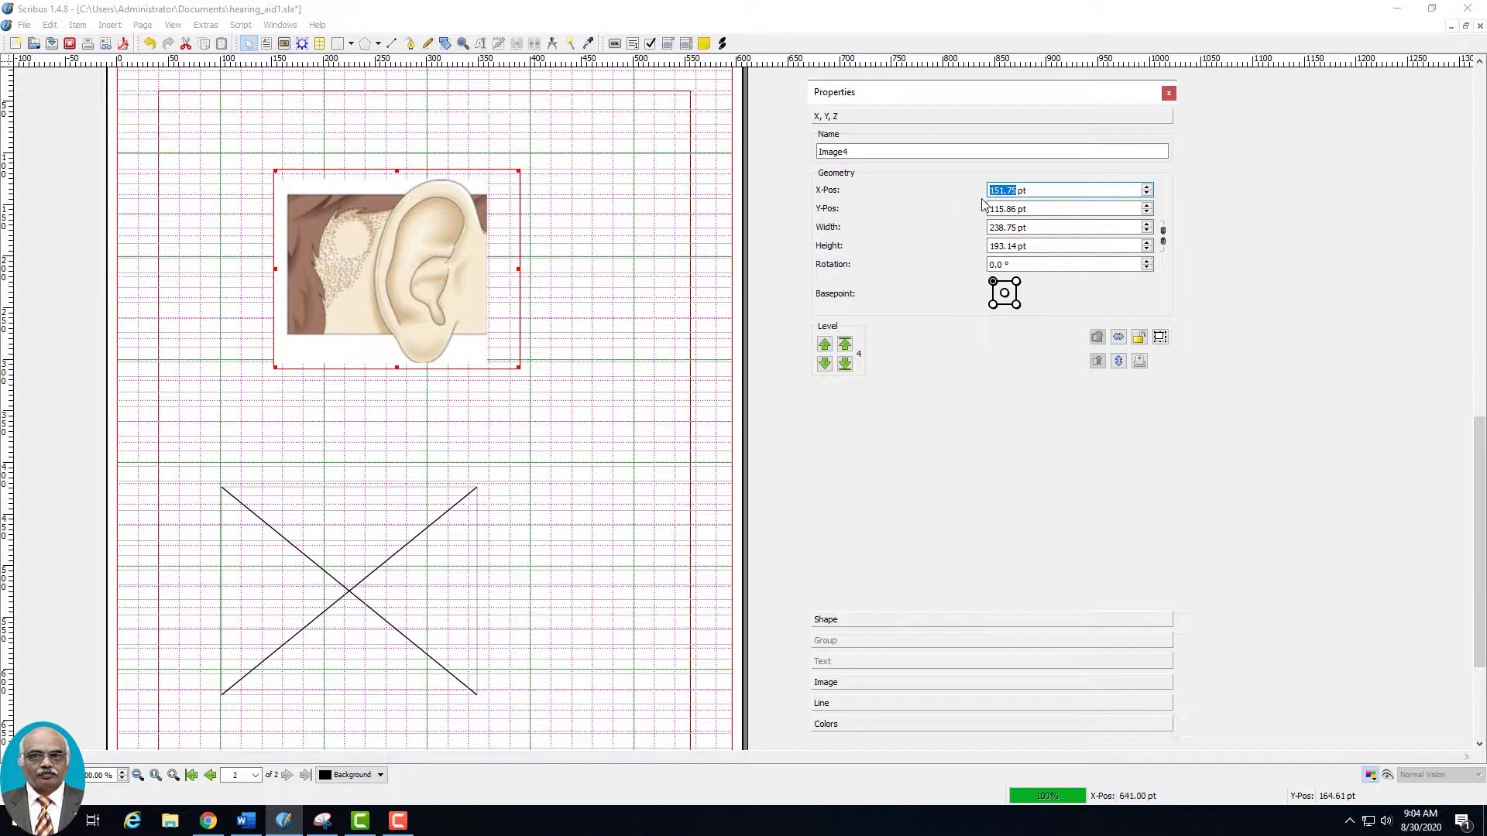
# Step: Move the upper image frame to the right by raising its X position to 158.75 pt
pyautogui.click(1148, 188)
pyautogui.click(1148, 187)
pyautogui.click(1148, 188)
pyautogui.click(1148, 188)
pyautogui.click(1148, 188)
pyautogui.click(1148, 188)
pyautogui.click(1148, 187)
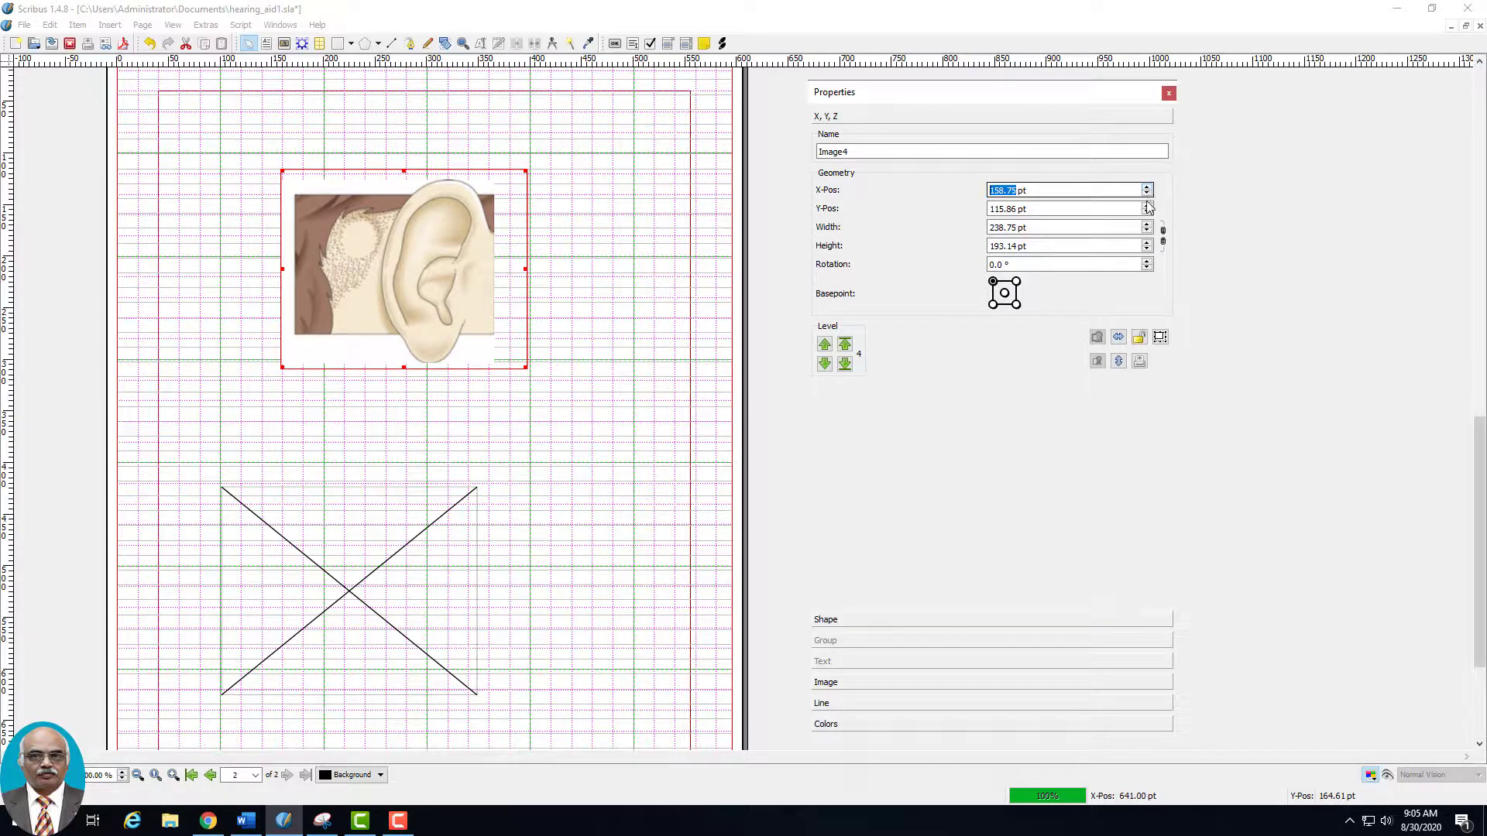
# Step: Move the upper image frame to the left, setting its X position to 149.75 pt
pyautogui.click(1147, 193)
pyautogui.click(1147, 193)
pyautogui.click(1147, 193)
pyautogui.click(1147, 193)
pyautogui.click(1147, 193)
pyautogui.click(1147, 194)
pyautogui.click(1147, 194)
pyautogui.click(1147, 194)
pyautogui.click(1147, 194)
pyautogui.click(1147, 193)
pyautogui.click(1147, 189)
pyautogui.click(1147, 189)
pyautogui.click(1147, 189)
pyautogui.click(1147, 189)
pyautogui.click(1147, 189)
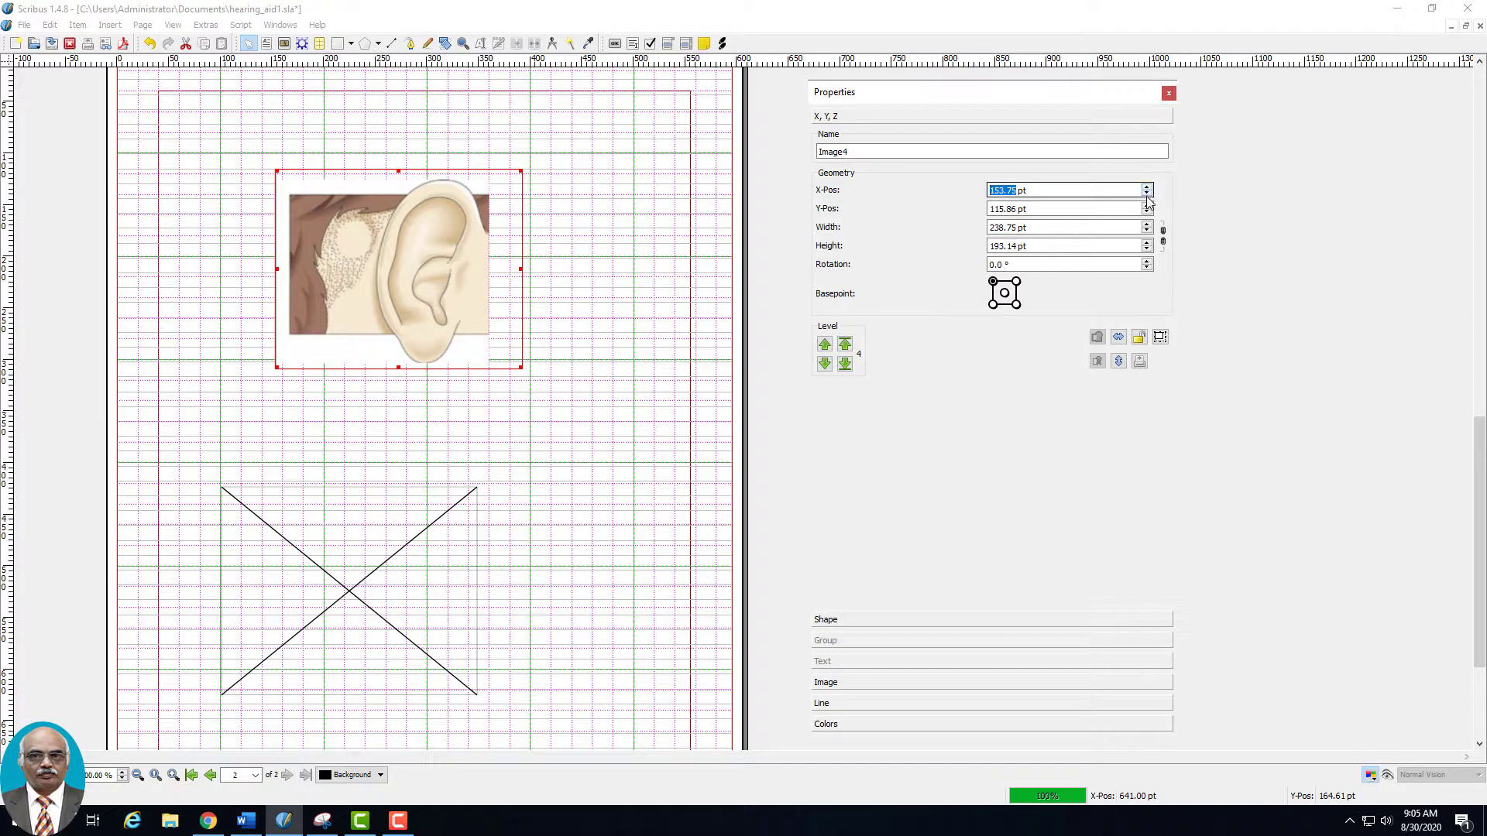
pyautogui.click(1147, 195)
pyautogui.click(1147, 195)
pyautogui.click(1147, 195)
pyautogui.click(1147, 195)
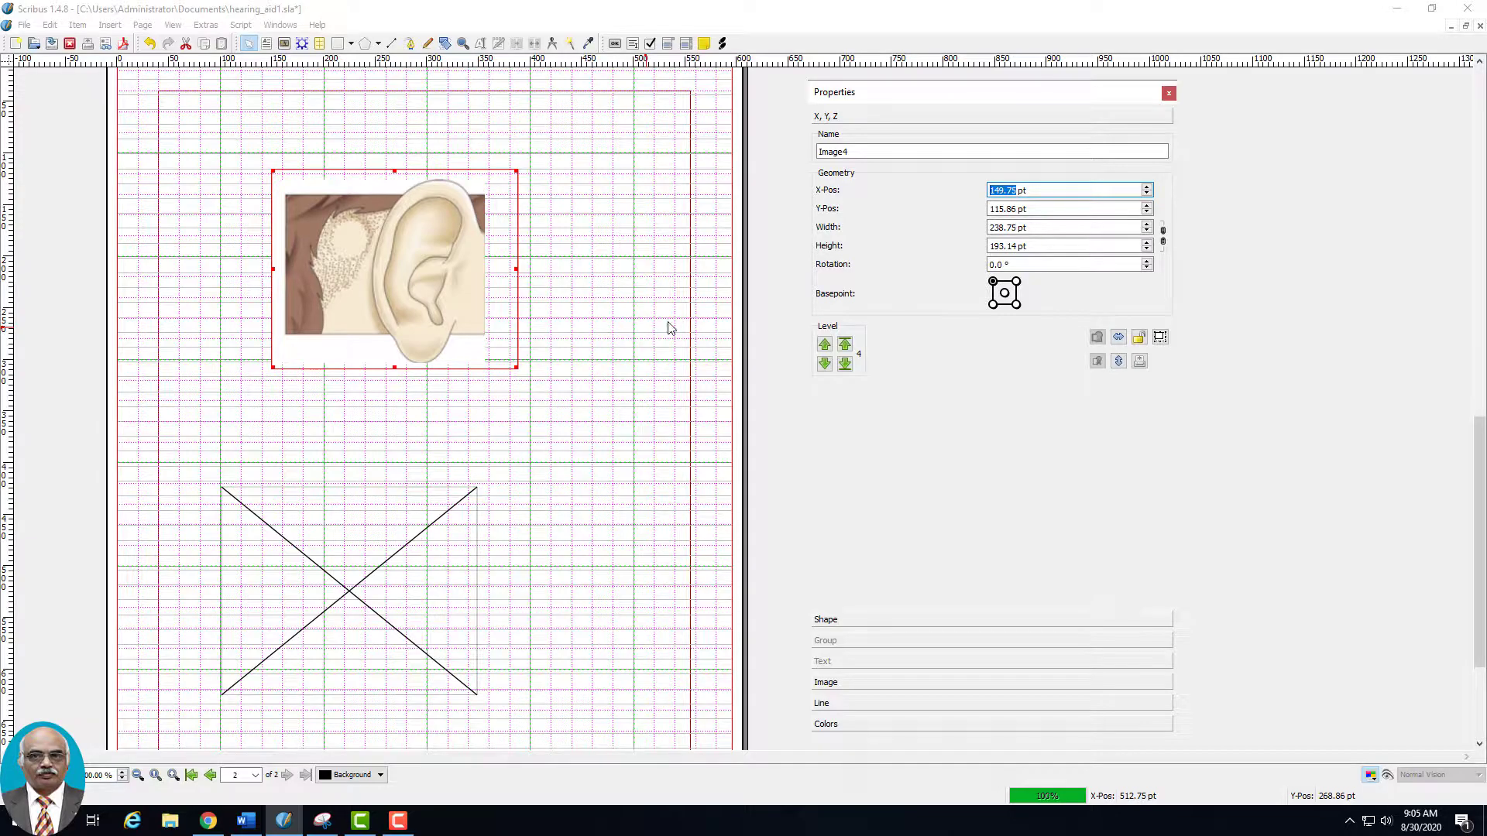
# Step: Move the upper image frame down the page by raising its Y position to 123.86 pt
pyautogui.click(1147, 205)
pyautogui.click(1147, 205)
pyautogui.click(1147, 205)
pyautogui.click(1147, 205)
pyautogui.click(1147, 206)
pyautogui.click(1147, 205)
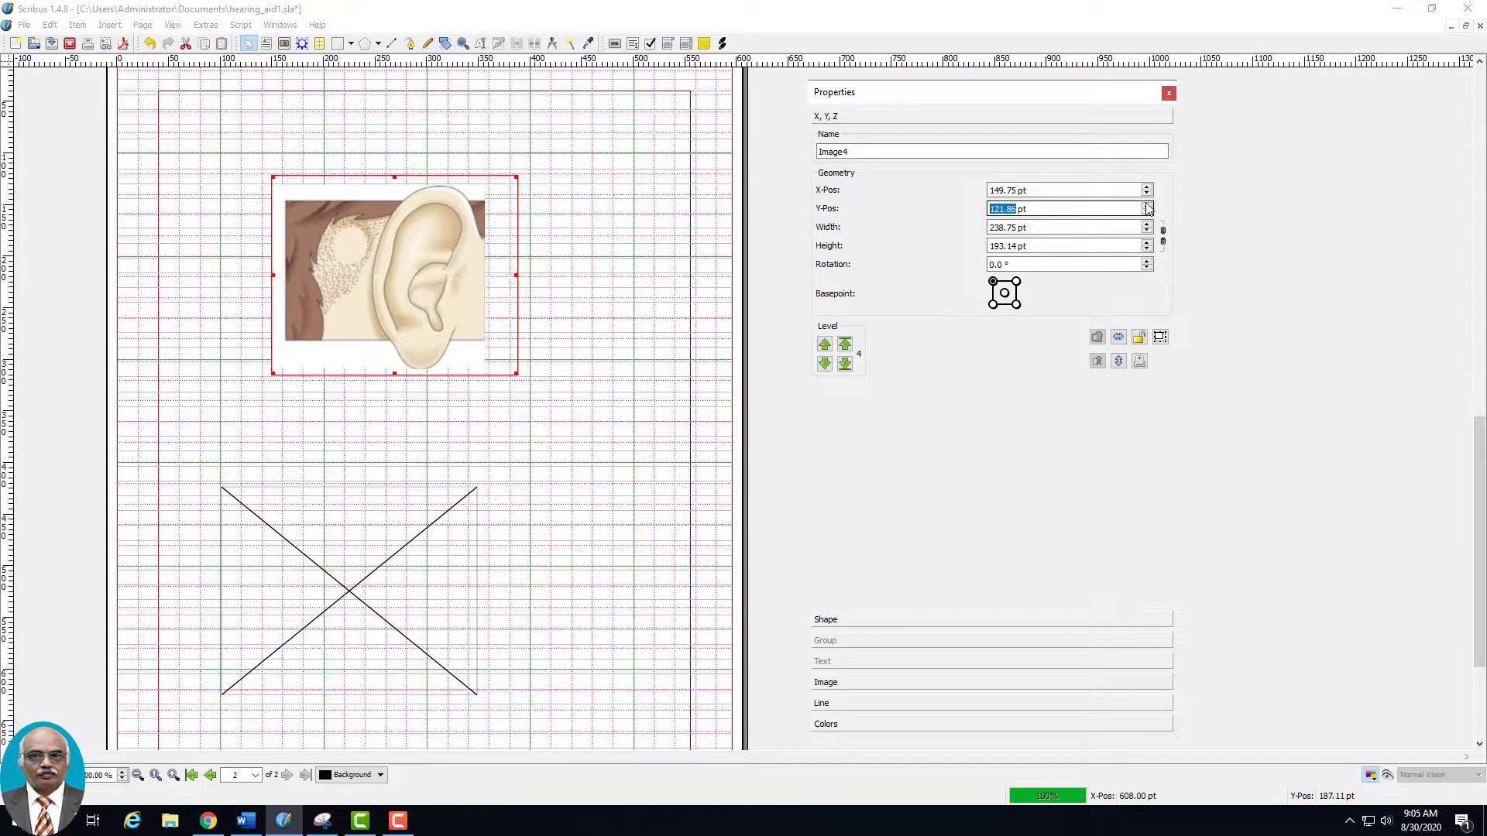
pyautogui.click(1147, 205)
pyautogui.click(1147, 205)
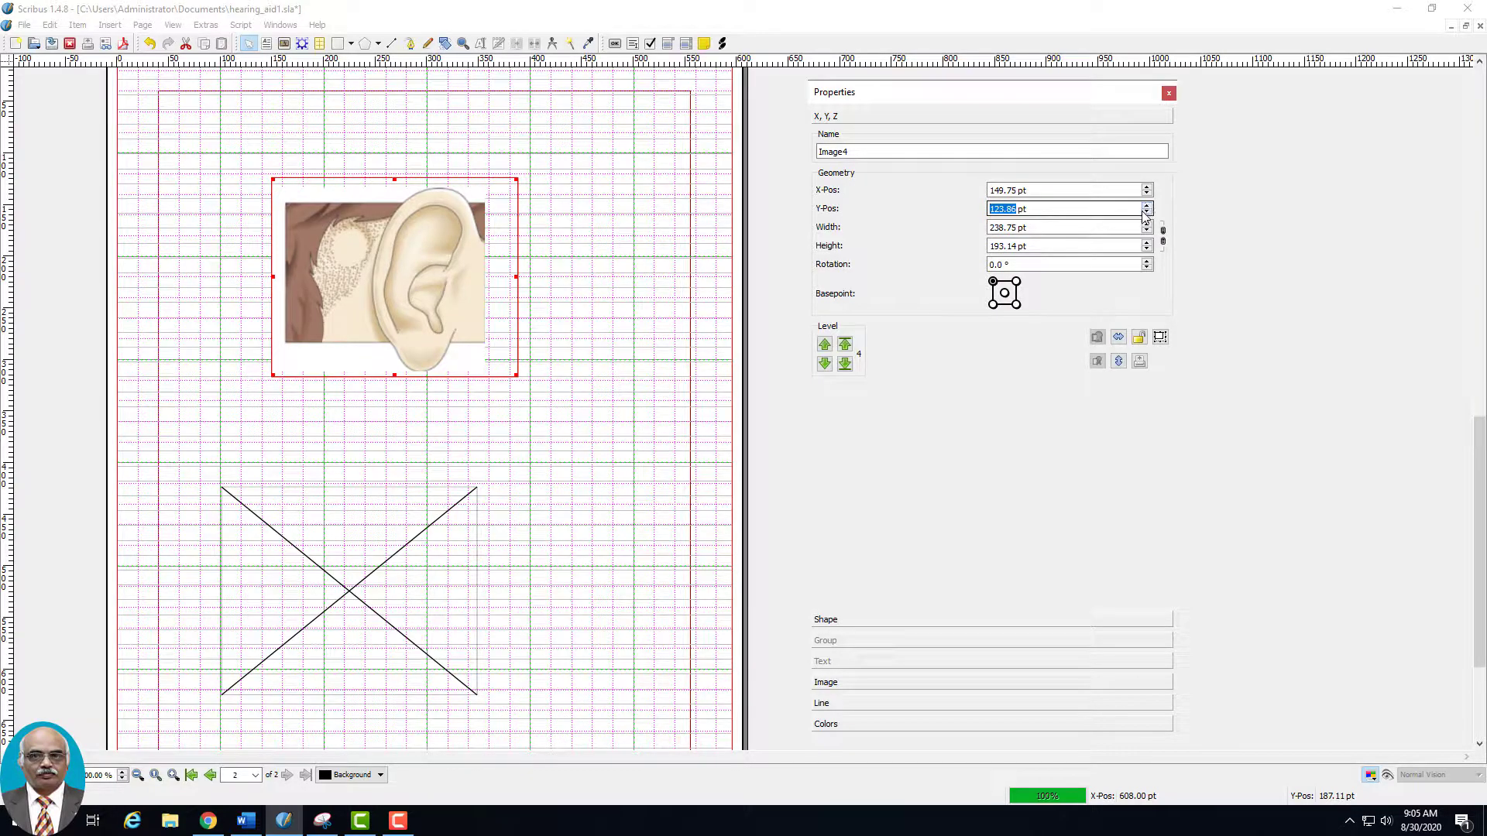
# Step: Move the upper image frame up the page, setting its Y position to 108.86 pt
pyautogui.click(1147, 213)
pyautogui.click(1147, 213)
pyautogui.click(1147, 213)
pyautogui.click(1147, 213)
pyautogui.click(1147, 213)
pyautogui.click(1147, 213)
pyautogui.click(1147, 213)
pyautogui.click(1147, 213)
pyautogui.click(1147, 213)
pyautogui.click(1147, 213)
pyautogui.click(1147, 213)
pyautogui.click(1147, 213)
pyautogui.click(1147, 213)
pyautogui.click(1147, 213)
pyautogui.click(1147, 213)
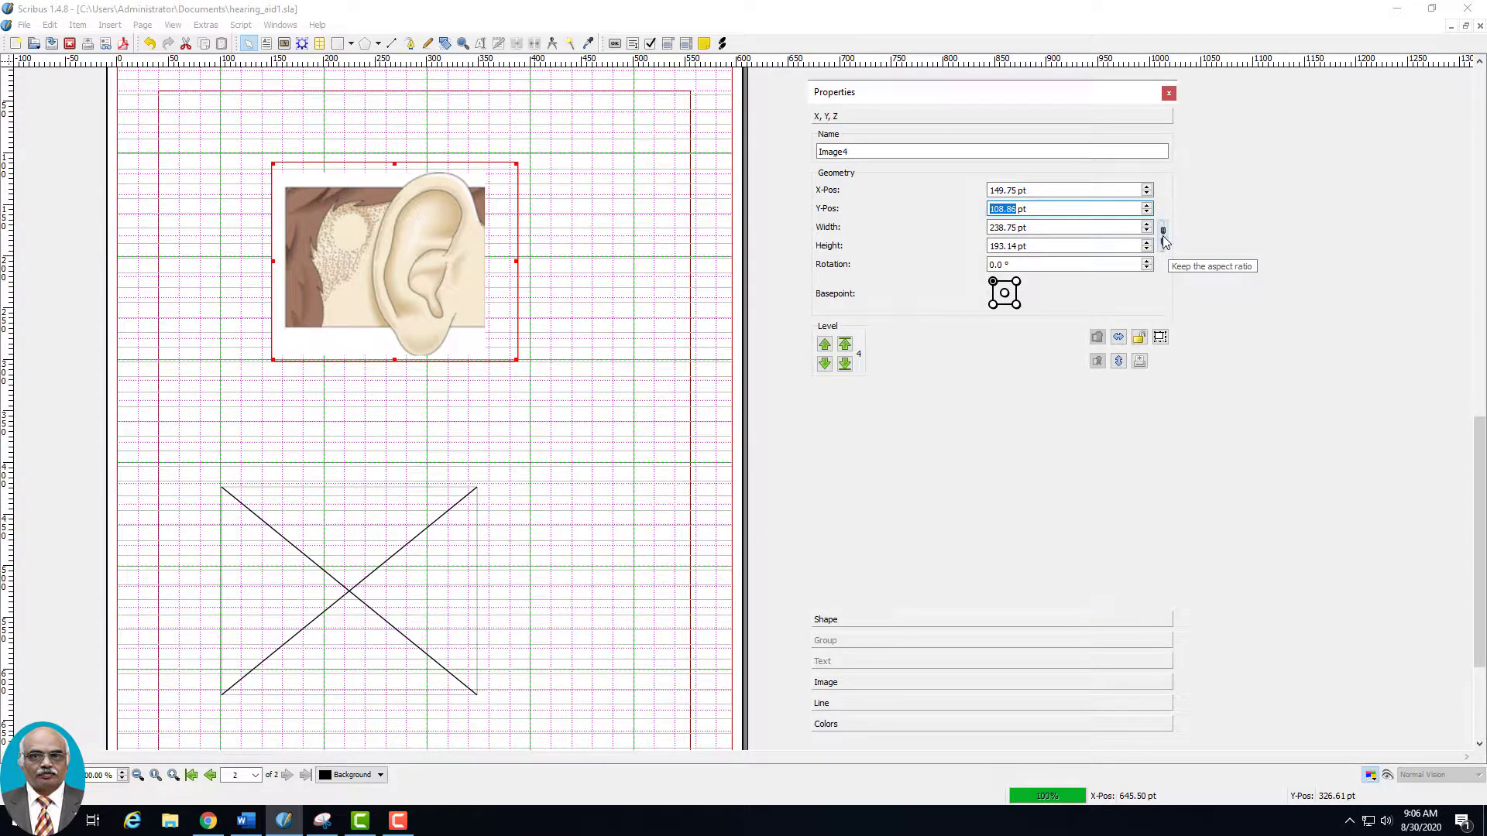
# Step: Lock the upper image frame's aspect ratio and increase its width to 243.75 pt
pyautogui.click(1163, 236)
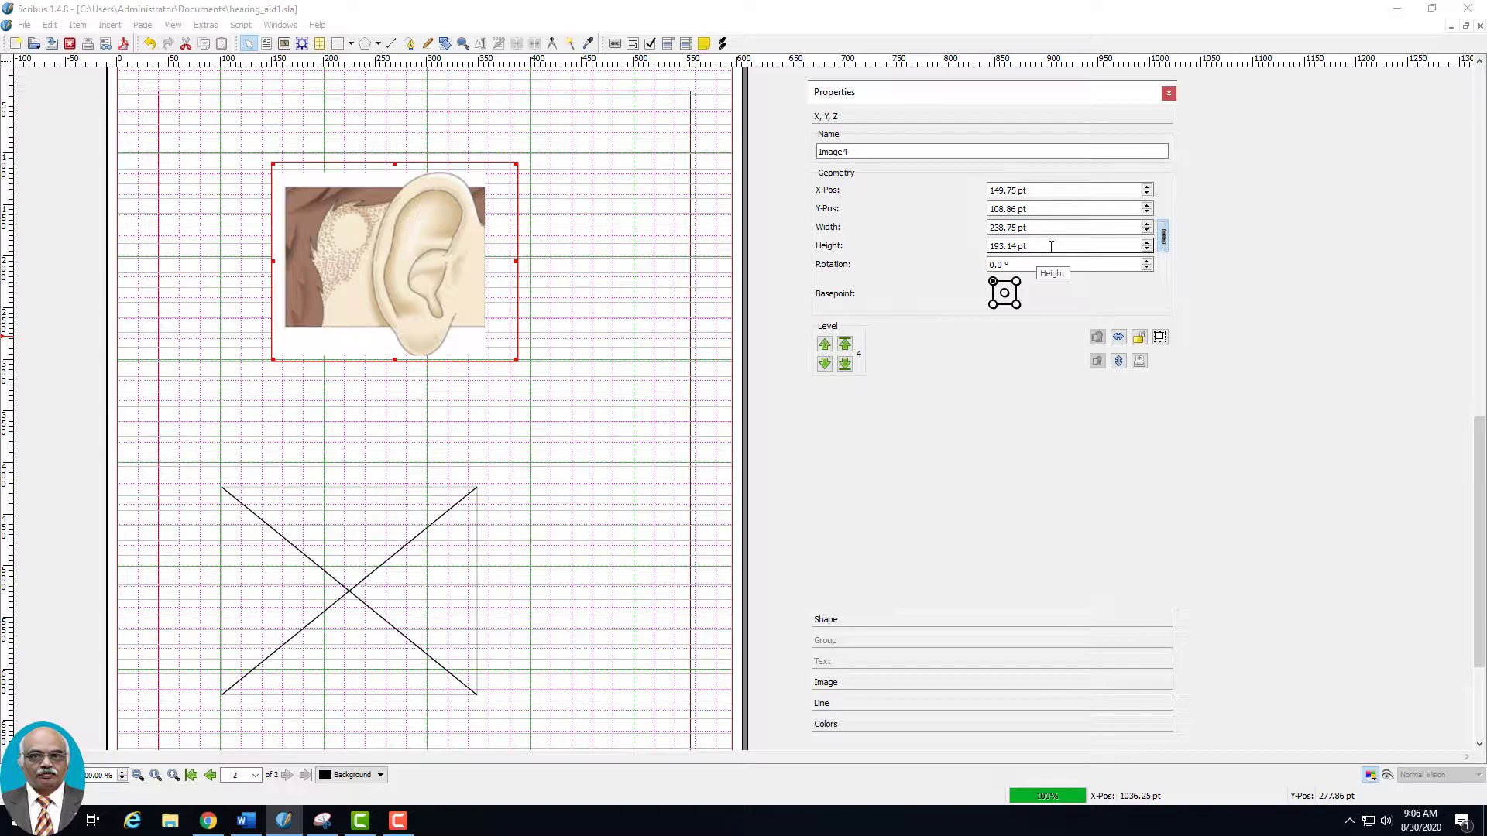
pyautogui.click(1164, 244)
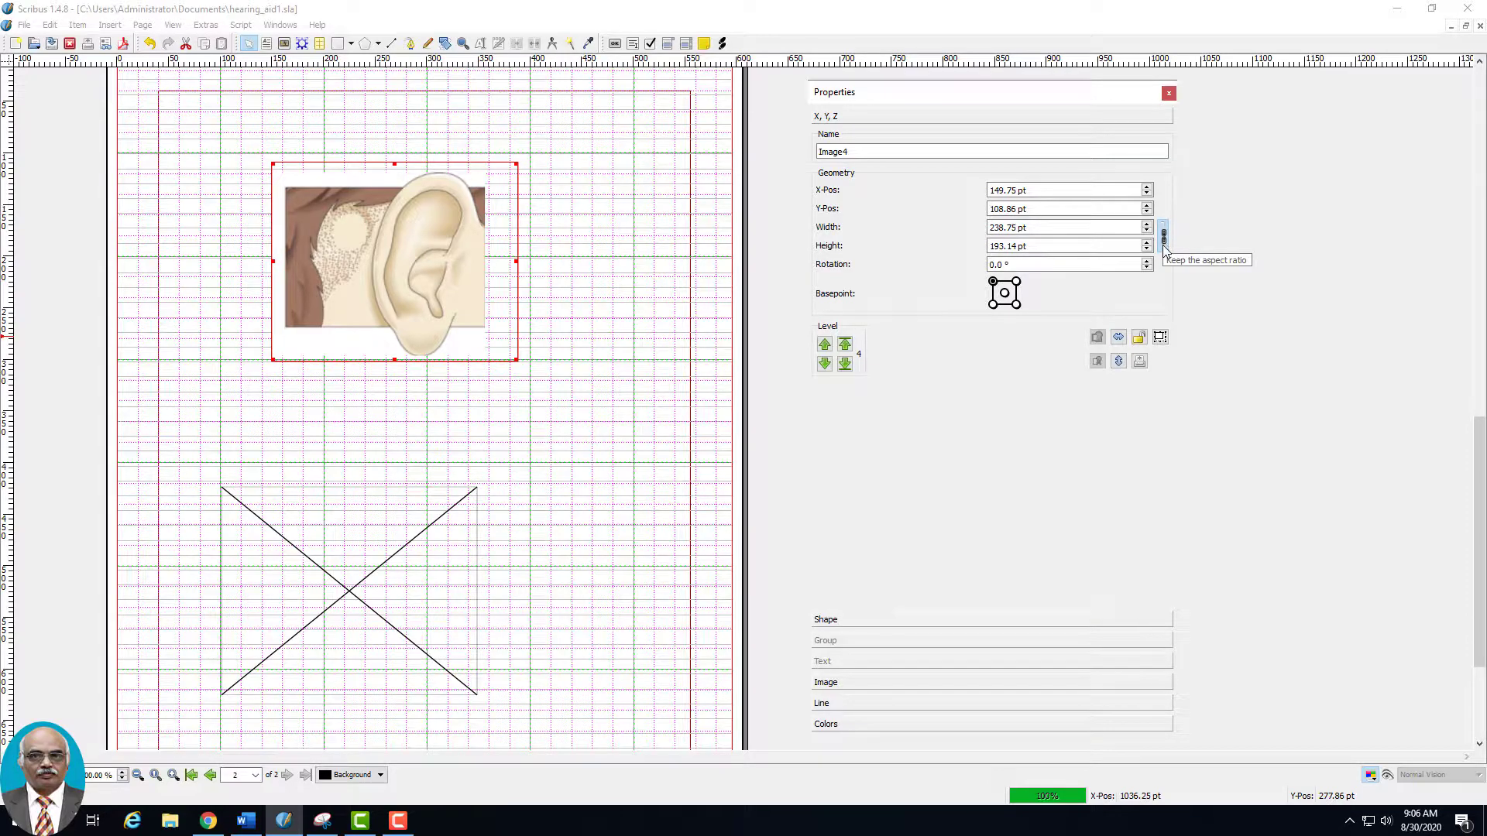
pyautogui.click(1148, 224)
pyautogui.click(1147, 224)
pyautogui.click(1147, 225)
pyautogui.click(1148, 225)
pyautogui.click(1148, 225)
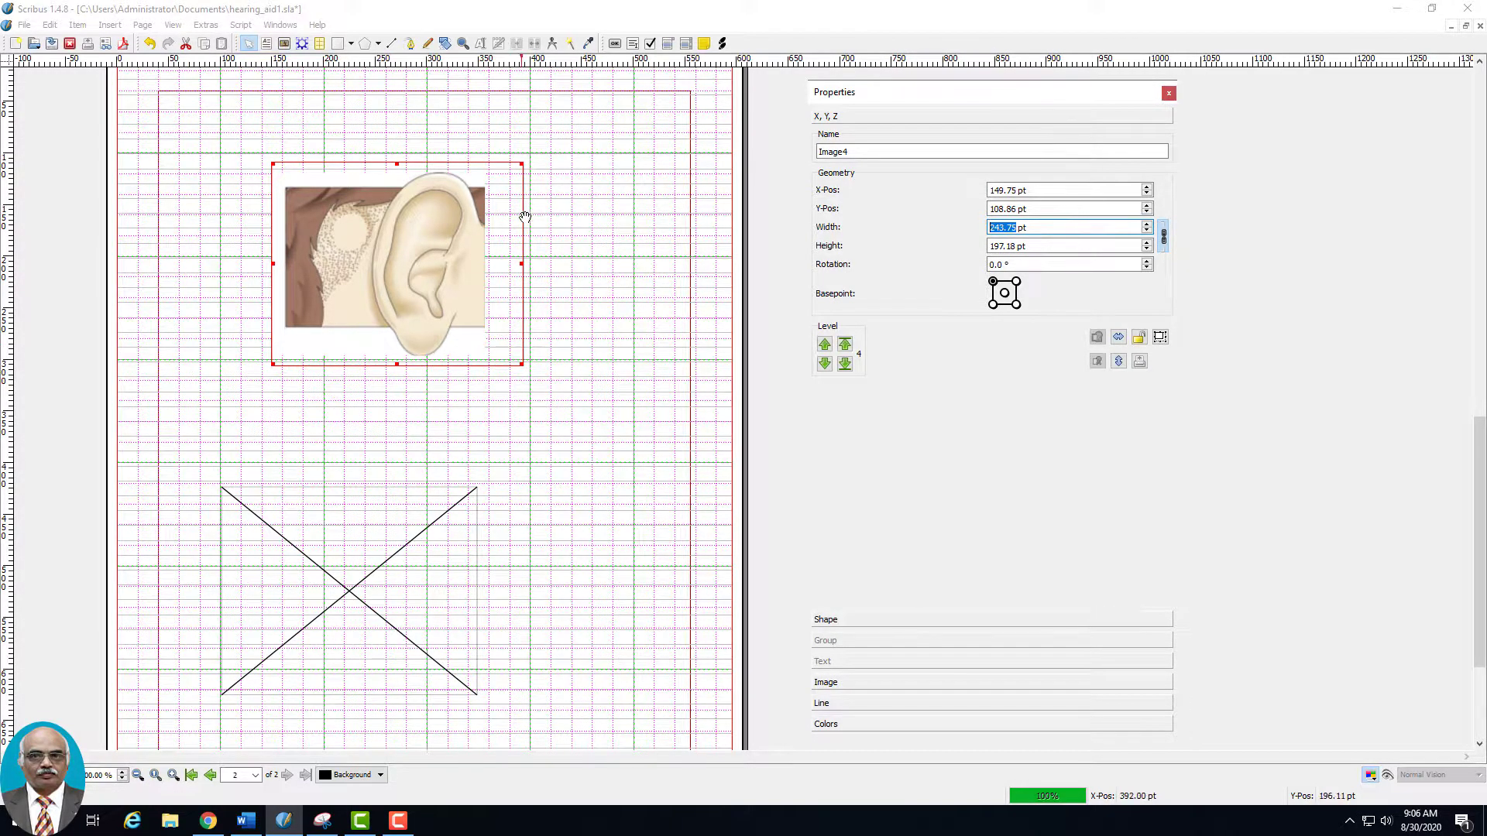
# Step: Reduce the upper image frame's width to 235.75 pt with the aspect ratio locked
pyautogui.click(1147, 230)
pyautogui.click(1147, 231)
pyautogui.click(1148, 231)
pyautogui.click(1147, 230)
pyautogui.click(1147, 231)
pyautogui.click(1147, 231)
pyautogui.click(1147, 230)
pyautogui.click(1147, 230)
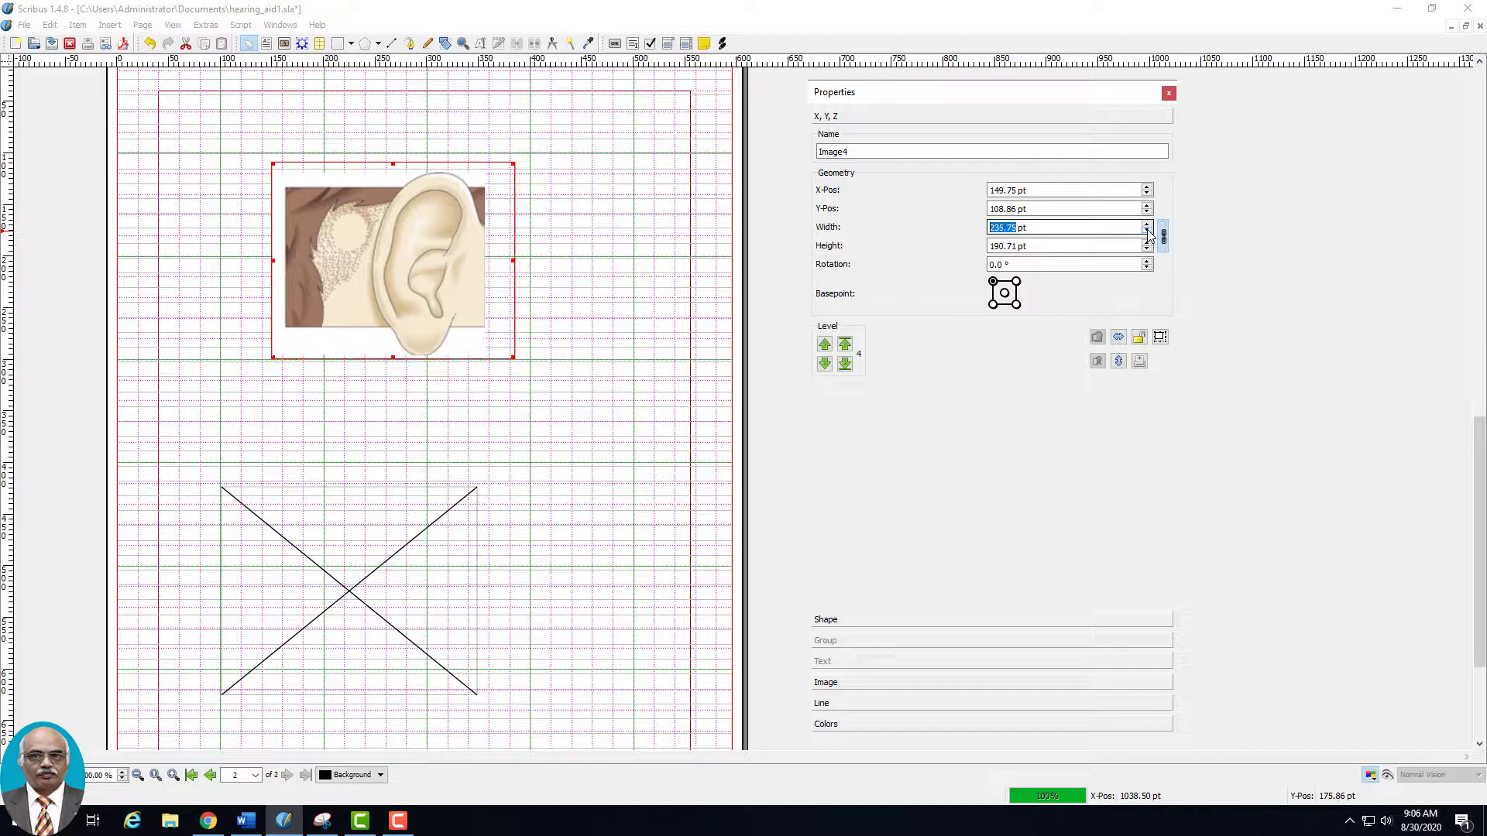
# Step: Unlock the upper image frame's aspect ratio and increase only its width to 242.75 pt
pyautogui.click(1163, 237)
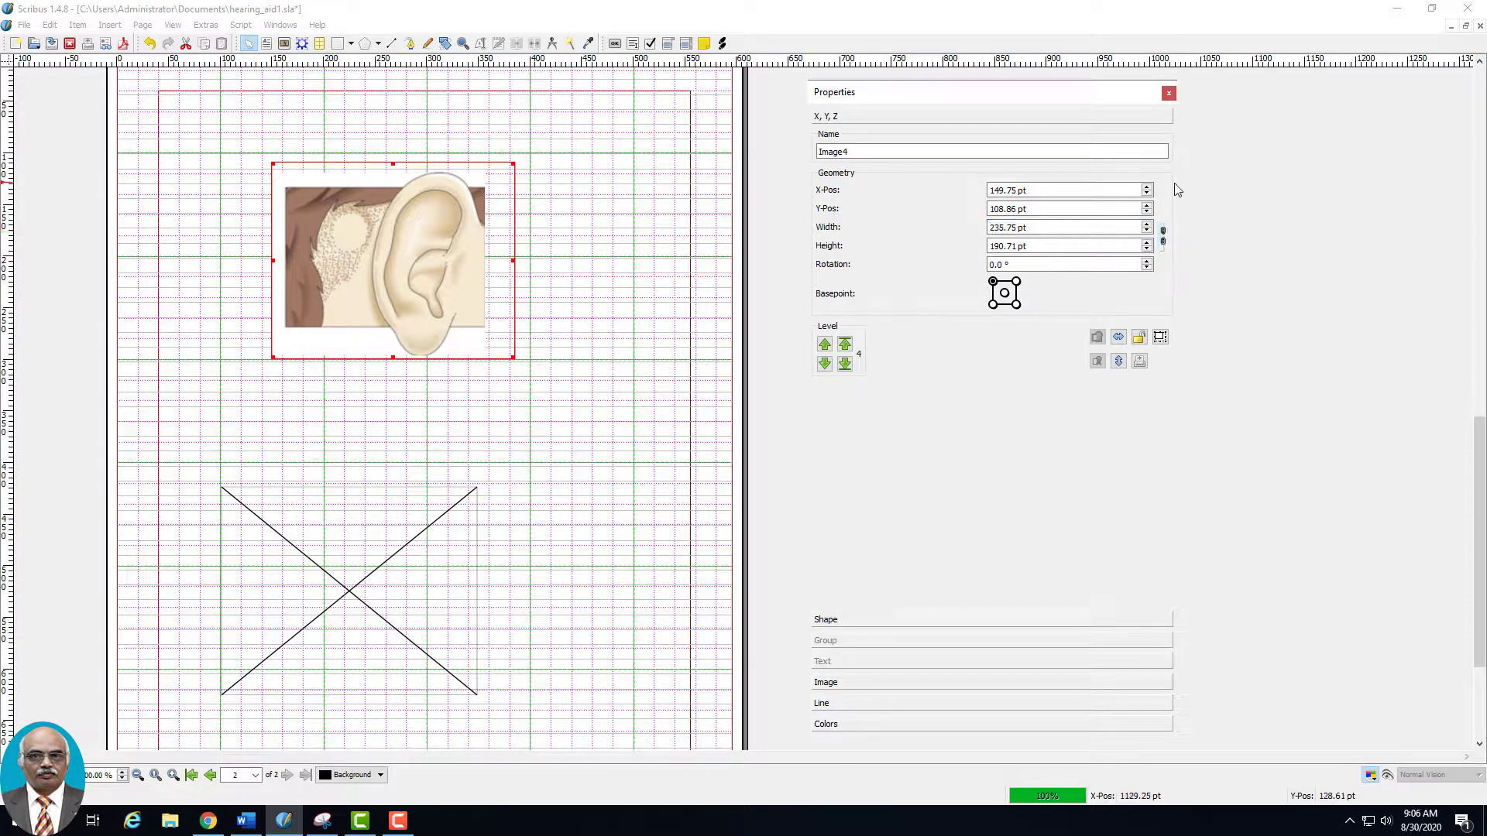
pyautogui.click(1148, 225)
pyautogui.click(1148, 225)
pyautogui.click(1148, 226)
pyautogui.click(1148, 225)
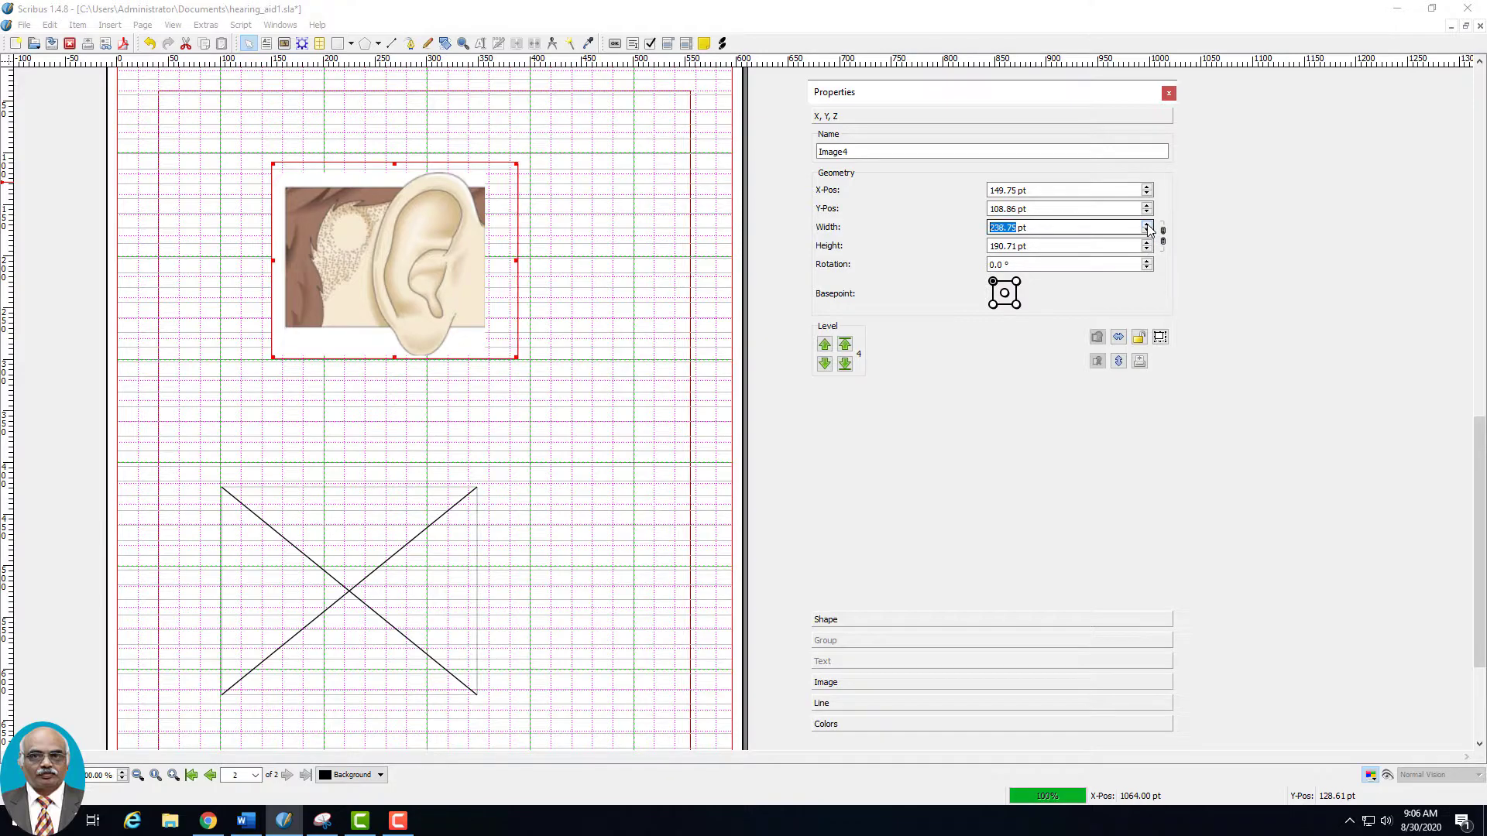
pyautogui.click(1148, 225)
pyautogui.click(1148, 226)
pyautogui.click(1148, 226)
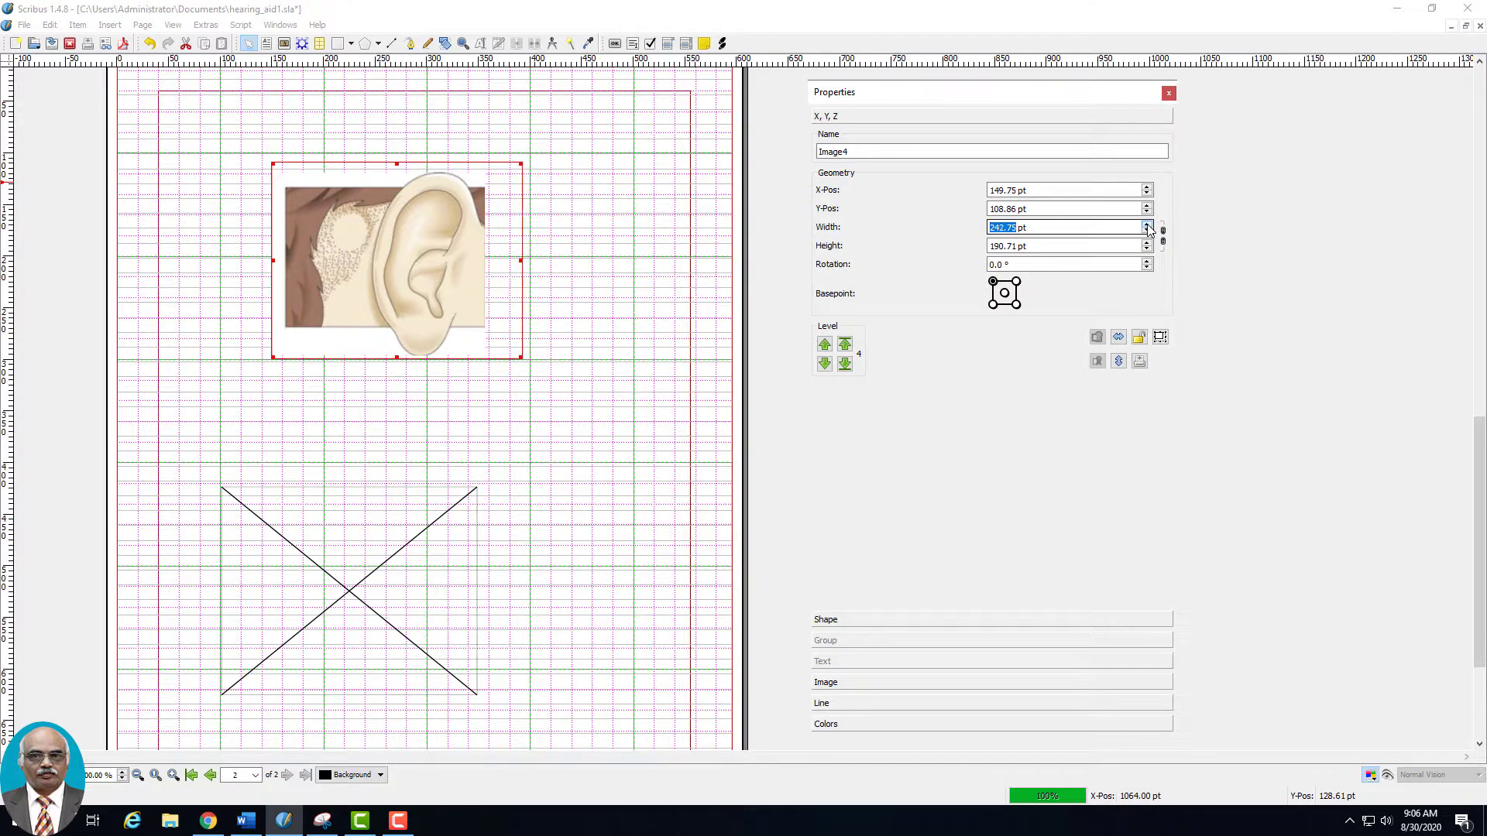
# Step: Reduce only the upper image frame's width to 236.75 pt
pyautogui.click(1147, 231)
pyautogui.click(1147, 232)
pyautogui.click(1147, 231)
pyautogui.click(1147, 231)
pyautogui.click(1147, 232)
pyautogui.click(1147, 231)
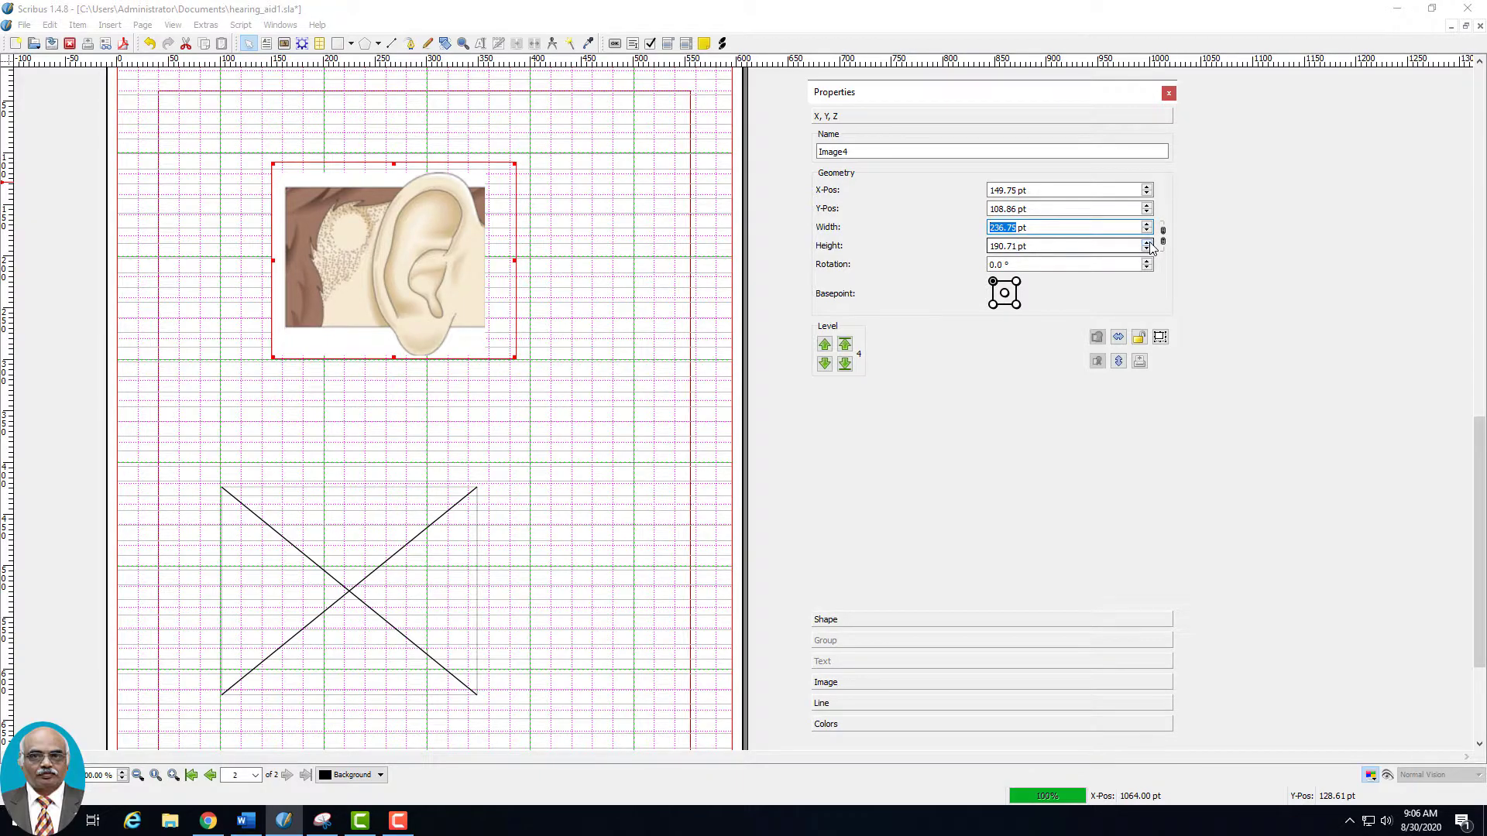
# Step: Adjust only the upper image frame's height up and down, ending at 193.71 pt
pyautogui.click(1147, 243)
pyautogui.click(1148, 242)
pyautogui.click(1147, 243)
pyautogui.click(1147, 242)
pyautogui.click(1147, 242)
pyautogui.click(1147, 242)
pyautogui.click(1147, 242)
pyautogui.click(1147, 249)
pyautogui.click(1147, 249)
pyautogui.click(1147, 248)
pyautogui.click(1147, 249)
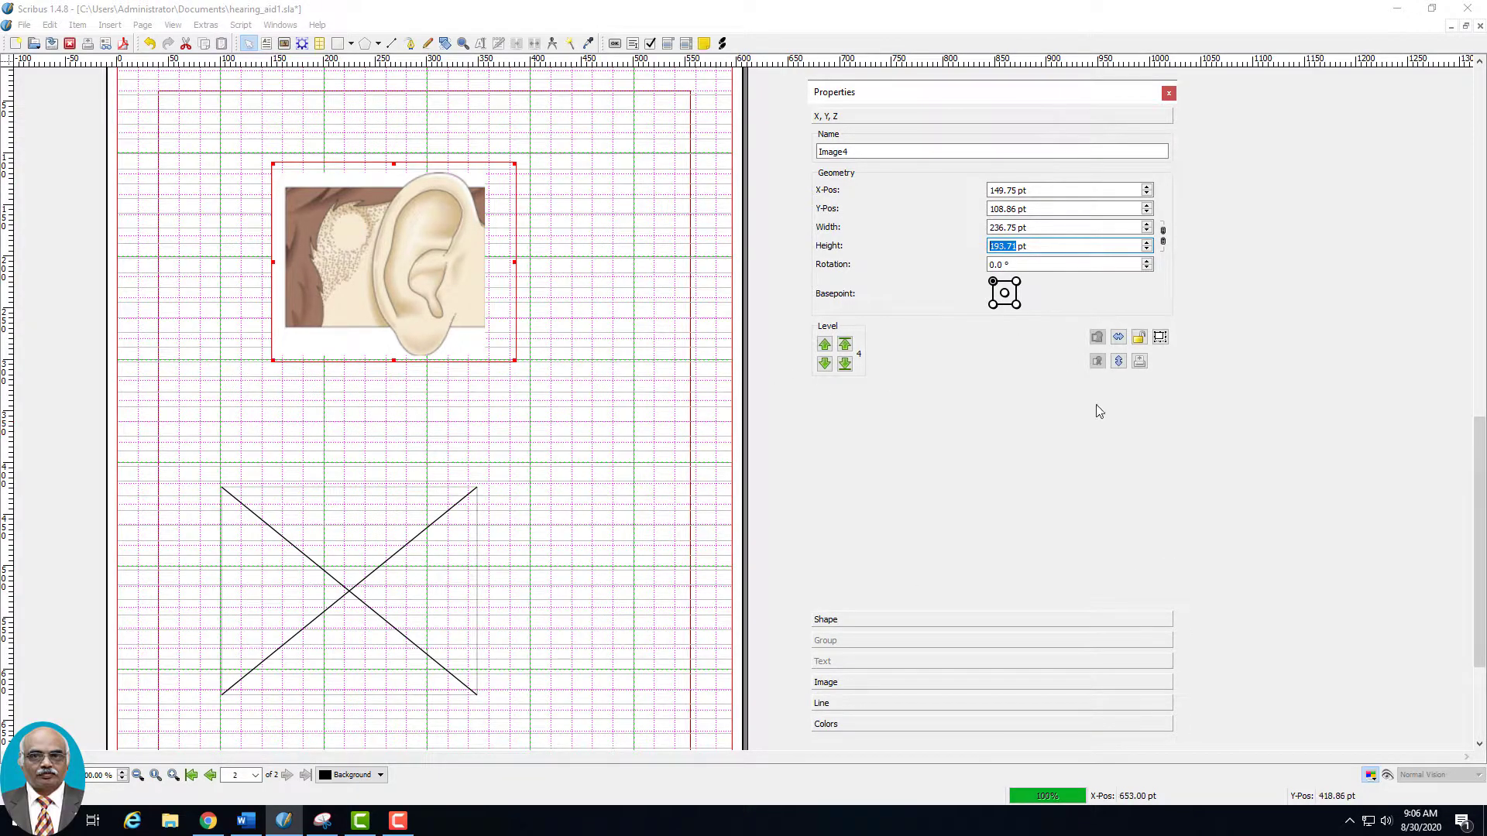
# Step: Rotate the upper image frame to 6° about its top-left basepoint
pyautogui.click(1147, 262)
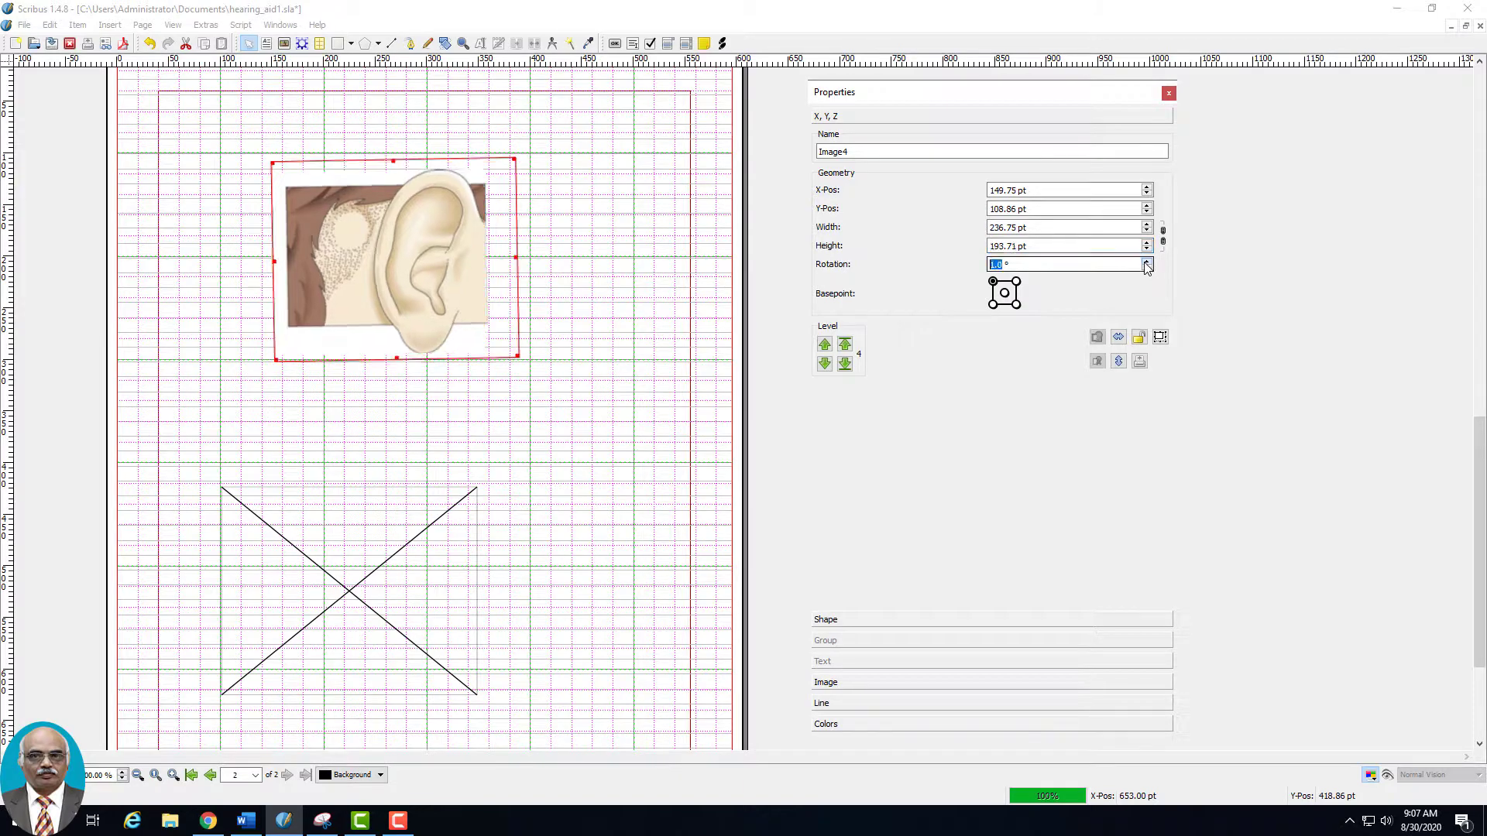
pyautogui.click(1146, 262)
pyautogui.click(1147, 262)
pyautogui.click(1147, 262)
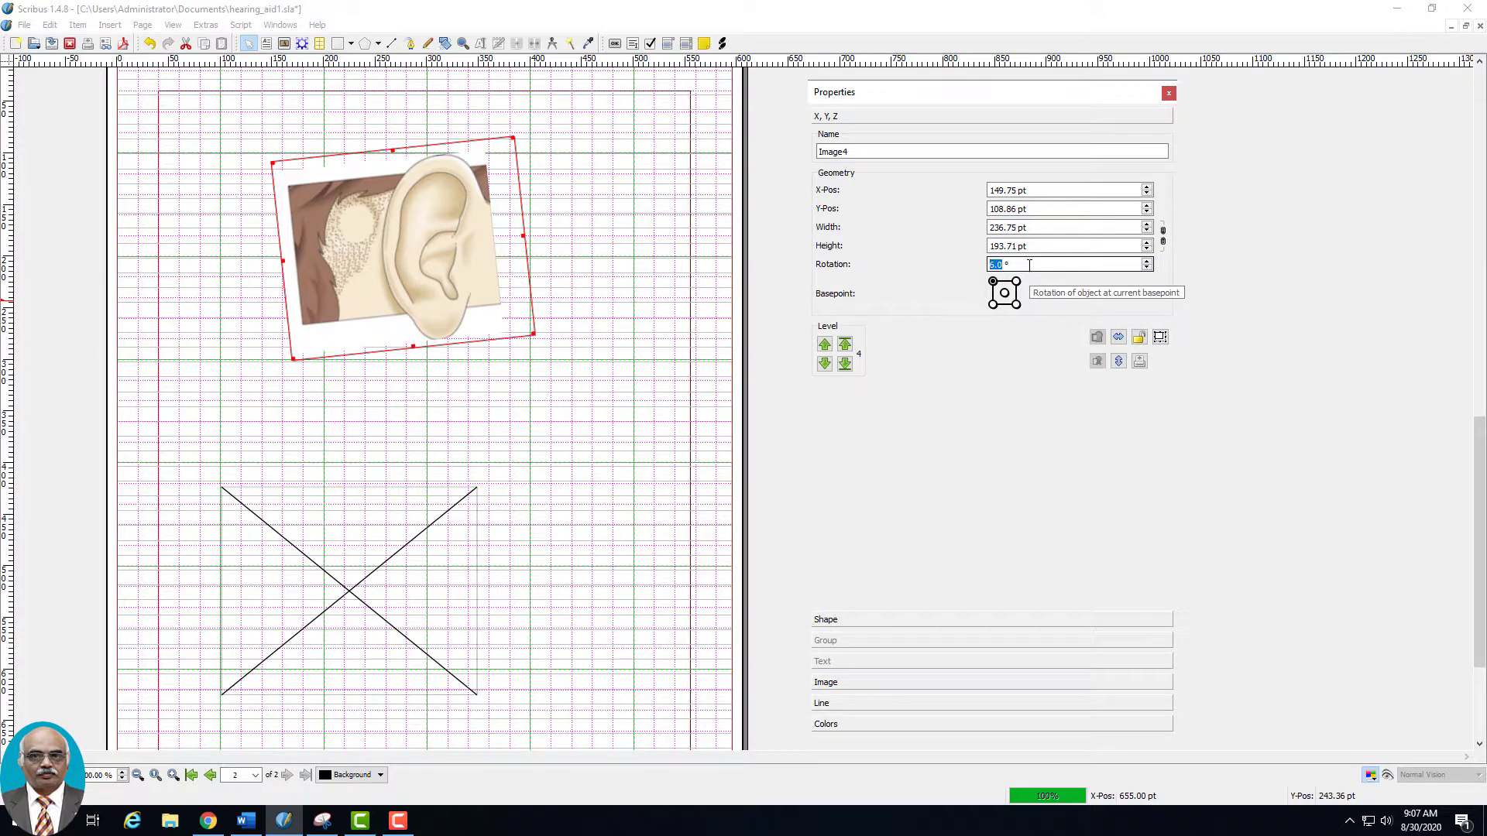
# Step: Straighten the upper image frame by bringing its rotation to 360°, deselect it, and select it again
pyautogui.click(1147, 268)
pyautogui.click(1147, 268)
pyautogui.click(1147, 268)
pyautogui.click(1147, 268)
pyautogui.click(1147, 268)
pyautogui.click(1147, 268)
pyautogui.click(1147, 261)
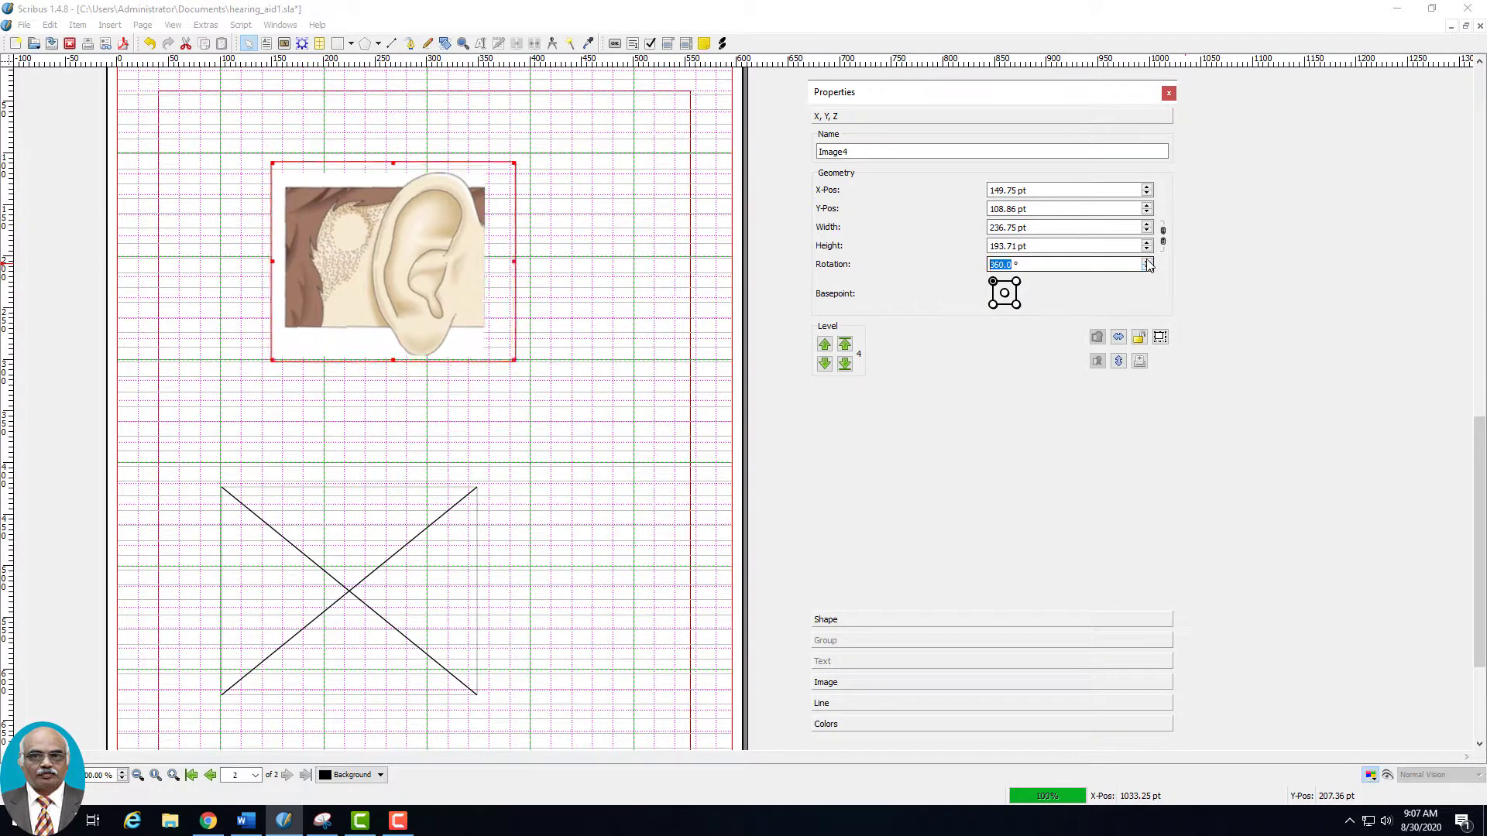
pyautogui.click(1240, 280)
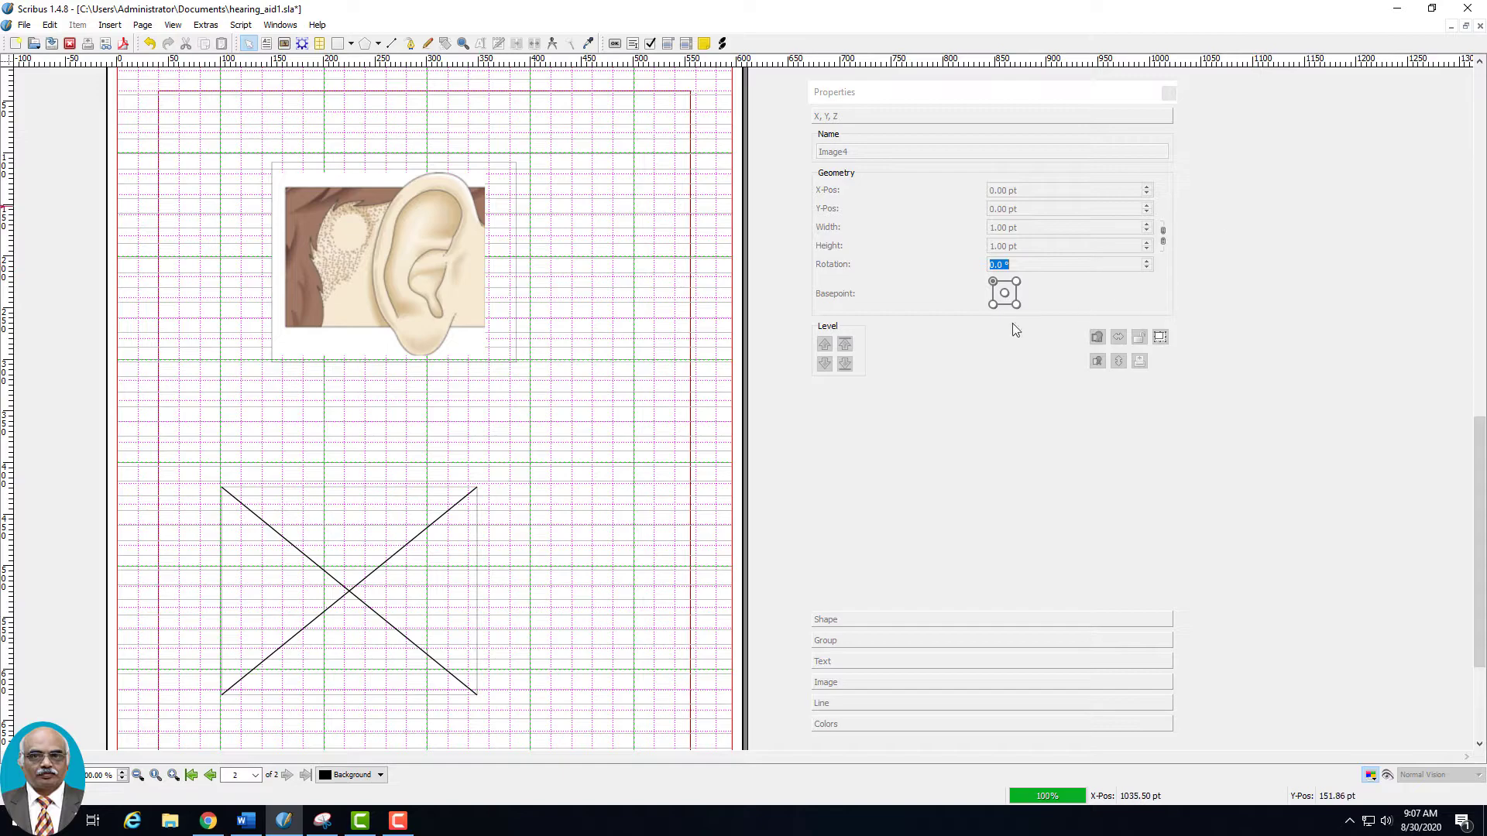
pyautogui.click(879, 211)
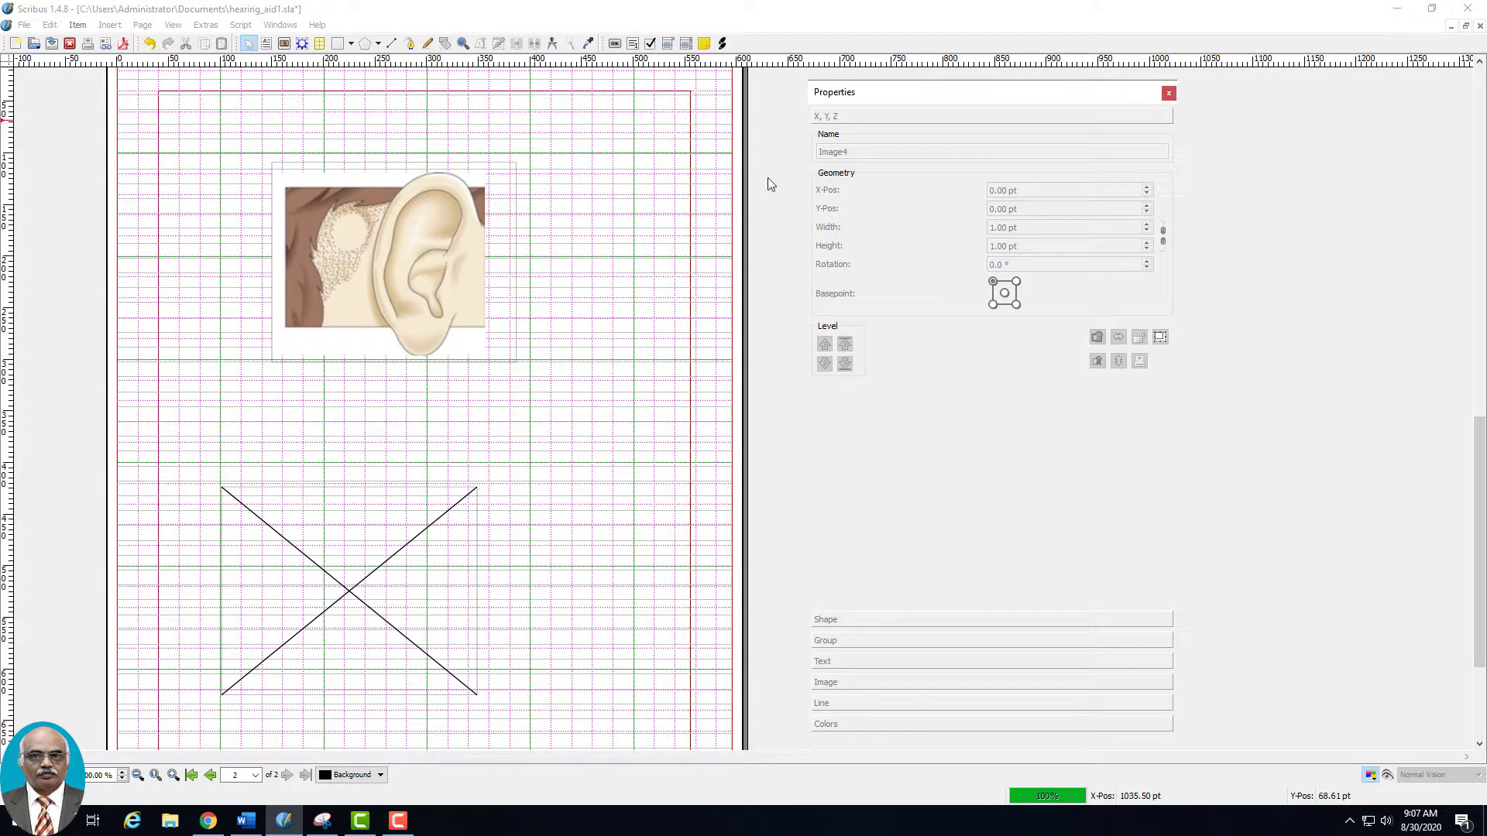
pyautogui.click(509, 353)
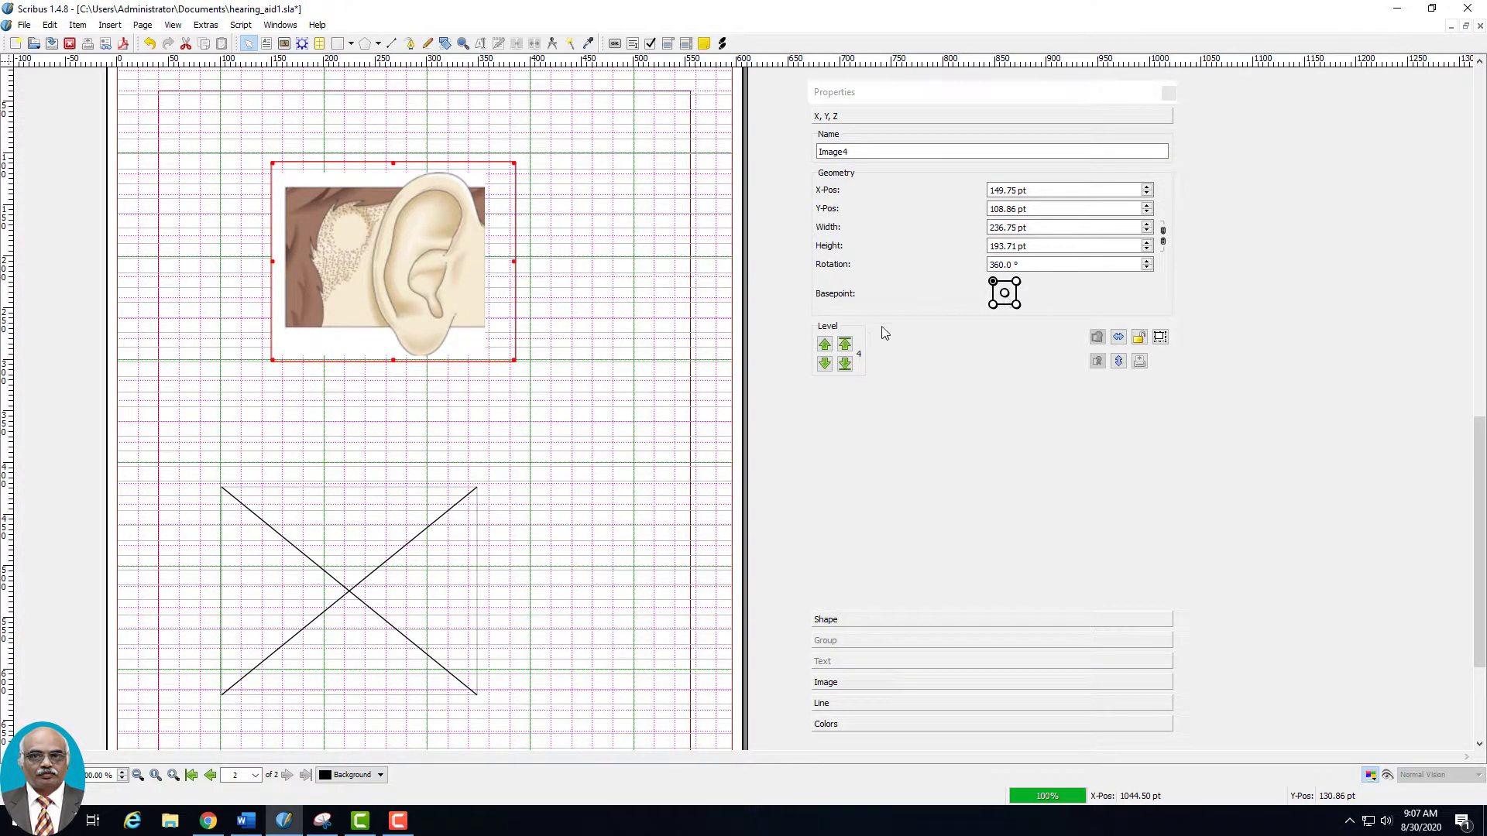
# Step: Rotate the upper image frame to 3° about its bottom-left basepoint and return the rotation to 0°
pyautogui.click(993, 304)
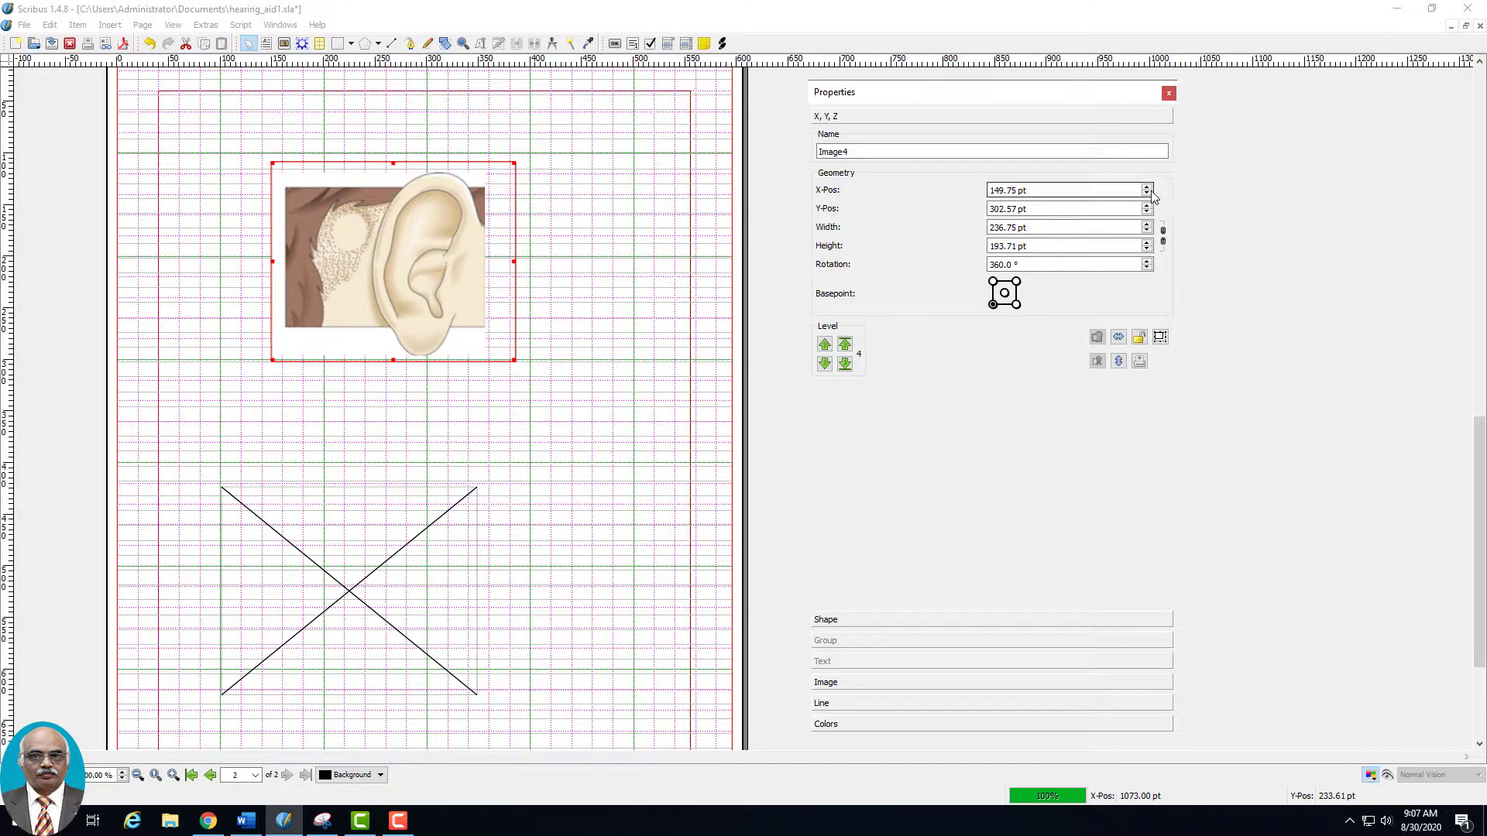
pyautogui.click(1148, 261)
pyautogui.click(1148, 262)
pyautogui.click(1148, 262)
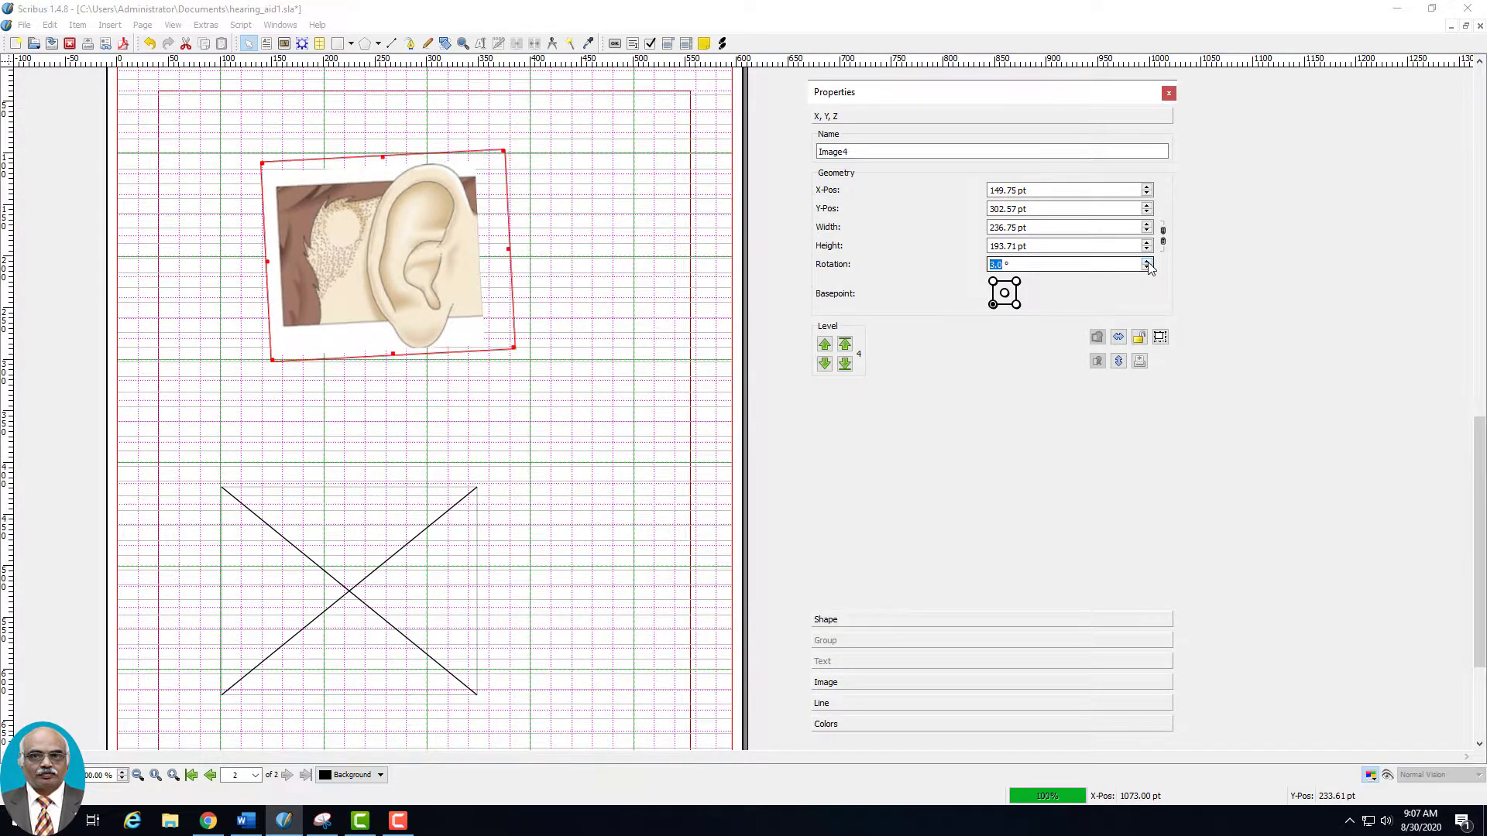
pyautogui.click(1148, 268)
pyautogui.click(1148, 268)
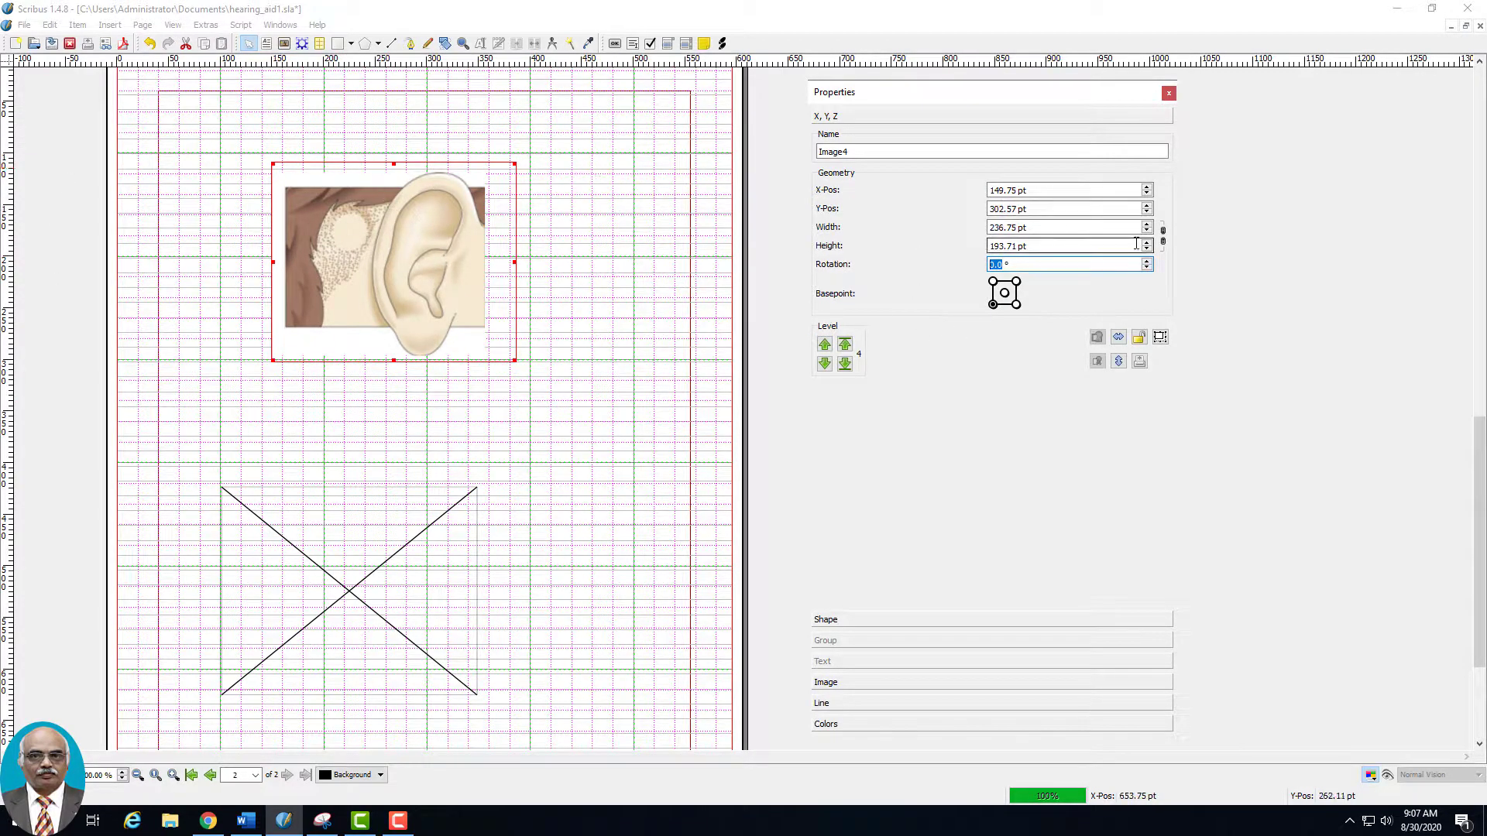
# Step: Set the upper image frame's basepoint to its top-left corner and rotate the frame to 4°
pyautogui.click(993, 281)
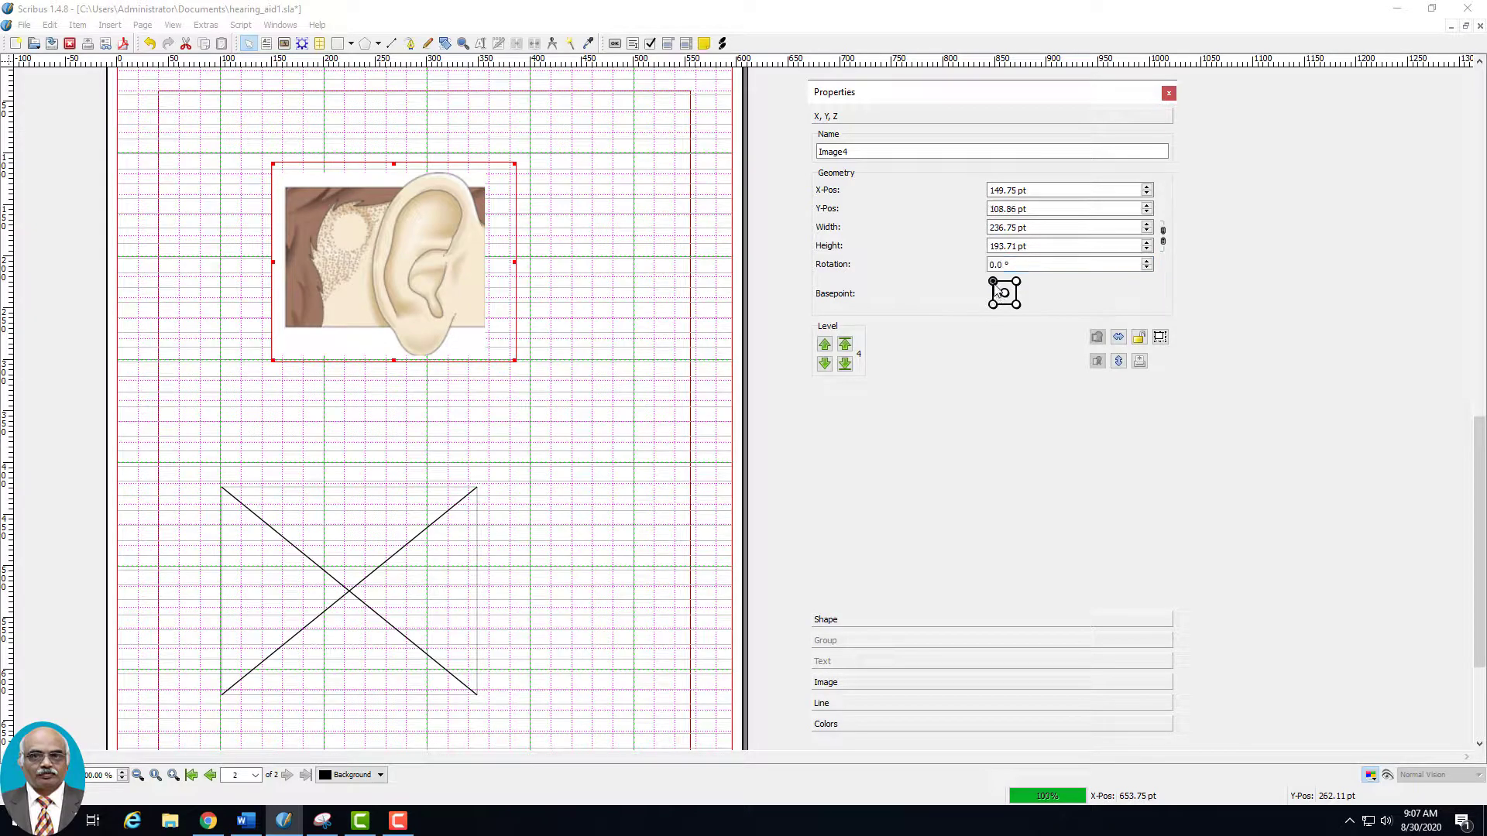
pyautogui.click(1147, 261)
pyautogui.click(1147, 261)
pyautogui.click(1147, 261)
pyautogui.click(1147, 261)
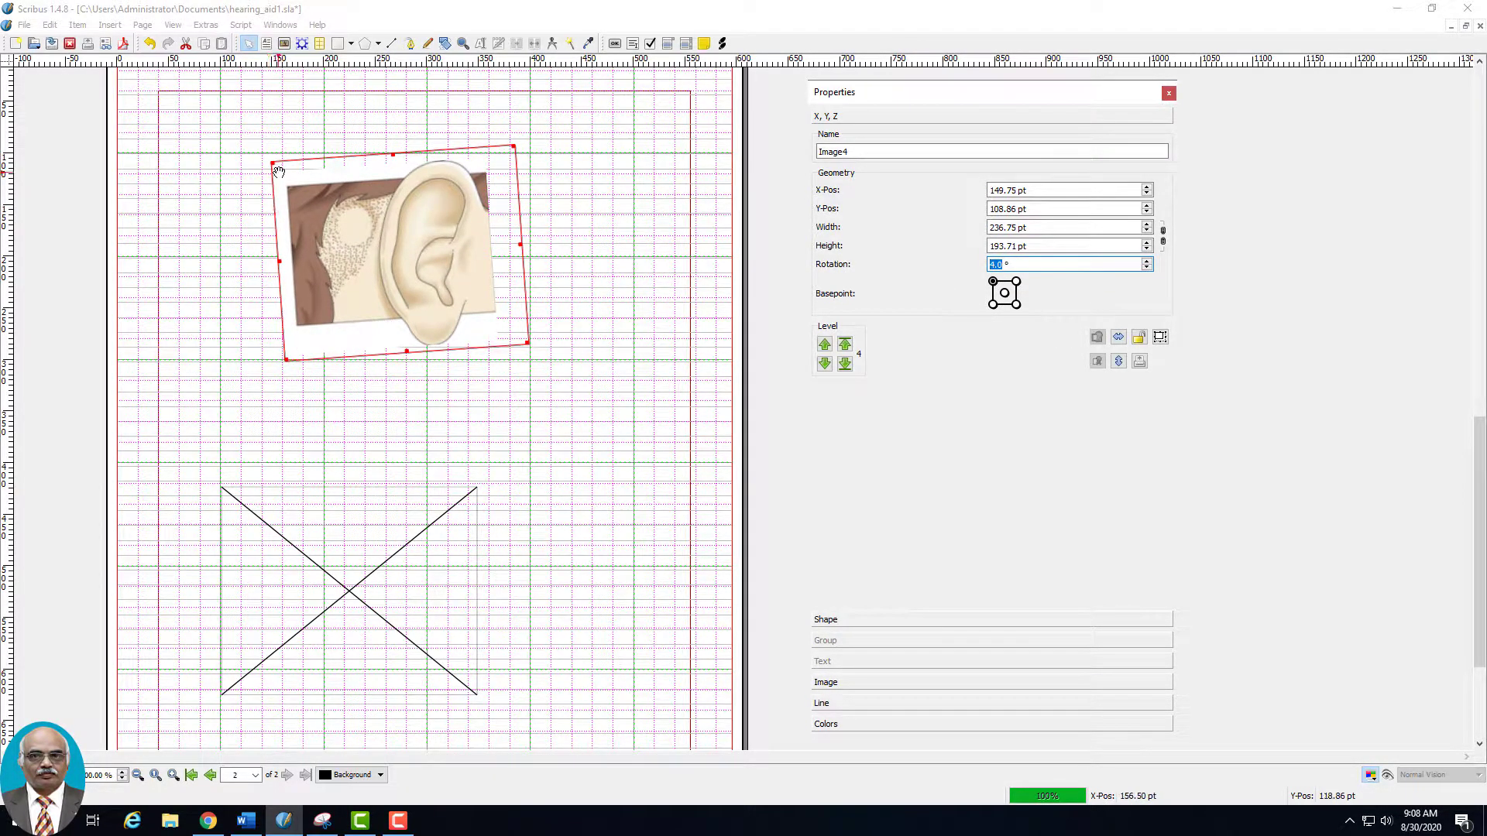
# Step: Switch the frame's basepoint to the bottom-left corner and bring its rotation to 0° about that corner
pyautogui.click(993, 305)
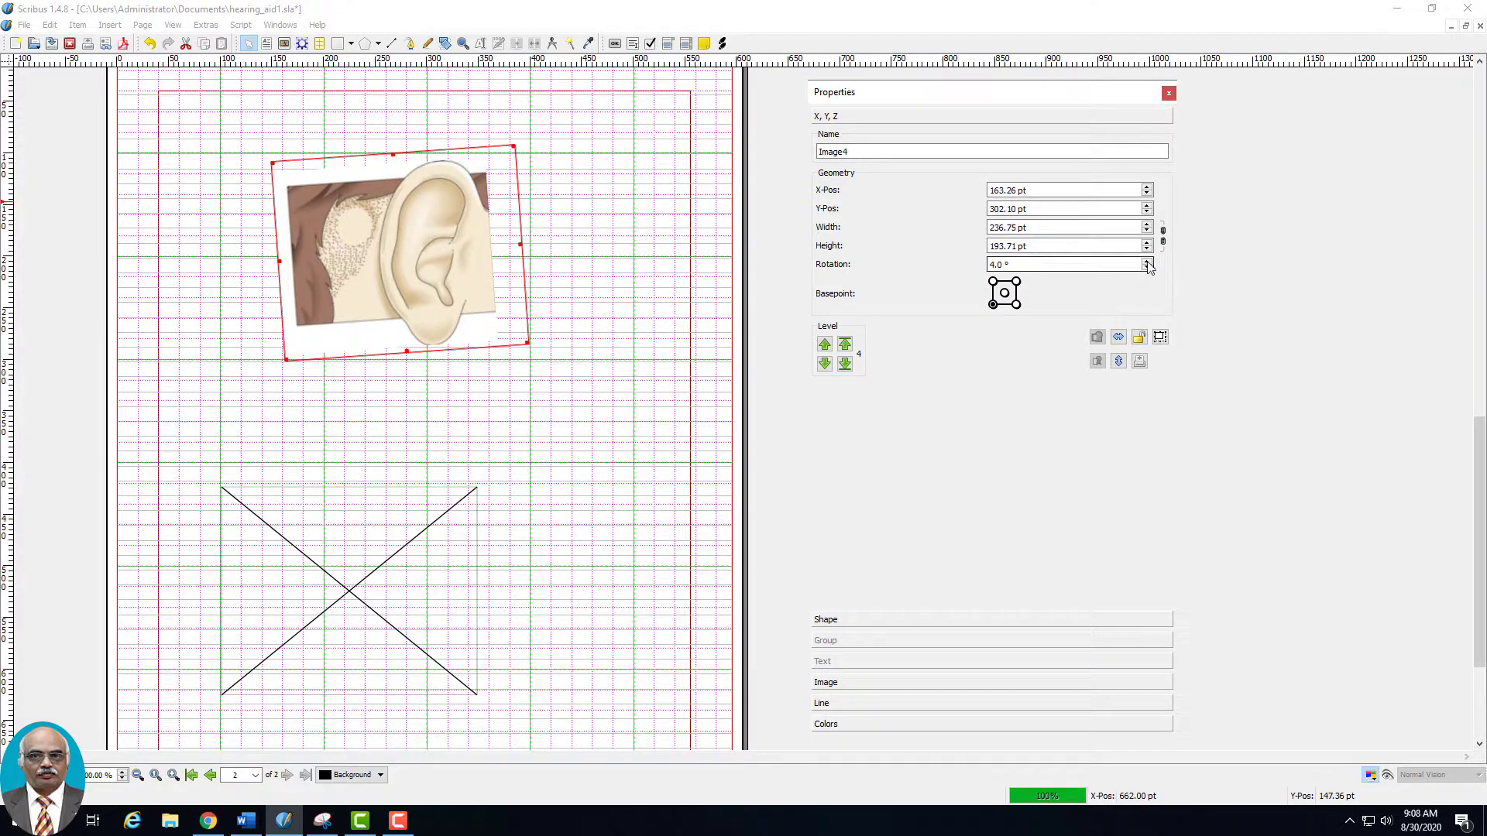
pyautogui.click(1147, 268)
pyautogui.click(1147, 268)
pyautogui.click(1147, 268)
pyautogui.click(1147, 268)
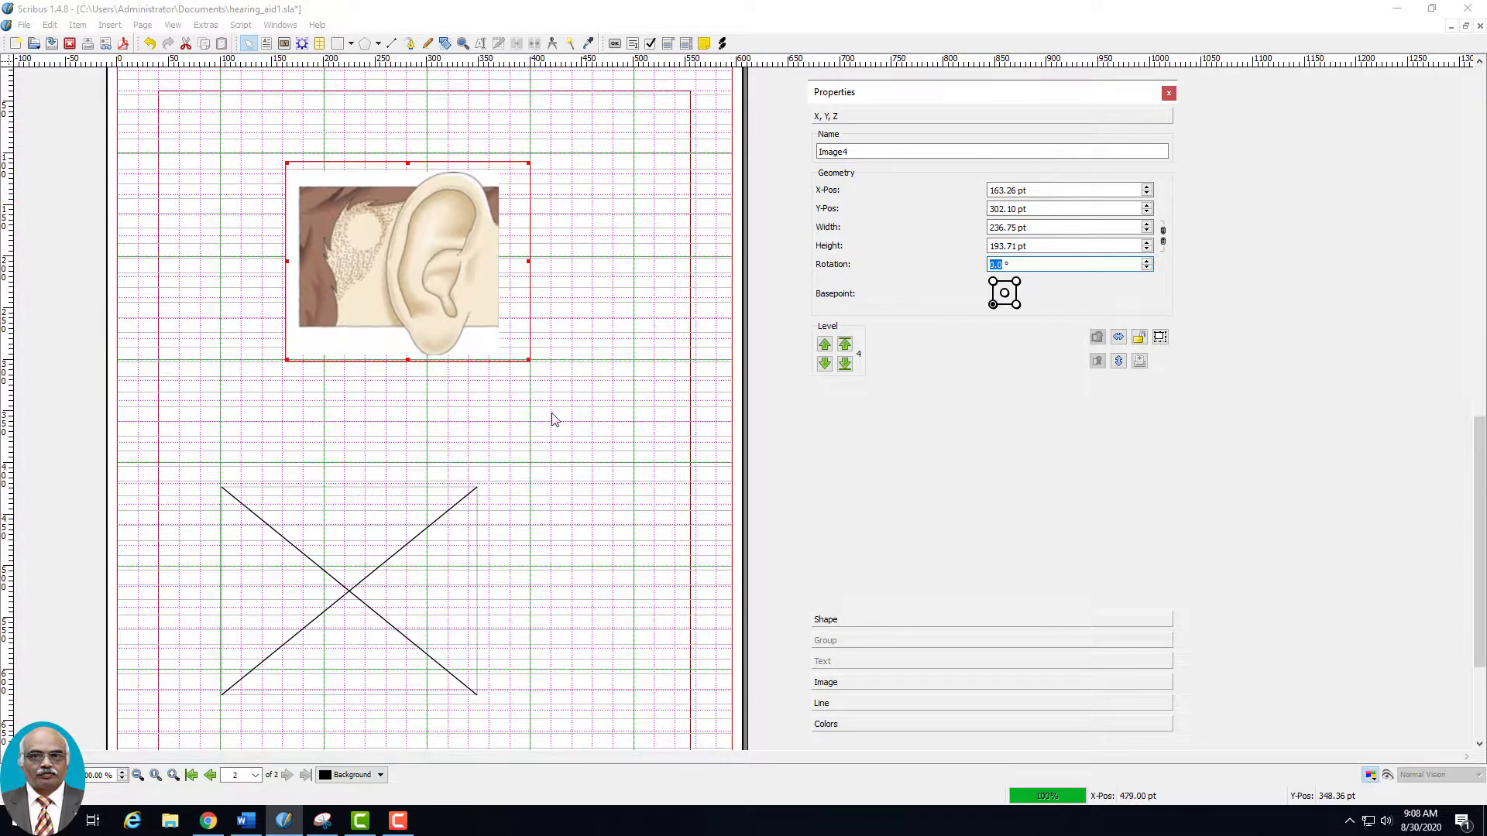
# Step: Set the frame's basepoint to the top-left corner and rotate the frame to 5°
pyautogui.click(993, 282)
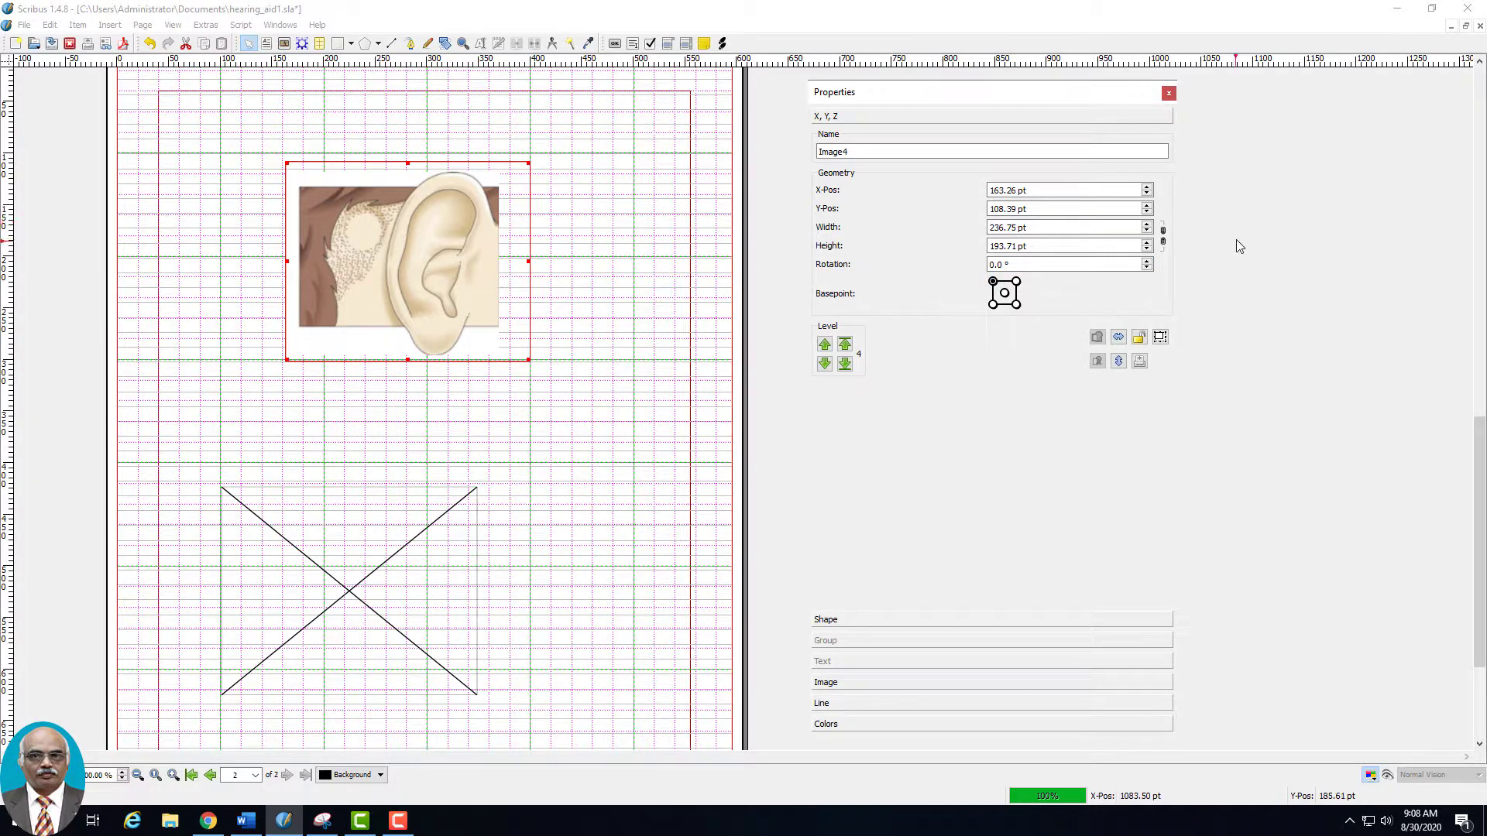
pyautogui.click(1147, 261)
pyautogui.click(1147, 261)
pyautogui.click(1147, 261)
pyautogui.click(1147, 261)
pyautogui.click(1147, 261)
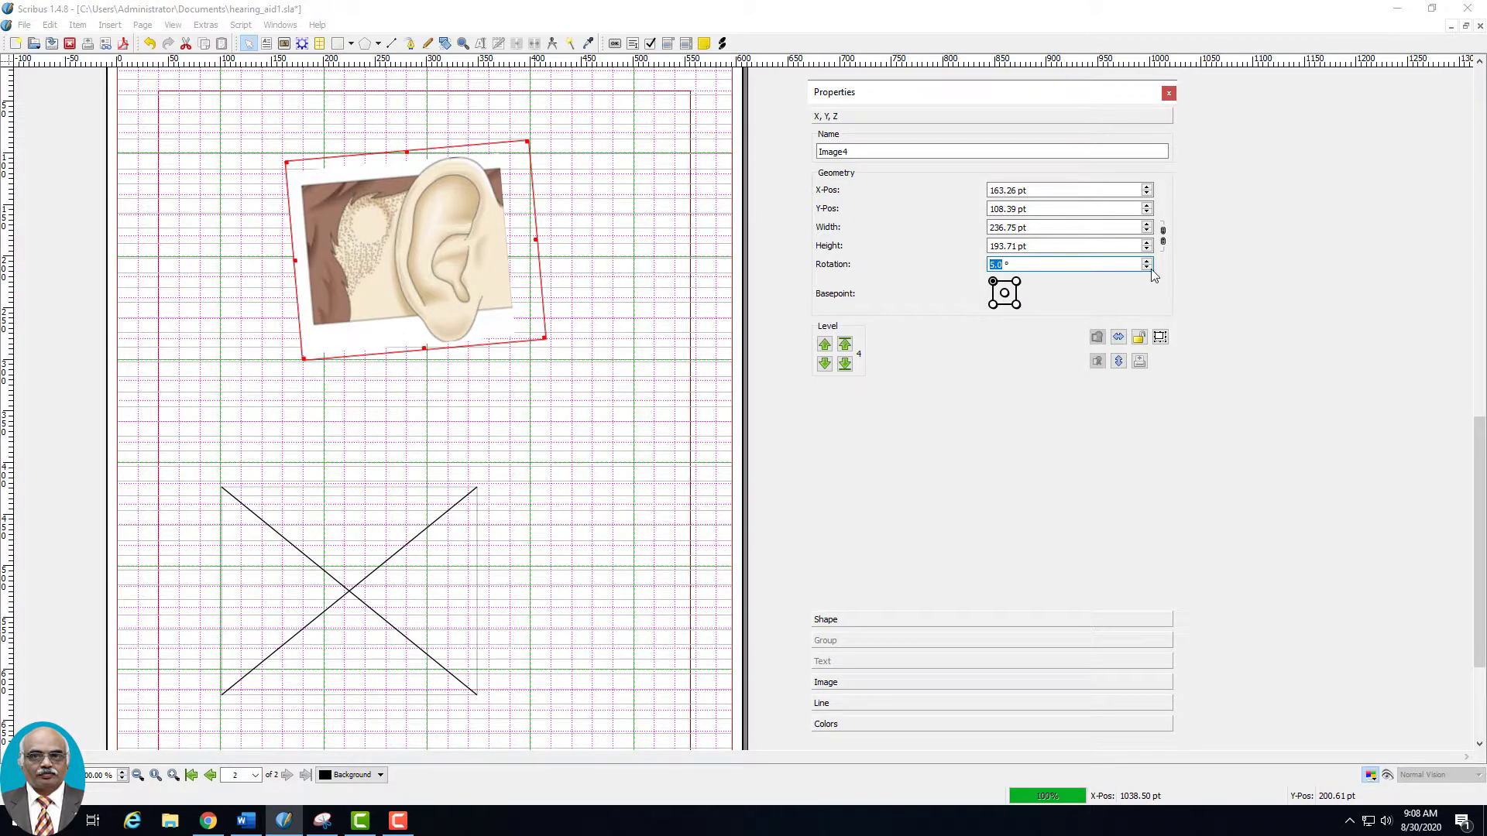
# Step: Return the frame's rotation to 0° about its top-left corner
pyautogui.click(1147, 268)
pyautogui.click(1147, 268)
pyautogui.click(1146, 268)
pyautogui.click(1146, 268)
pyautogui.click(1146, 268)
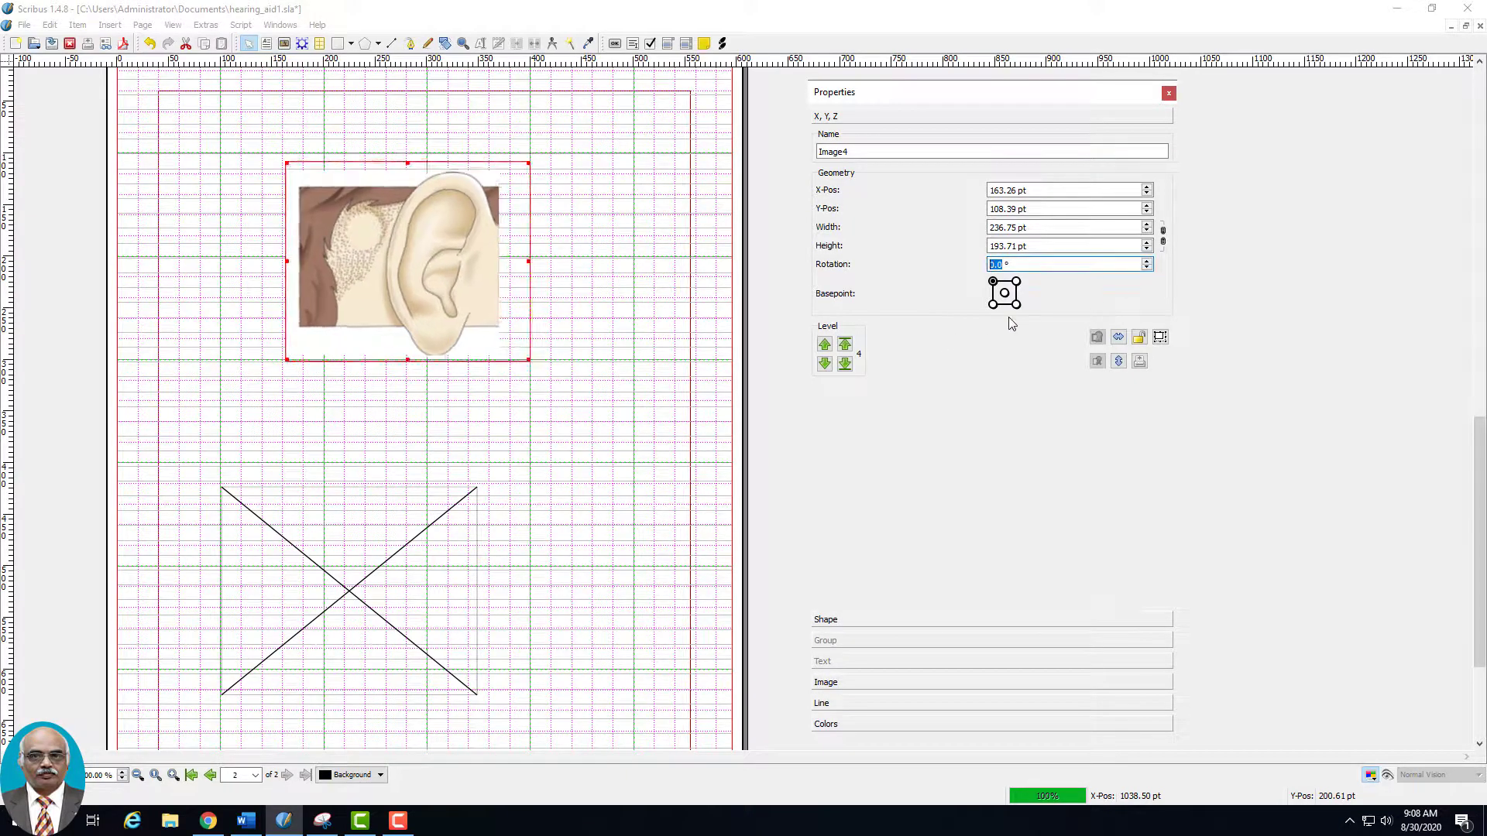
# Step: Set the frame's basepoint to the bottom-left corner and rotate the frame to 6°
pyautogui.click(993, 304)
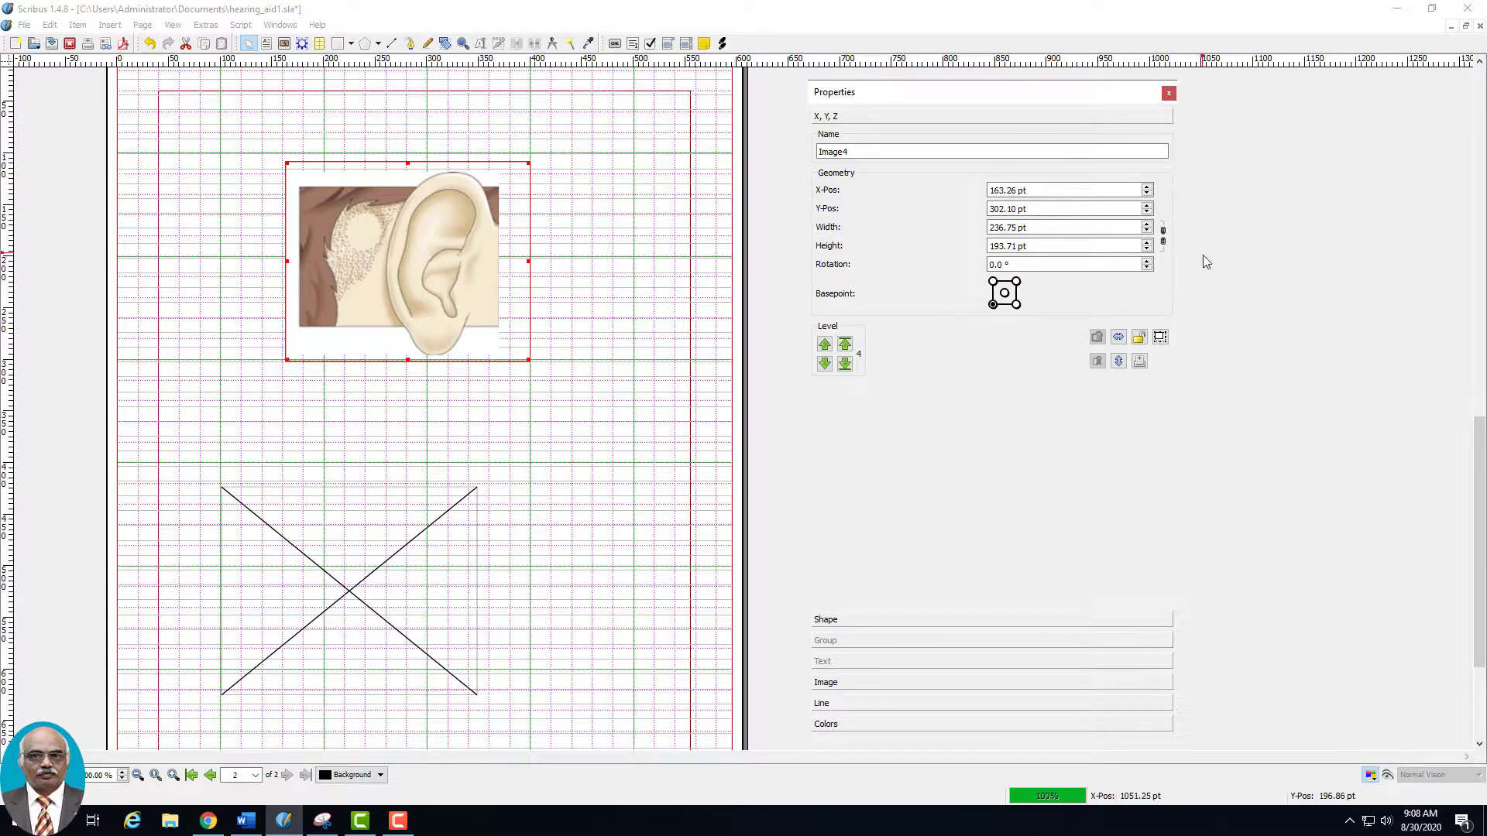
pyautogui.click(1147, 262)
pyautogui.click(1147, 262)
pyautogui.click(1147, 261)
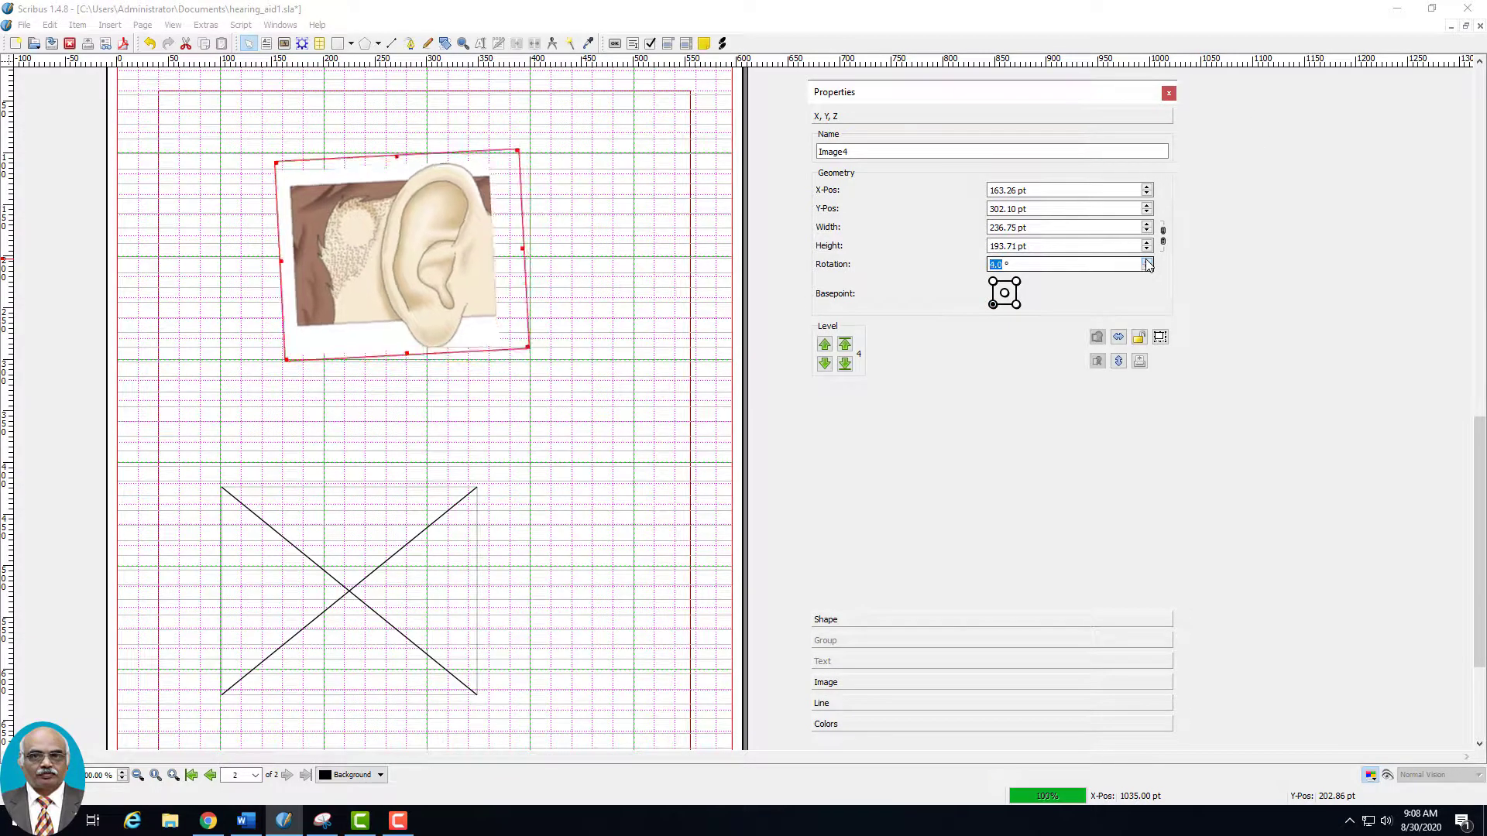
pyautogui.click(1147, 262)
pyautogui.click(1147, 261)
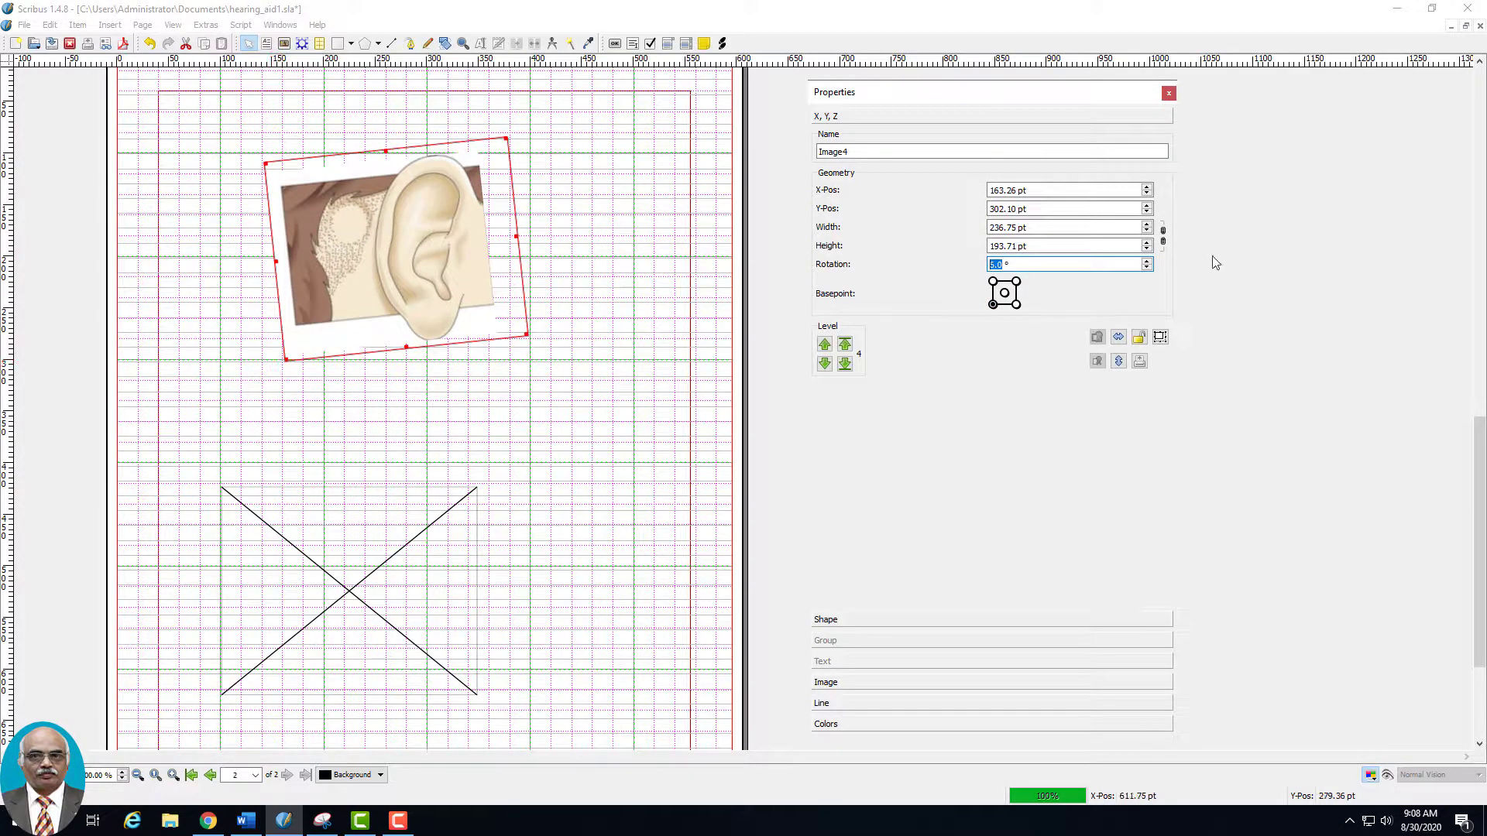
# Step: Return the frame's rotation to 0° about its bottom-left corner
pyautogui.click(1146, 267)
pyautogui.click(1146, 267)
pyautogui.click(1147, 267)
pyautogui.click(1146, 268)
pyautogui.click(1147, 267)
# Step: Set the frame's basepoint to the top-right corner and rotate the frame to 6°
pyautogui.click(1016, 281)
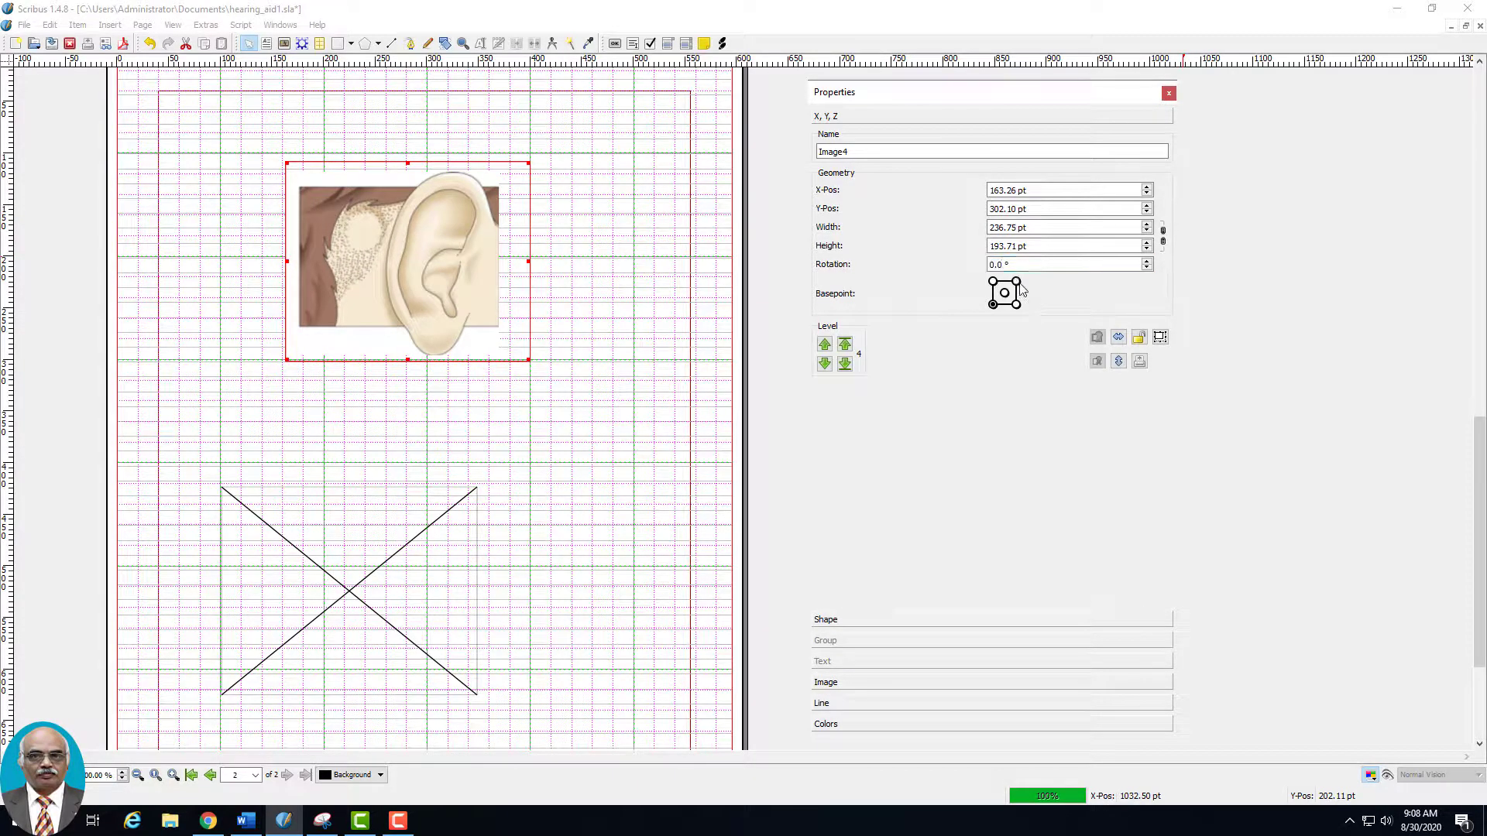
pyautogui.click(1147, 262)
pyautogui.click(1147, 262)
pyautogui.click(1147, 262)
pyautogui.click(1147, 262)
pyautogui.click(1147, 262)
pyautogui.click(1148, 262)
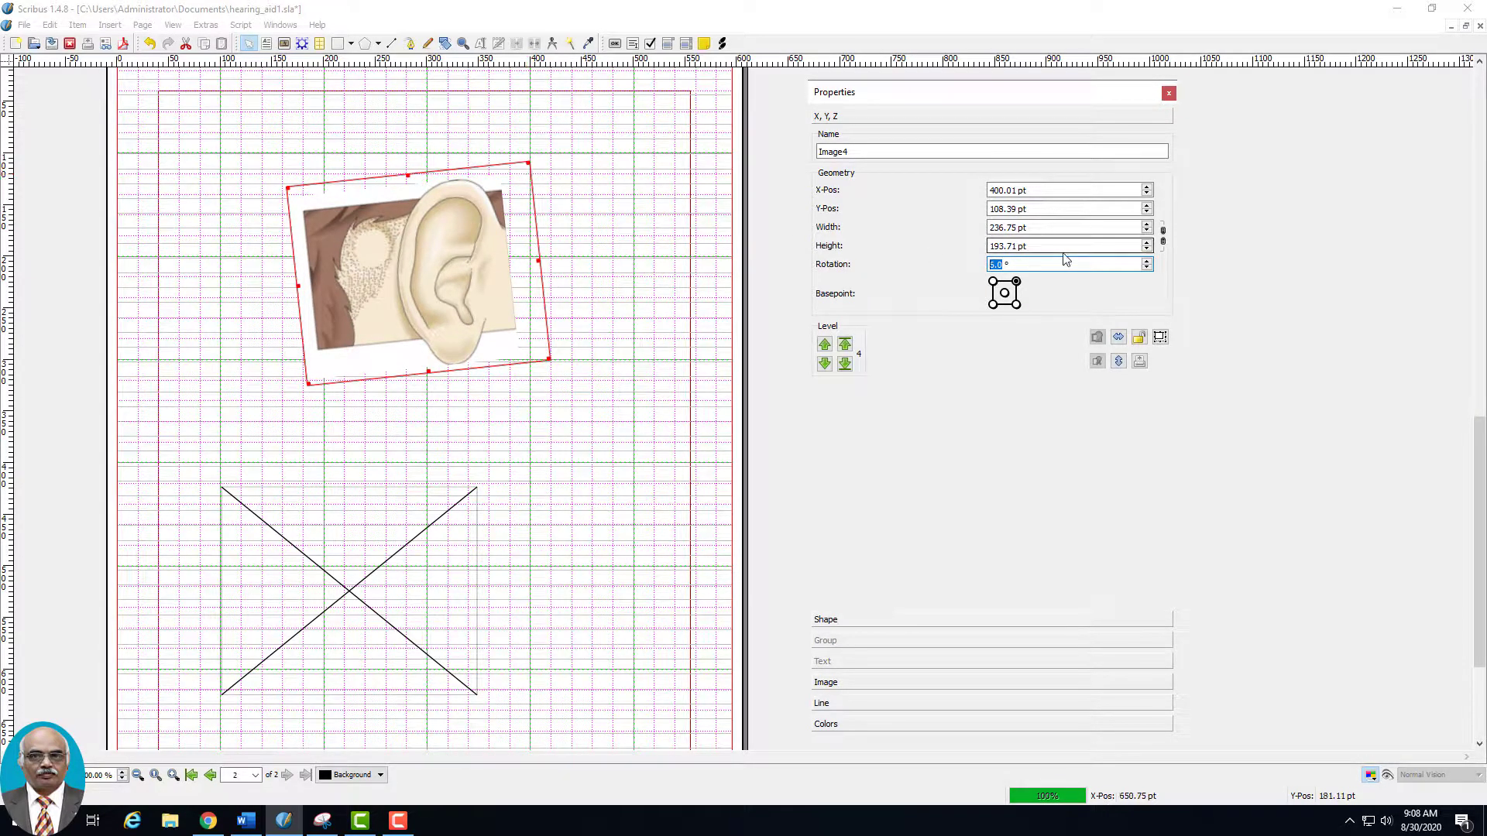
# Step: Return the frame's rotation to 0° about its top-right corner
pyautogui.click(1147, 267)
pyautogui.click(1147, 267)
pyautogui.click(1147, 267)
pyautogui.click(1147, 267)
pyautogui.click(1147, 267)
# Step: Set the frame's basepoint to the bottom-right corner and rotate the frame to 6°
pyautogui.click(1016, 305)
pyautogui.click(1147, 262)
pyautogui.click(1147, 261)
pyautogui.click(1147, 262)
pyautogui.click(1147, 262)
pyautogui.click(1147, 261)
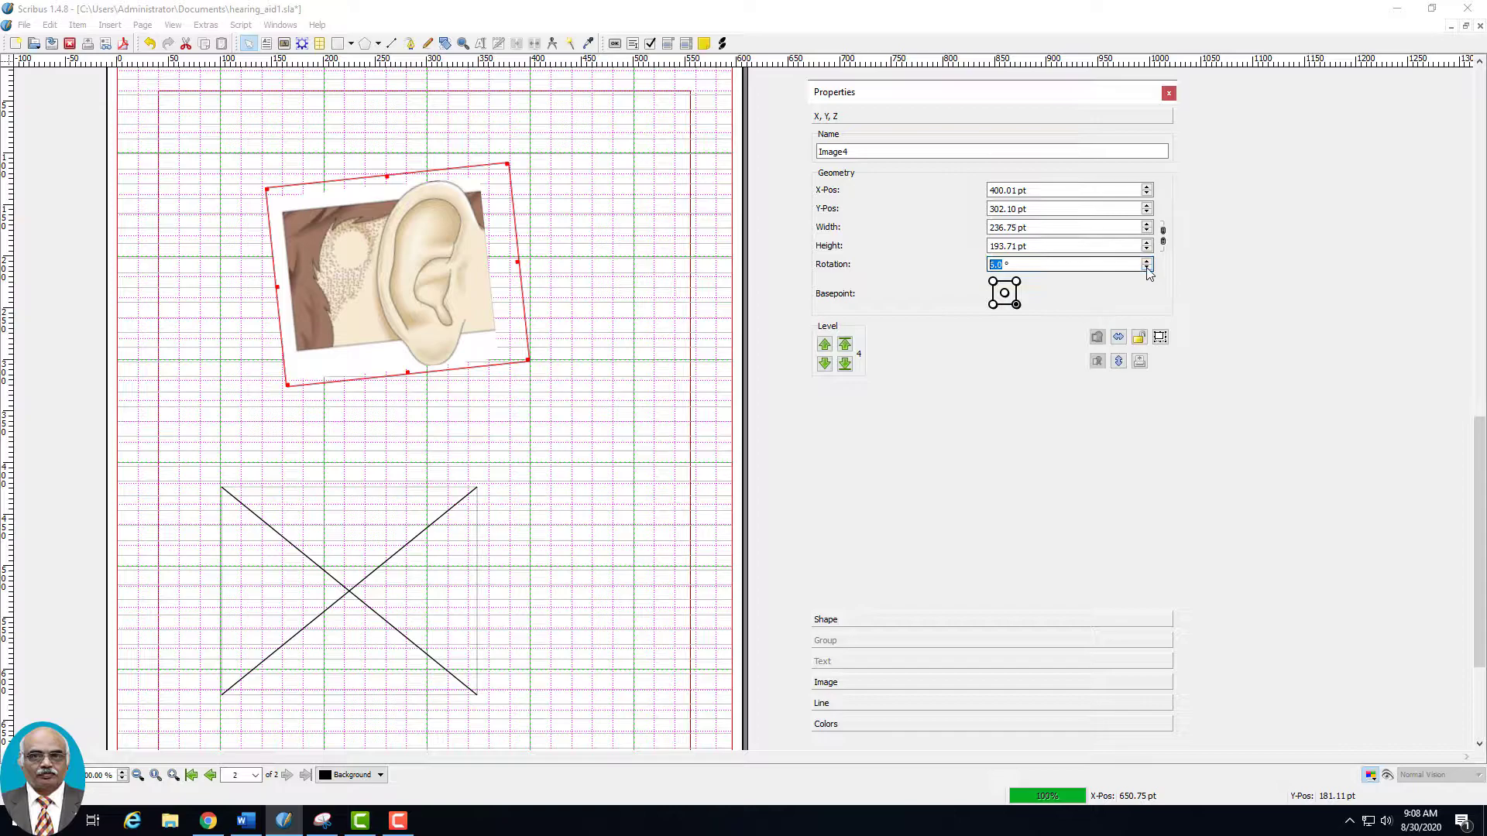
# Step: Return the frame's rotation to 0° about its bottom-right corner
pyautogui.click(1147, 267)
pyautogui.click(1147, 267)
pyautogui.click(1147, 268)
pyautogui.click(1147, 267)
pyautogui.click(1147, 267)
# Step: Rotate the upper image frame about its centre basepoint through a larger angle and bring the rotation down to 0°
pyautogui.scroll(8, 1150, 268)
pyautogui.scroll(13, 1150, 268)
pyautogui.scroll(3, 1150, 267)
pyautogui.scroll(-9, 1149, 271)
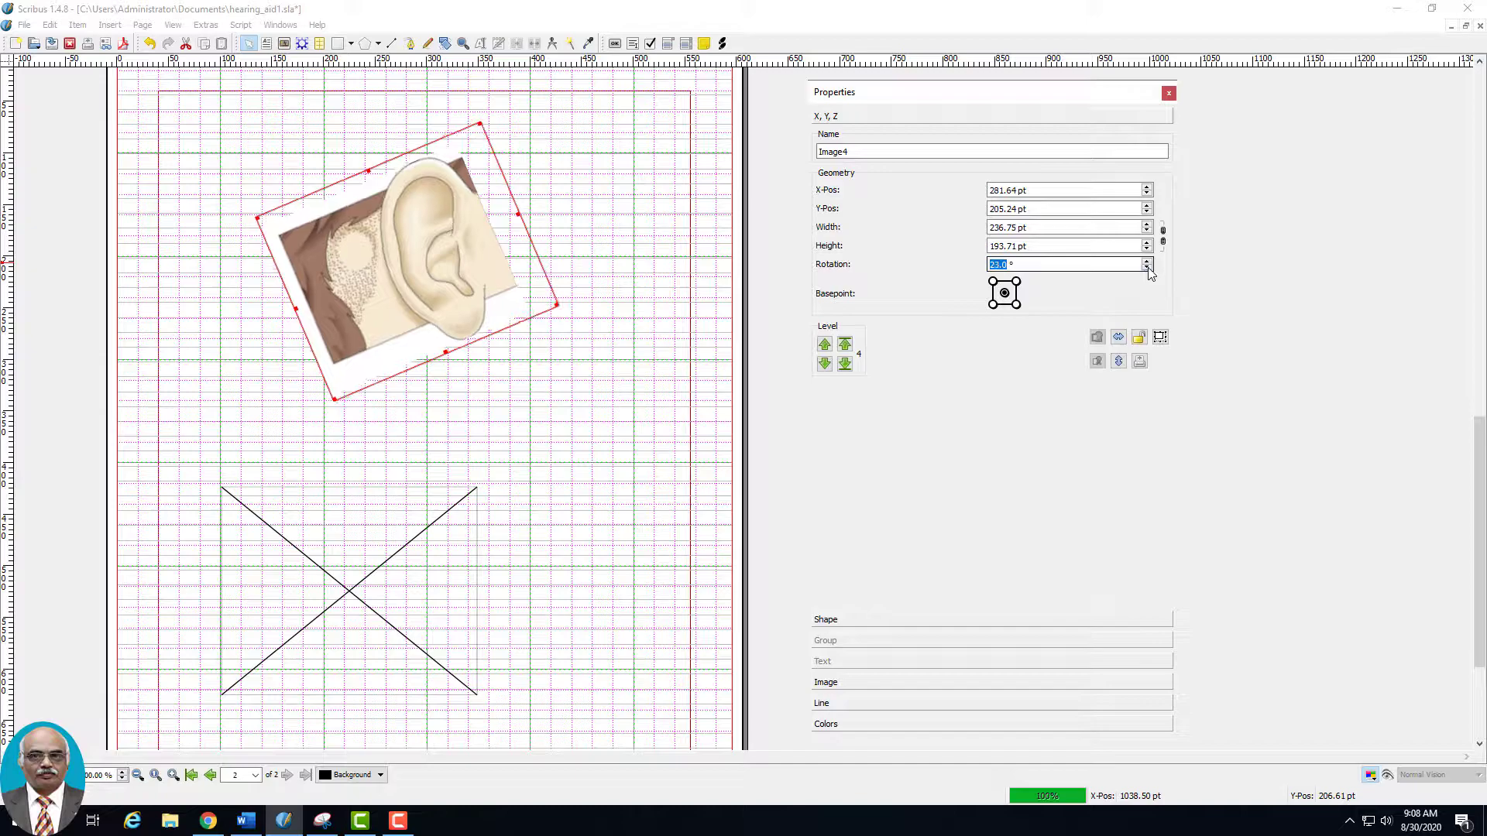
pyautogui.scroll(-13, 1150, 271)
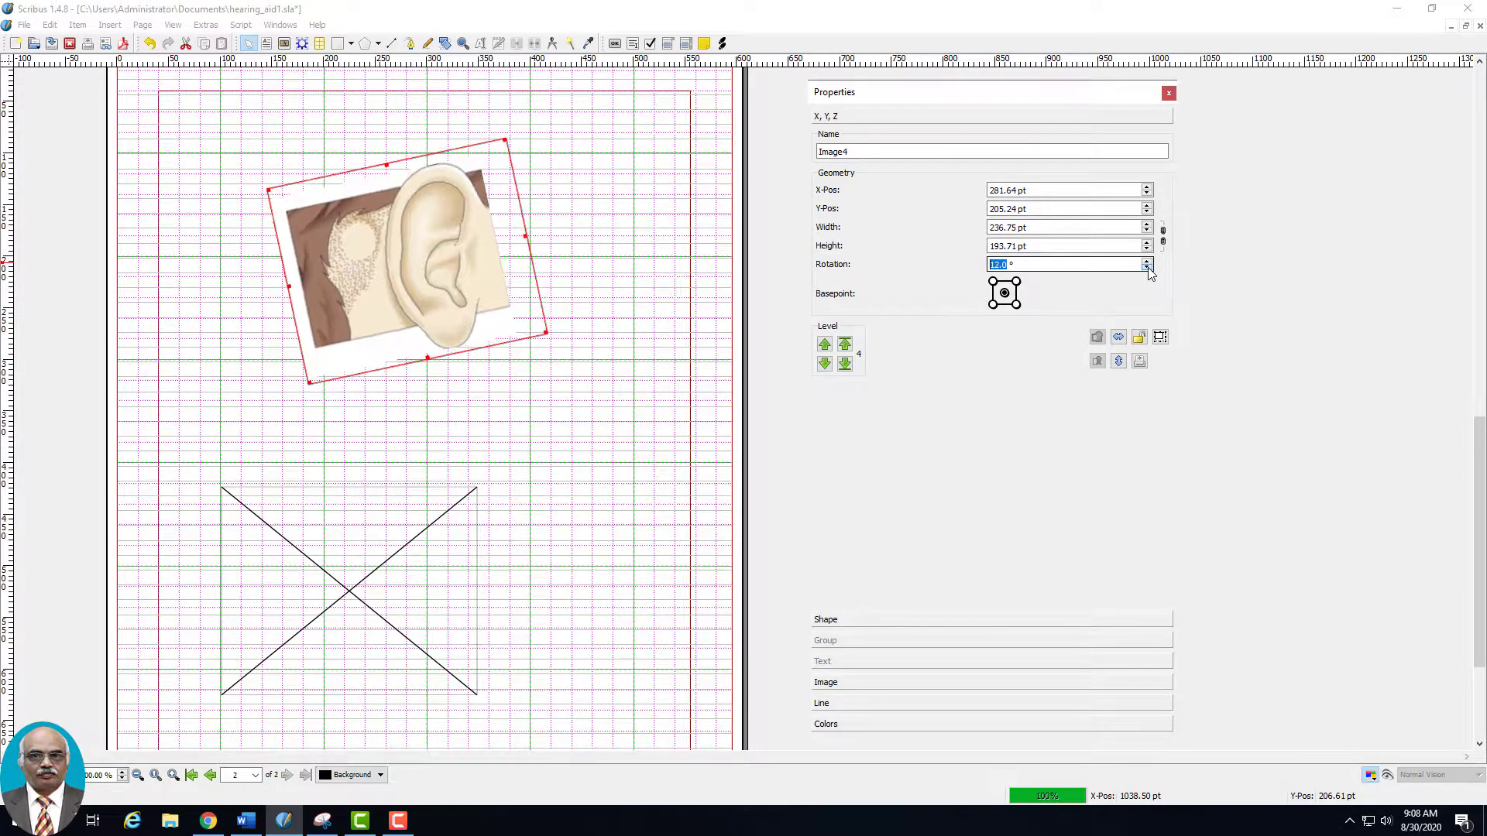
pyautogui.scroll(-1, 1150, 273)
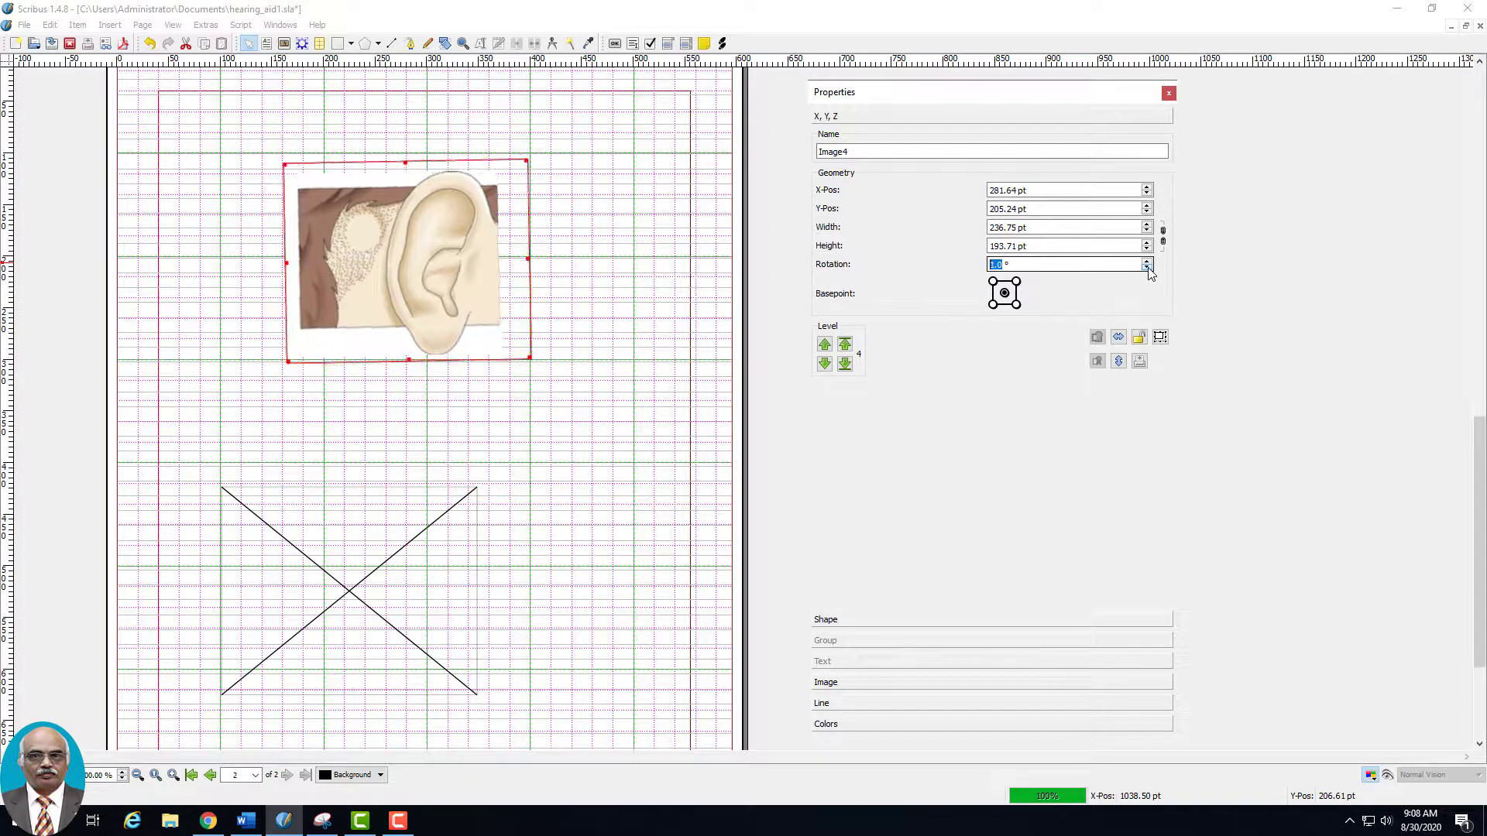
pyautogui.scroll(-1, 1150, 273)
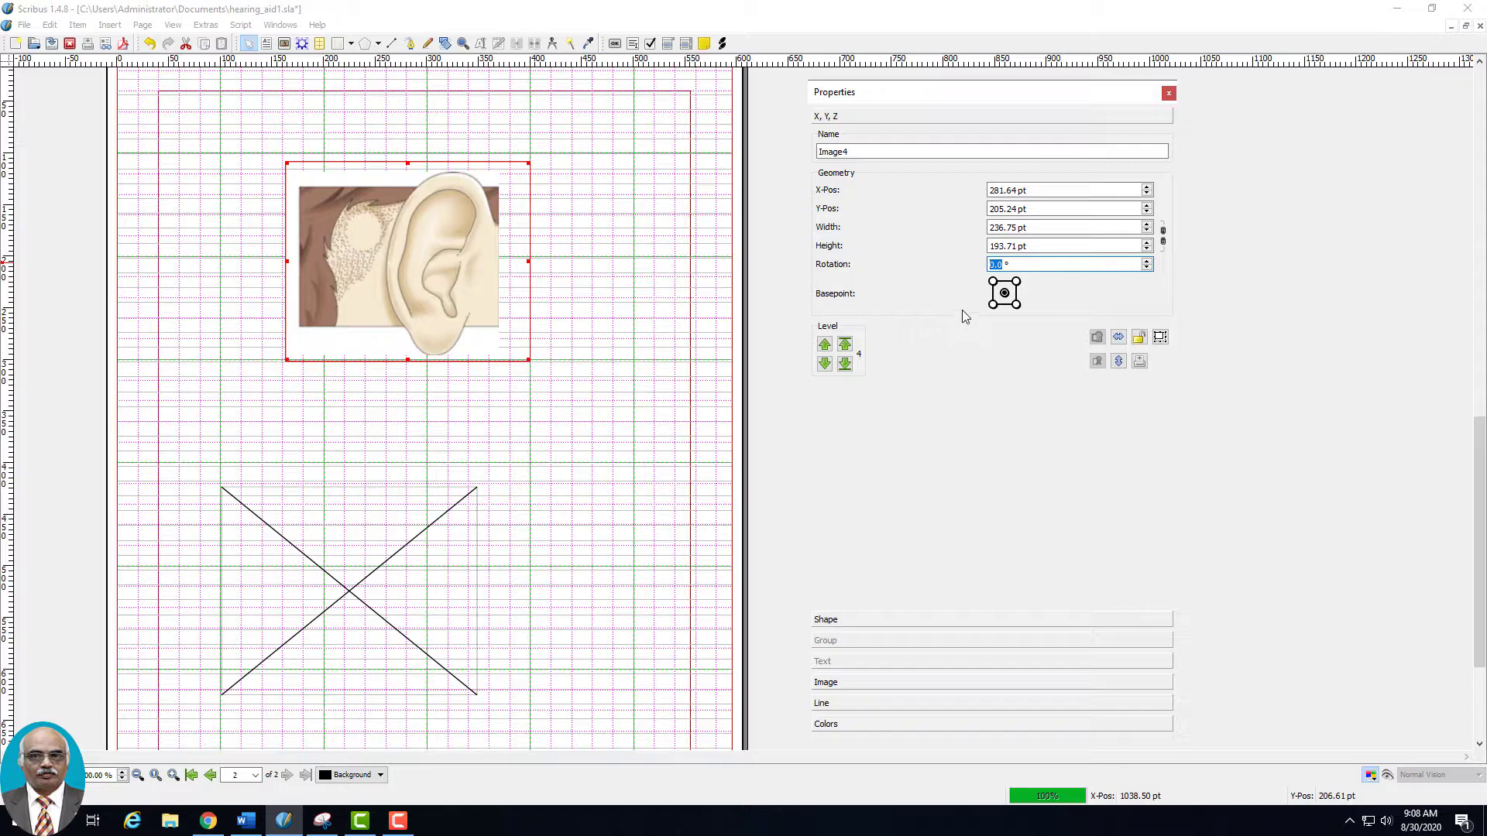
# Step: Set the upper image frame's basepoint to its bottom-left corner and change its stacking level to 1
pyautogui.click(992, 305)
pyautogui.click(993, 304)
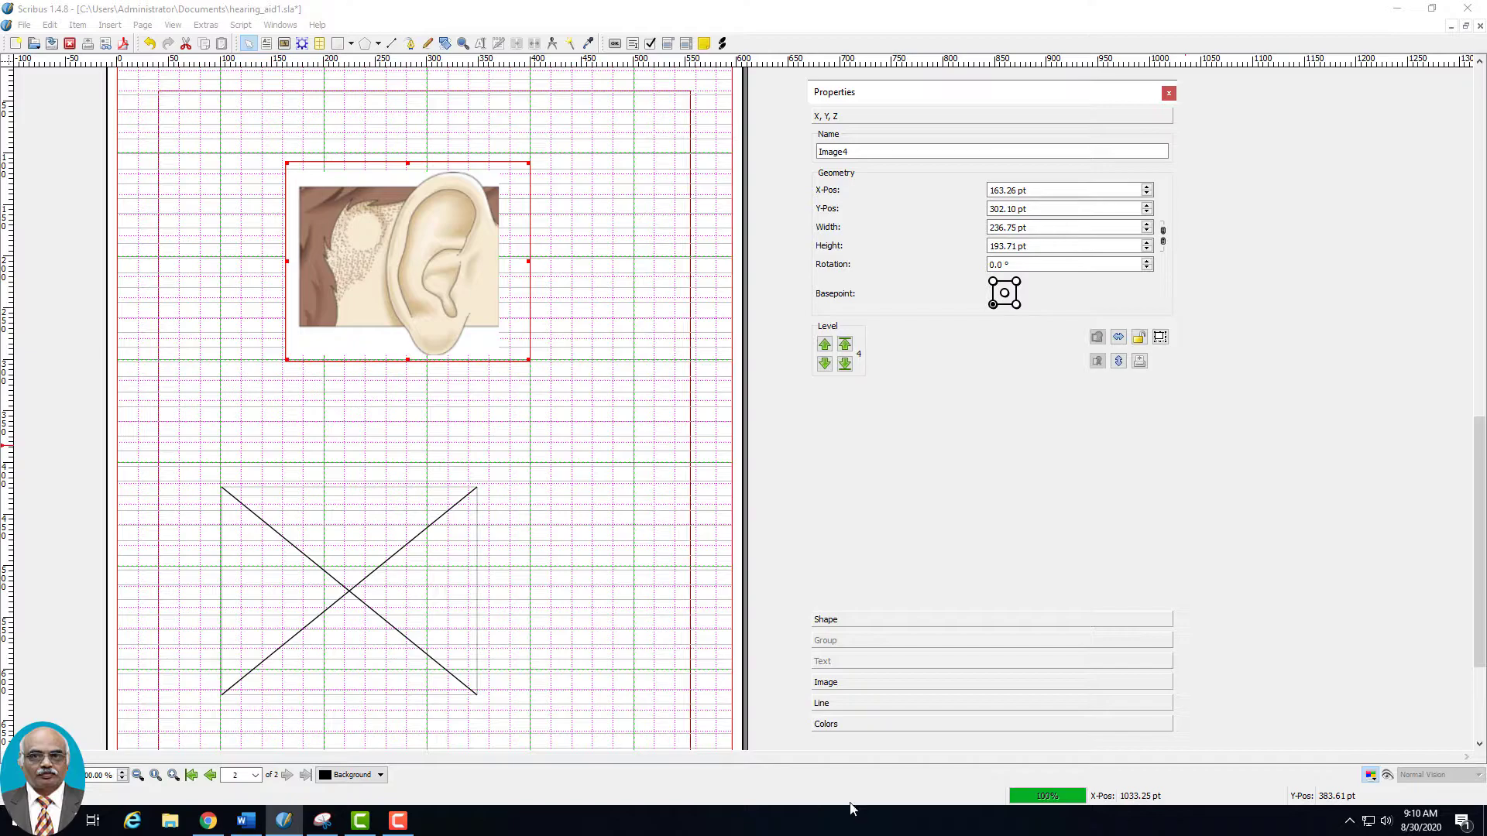
pyautogui.click(826, 345)
pyautogui.click(824, 365)
pyautogui.click(844, 347)
pyautogui.click(329, 201)
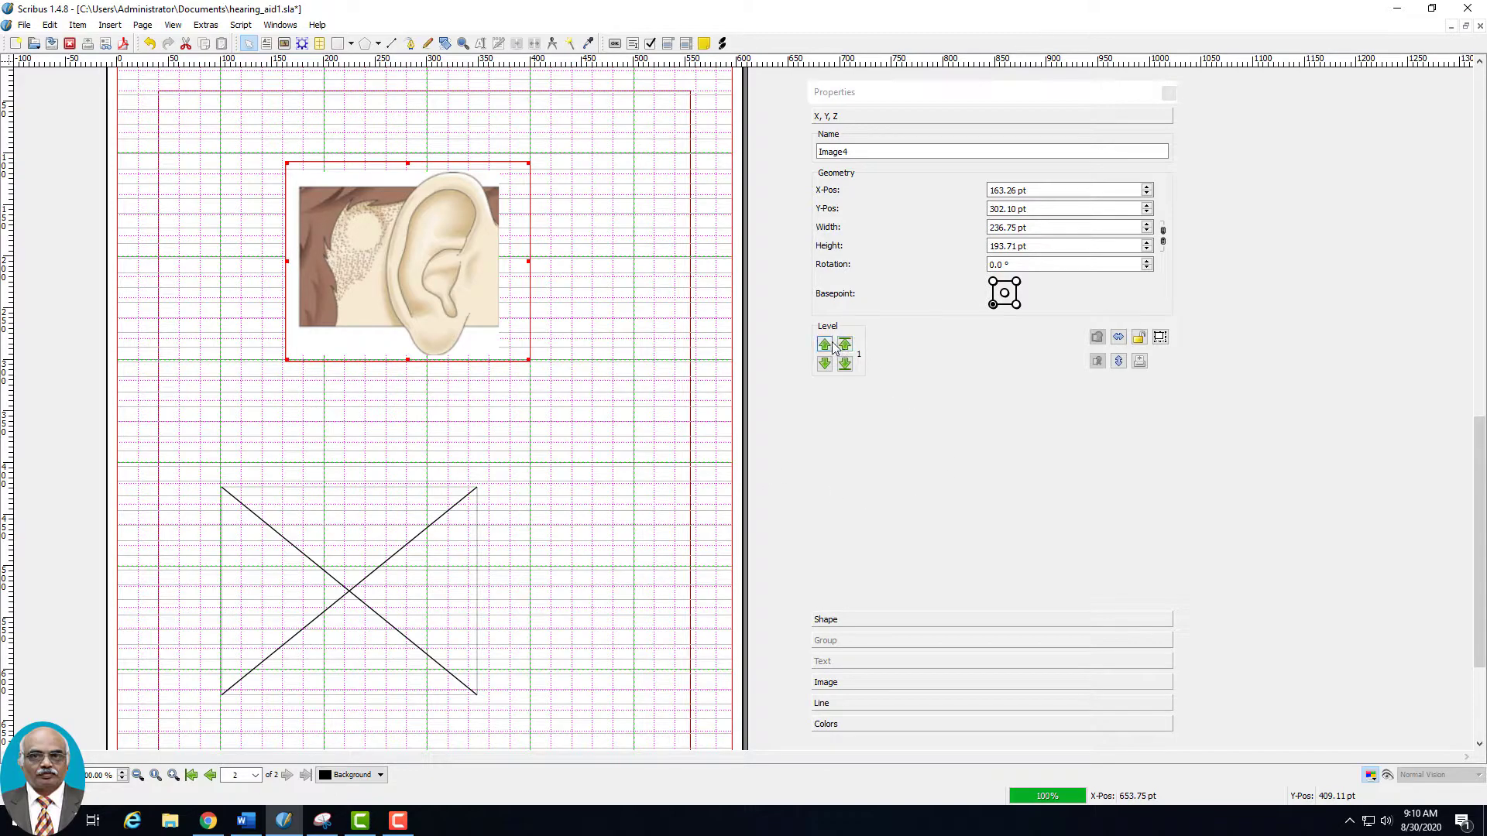
# Step: Flip the upper image frame horizontally and back, flip it vertically and back, and select the frame again
pyautogui.click(1119, 338)
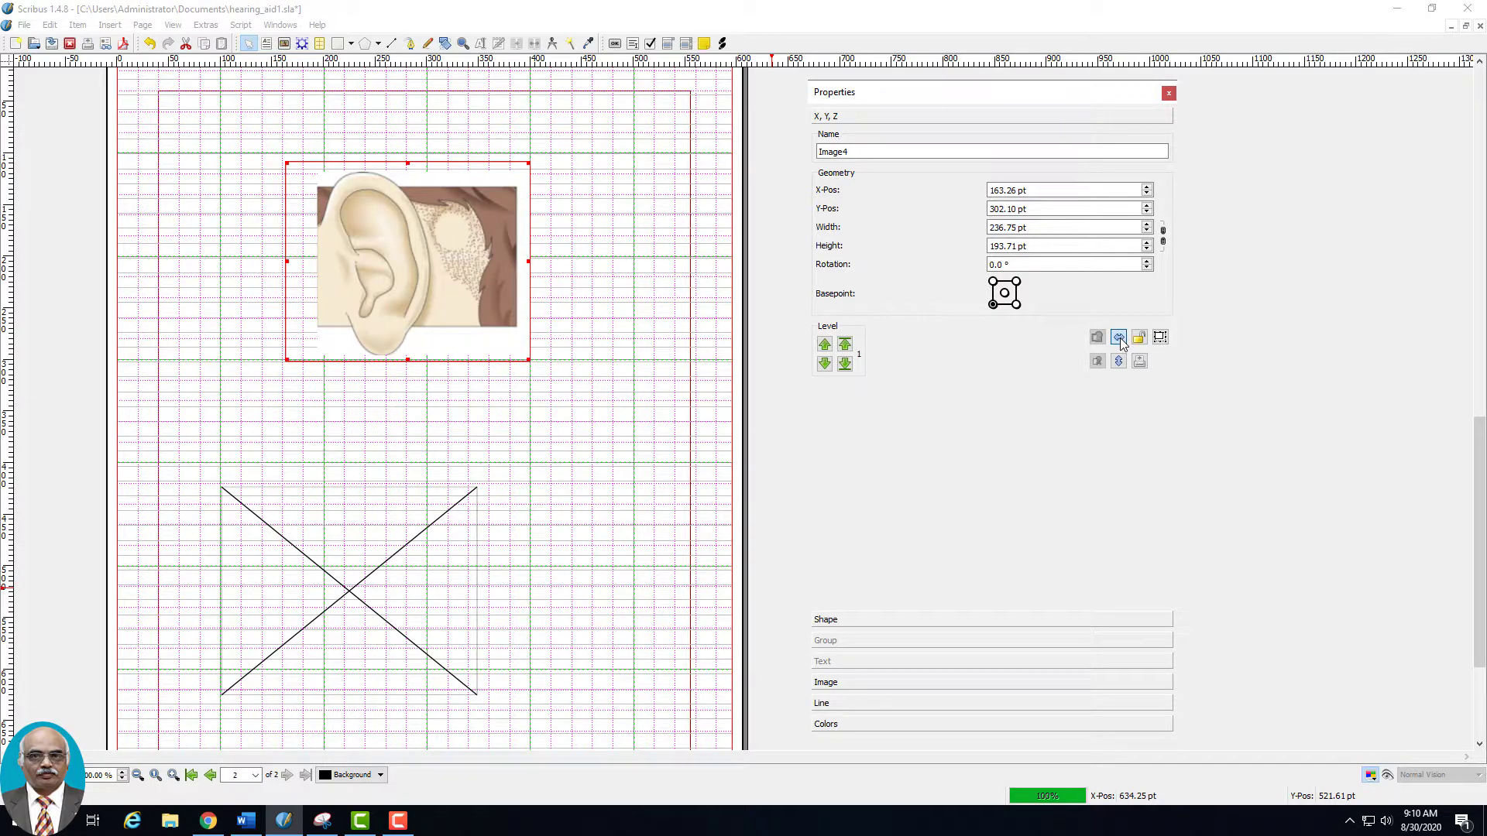
pyautogui.click(1119, 338)
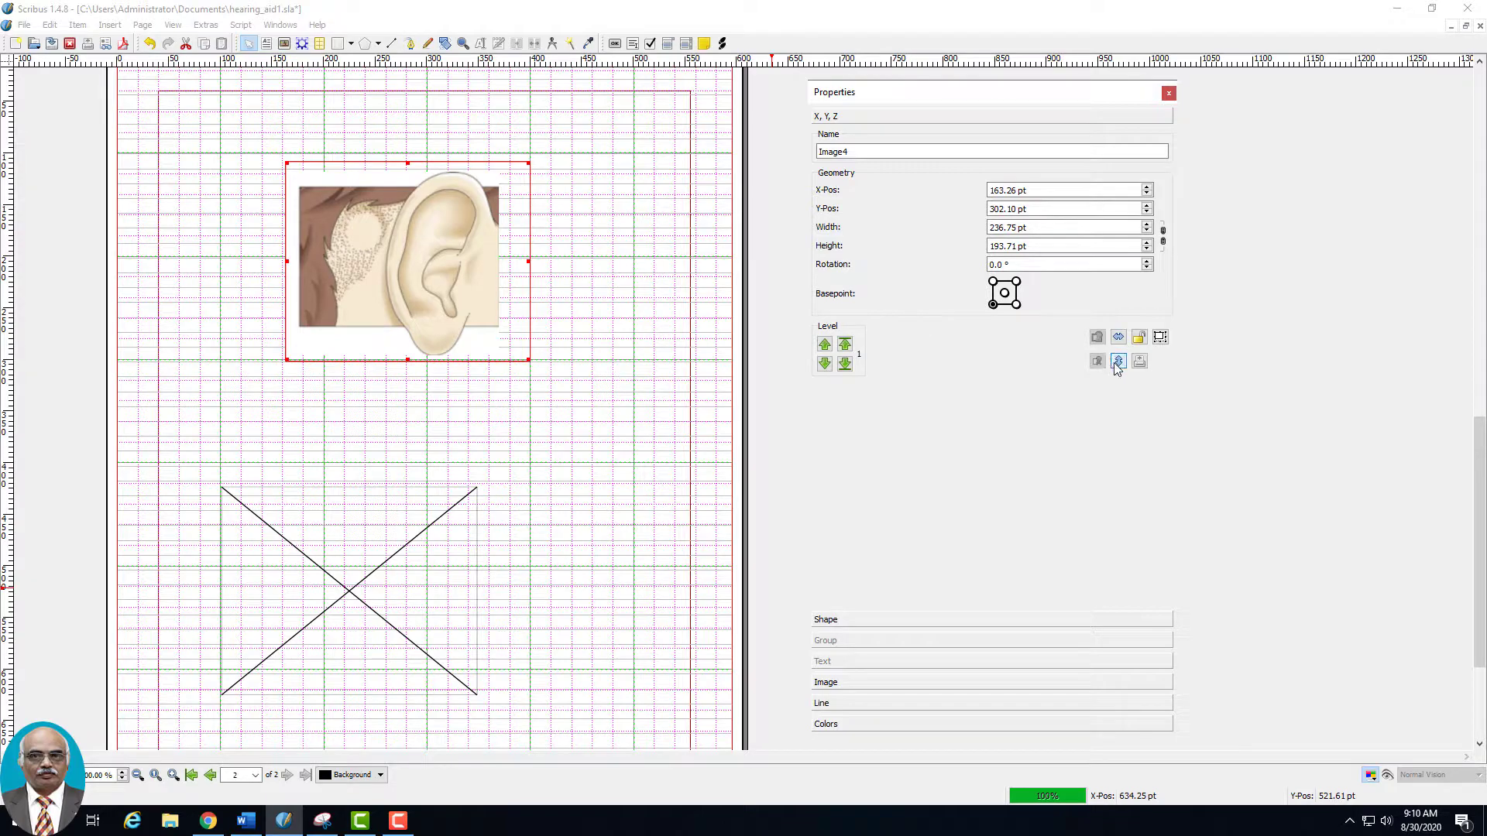
pyautogui.click(1118, 362)
pyautogui.click(1119, 362)
pyautogui.click(587, 298)
pyautogui.click(388, 257)
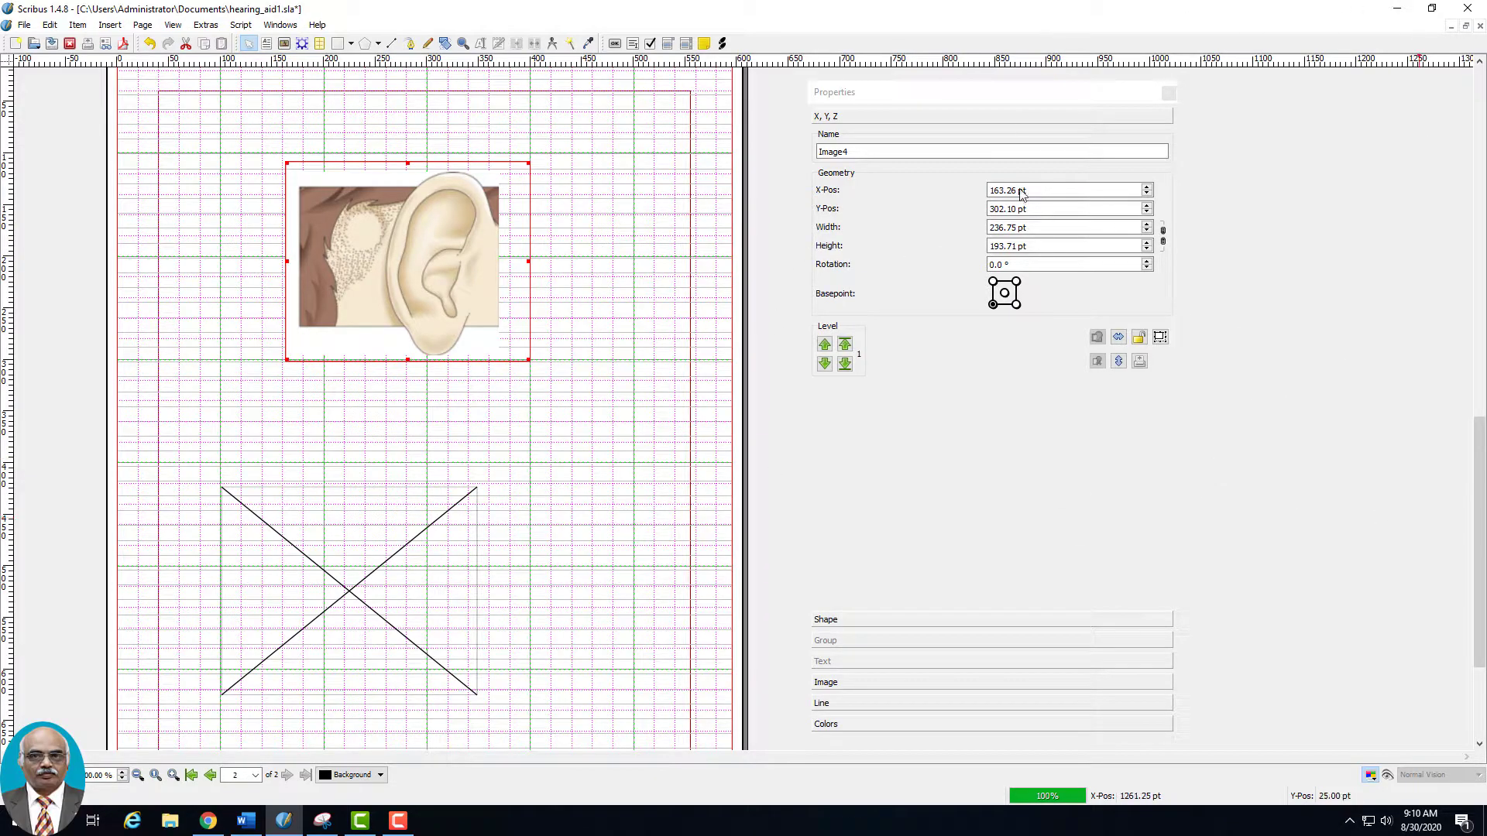
# Step: Shift the ear picture horizontally inside its frame by setting the image's X position to 12.50 pt
pyautogui.click(826, 682)
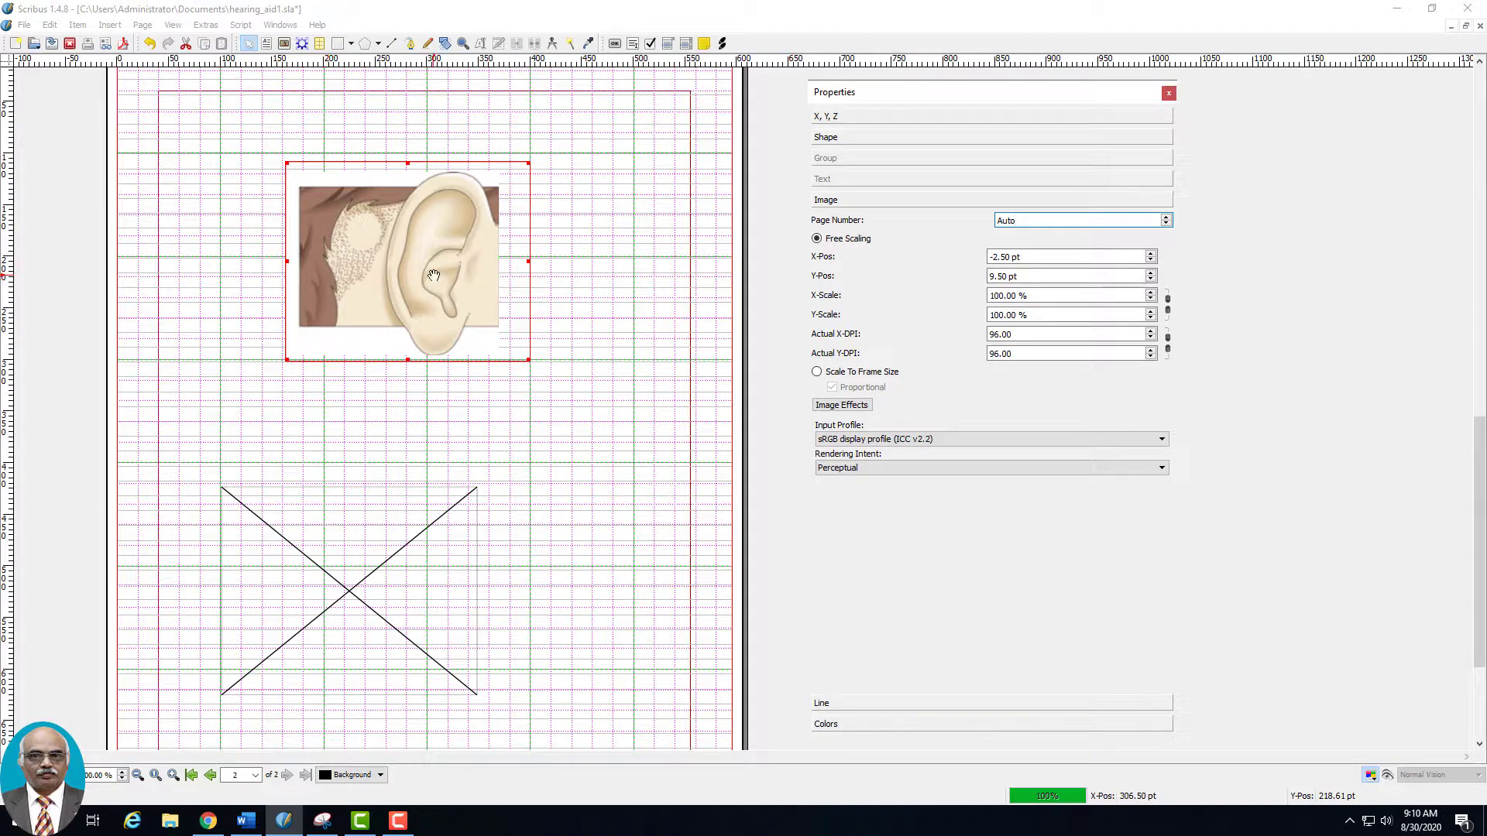
pyautogui.click(1151, 254)
pyautogui.click(1151, 254)
pyautogui.click(1151, 254)
pyautogui.click(1151, 254)
pyautogui.click(1151, 254)
pyautogui.click(1150, 254)
pyautogui.click(1151, 254)
pyautogui.click(1152, 255)
pyautogui.click(1152, 255)
pyautogui.click(1151, 255)
pyautogui.click(1152, 255)
pyautogui.click(1152, 254)
pyautogui.click(1152, 255)
pyautogui.click(1152, 255)
pyautogui.click(1152, 254)
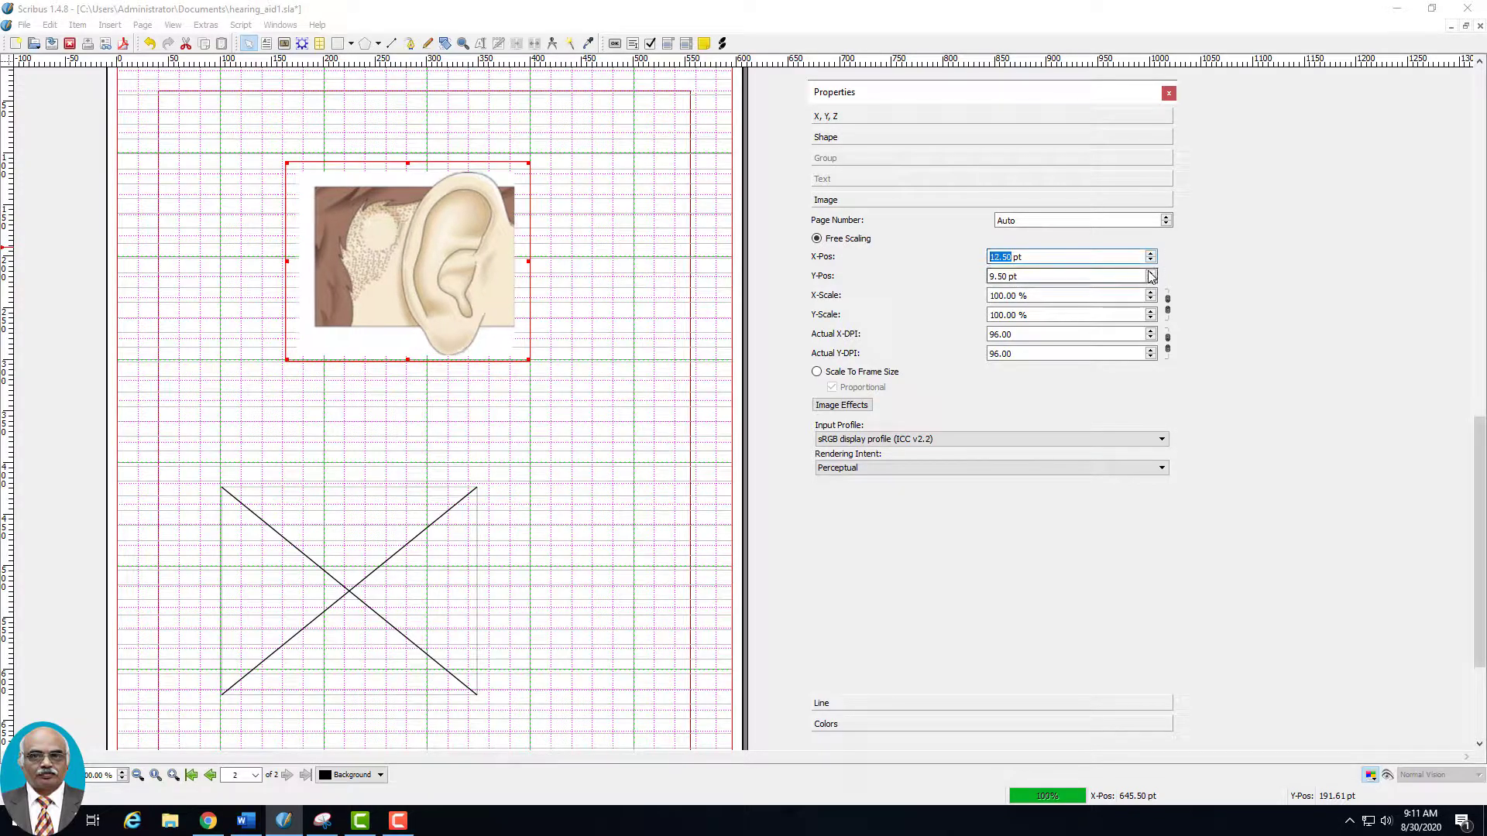
# Step: Shift the ear picture back horizontally within its frame by setting the image's X position to 5.50 pt
pyautogui.click(1152, 261)
pyautogui.click(1152, 261)
pyautogui.click(1151, 261)
pyautogui.click(1152, 261)
pyautogui.click(1151, 261)
pyautogui.click(1152, 261)
pyautogui.click(1152, 261)
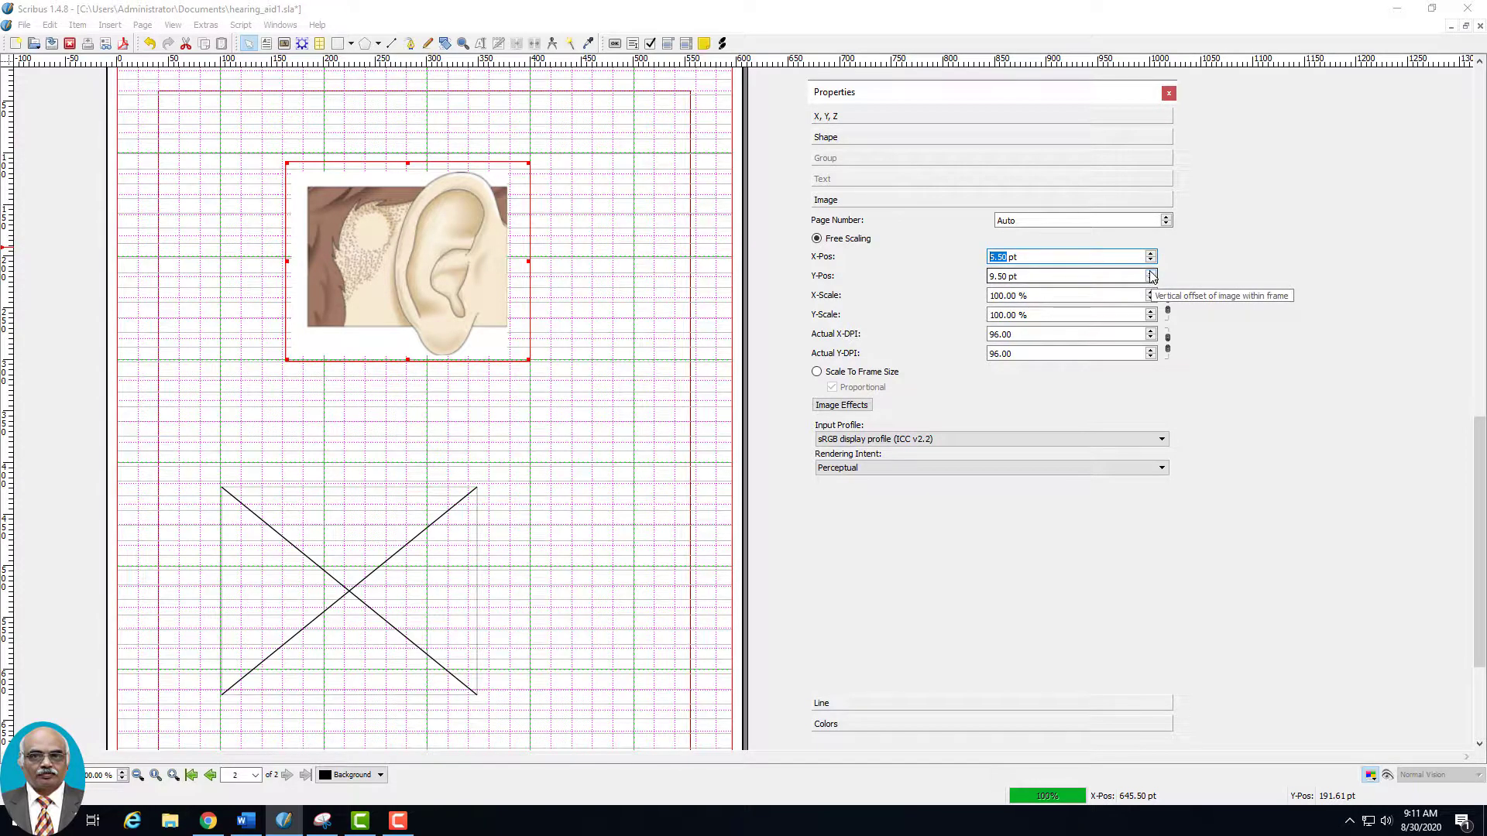
# Step: Move the ear picture down inside its frame to a Y position of 15.50 pt and back up to 11.50 pt
pyautogui.click(1151, 273)
pyautogui.click(1151, 273)
pyautogui.click(1150, 273)
pyautogui.click(1151, 273)
pyautogui.click(1151, 273)
pyautogui.click(1151, 273)
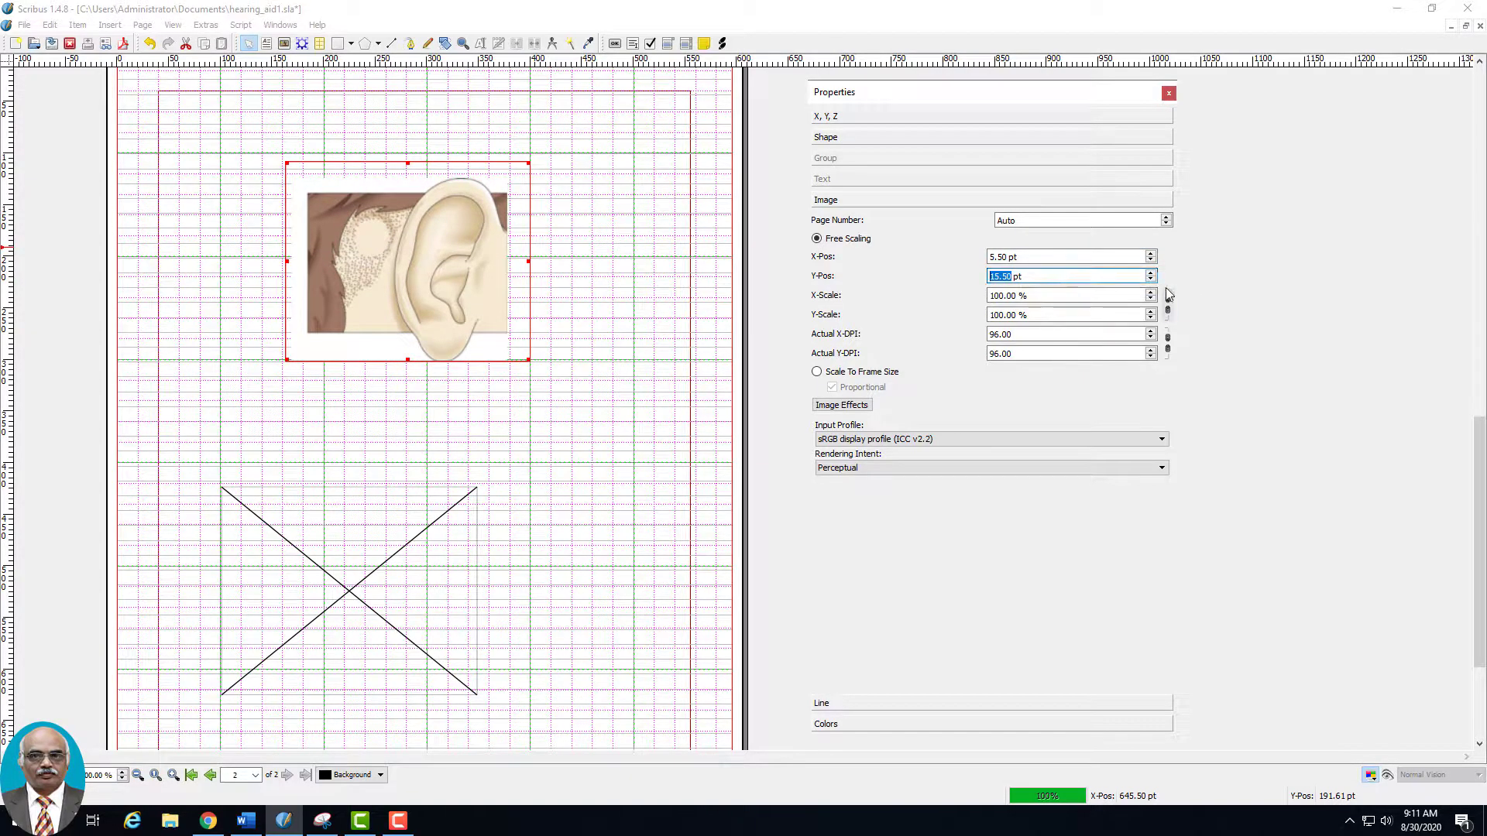
pyautogui.click(1151, 280)
pyautogui.click(1151, 280)
pyautogui.click(1151, 281)
pyautogui.click(1151, 281)
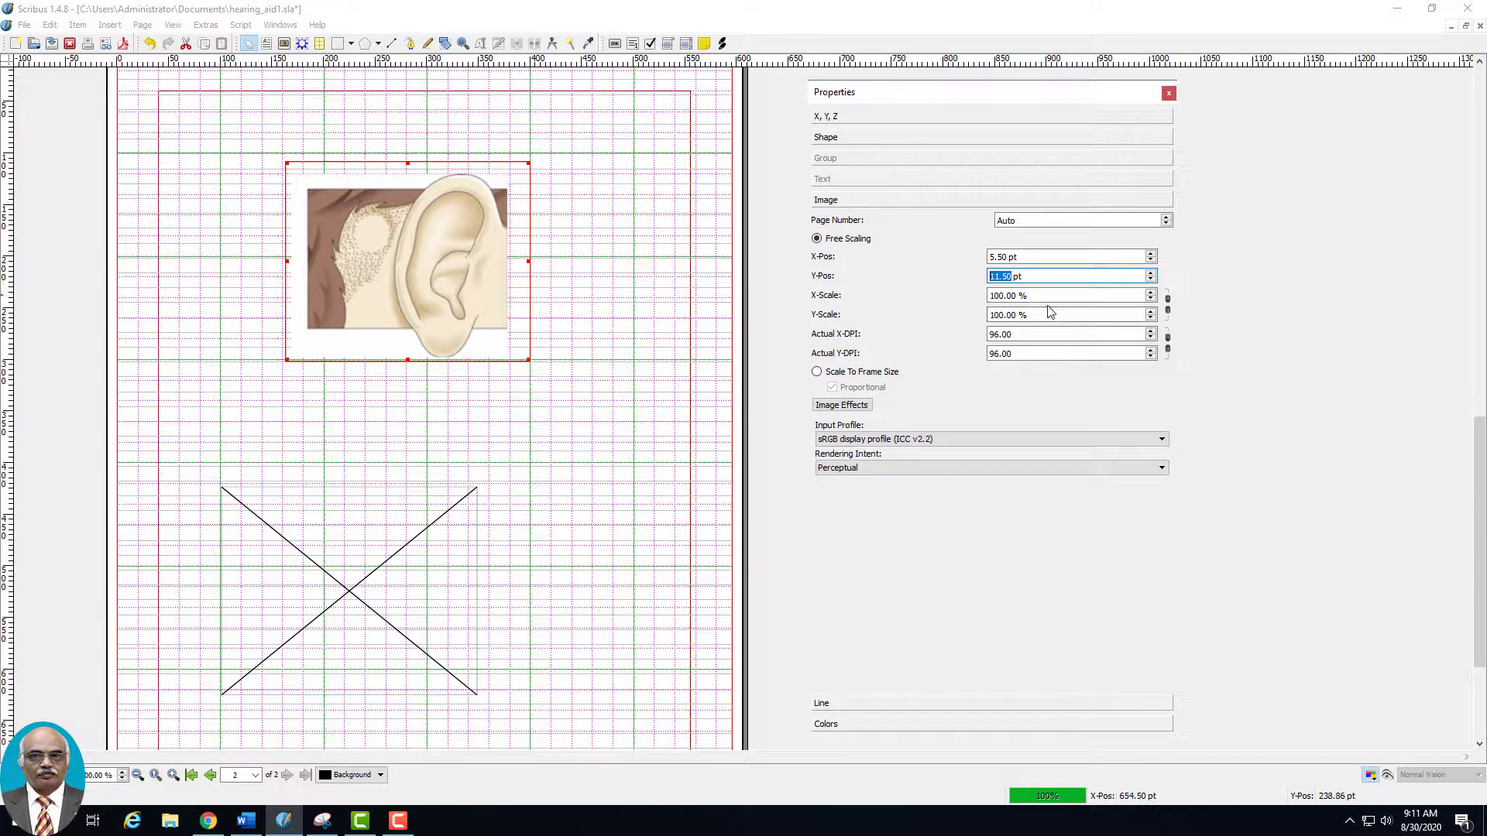
# Step: Stretch the ear picture horizontally to an X scale of 103% and reduce it to 98%
pyautogui.click(1152, 293)
pyautogui.click(1152, 292)
pyautogui.click(1151, 293)
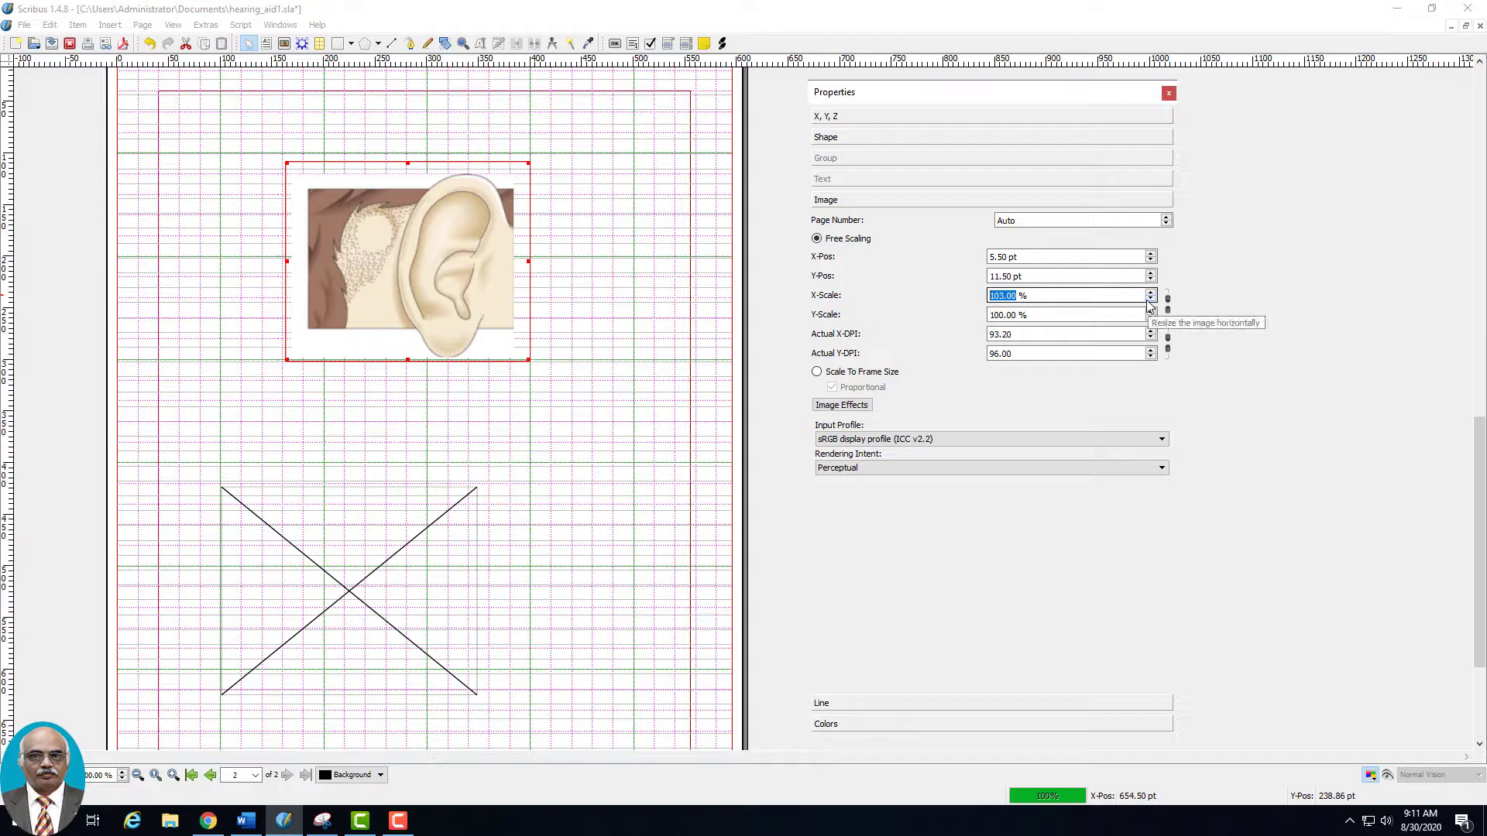
pyautogui.click(1150, 300)
pyautogui.click(1150, 300)
pyautogui.click(1150, 299)
pyautogui.click(1150, 300)
pyautogui.click(1150, 300)
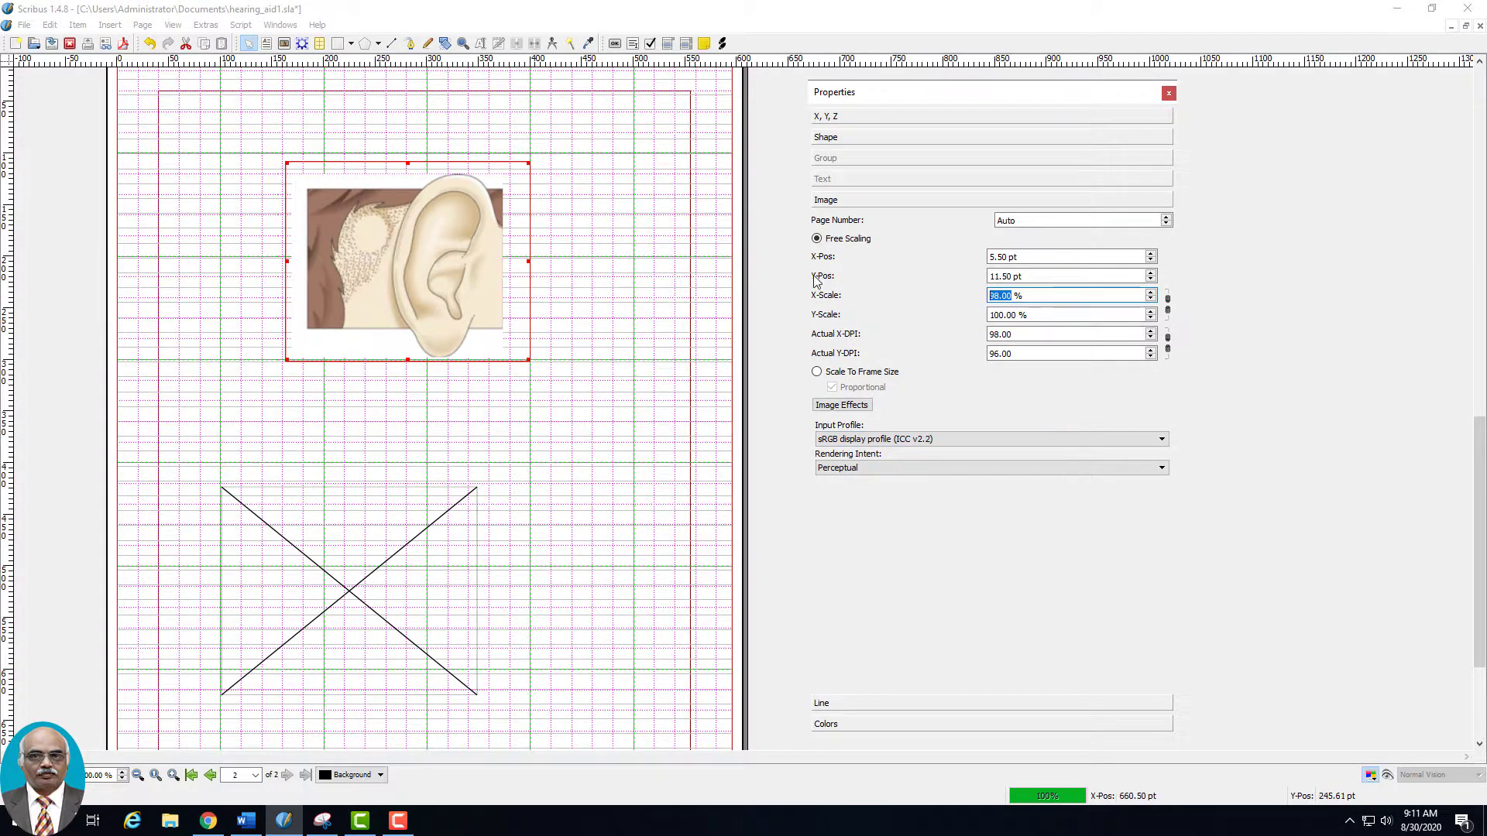
# Step: Resize the ear picture vertically and leave its Y scale at 101%
pyautogui.click(1151, 311)
pyautogui.click(1151, 312)
pyautogui.click(1151, 312)
pyautogui.click(1151, 312)
pyautogui.click(1151, 317)
pyautogui.click(1151, 318)
pyautogui.click(1151, 317)
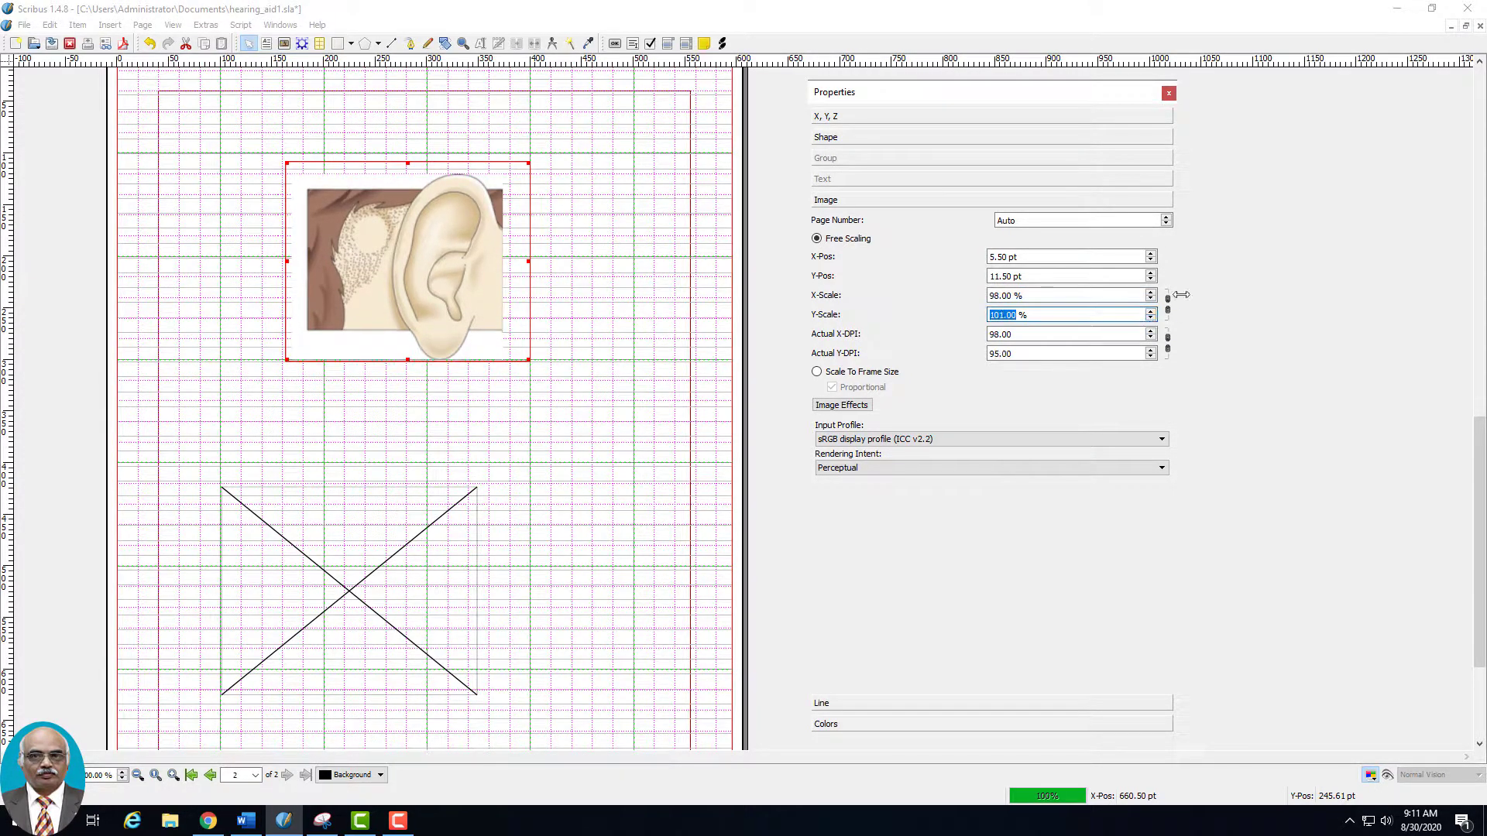
# Step: Link the picture's X and Y scales, enlarge both to 102% and reduce them to 98%
pyautogui.click(1168, 305)
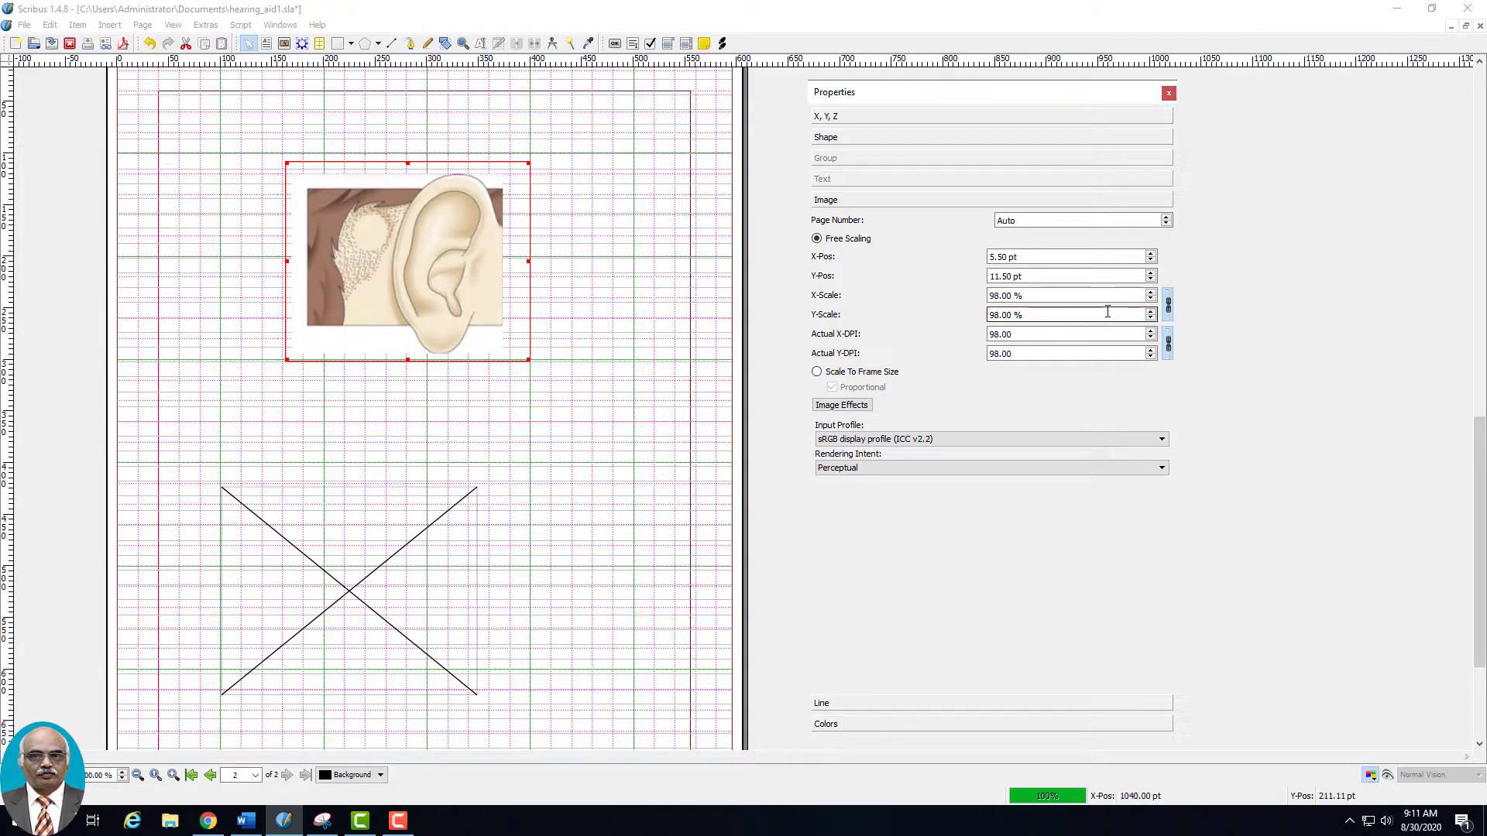
pyautogui.click(1151, 292)
pyautogui.click(1151, 292)
pyautogui.click(1150, 292)
pyautogui.click(1151, 292)
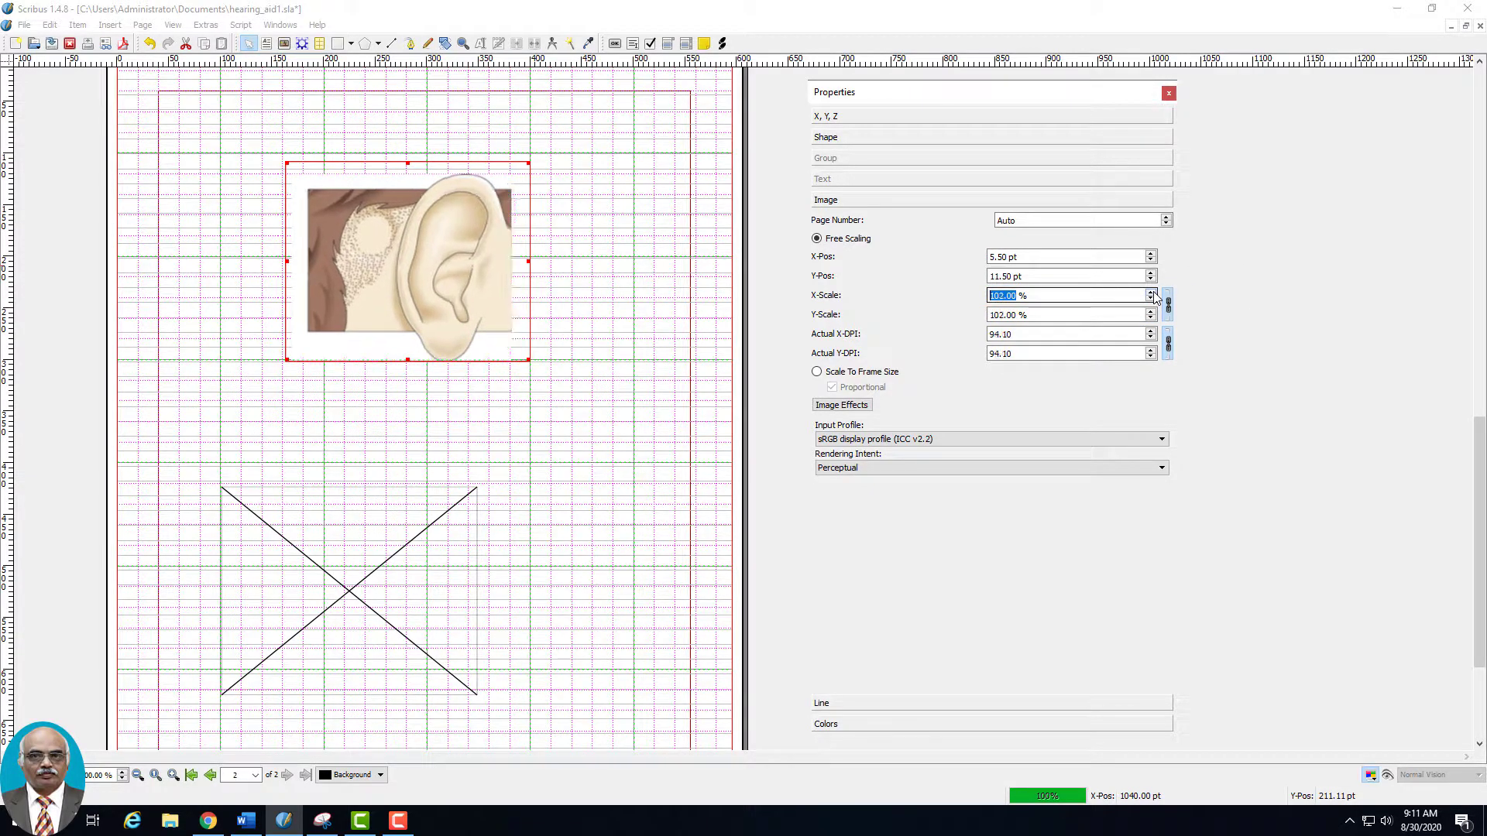
pyautogui.click(1151, 303)
pyautogui.click(1151, 303)
pyautogui.click(1151, 302)
pyautogui.click(1151, 303)
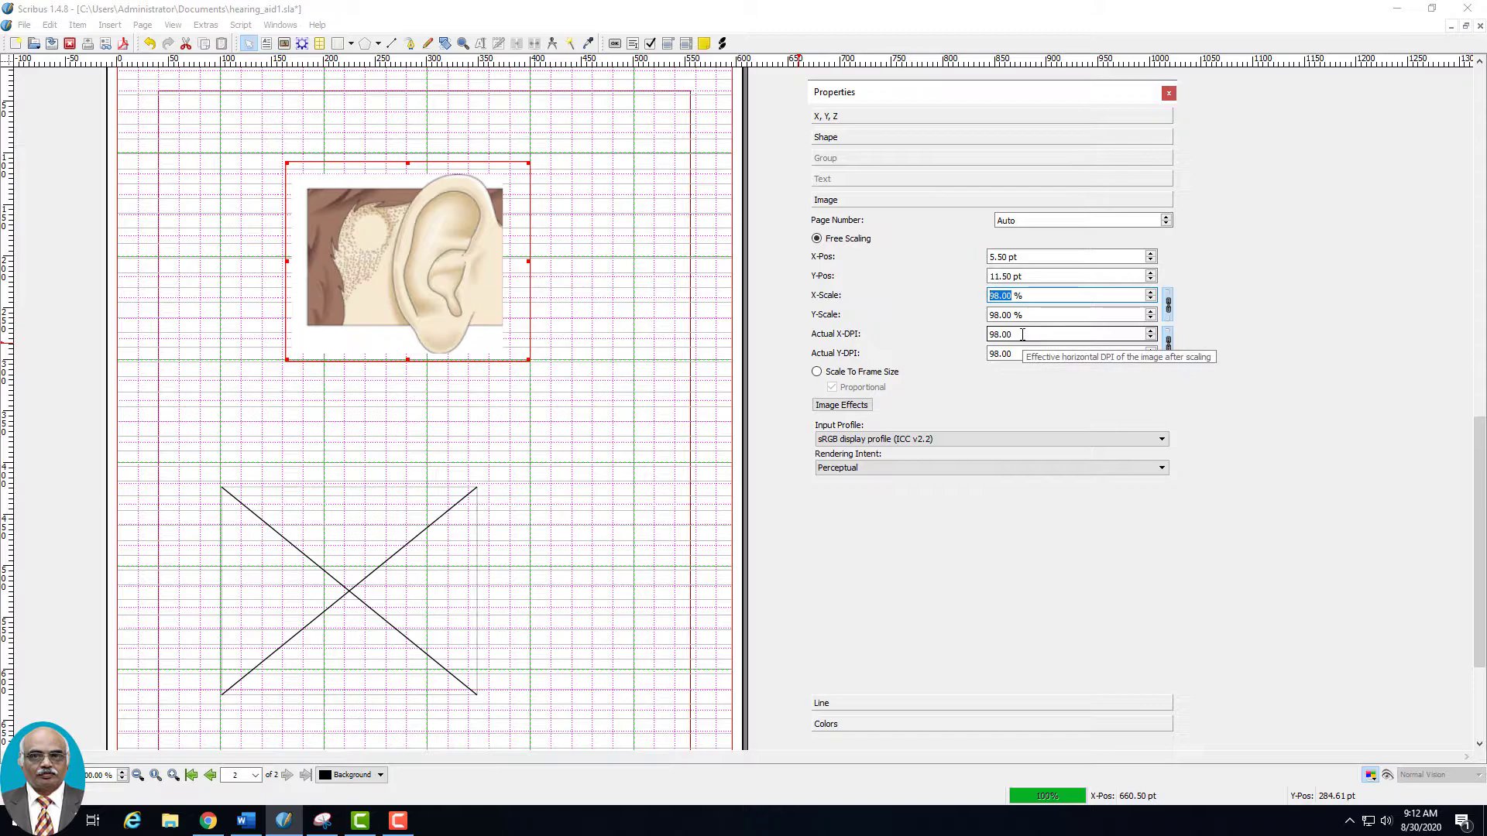
# Step: Raise the ear picture's linked actual X and Y DPI to 106
pyautogui.click(1152, 333)
pyautogui.click(1152, 334)
pyautogui.click(1152, 333)
pyautogui.click(1151, 333)
pyautogui.click(1152, 333)
pyautogui.click(1152, 333)
pyautogui.click(1151, 333)
pyautogui.click(1152, 333)
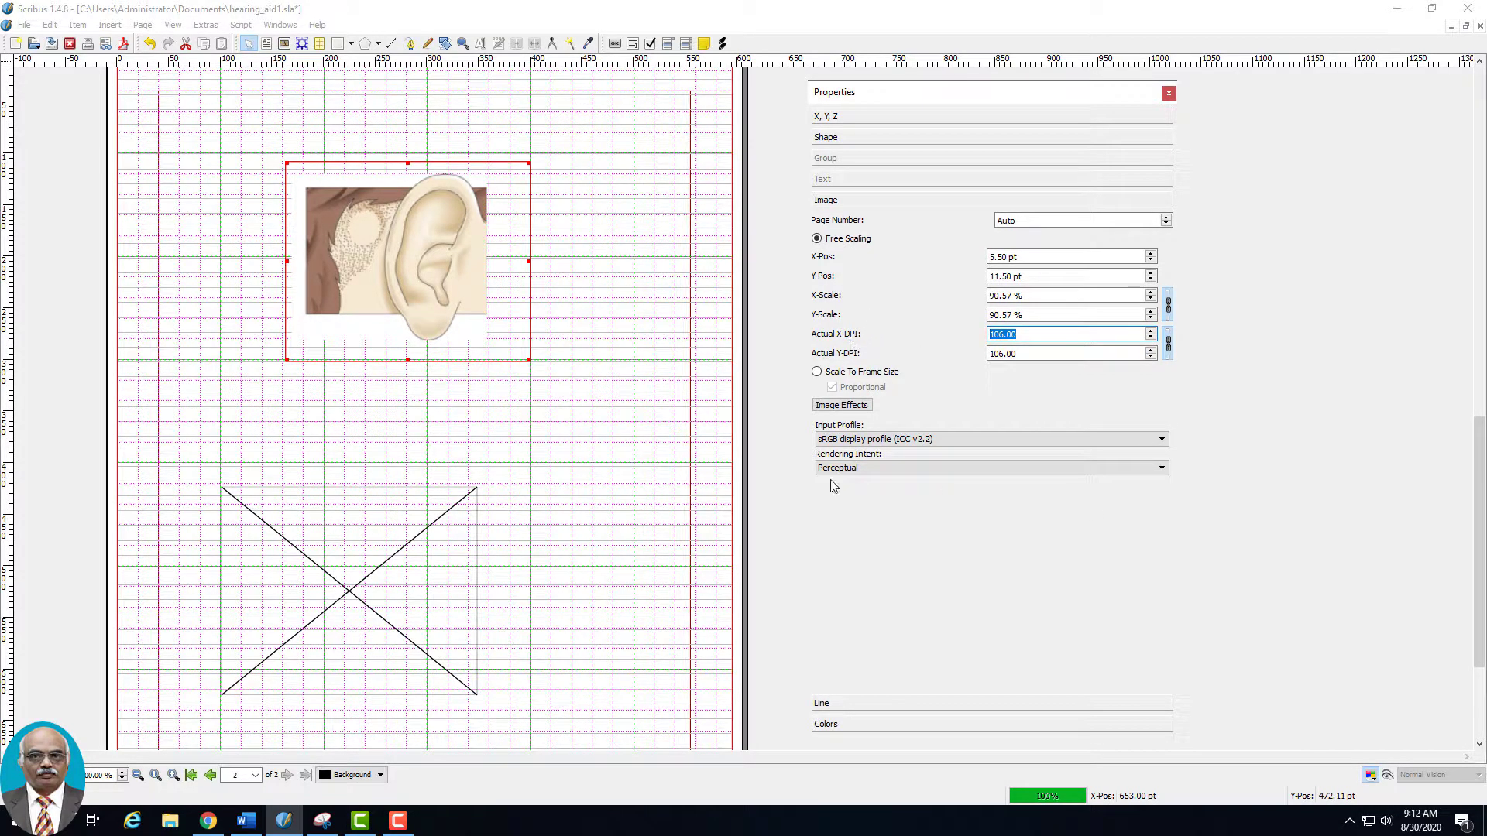
# Step: Lower the ear picture's linked actual X and Y DPI to 92
pyautogui.click(1150, 338)
pyautogui.click(1151, 338)
pyautogui.click(1150, 339)
pyautogui.click(1150, 339)
pyautogui.click(1150, 338)
pyautogui.click(1150, 339)
pyautogui.click(1150, 339)
pyautogui.click(1150, 339)
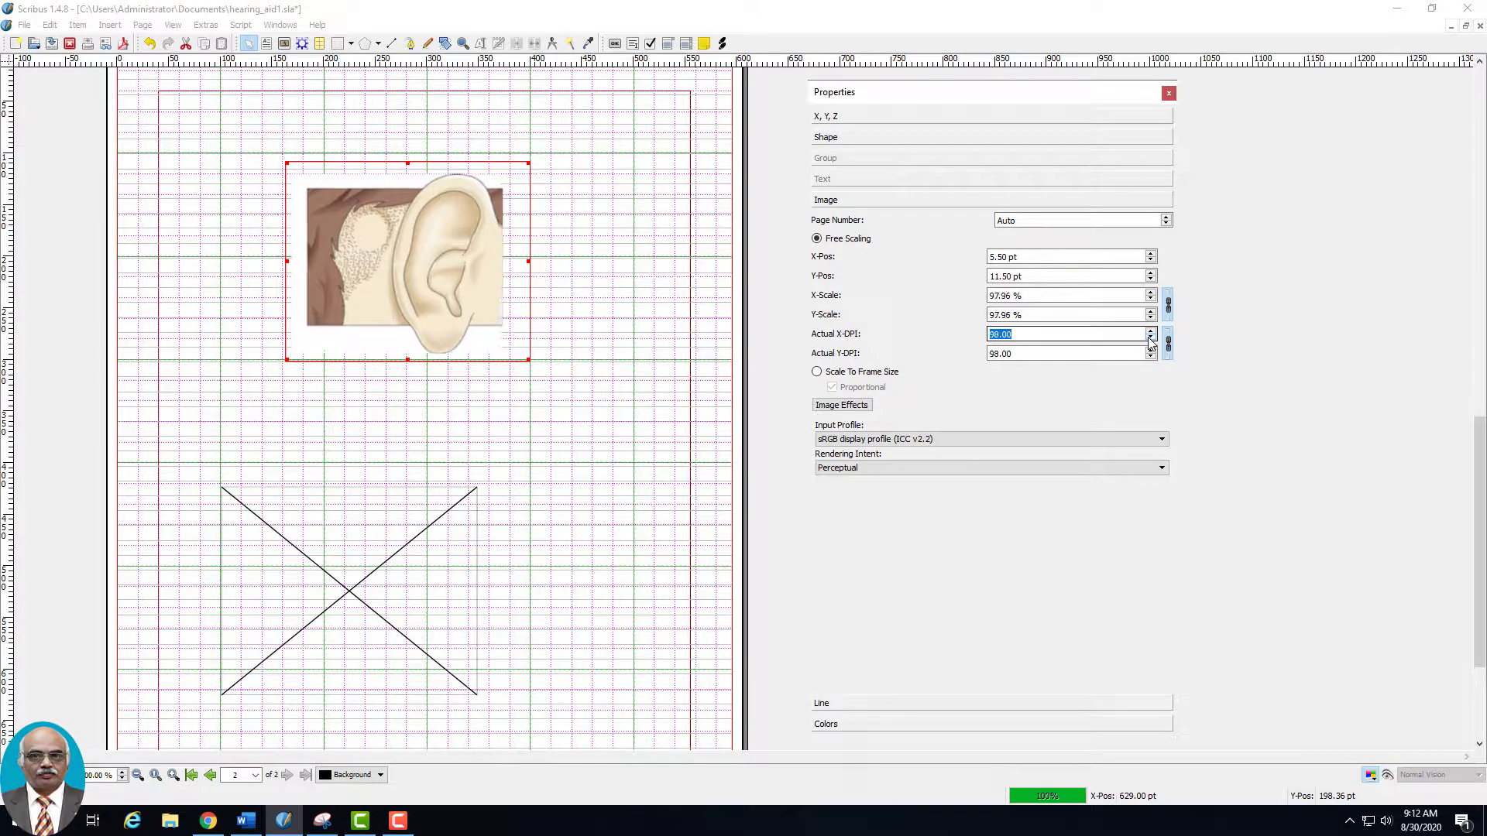
pyautogui.click(1150, 339)
pyautogui.click(1150, 338)
pyautogui.click(1151, 338)
pyautogui.click(1150, 339)
pyautogui.click(1150, 338)
pyautogui.click(1150, 338)
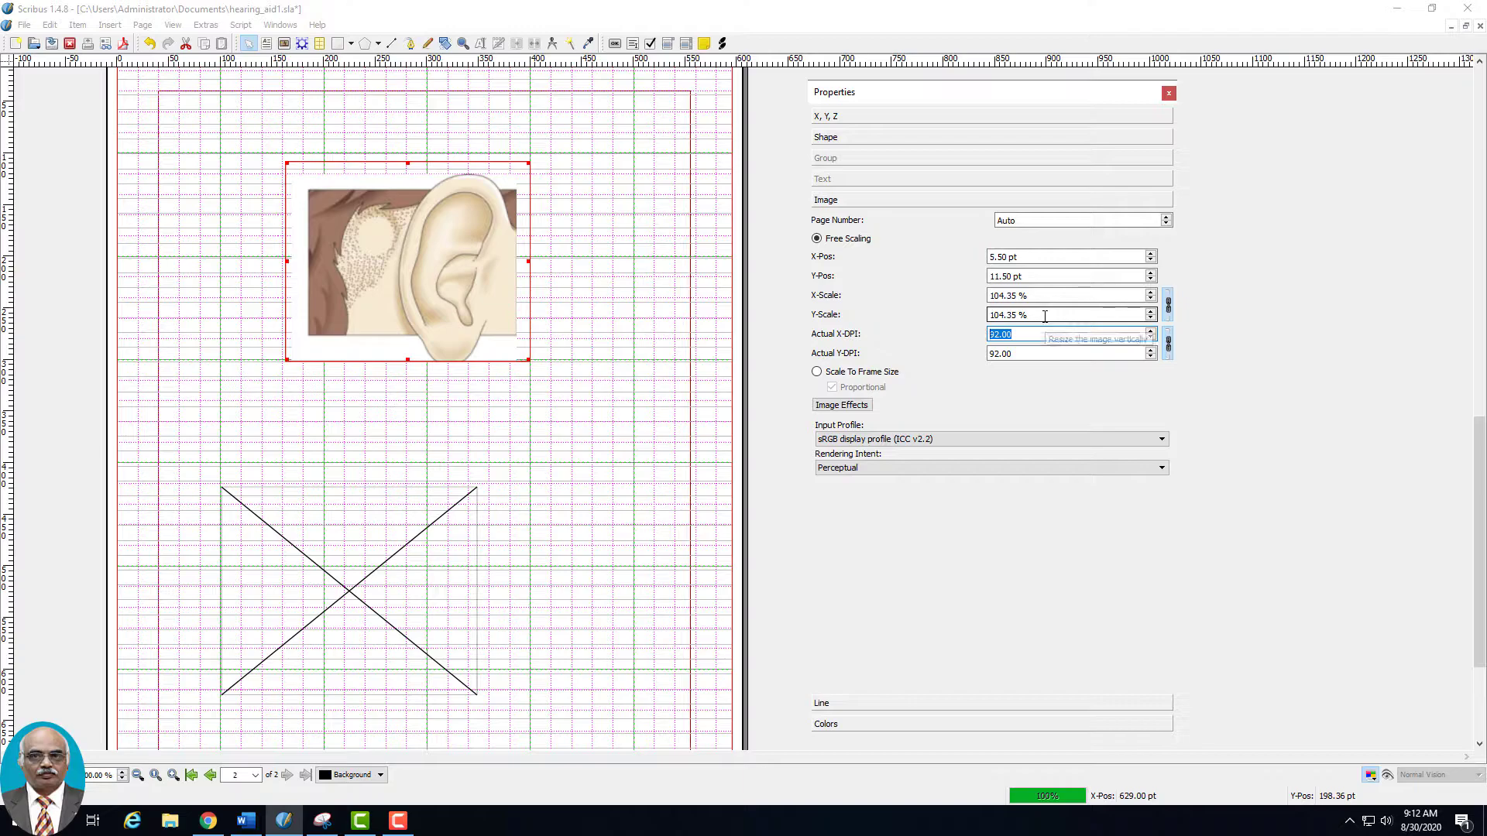
# Step: Look at the available image effects and apply the Blur effect to the ear picture with its default radius
pyautogui.click(851, 407)
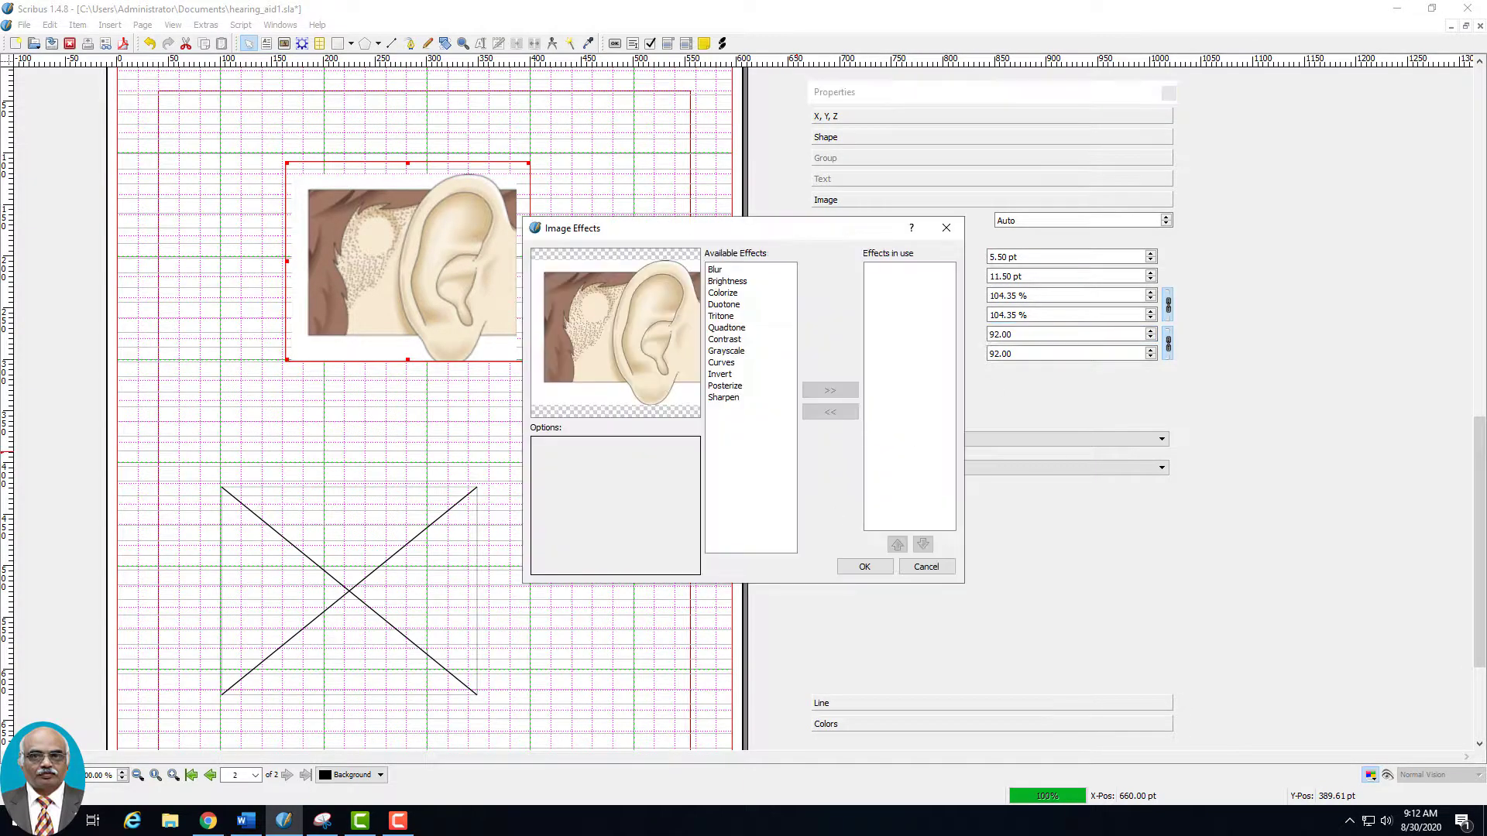
pyautogui.click(935, 570)
pyautogui.click(855, 409)
pyautogui.click(732, 271)
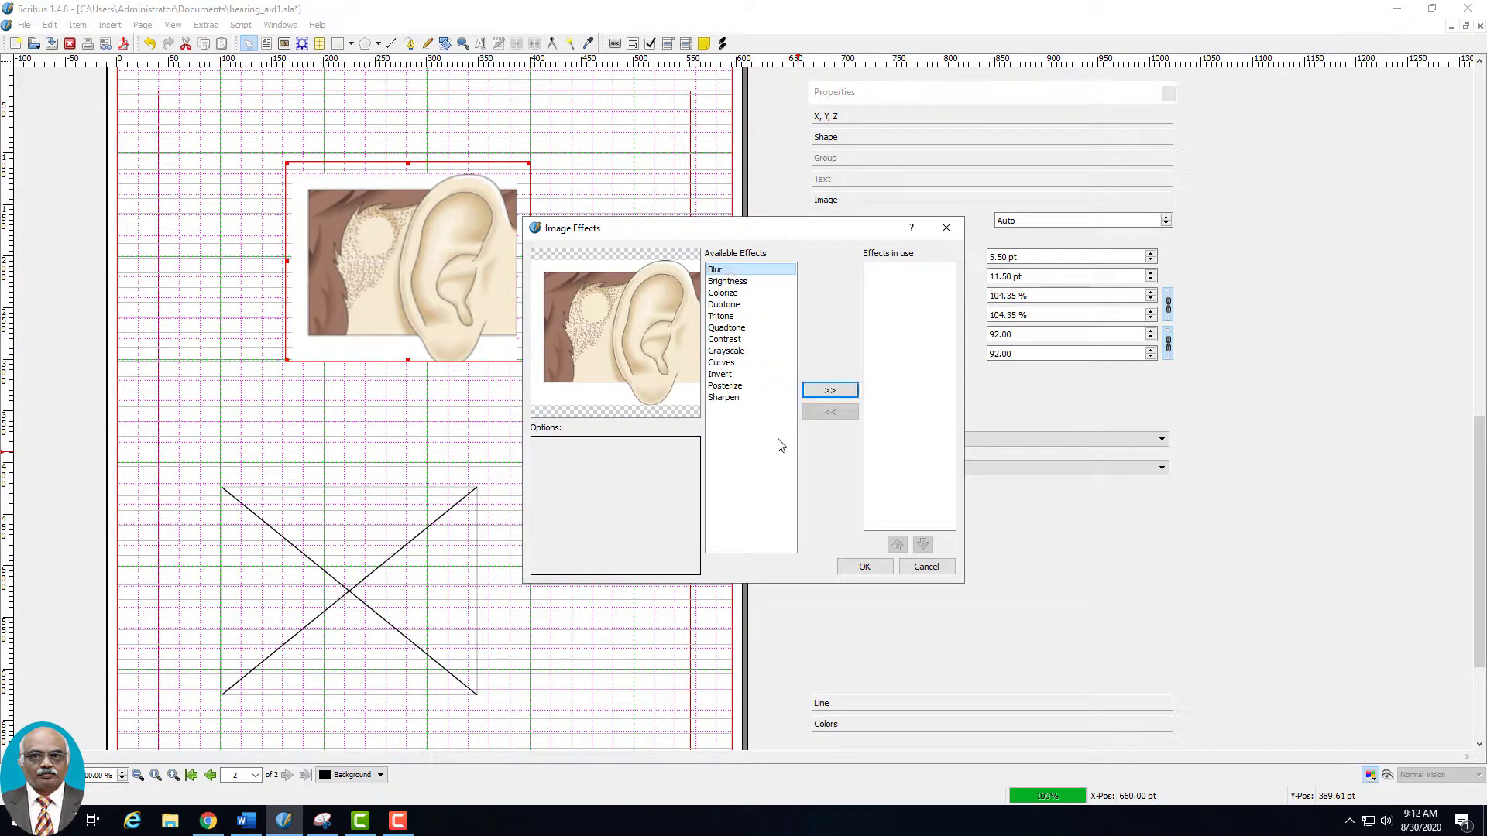
pyautogui.click(830, 390)
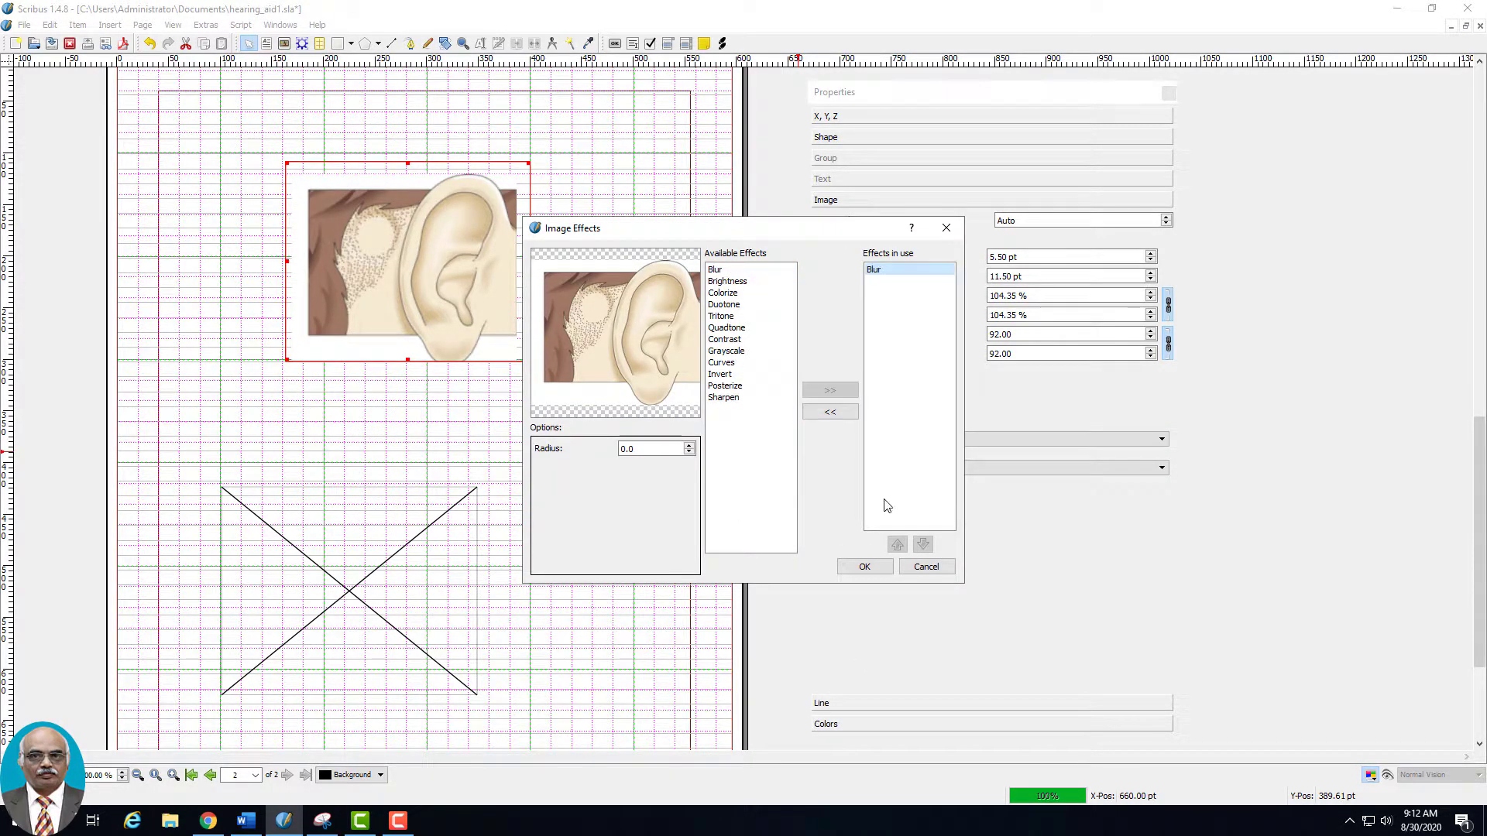
pyautogui.click(859, 572)
# Step: Add the Brightness and Tritone effects to the ear picture with their default options and apply them
pyautogui.click(839, 405)
pyautogui.click(716, 282)
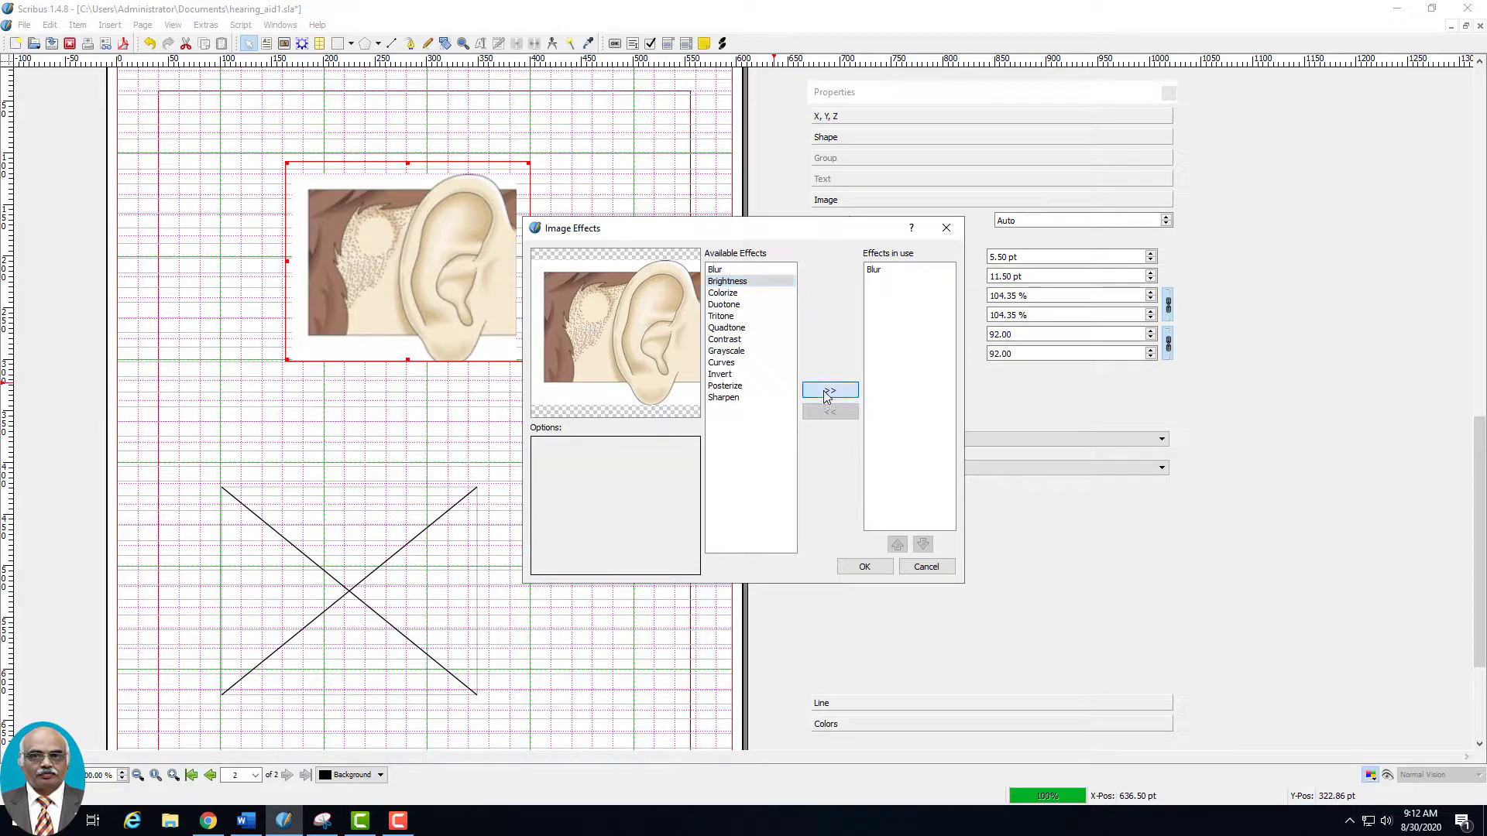
pyautogui.click(827, 391)
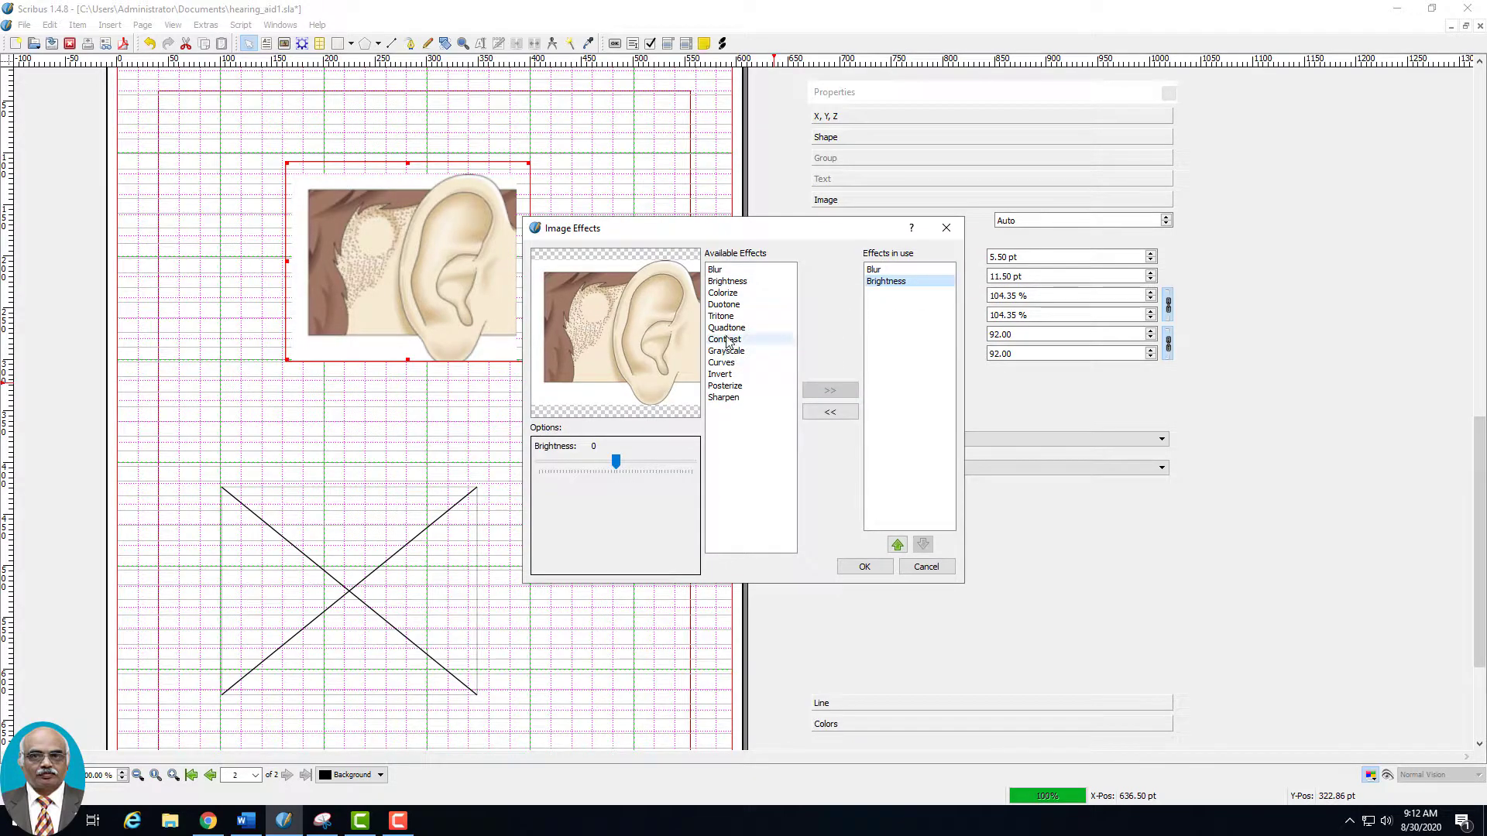
pyautogui.click(721, 316)
pyautogui.click(821, 395)
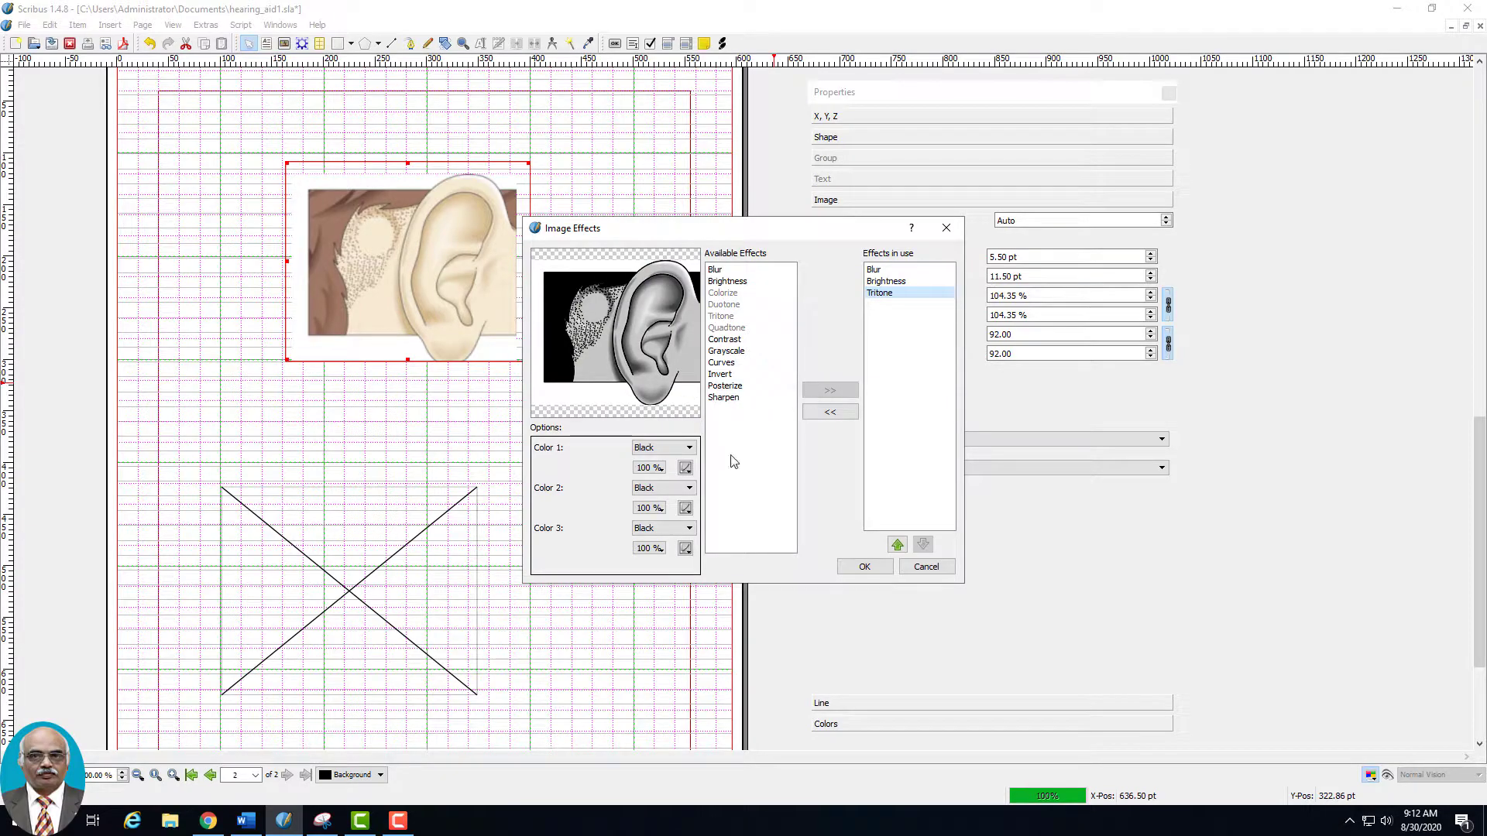
pyautogui.click(866, 568)
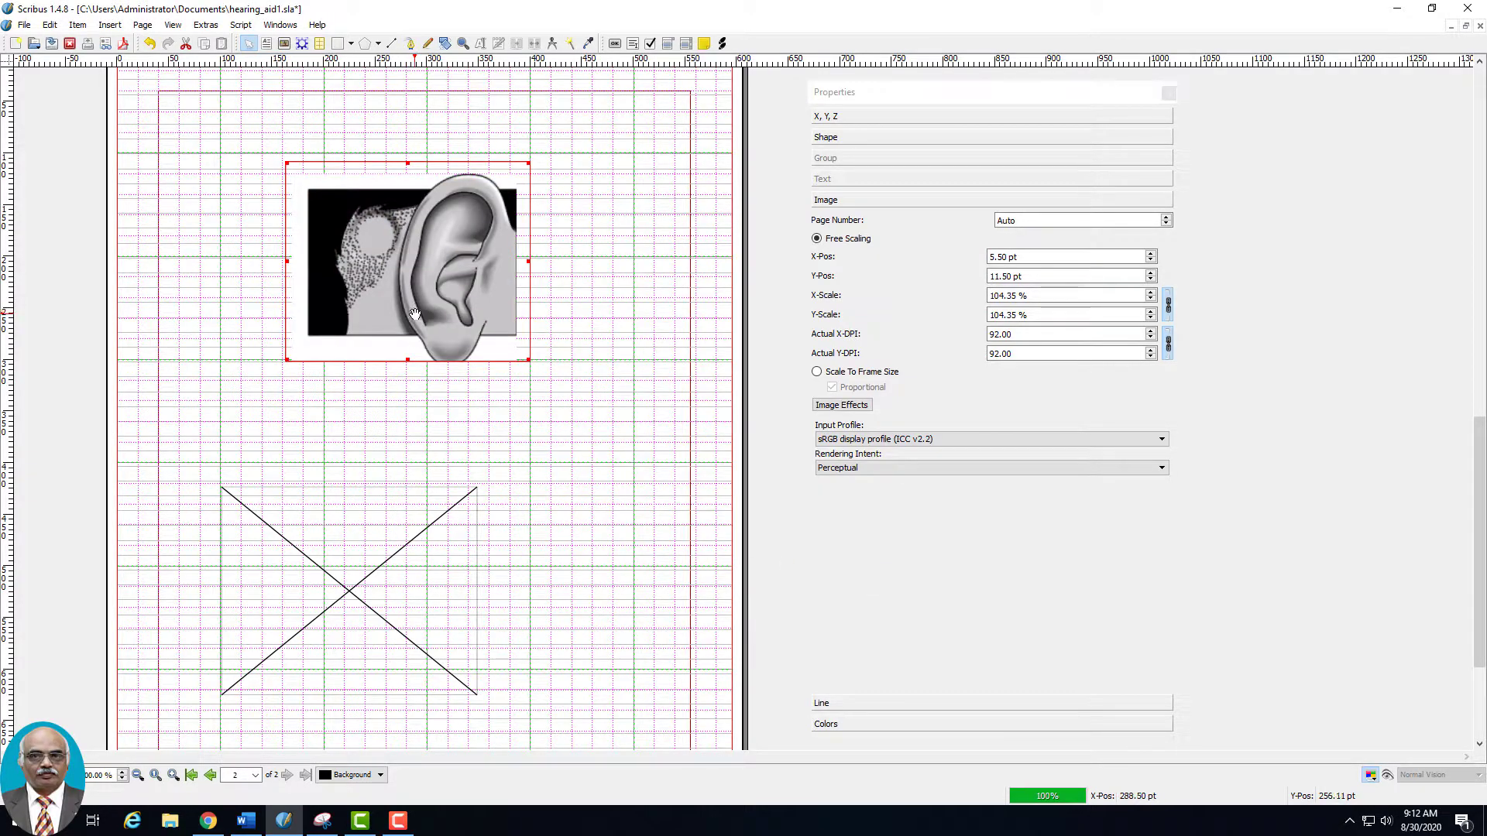
# Step: Add the Posterize effect to the ear picture's effects in use
pyautogui.click(829, 411)
pyautogui.click(751, 385)
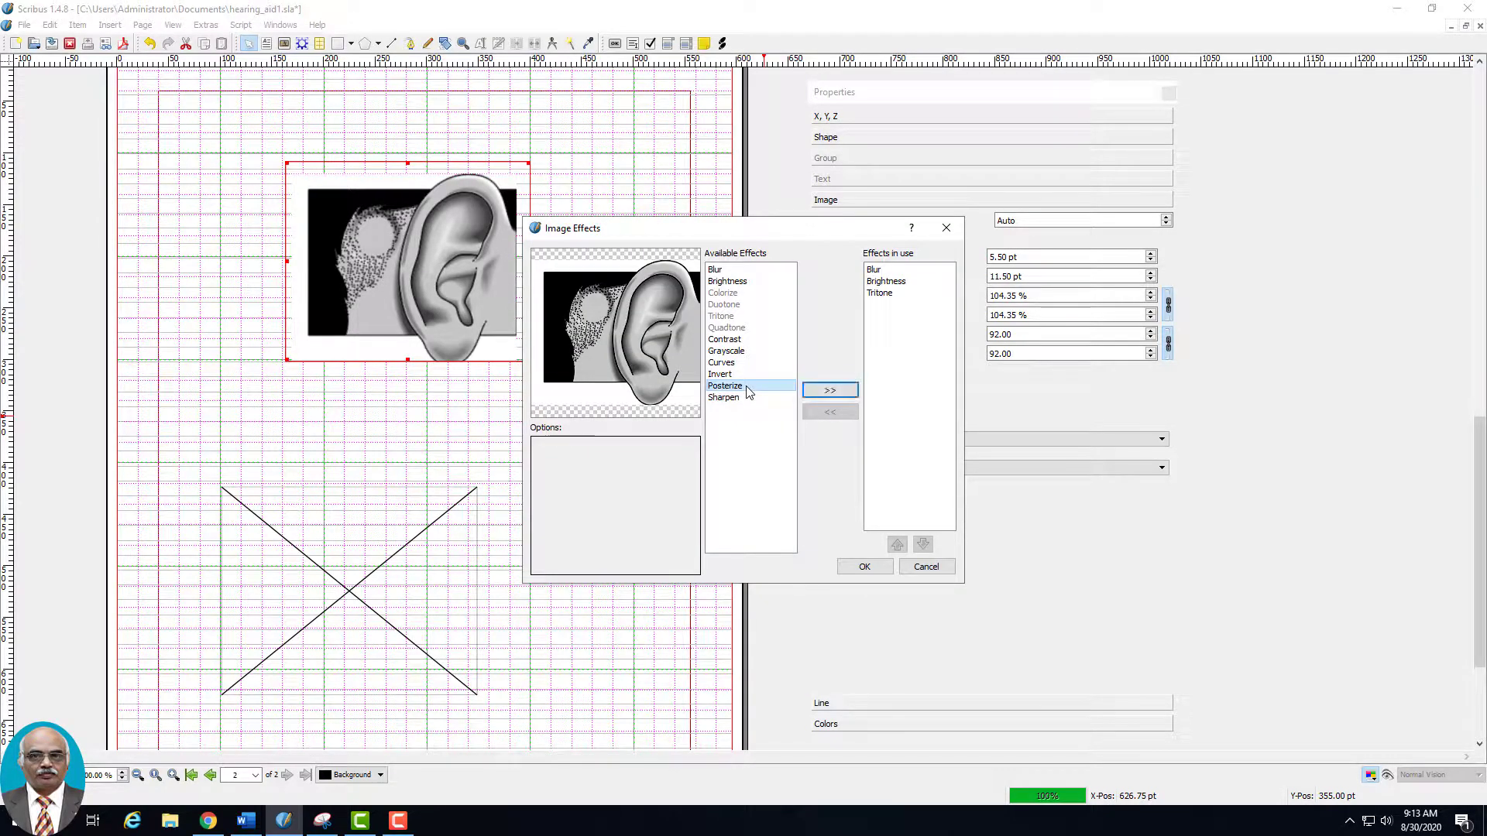
pyautogui.click(829, 392)
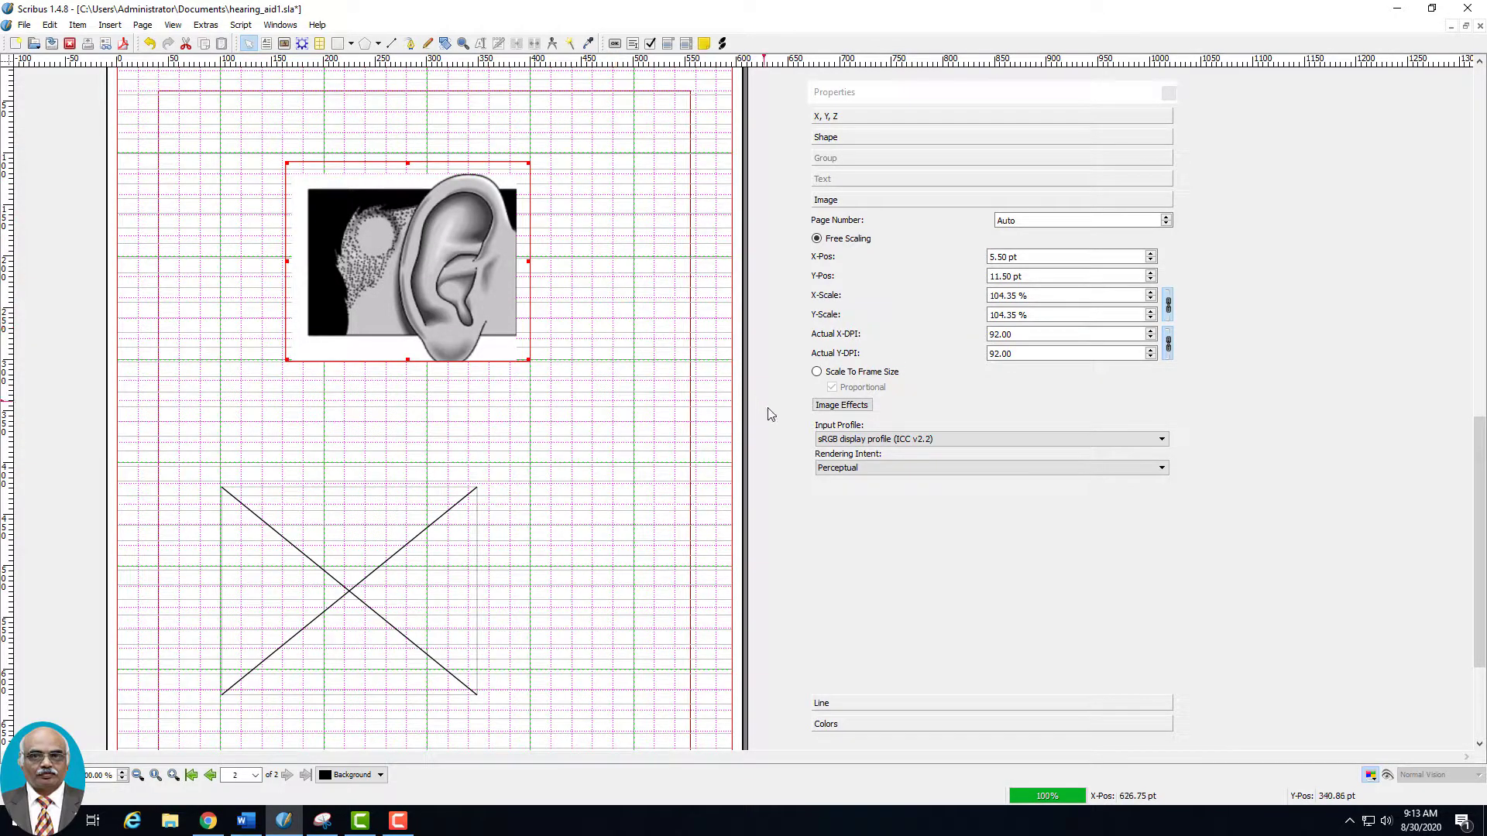
# Step: Remove the Tritone effect from the ear picture's effects in use and apply the change
pyautogui.click(818, 407)
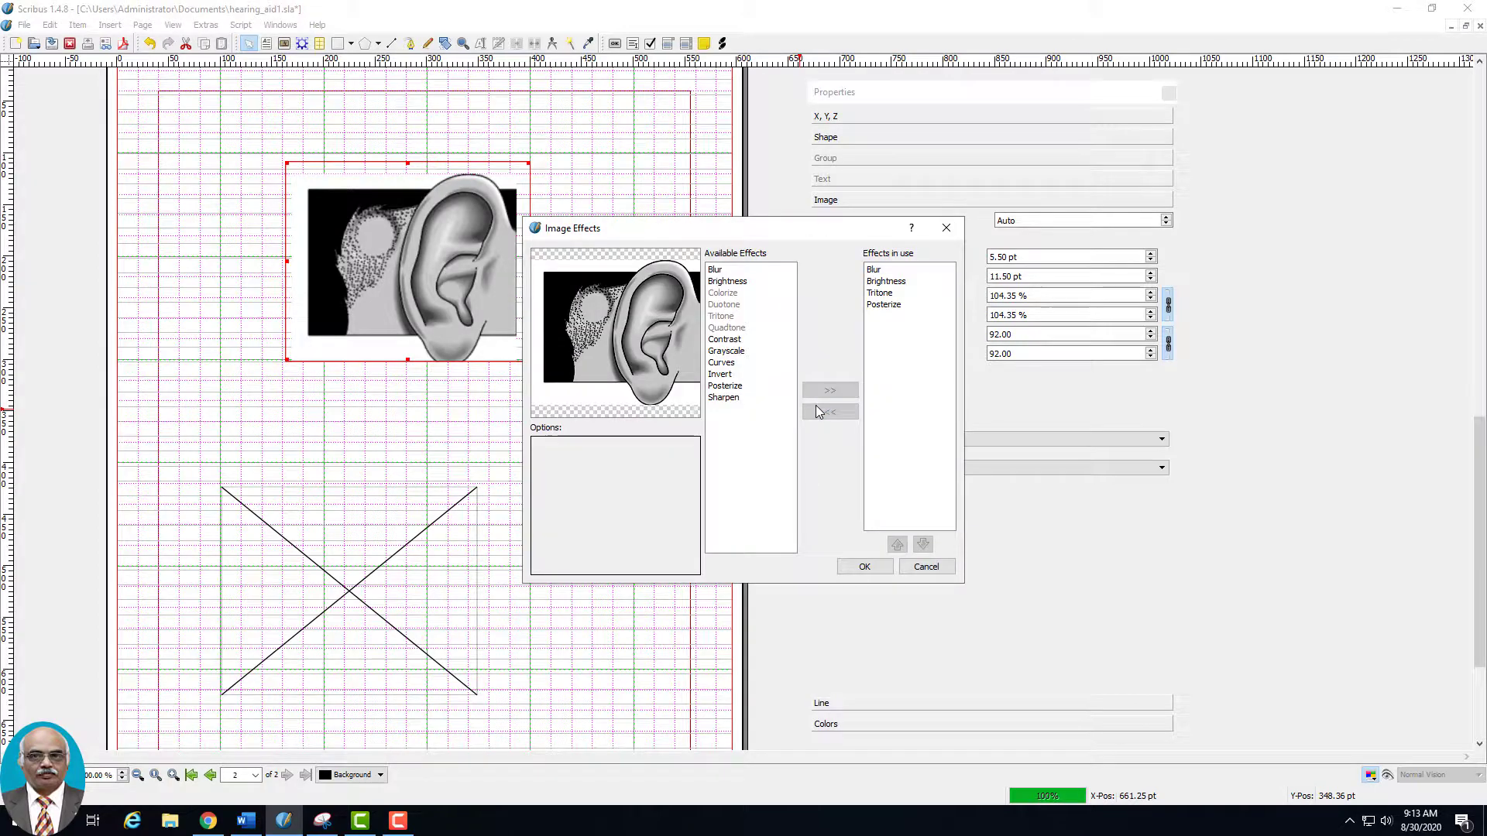
pyautogui.click(879, 294)
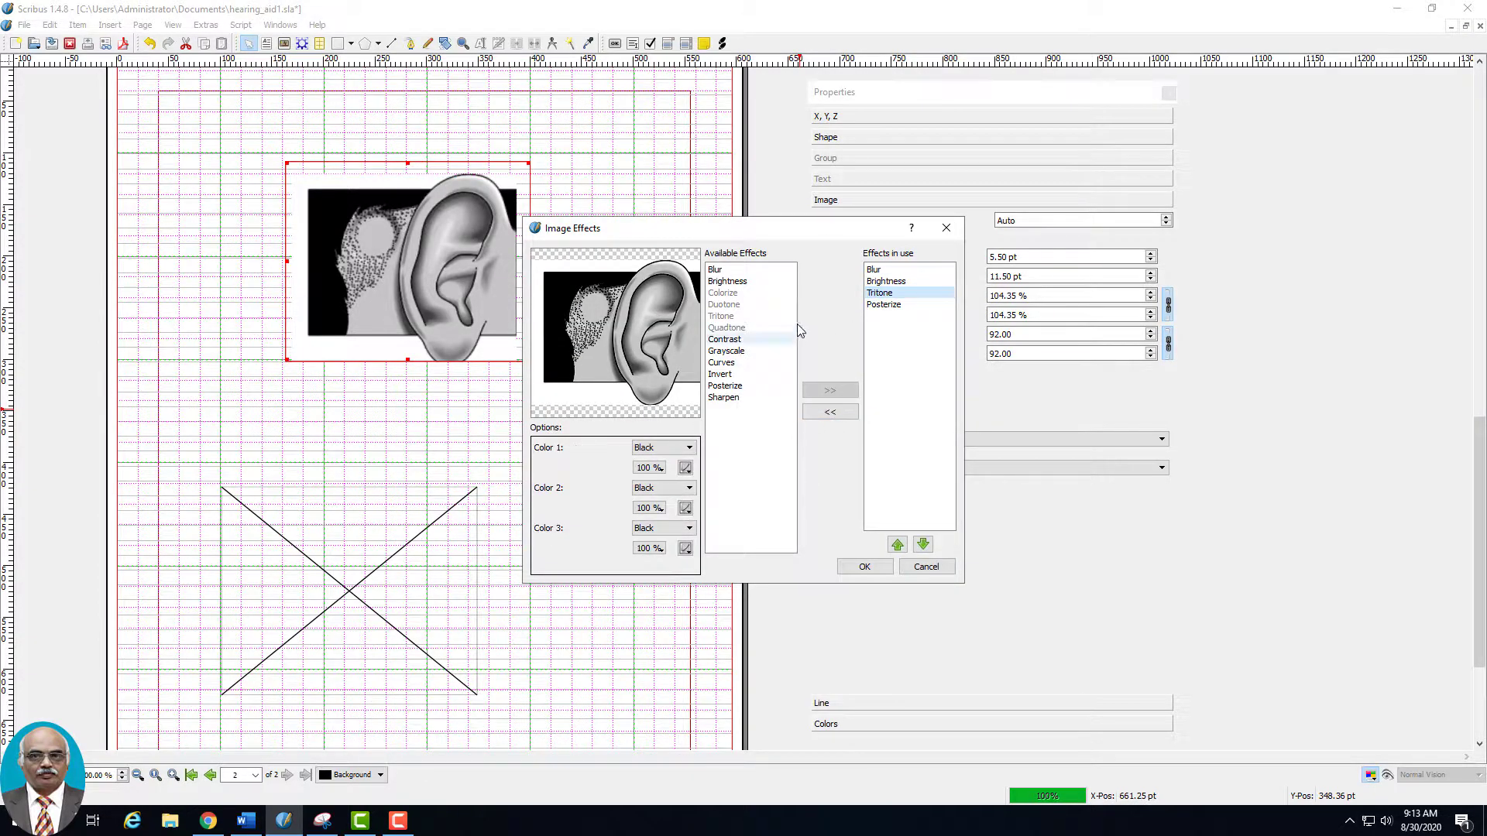
pyautogui.click(817, 413)
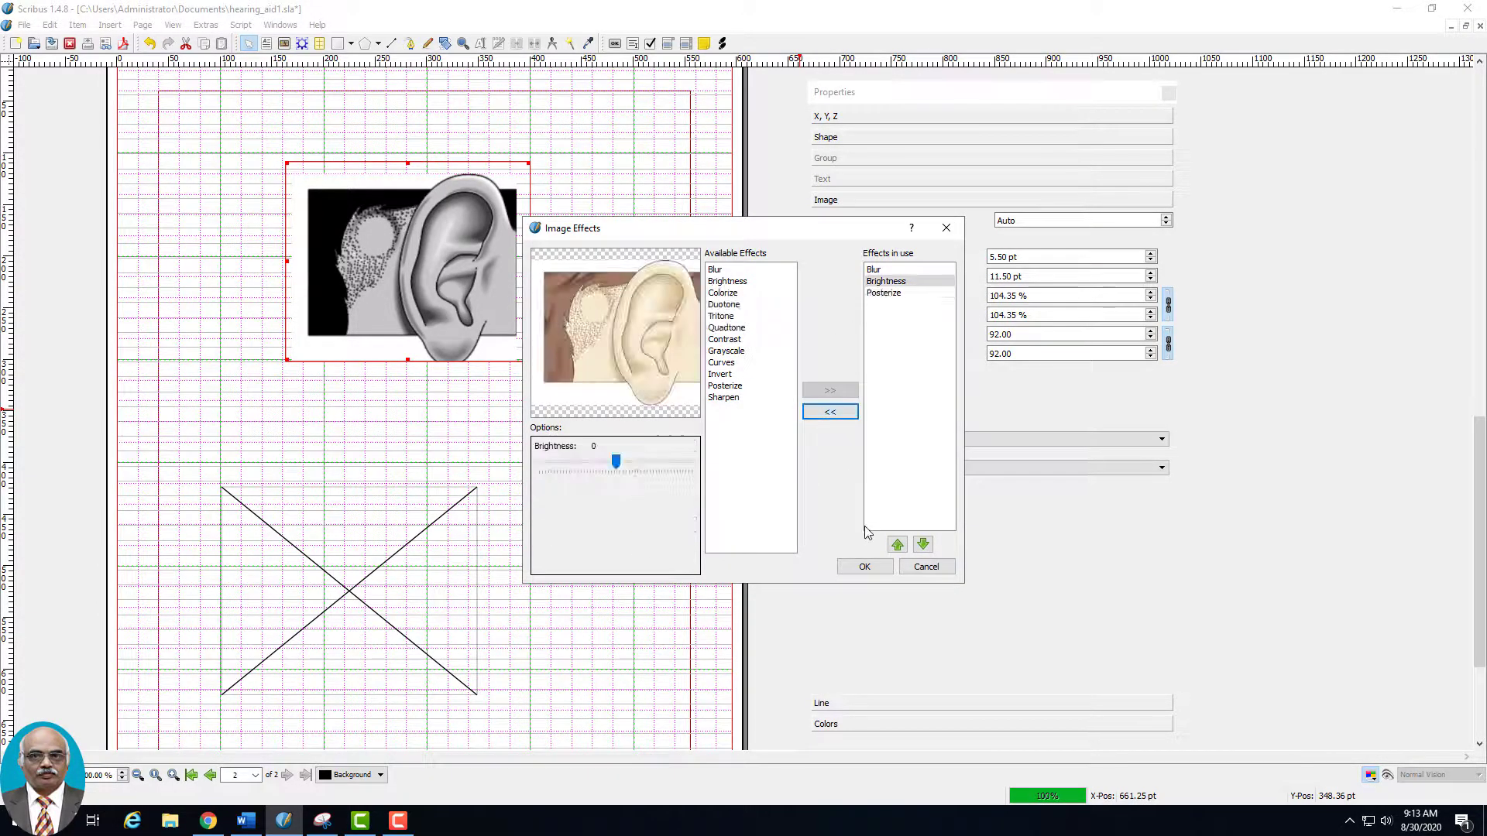
pyautogui.click(863, 567)
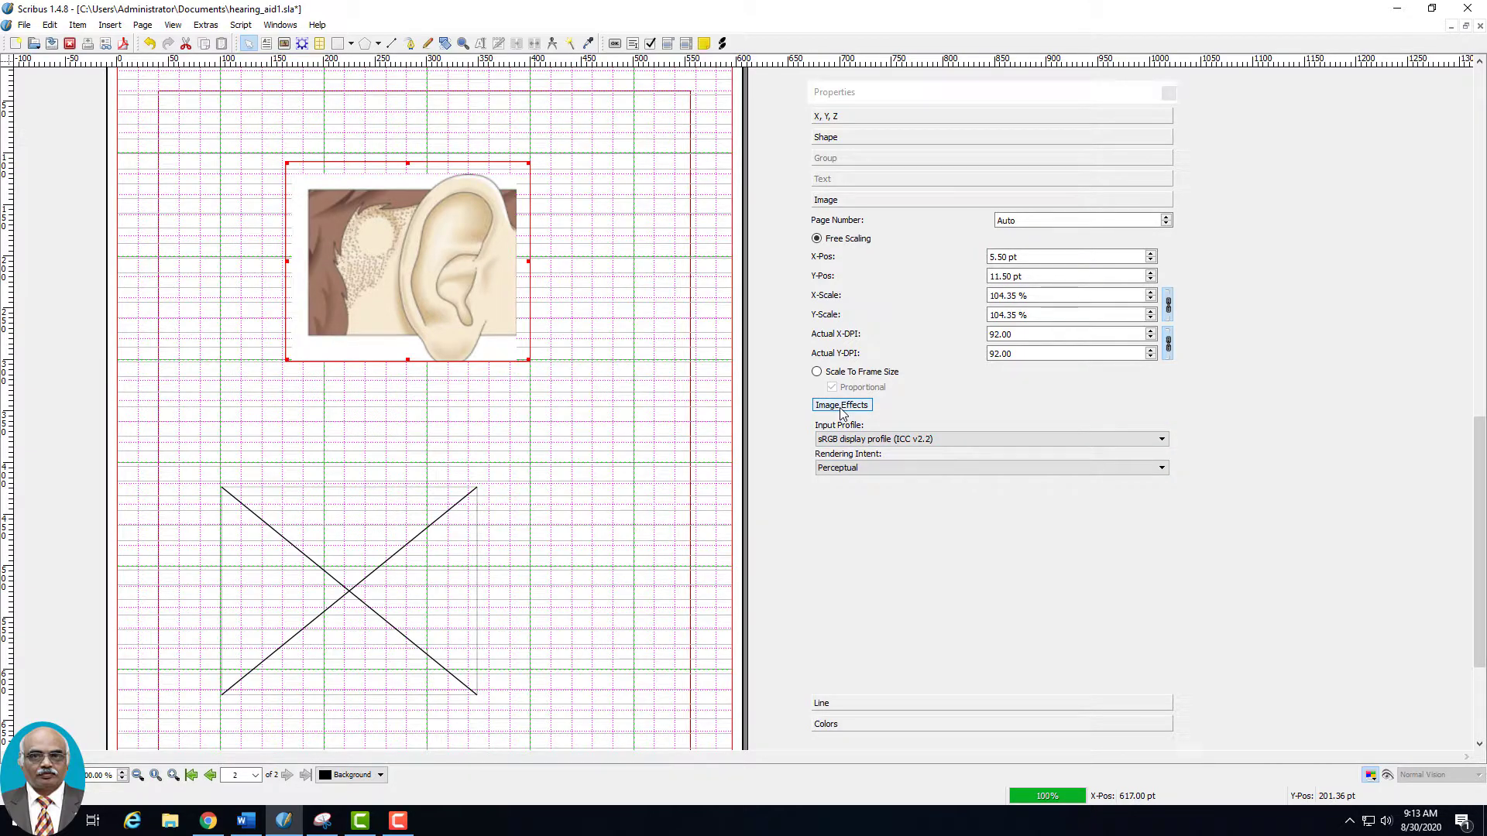
# Step: View the input profile choices and switch the ear picture from free scaling to proportional Scale To Frame Size
pyautogui.click(1161, 439)
pyautogui.click(1167, 439)
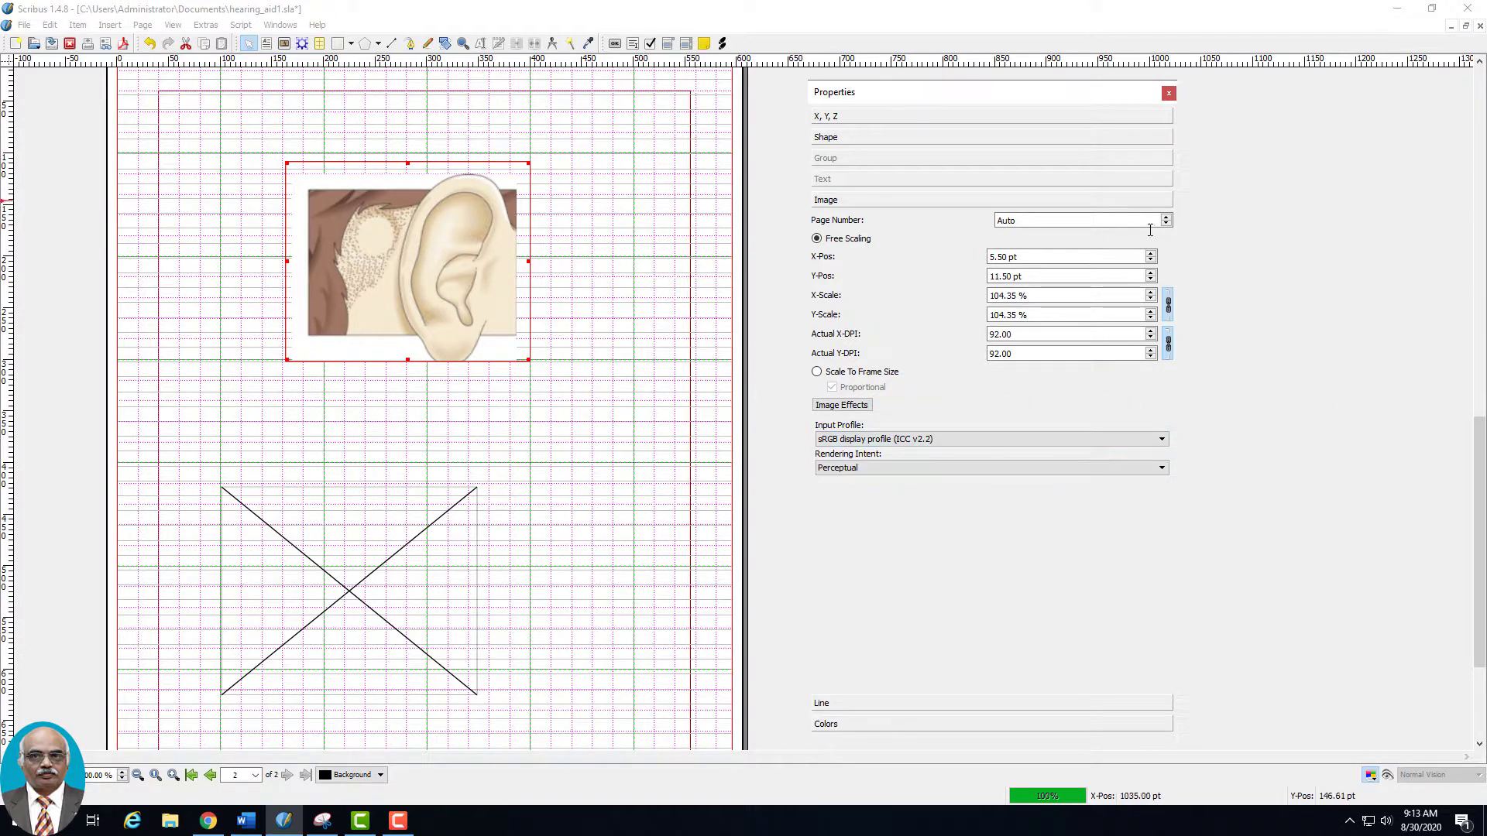
pyautogui.click(818, 373)
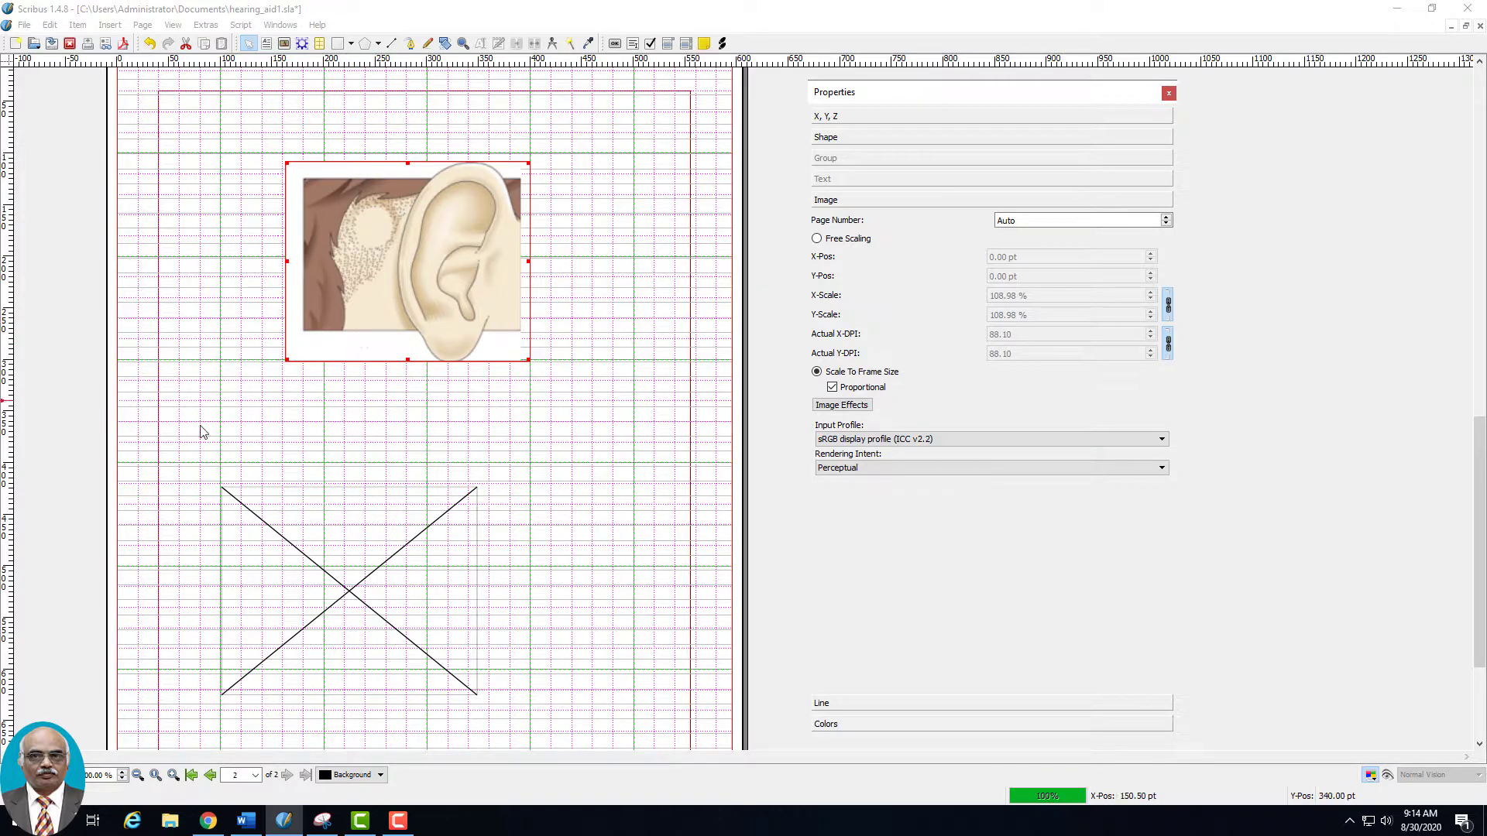
# Step: Adjust the upper frame to its ear picture, and adjust the picture to the frame
pyautogui.click(302, 361)
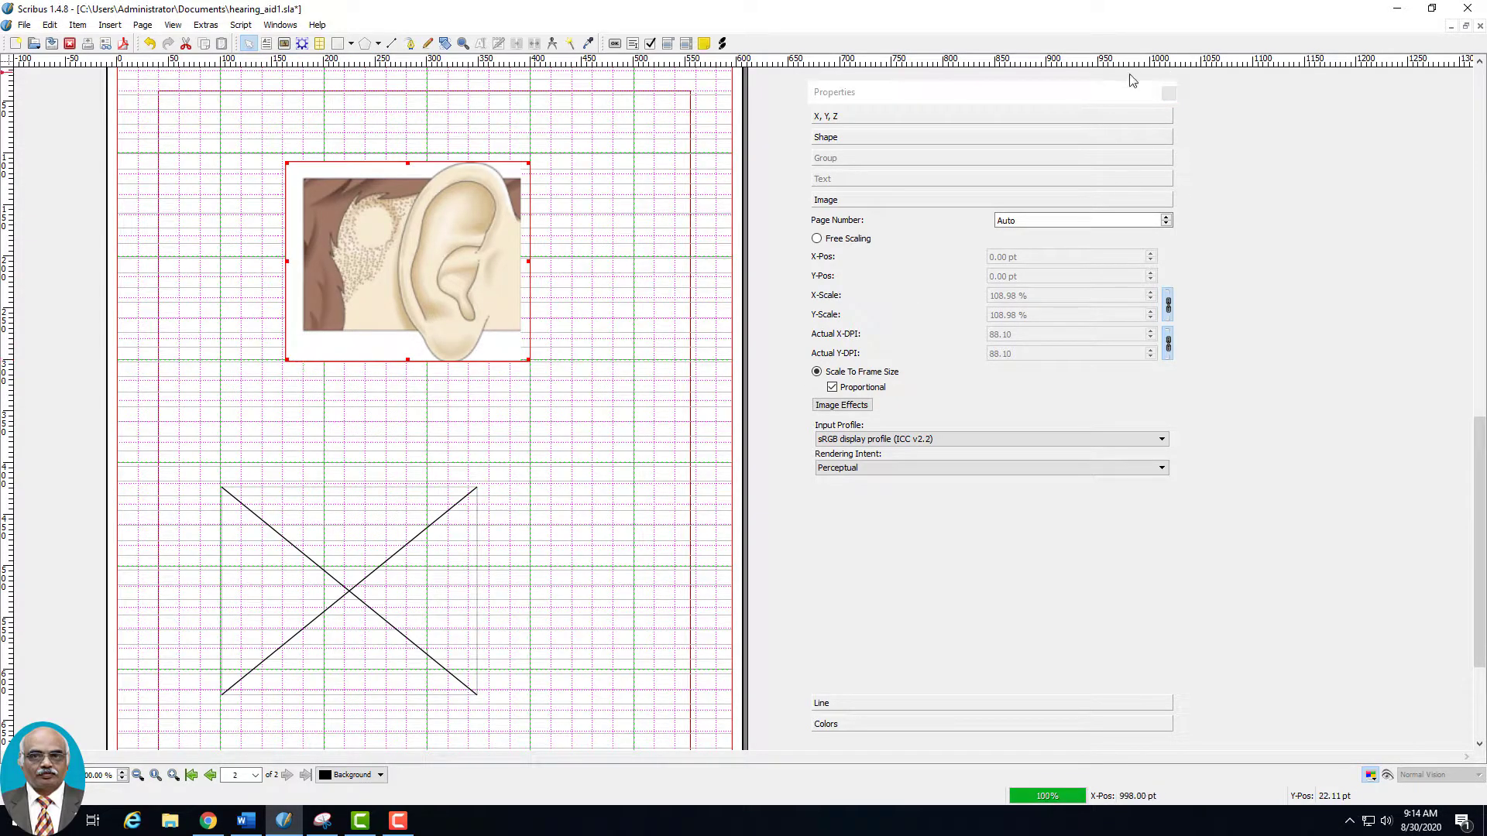
pyautogui.rightClick(334, 350)
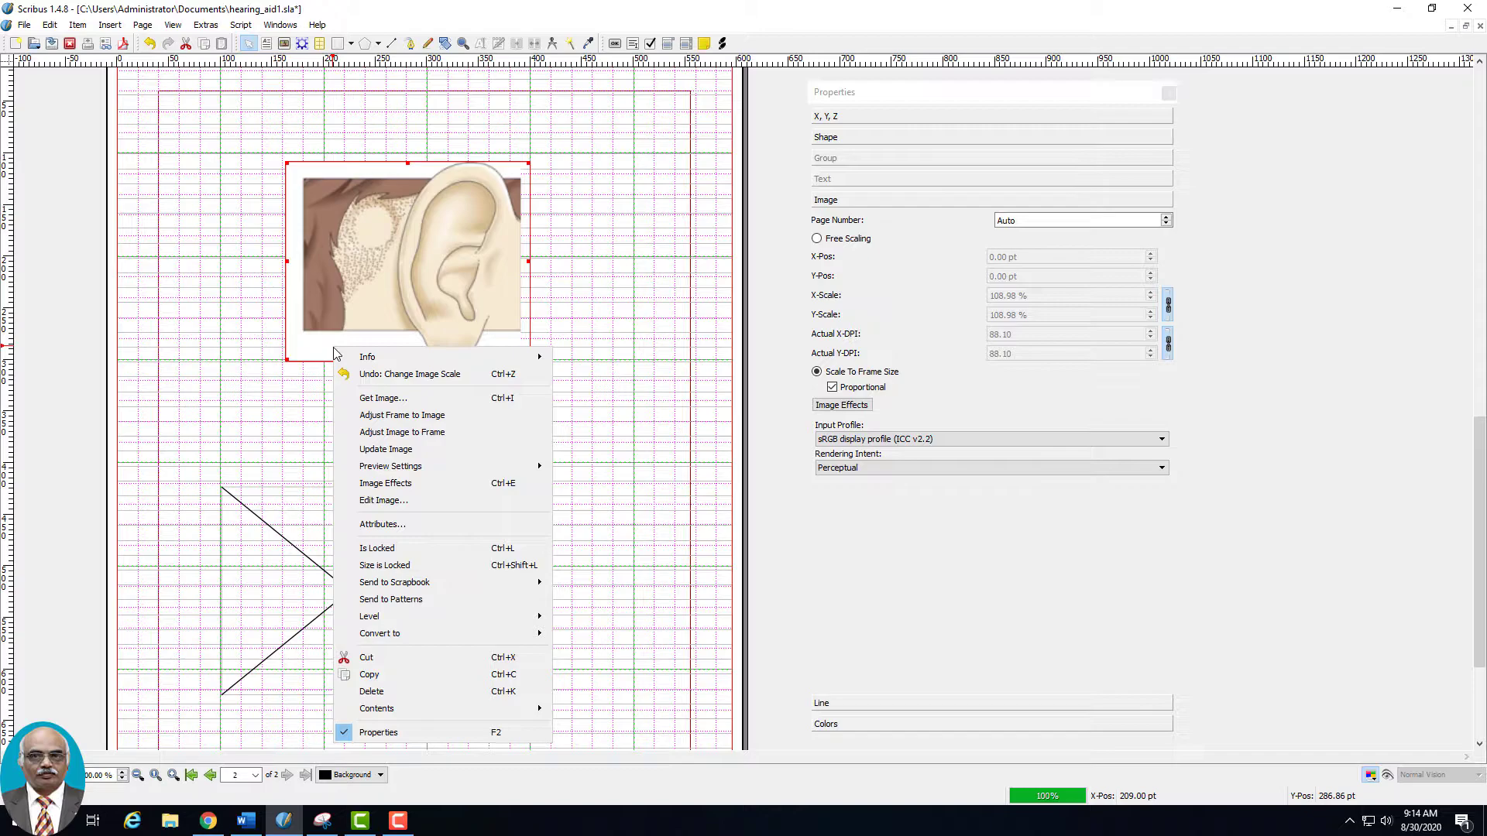
pyautogui.click(399, 418)
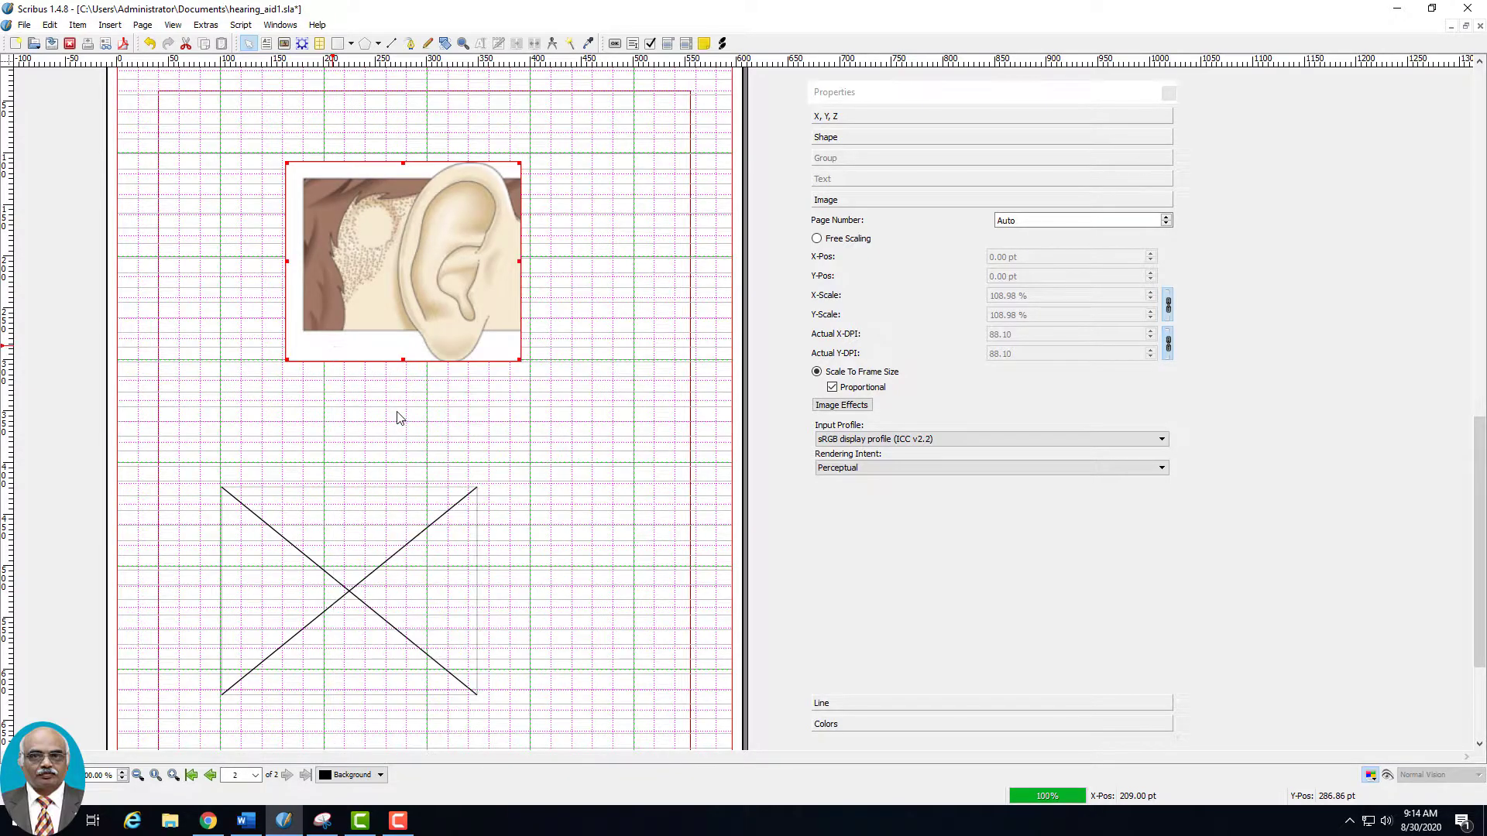
pyautogui.rightClick(369, 342)
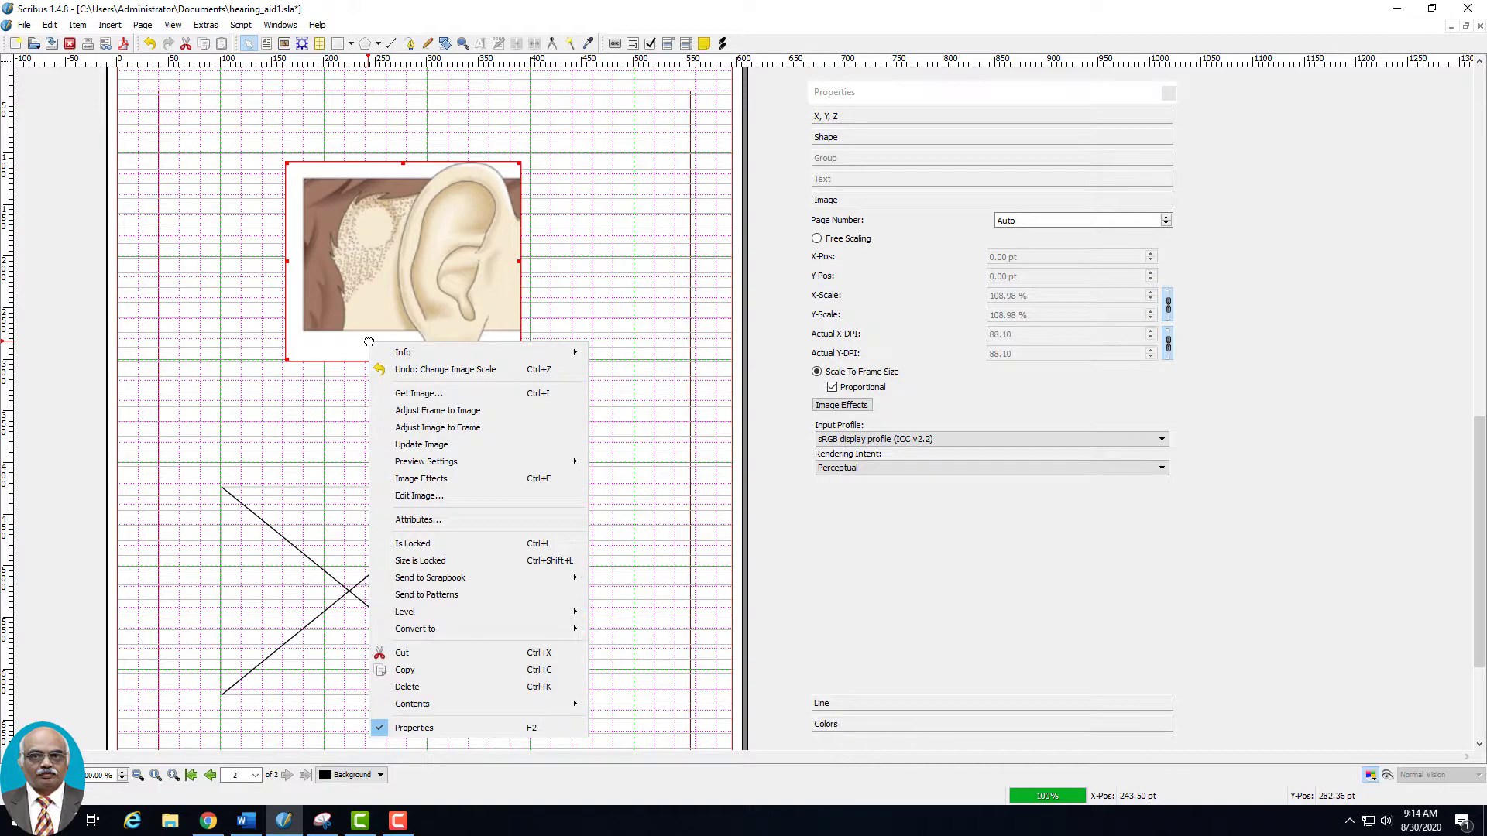
pyautogui.click(416, 428)
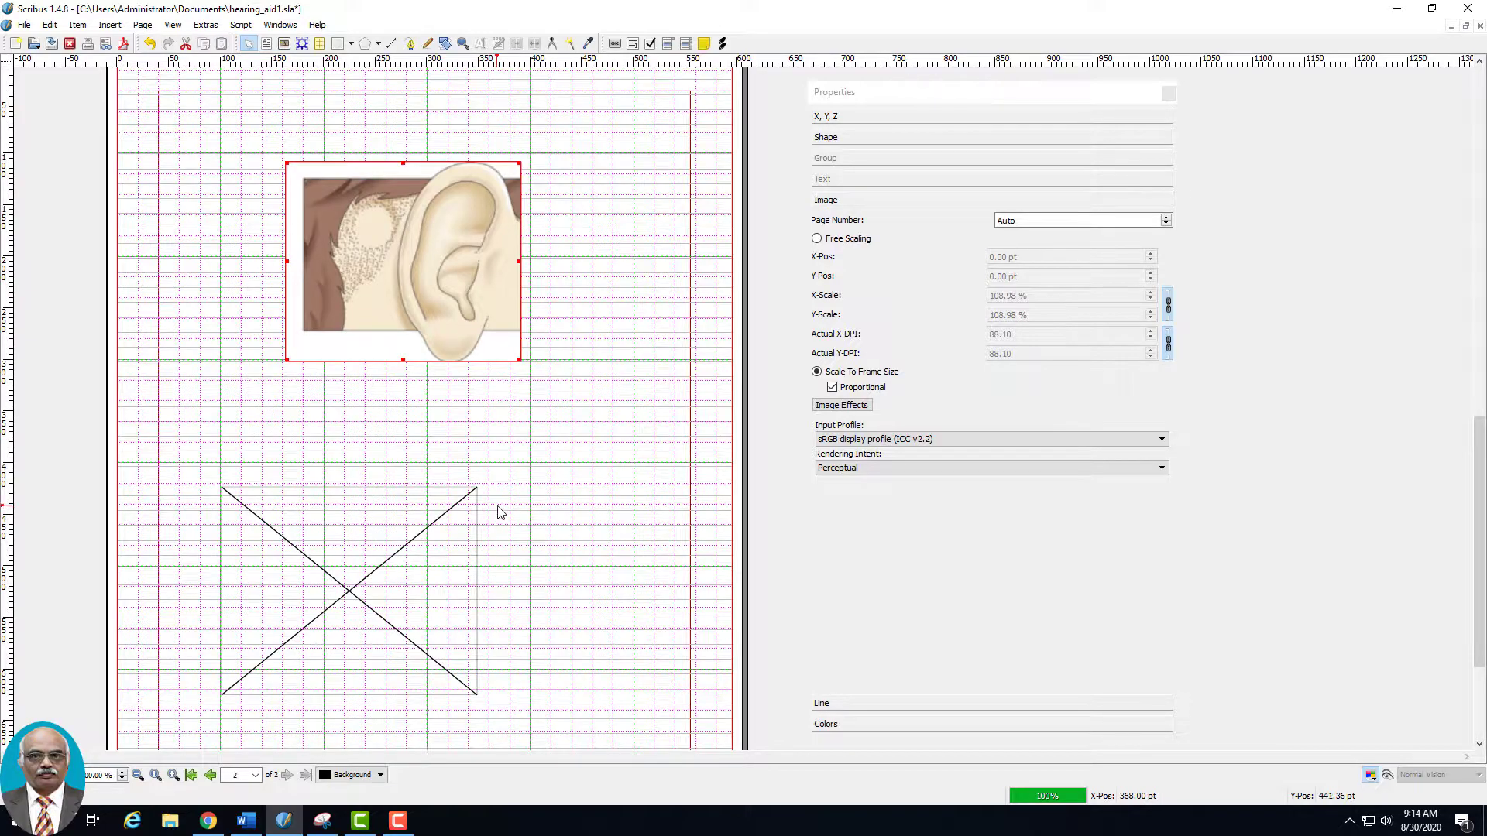
# Step: Insert a rectangle of about 230 × 196 pt from the default shapes around the ear picture's frame
pyautogui.click(1168, 93)
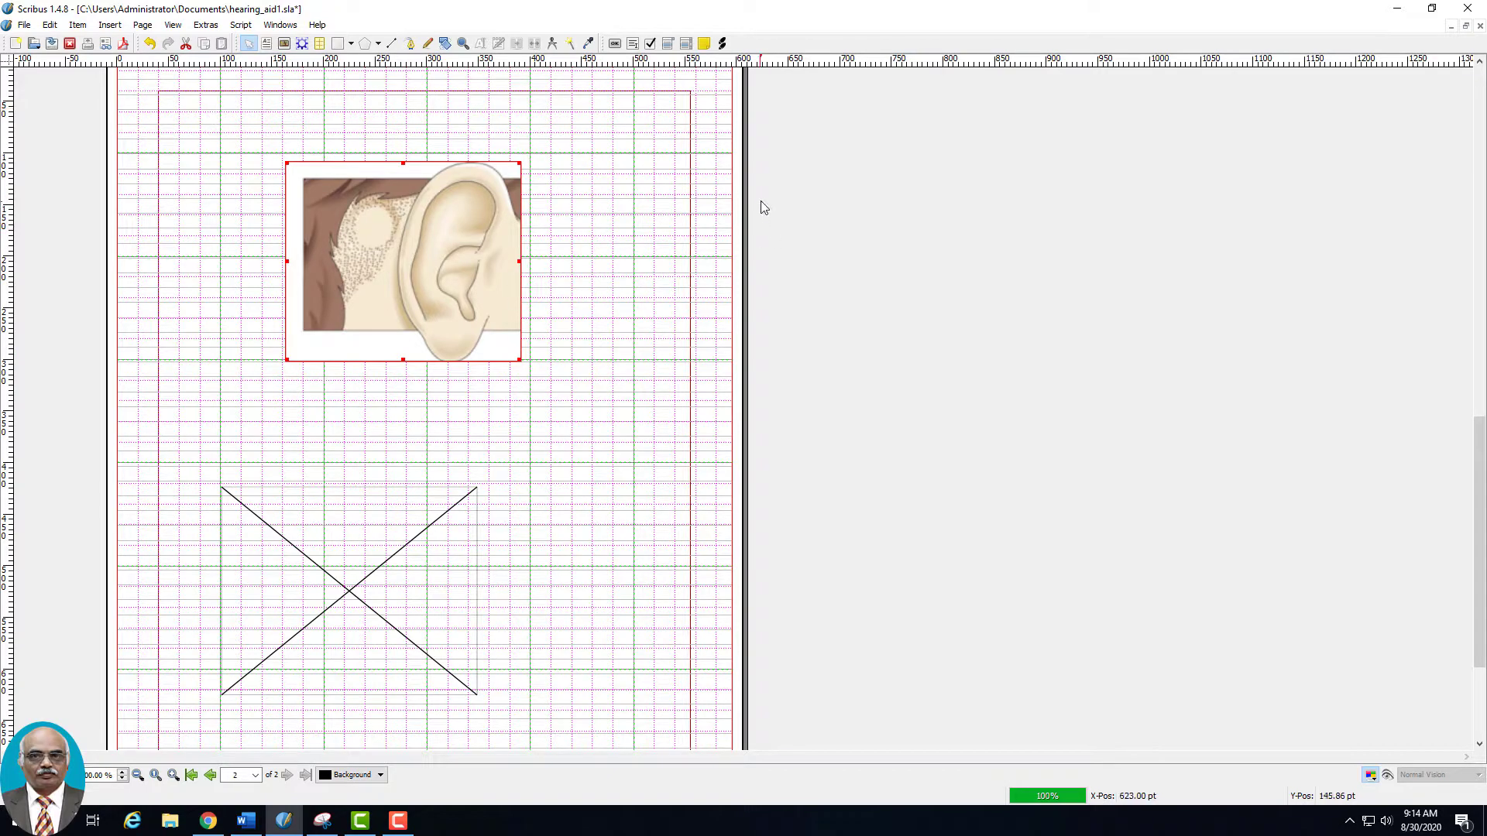
pyautogui.click(594, 231)
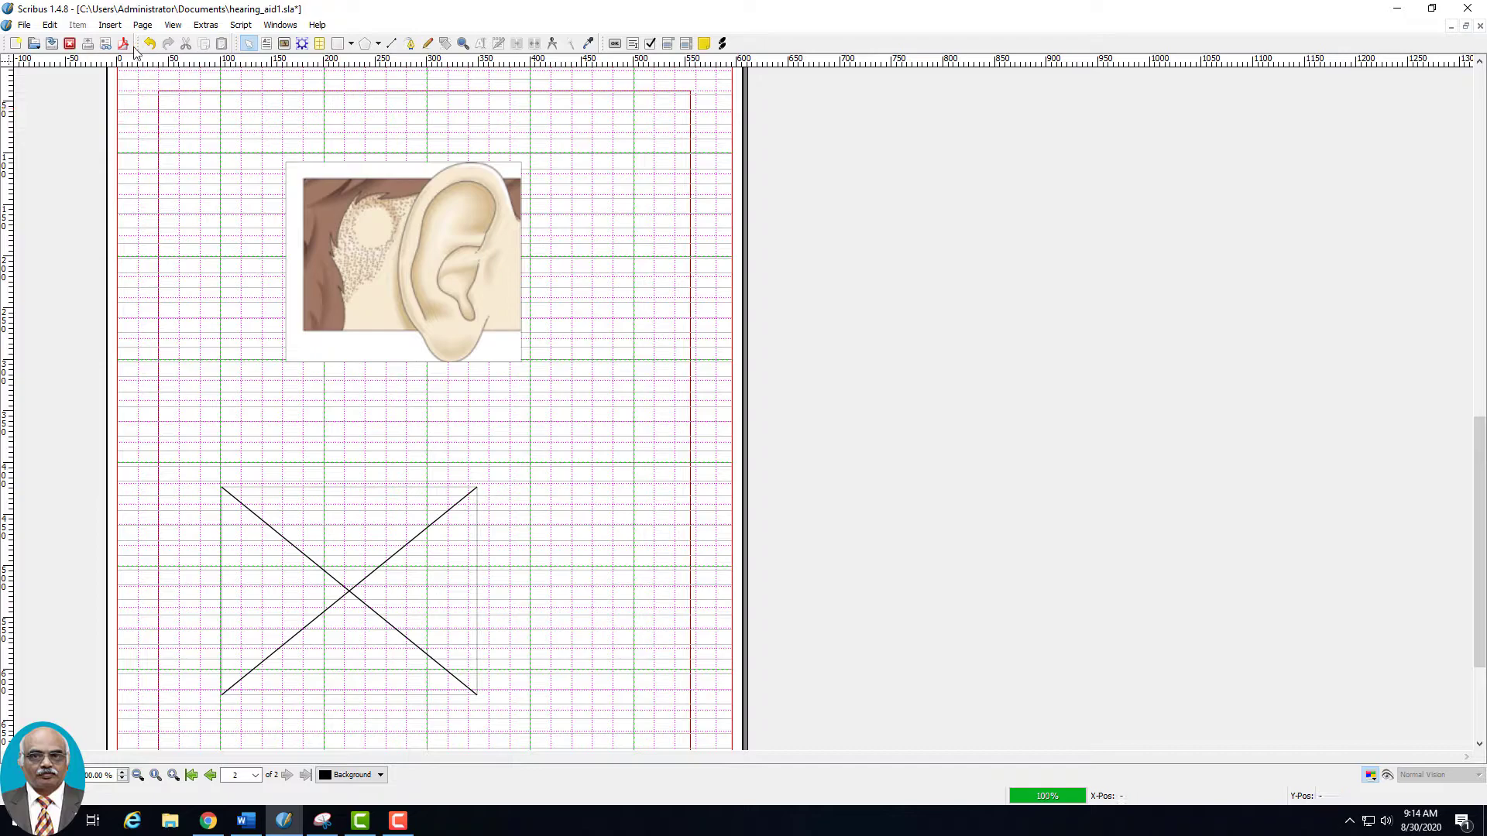
pyautogui.click(111, 27)
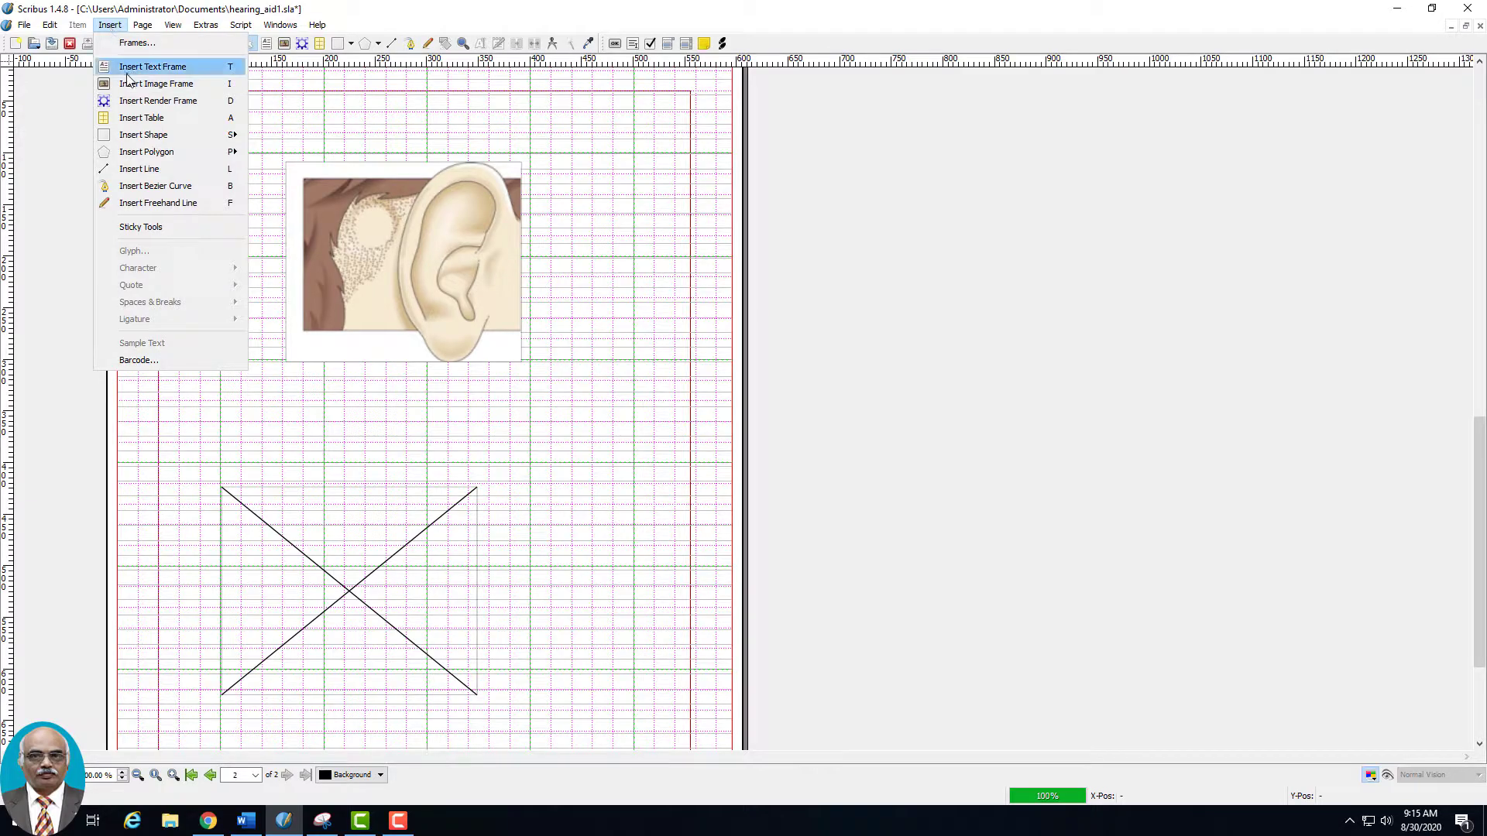
pyautogui.moveTo(134, 141)
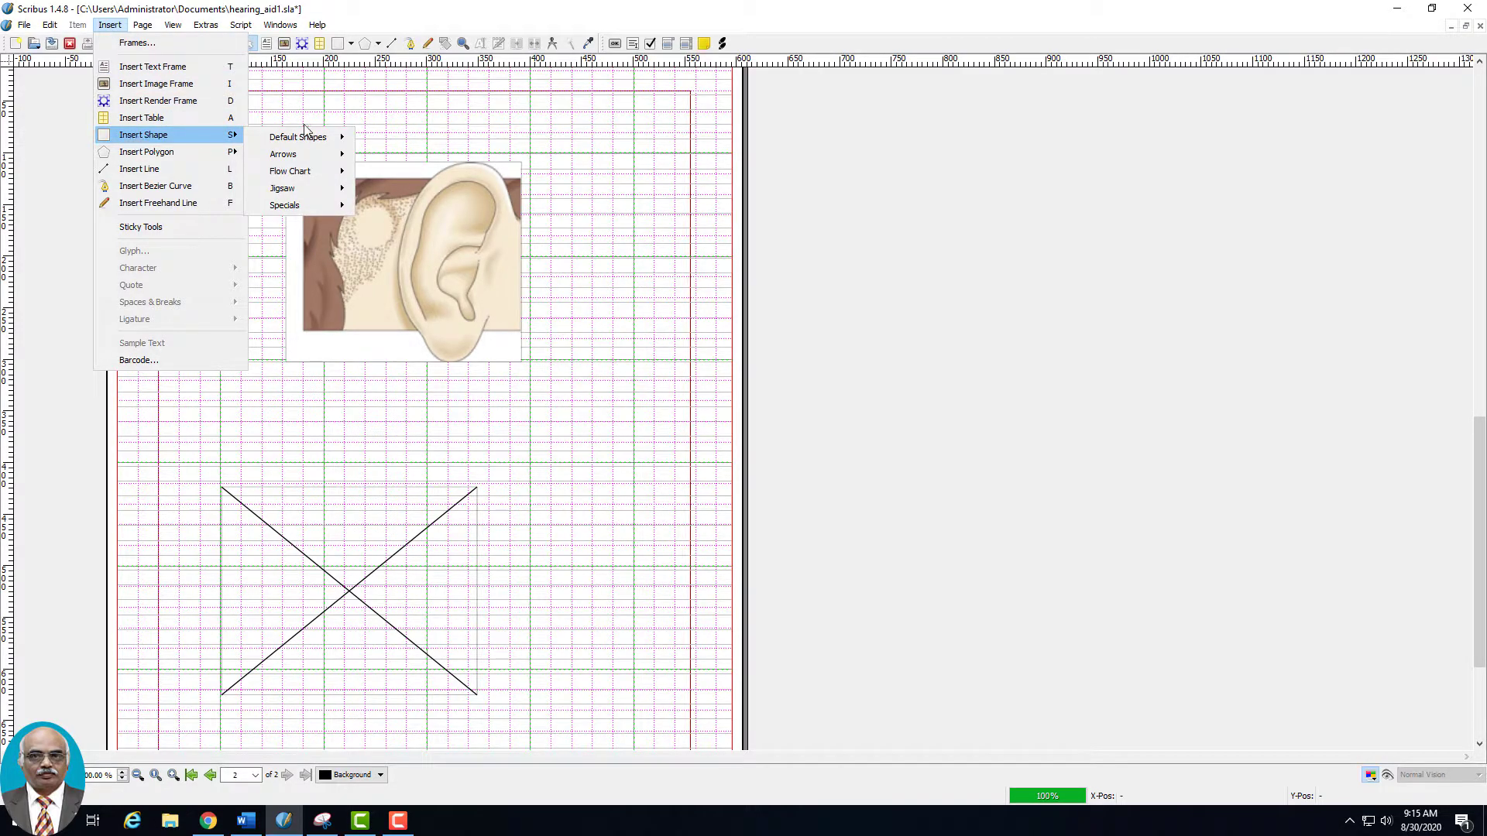
pyautogui.moveTo(304, 138)
pyautogui.click(360, 139)
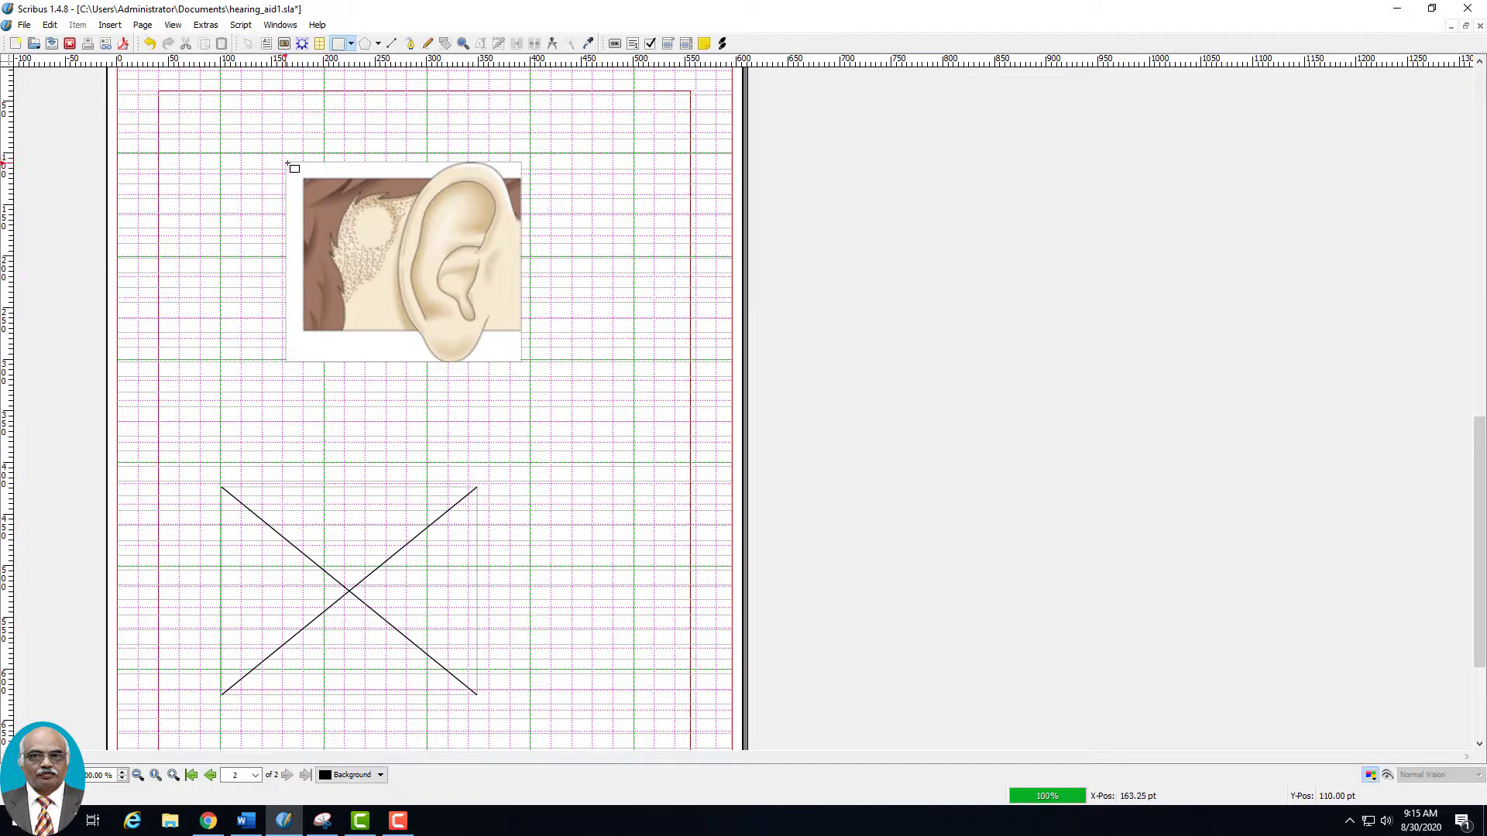
pyautogui.moveTo(286, 163); pyautogui.dragTo(522, 361)
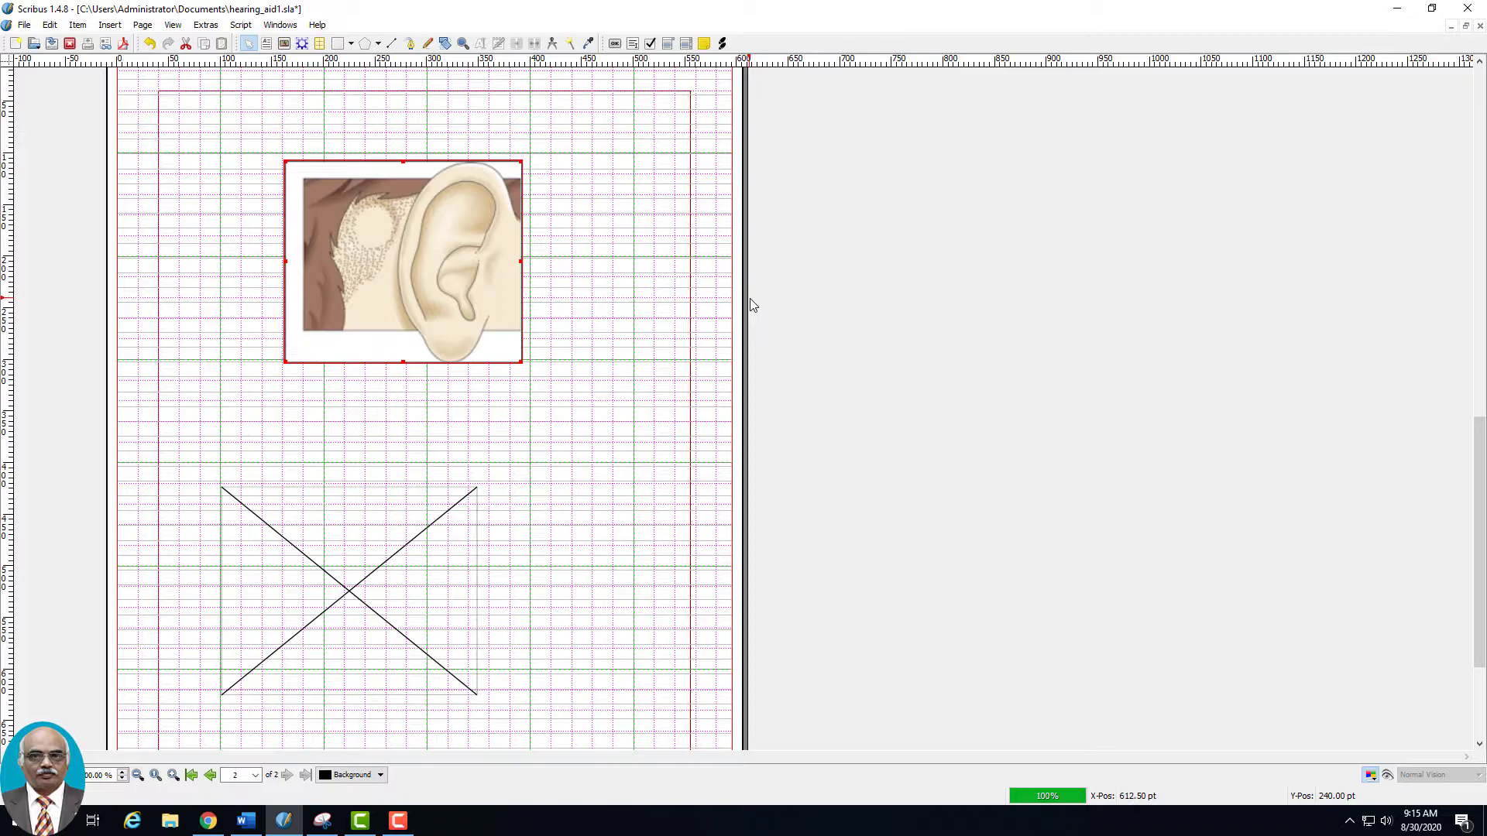
# Step: Open the properties of the rectangle around the ear picture and choose a solid line type for its outline
pyautogui.rightClick(378, 340)
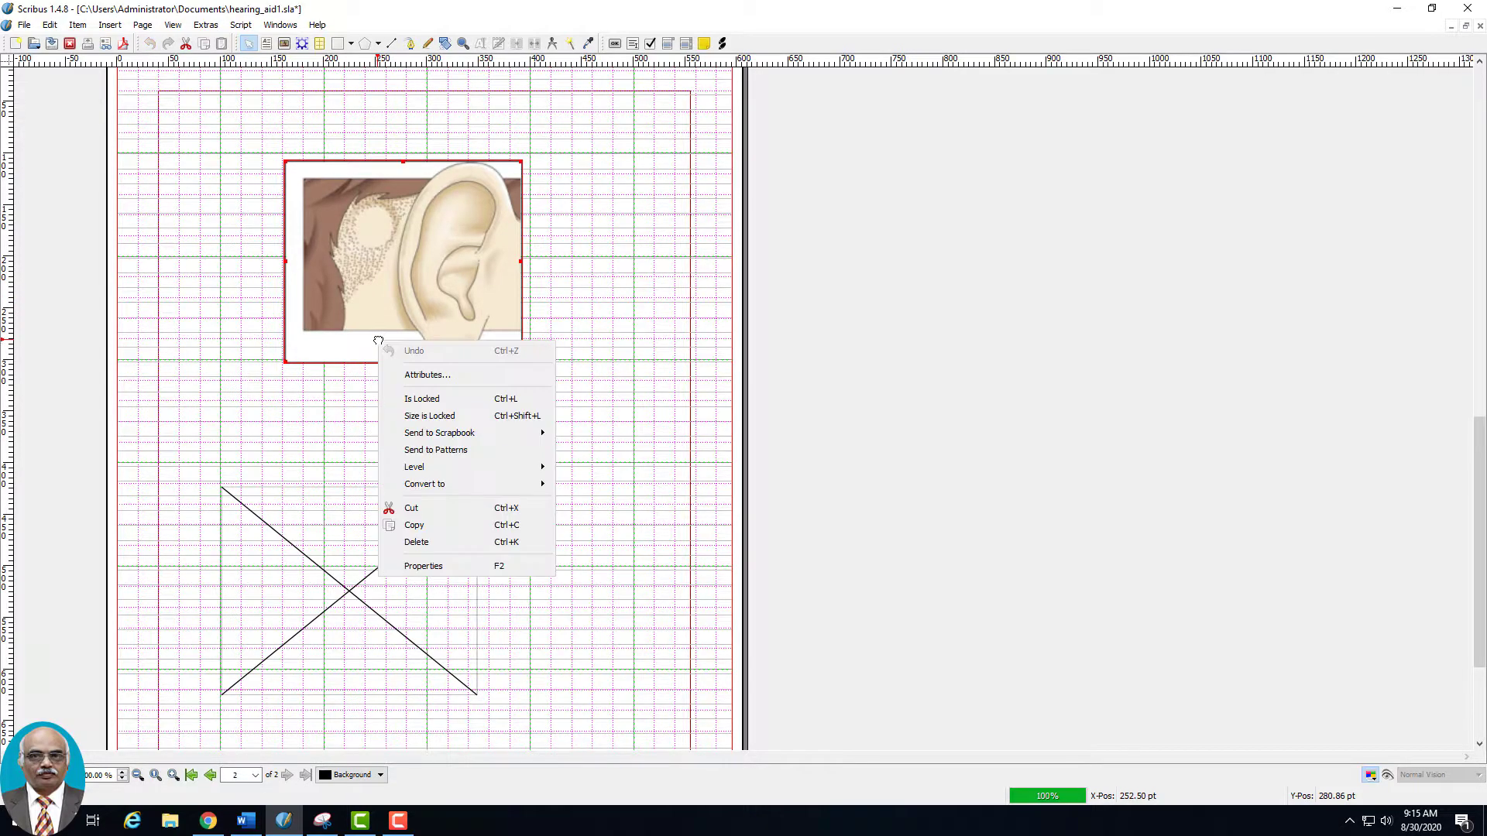
pyautogui.click(458, 570)
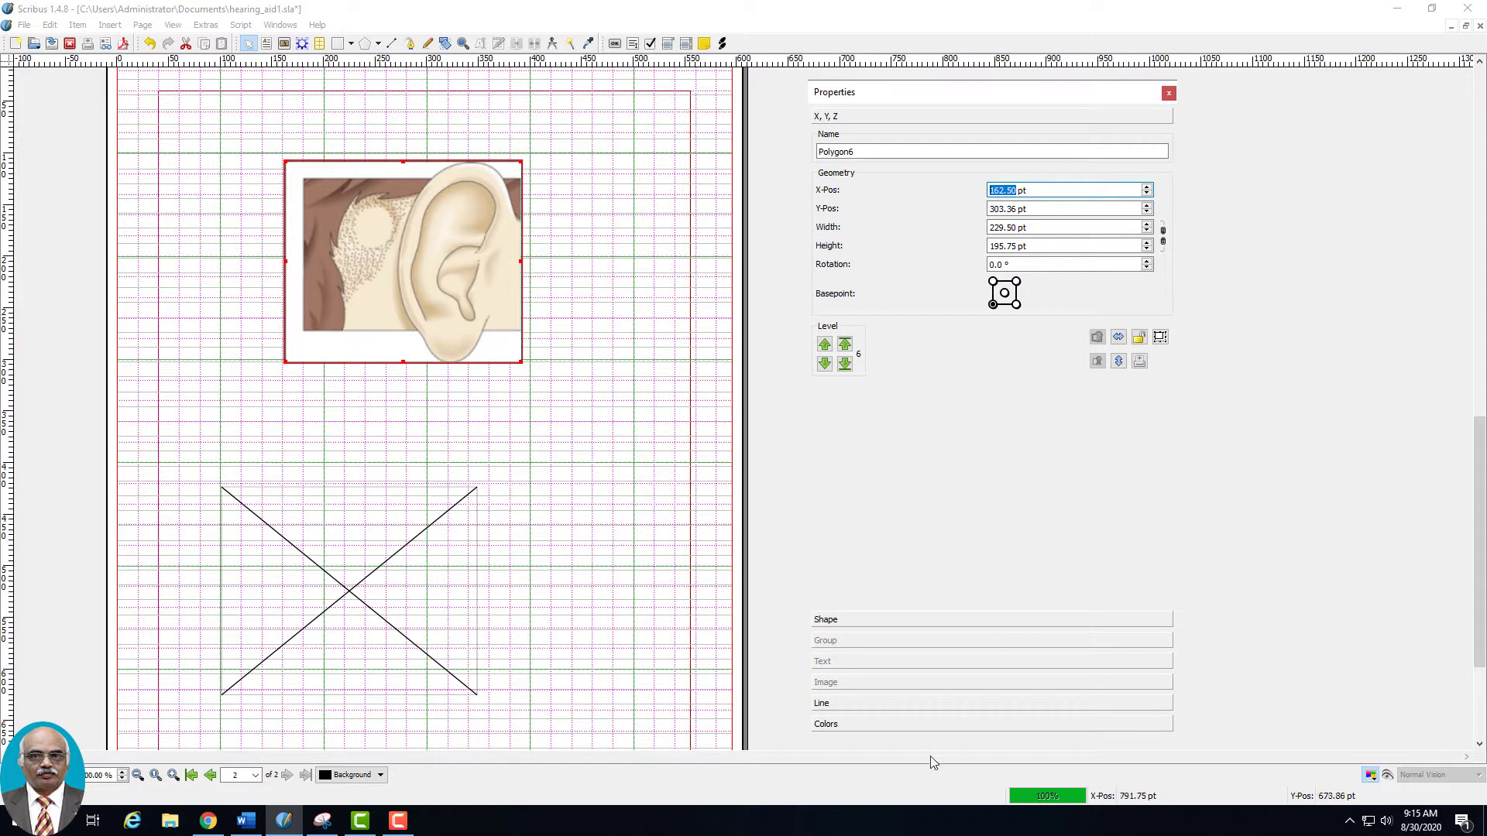
pyautogui.click(888, 620)
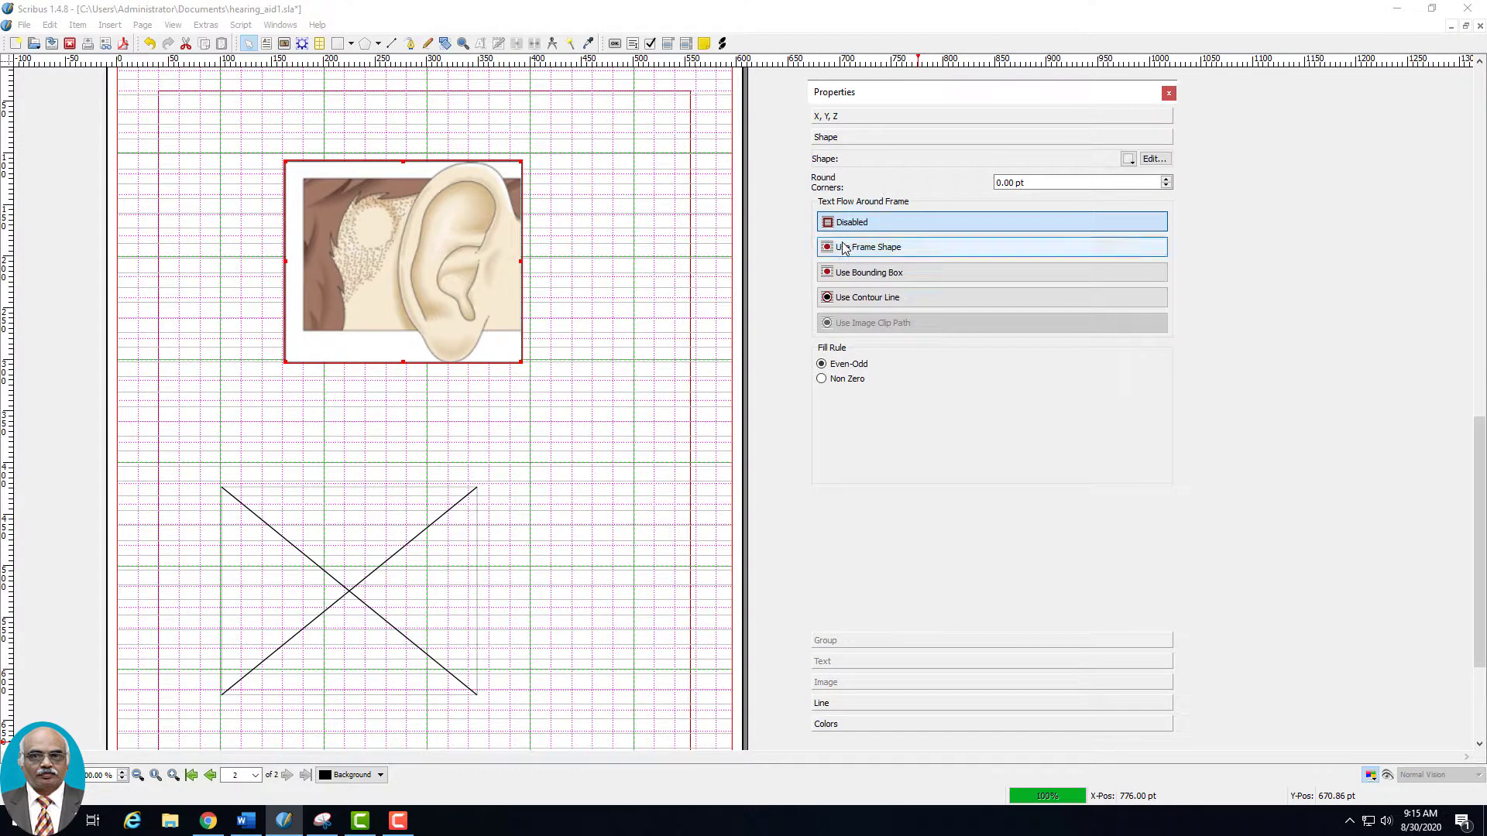
pyautogui.click(853, 703)
pyautogui.click(1061, 258)
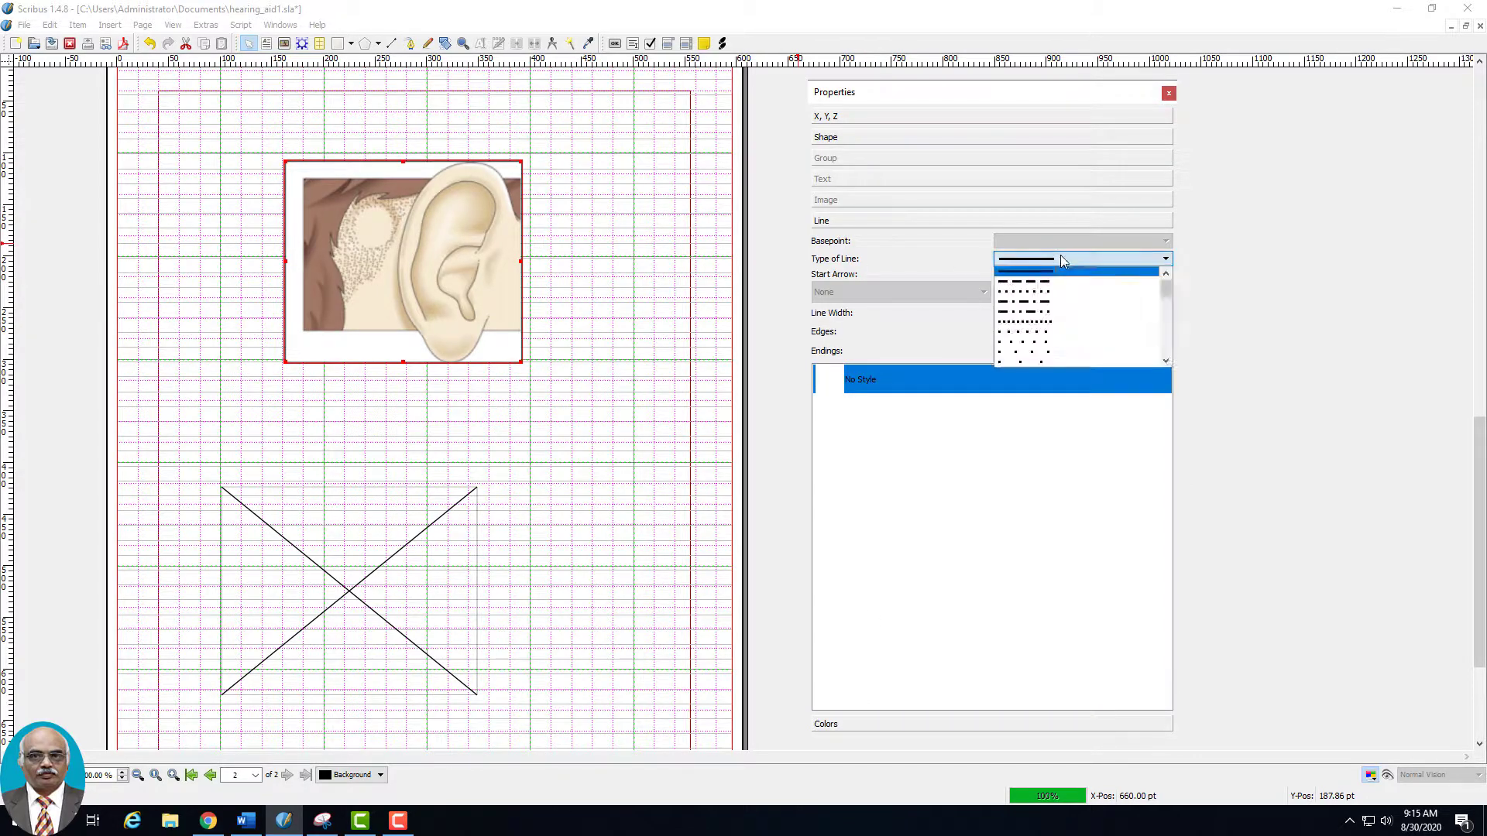
pyautogui.click(1054, 275)
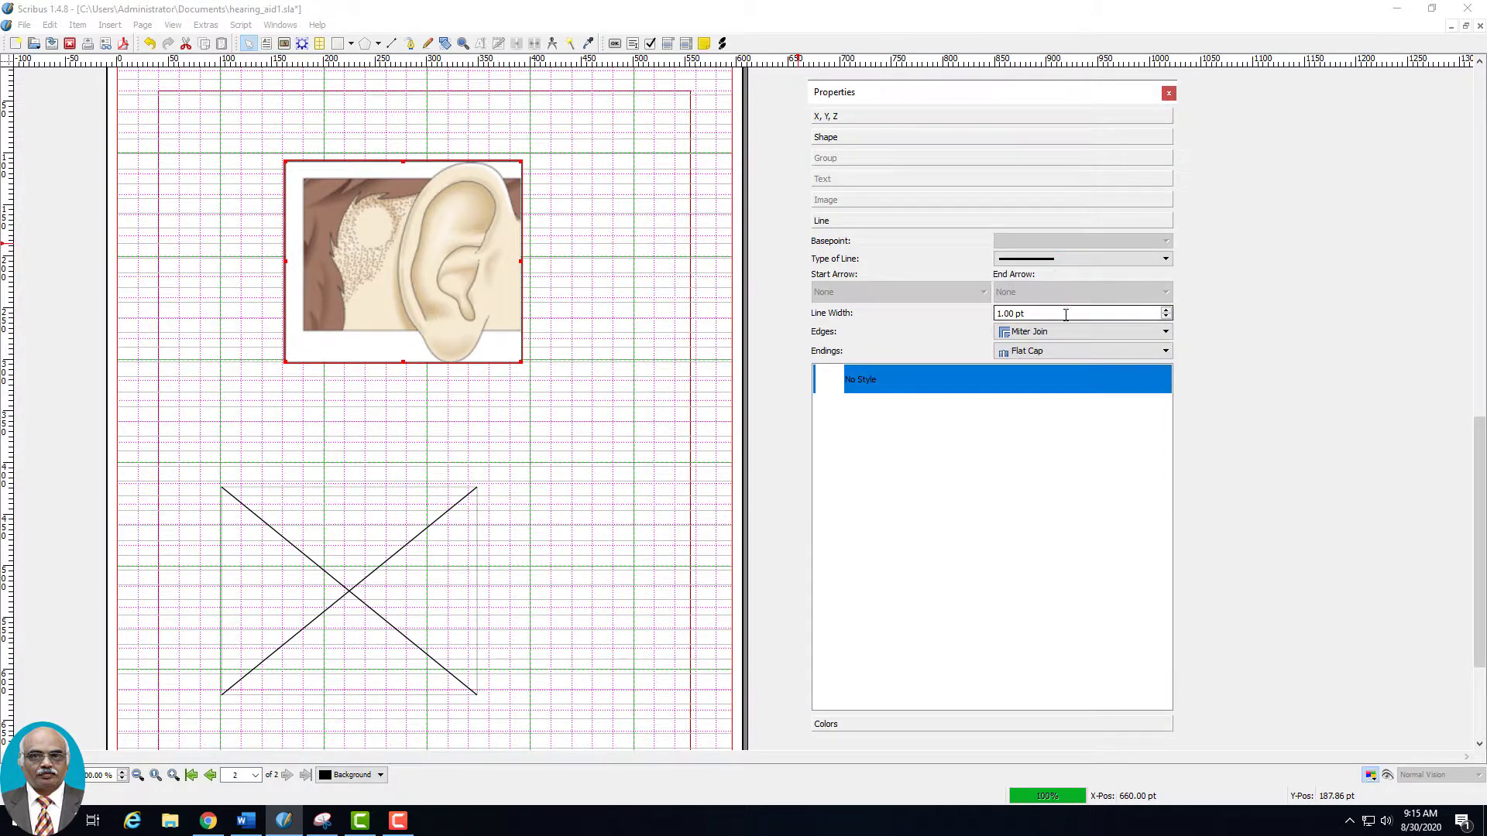
# Step: Set the line width of the rectangle around the ear picture to 8 pt
pyautogui.click(1167, 310)
pyautogui.click(1166, 311)
pyautogui.click(1166, 310)
pyautogui.click(1167, 311)
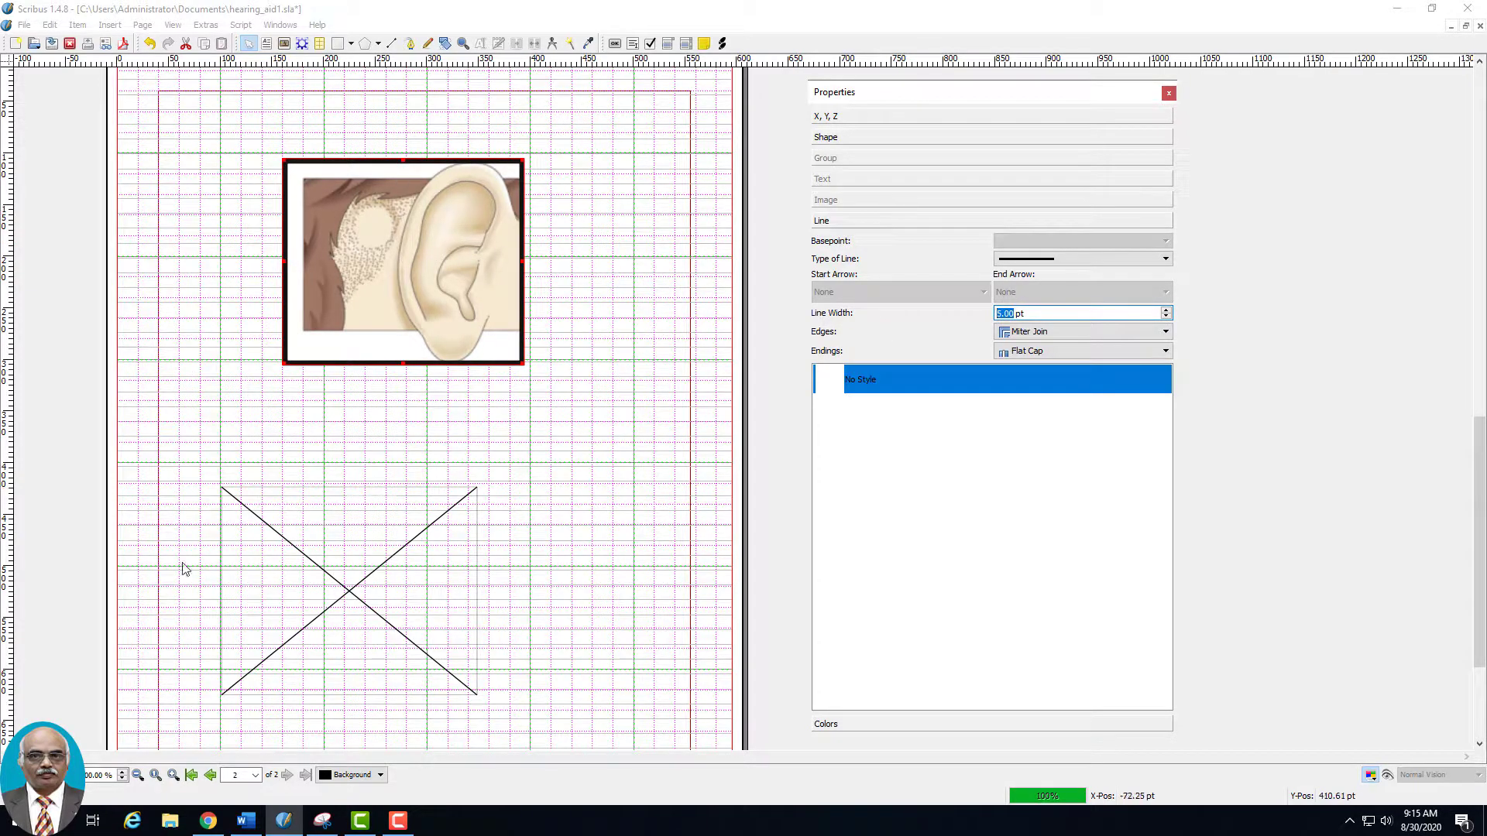
pyautogui.click(1167, 311)
pyautogui.click(1167, 310)
pyautogui.click(1167, 311)
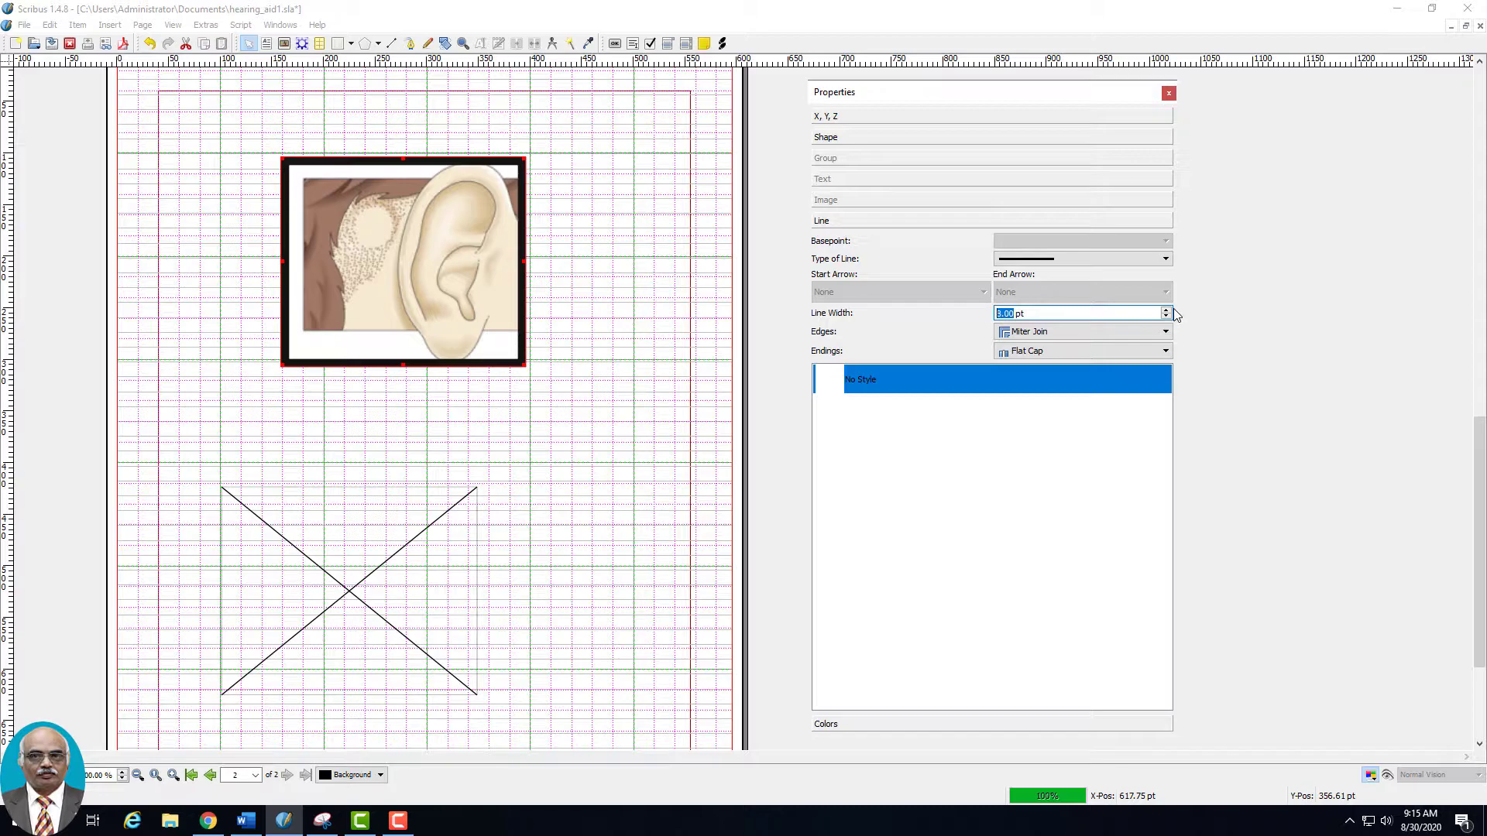
# Step: Try Green, Blue and Yellow for the rectangle's line colour, settle on Cyan, and close its properties
pyautogui.click(848, 725)
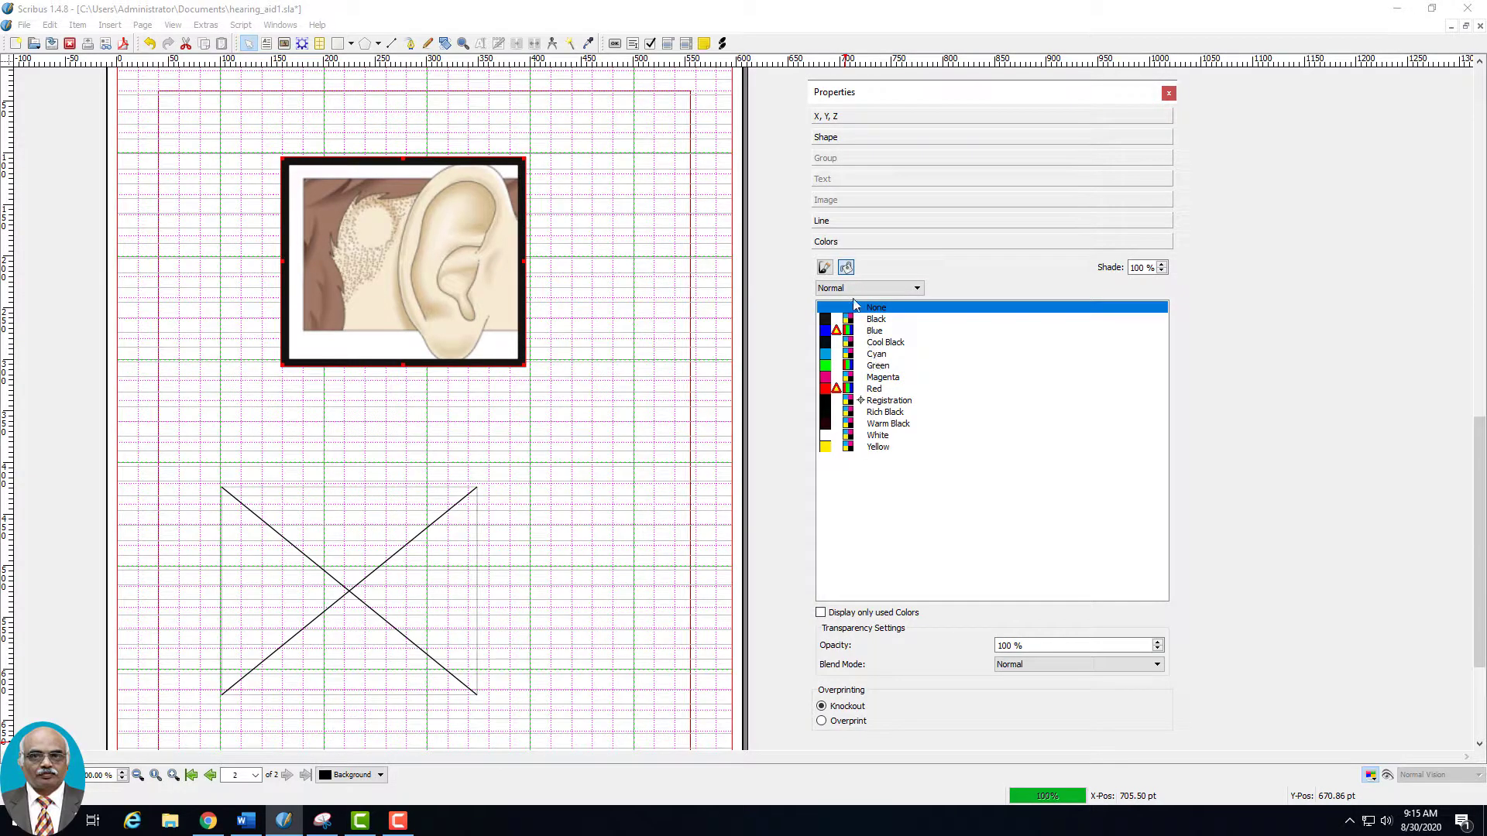
pyautogui.click(824, 268)
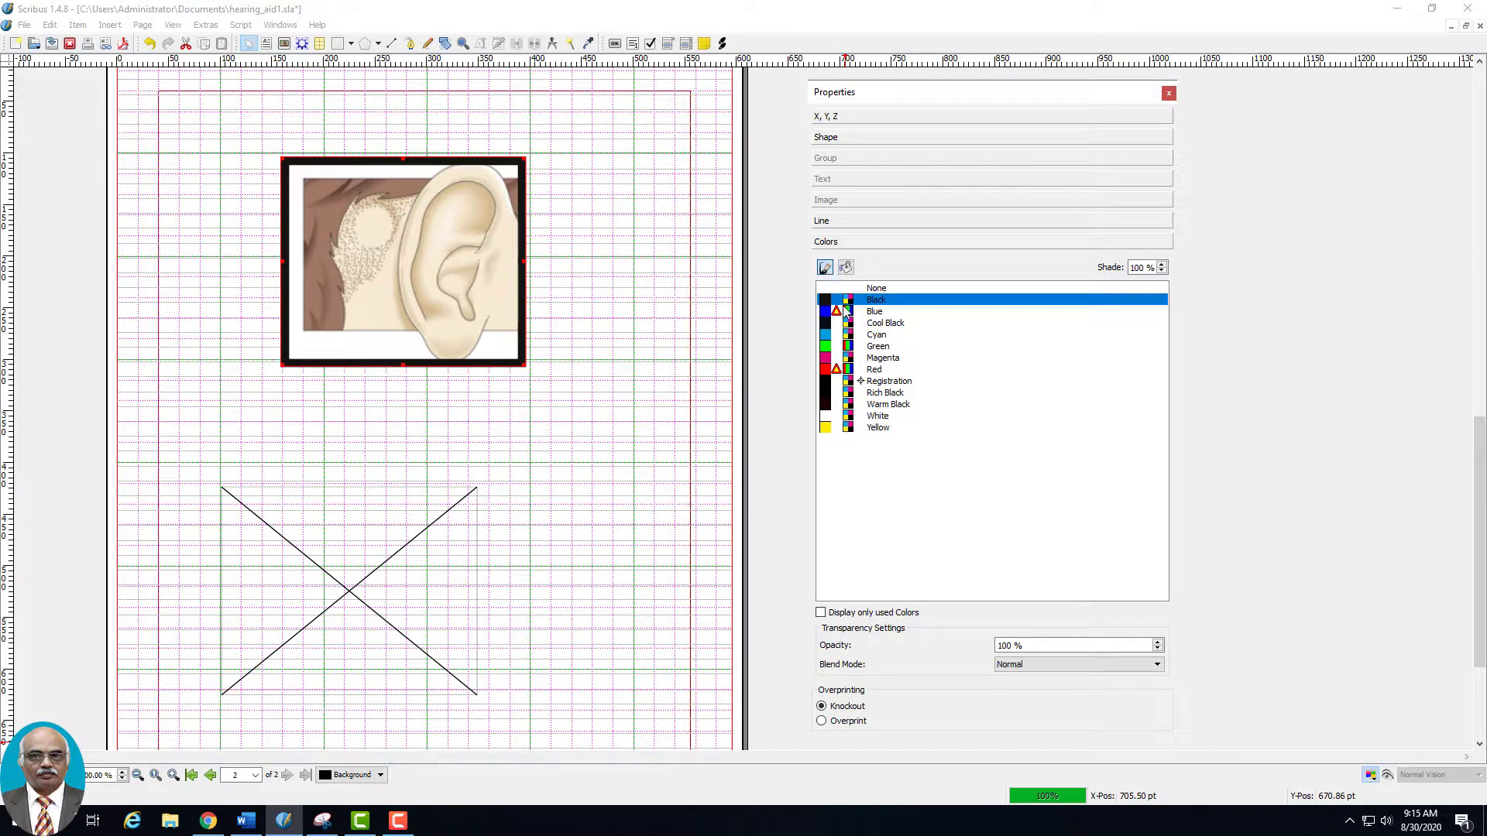
pyautogui.click(829, 346)
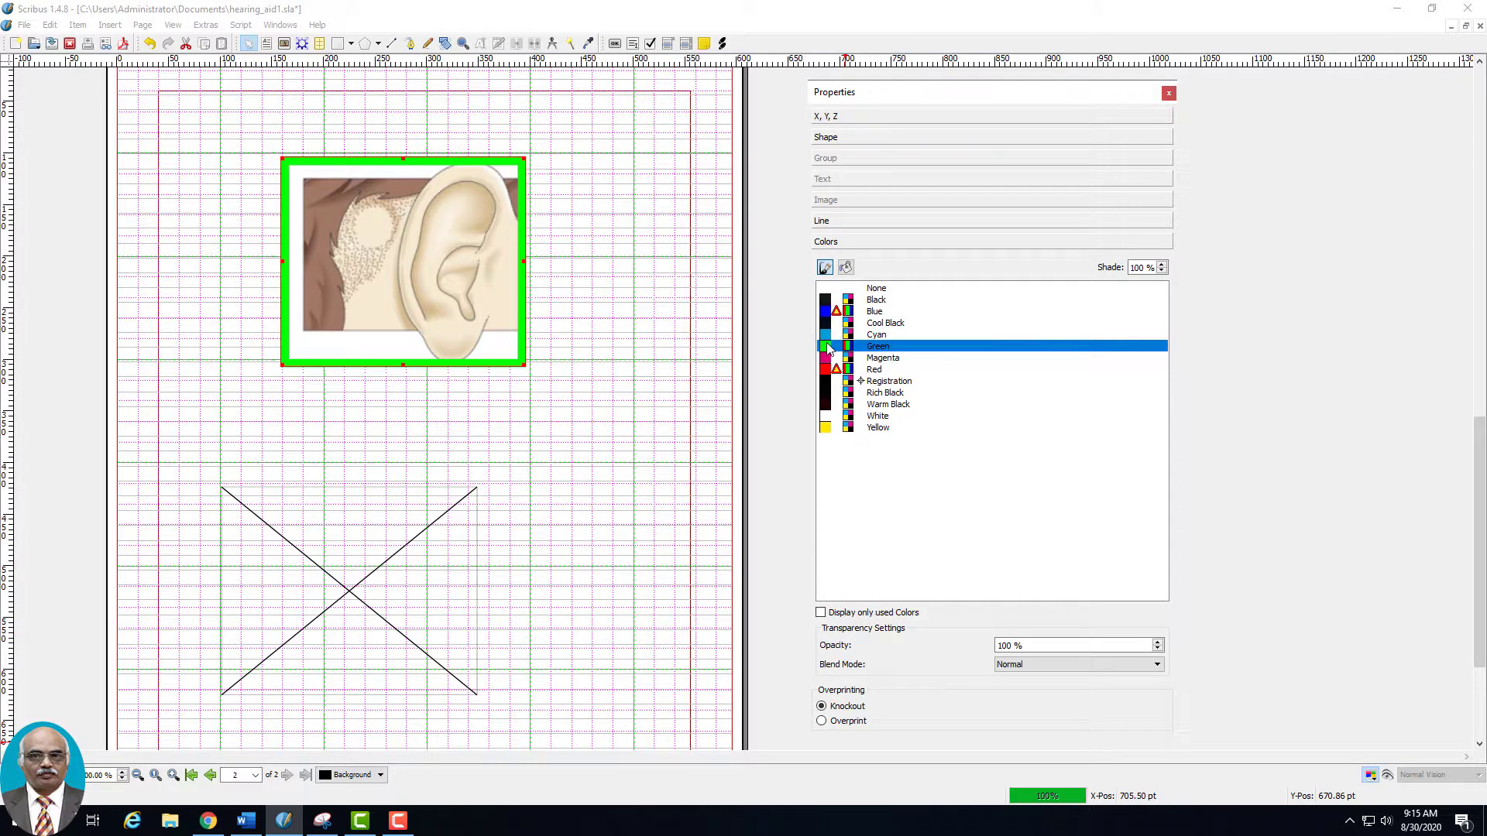
pyautogui.click(829, 336)
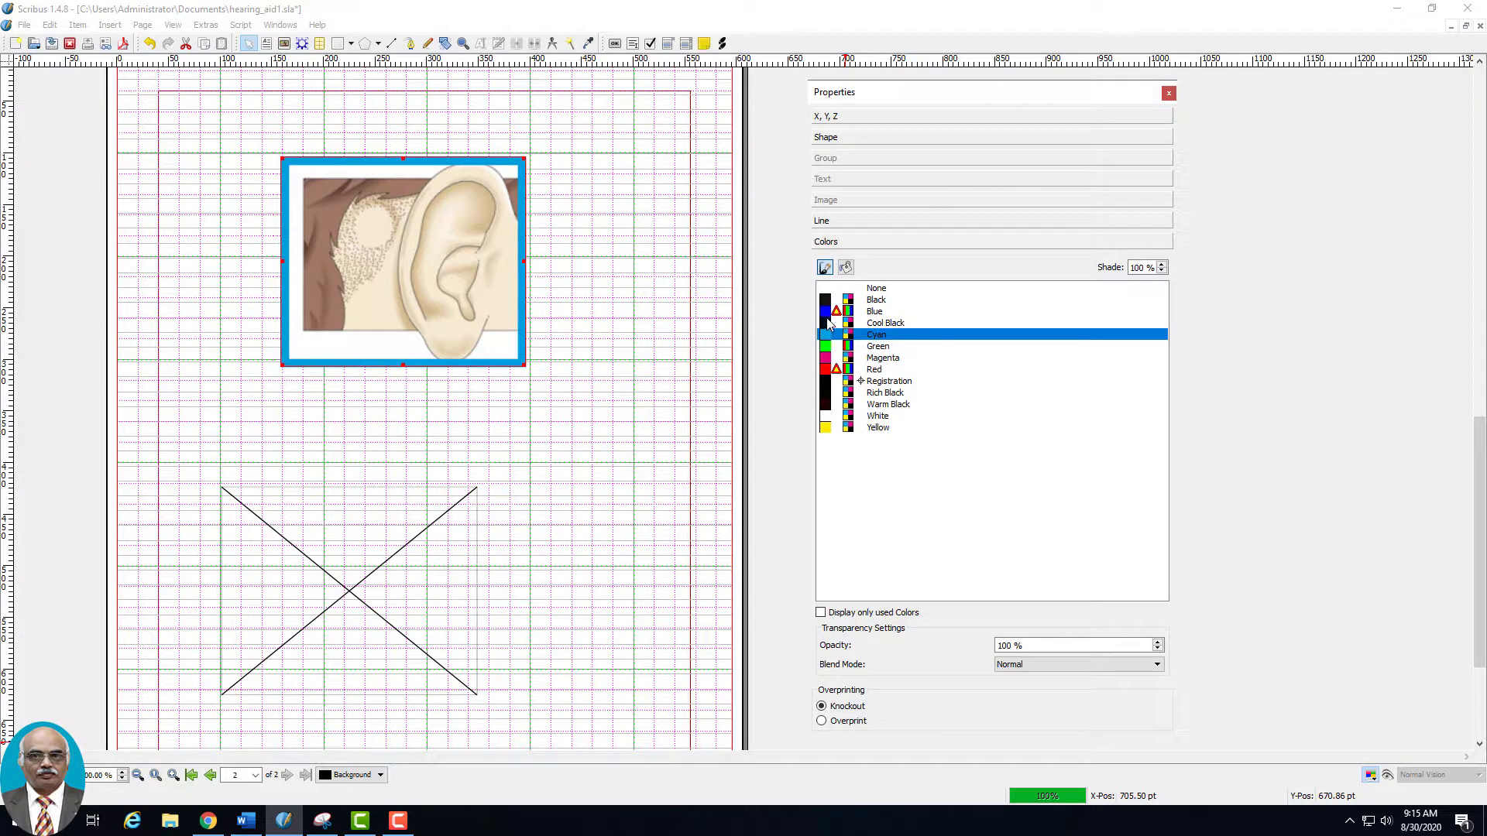
pyautogui.click(829, 312)
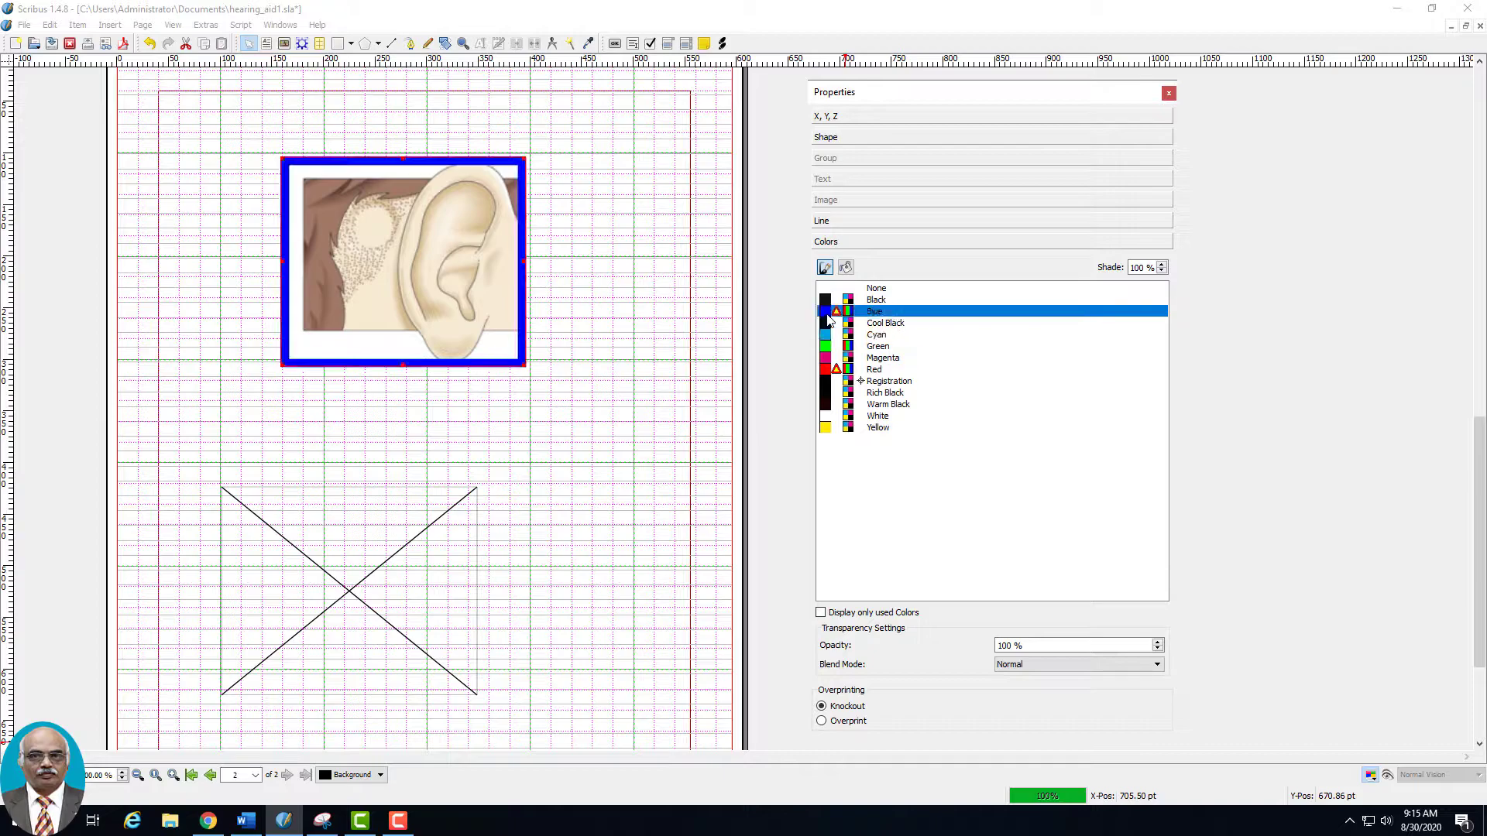
pyautogui.click(828, 428)
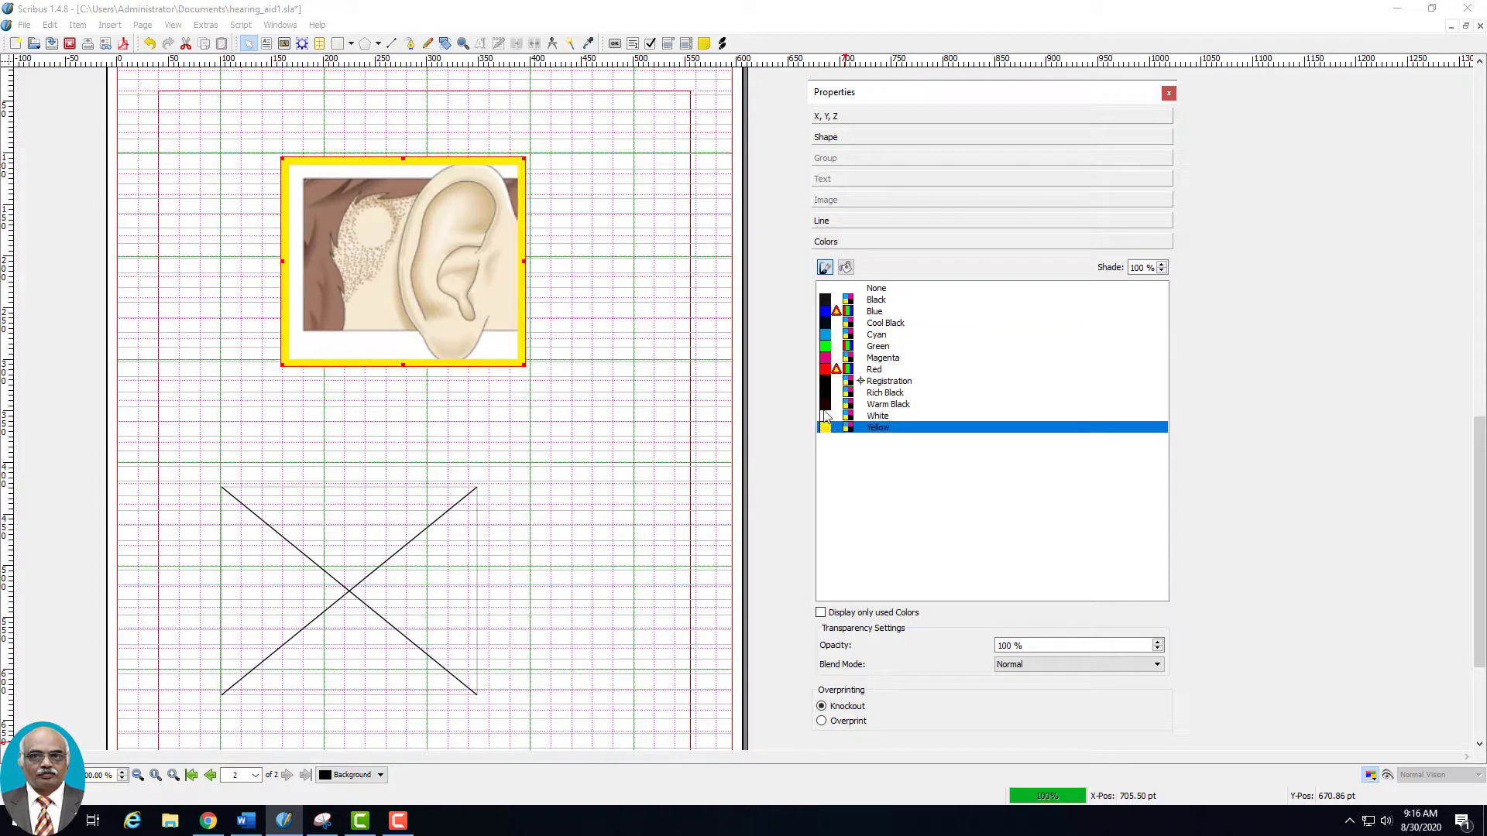
pyautogui.click(826, 336)
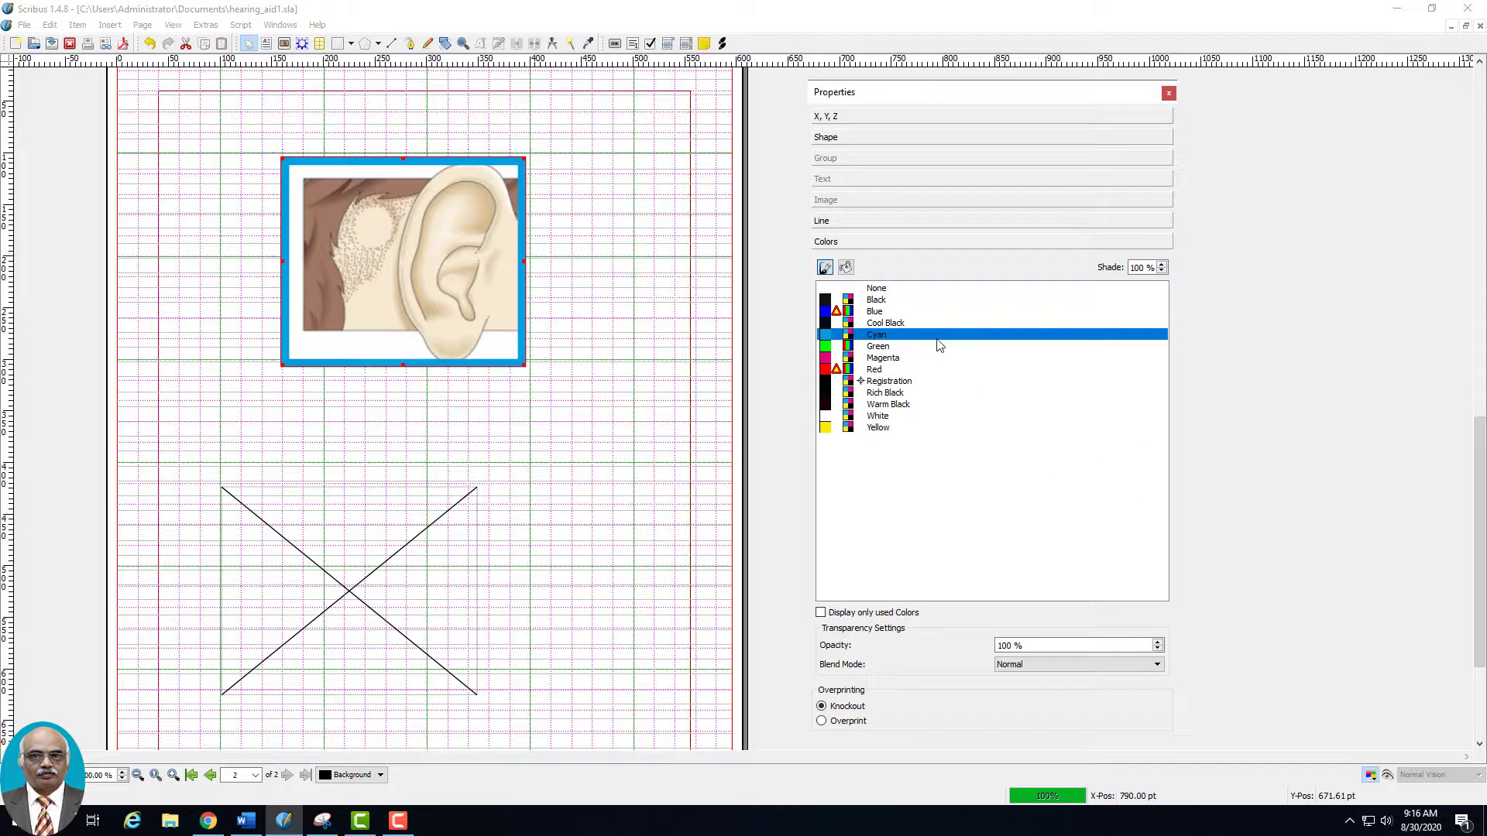
pyautogui.click(858, 141)
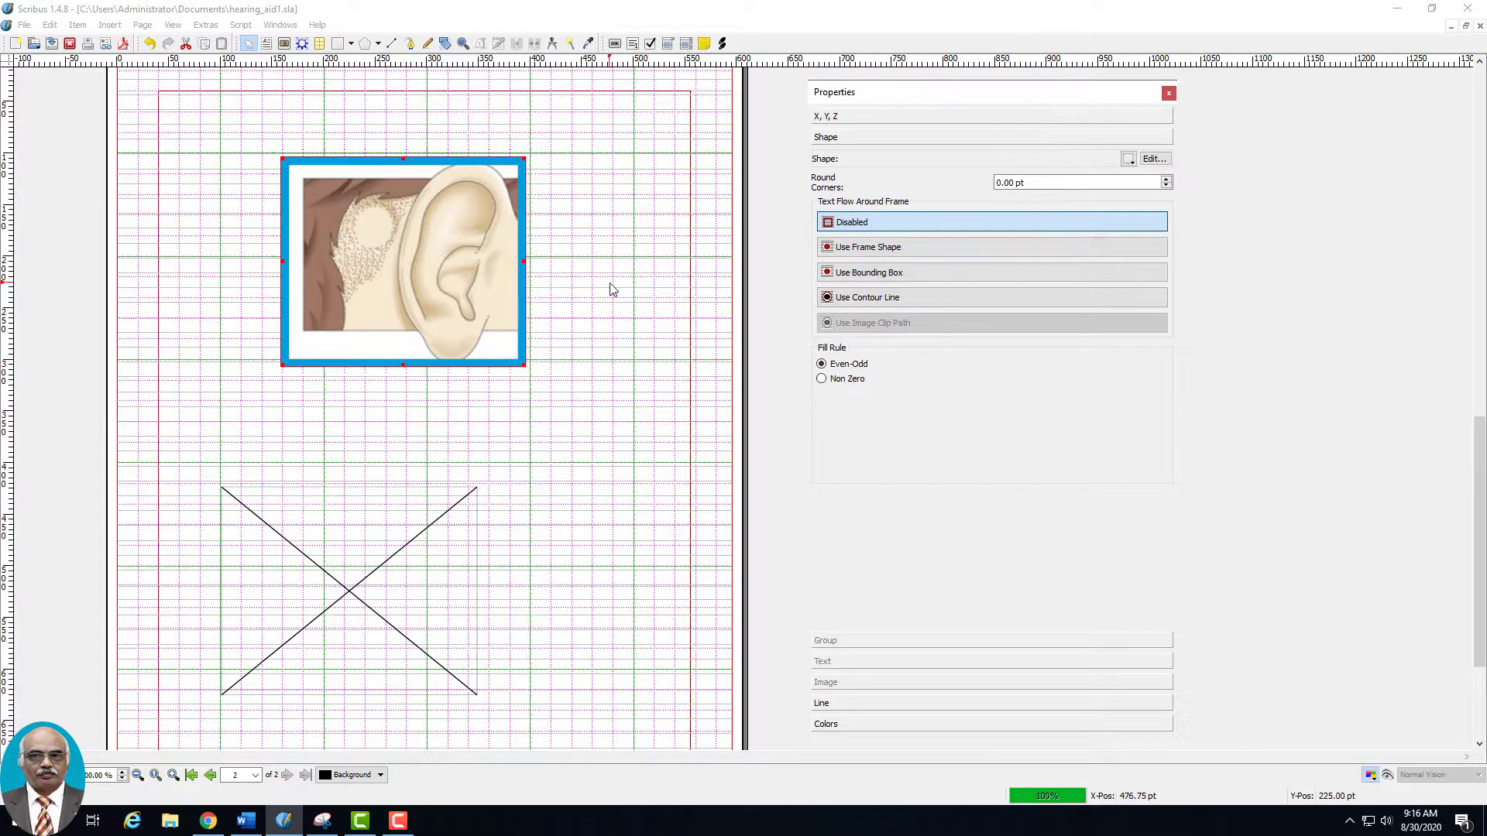
pyautogui.click(1169, 93)
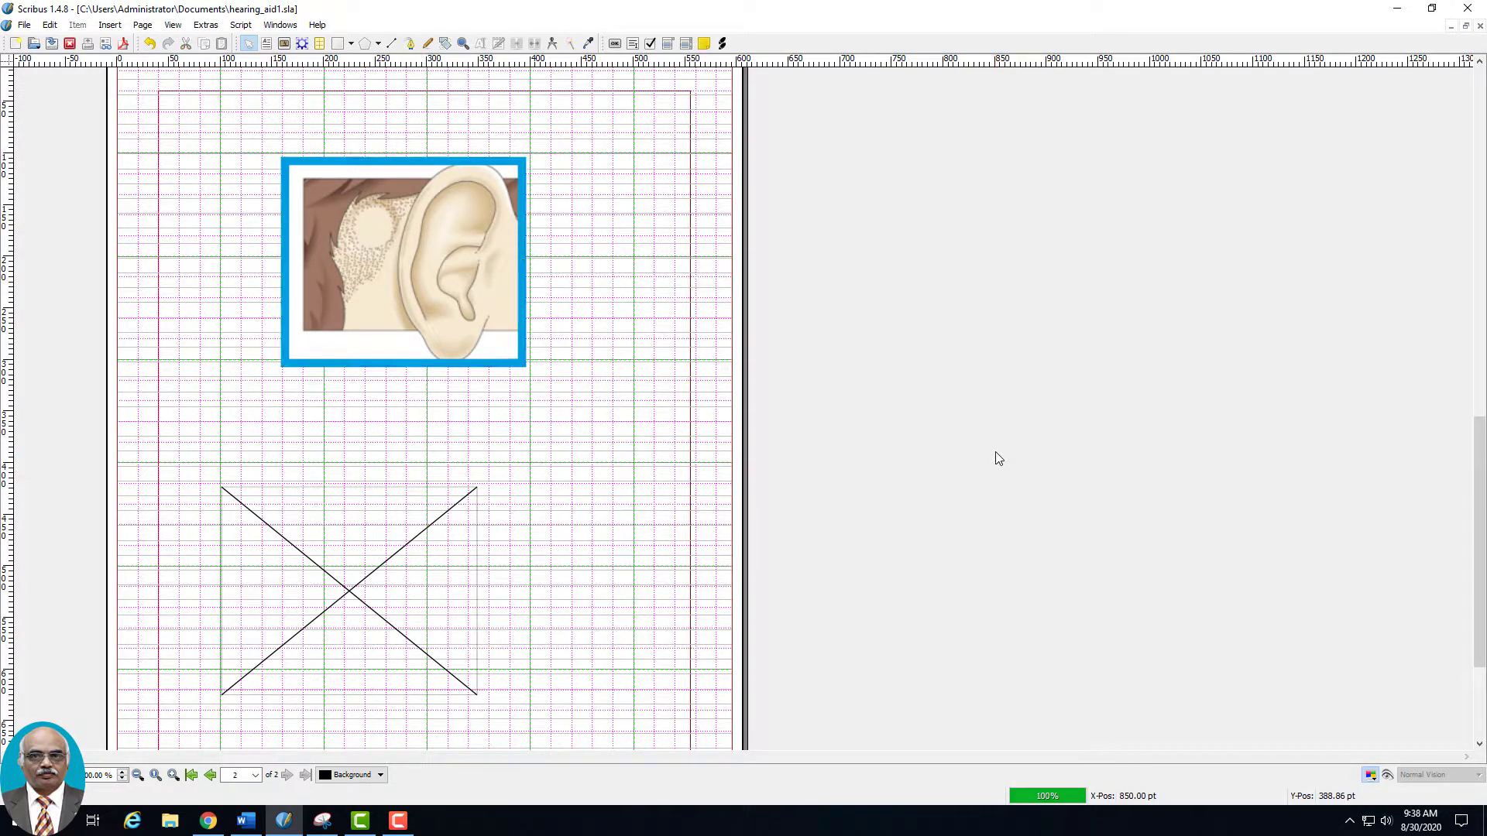
# Step: Move the empty lower image frame closer beneath the ear picture and load ear_trumpet.jpg into it
pyautogui.click(338, 551)
pyautogui.moveTo(339, 550); pyautogui.dragTo(380, 521)
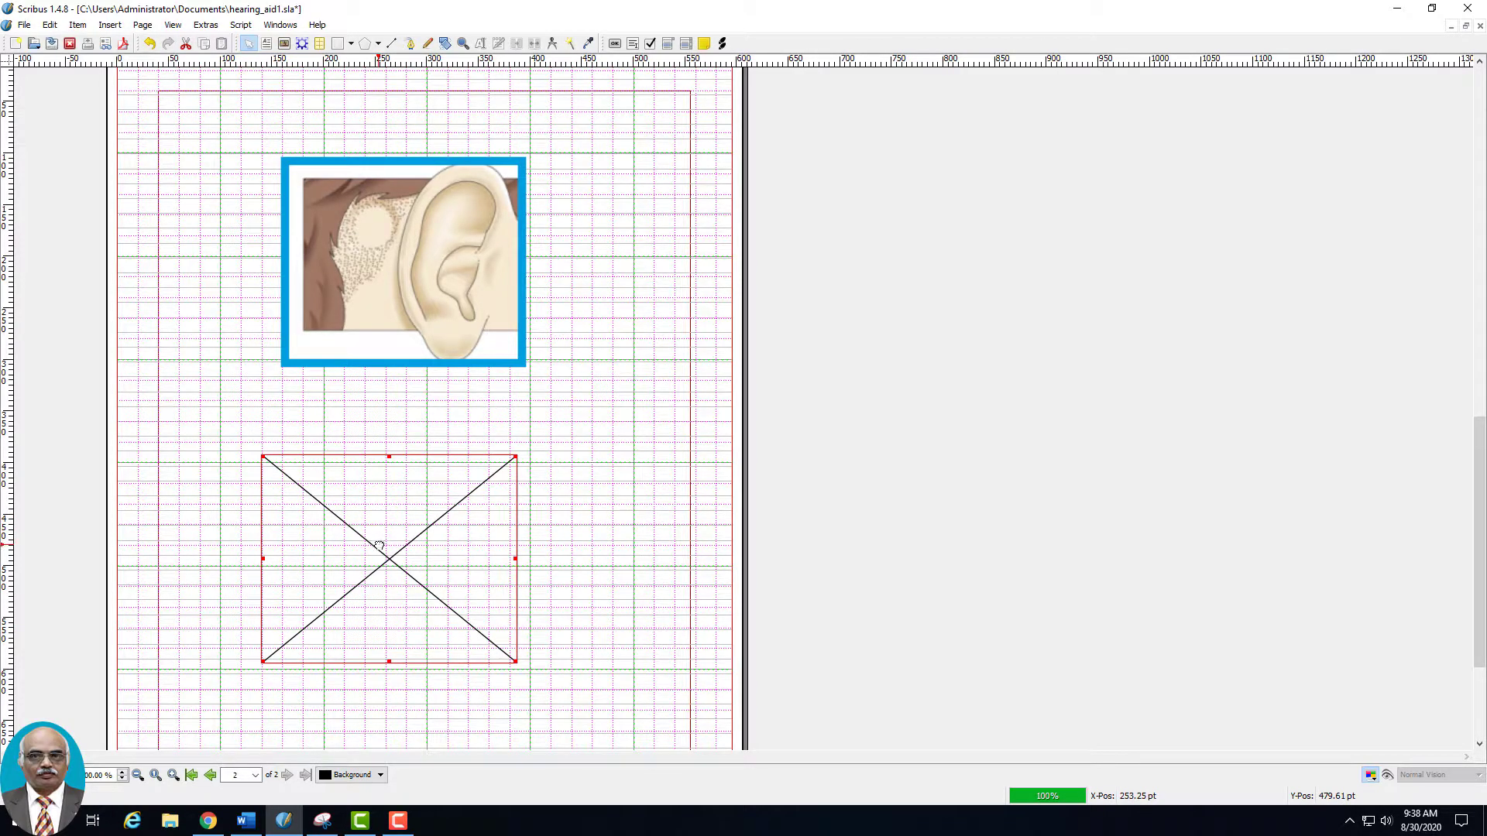
pyautogui.doubleClick(379, 545)
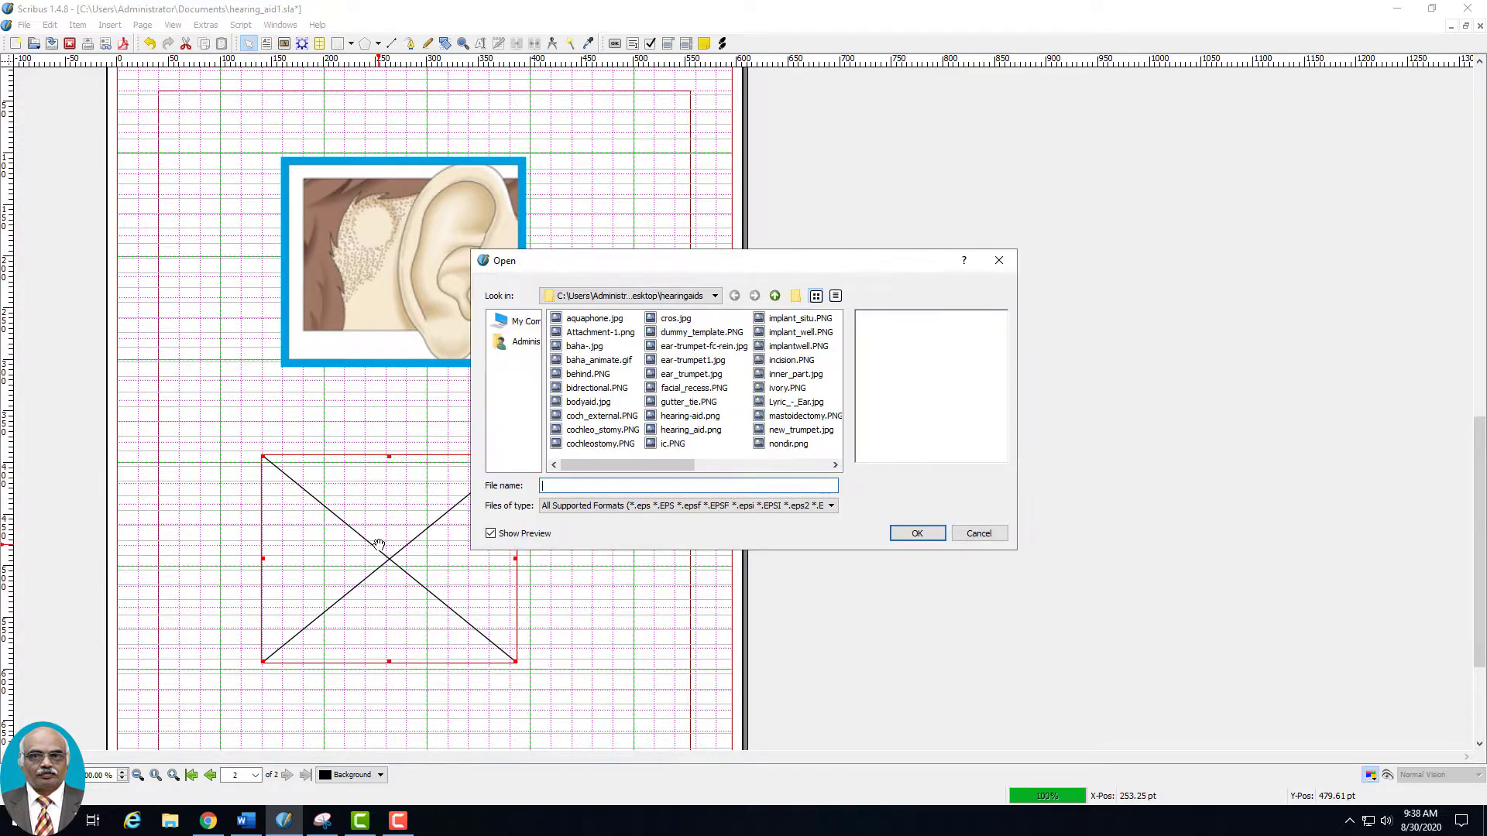
pyautogui.click(693, 361)
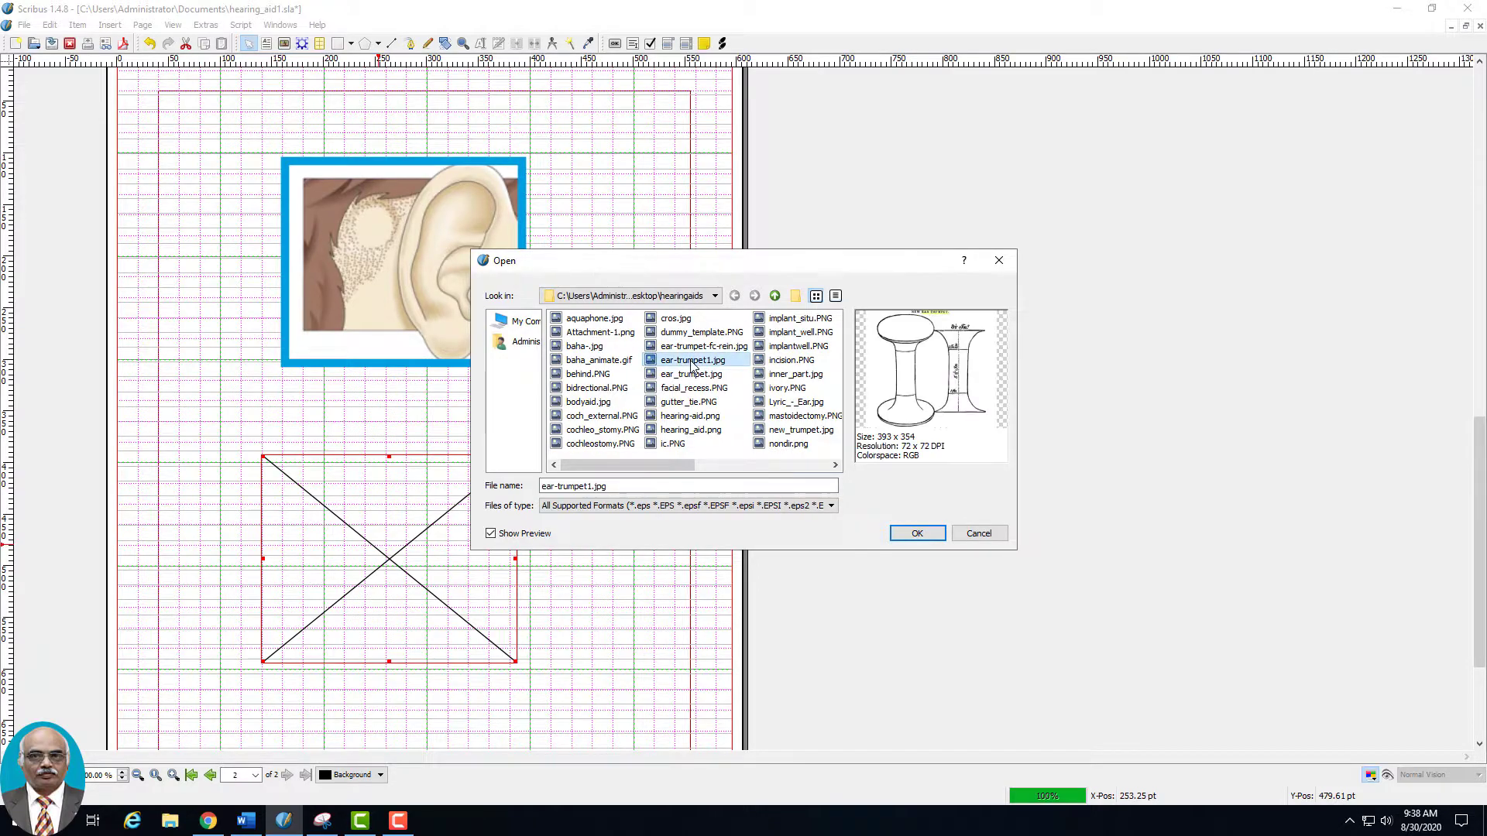
pyautogui.click(686, 375)
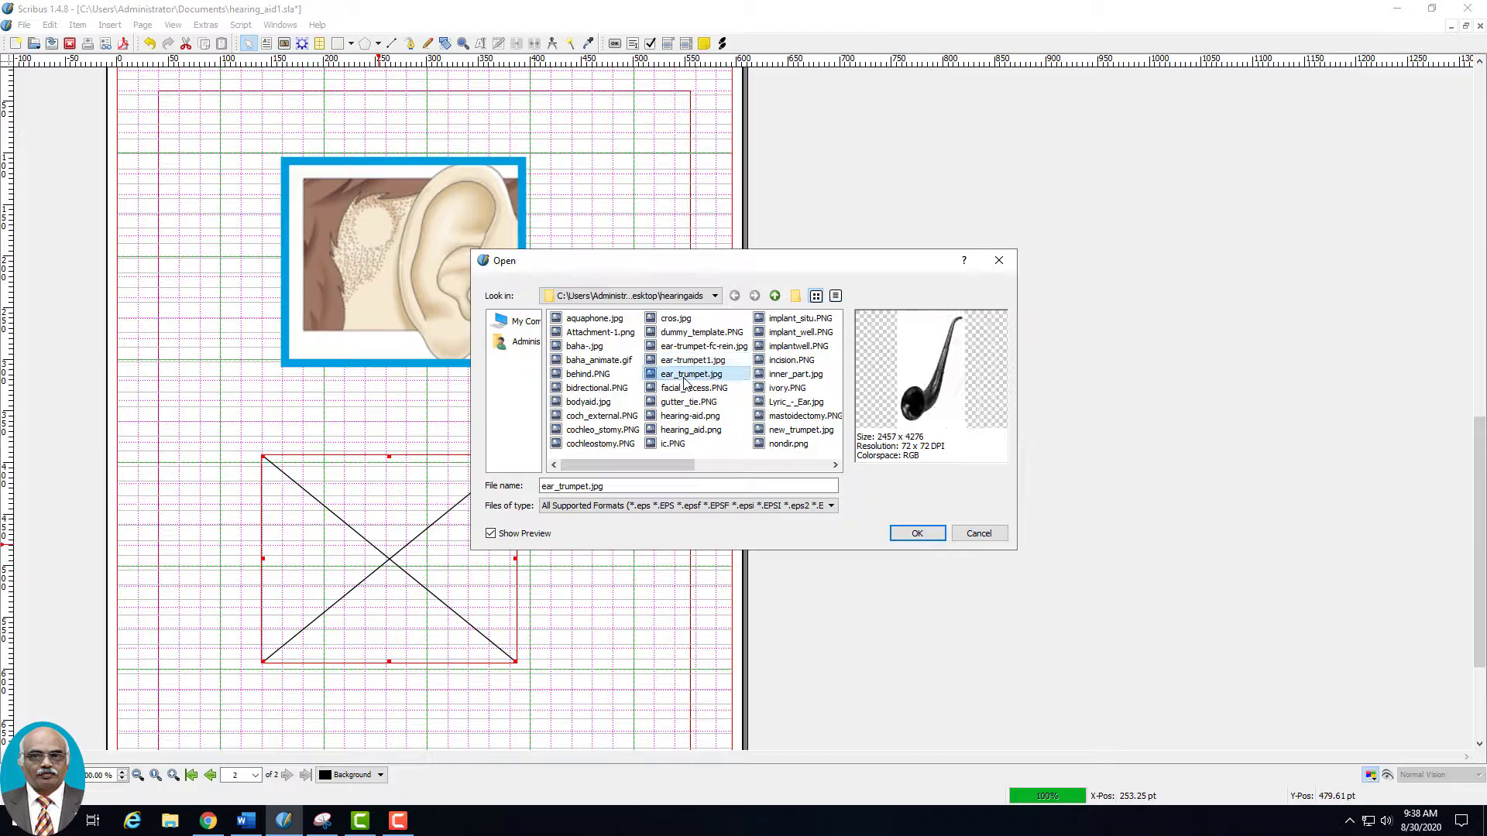
pyautogui.click(932, 536)
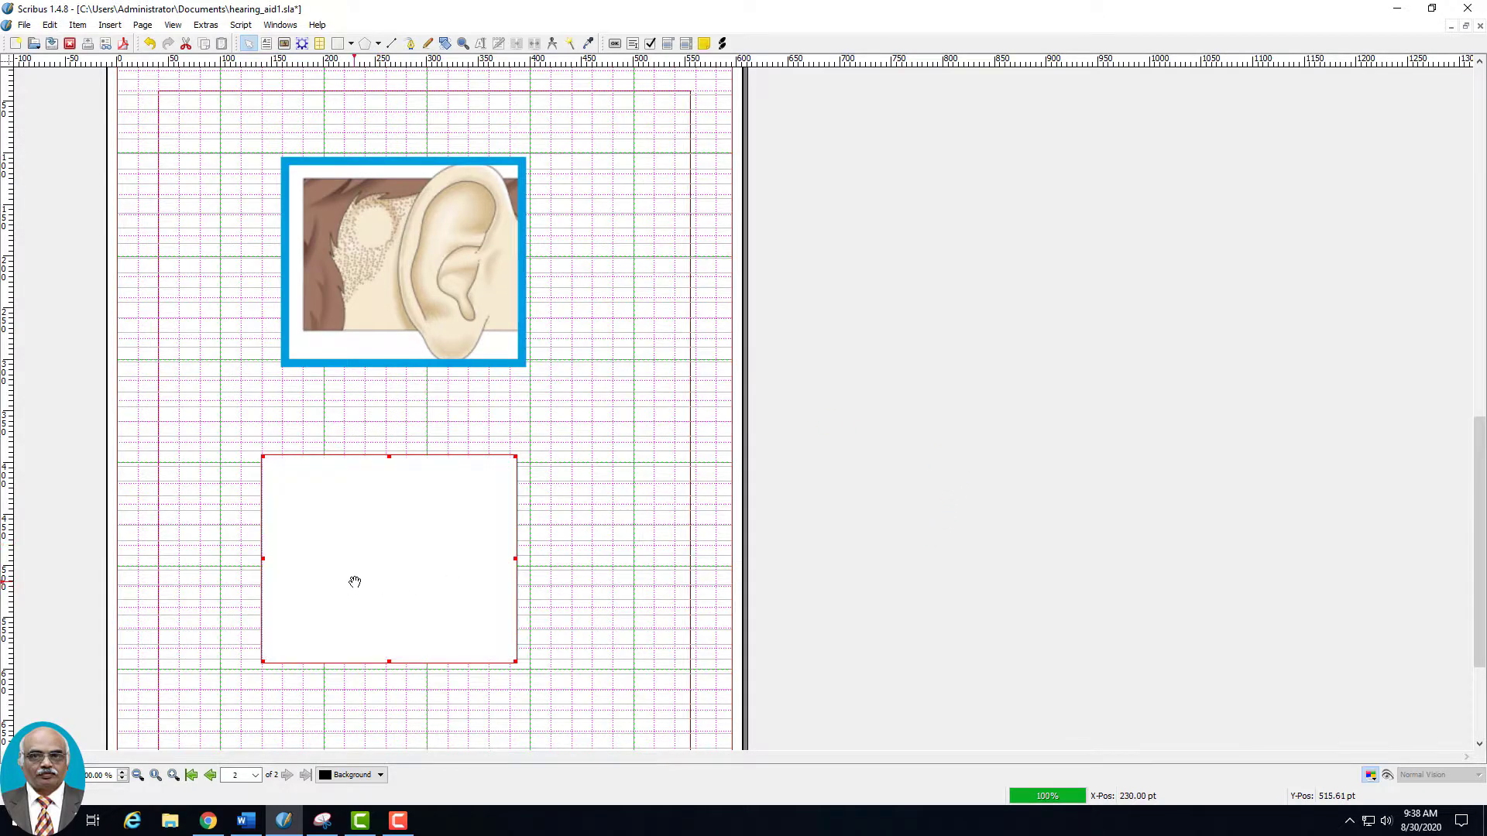
# Step: Try to bring the ear trumpet into view by shifting the picture inside the lower frame
pyautogui.moveTo(400, 540)
pyautogui.mouseDown()
pyautogui.moveTo(342, 564)
pyautogui.moveTo(412, 534)
pyautogui.moveTo(399, 537)
pyautogui.mouseUp()
pyautogui.doubleClick(399, 538)
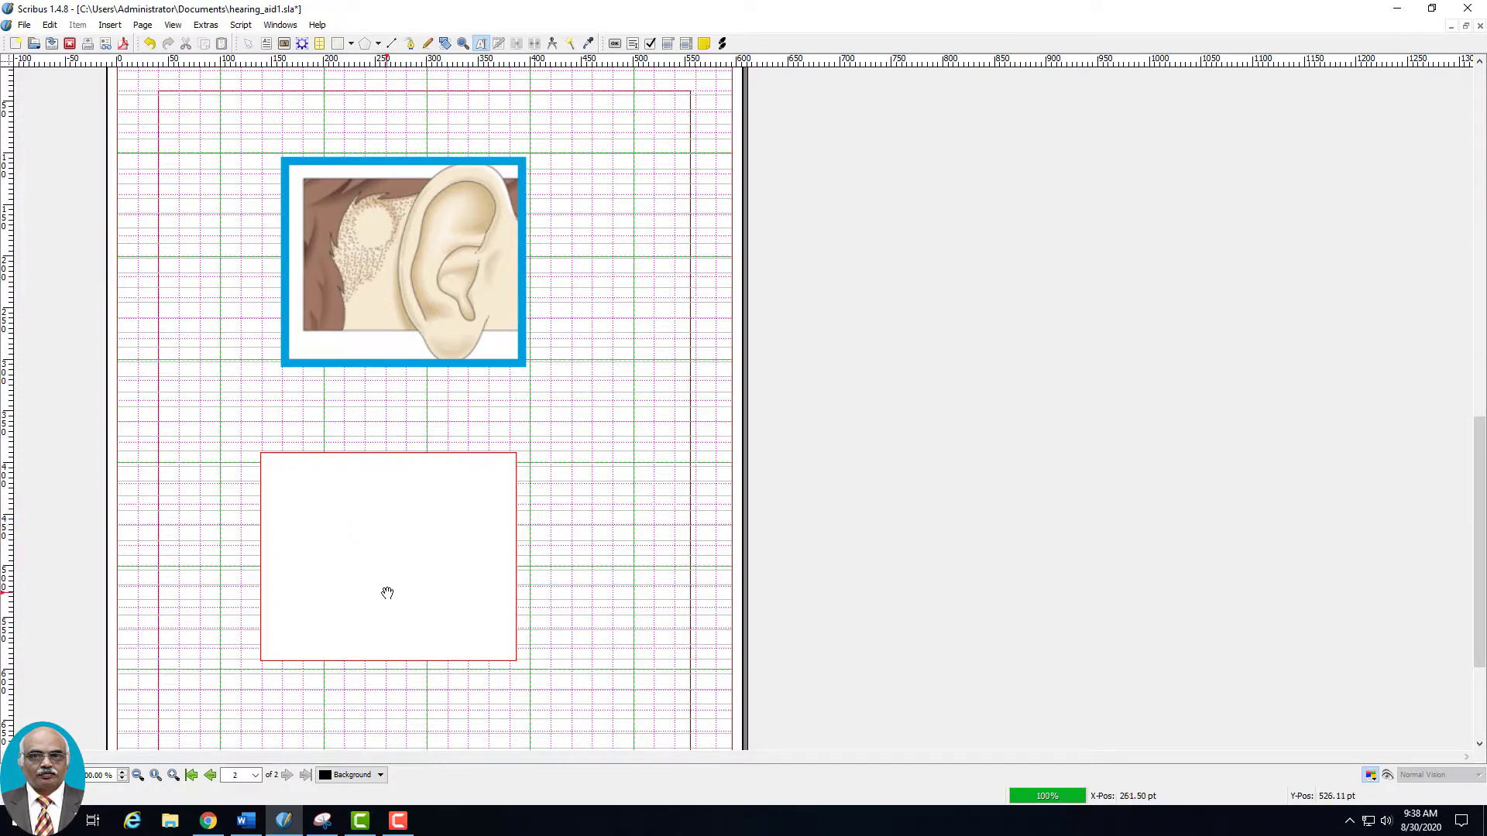
pyautogui.rightClick(368, 556)
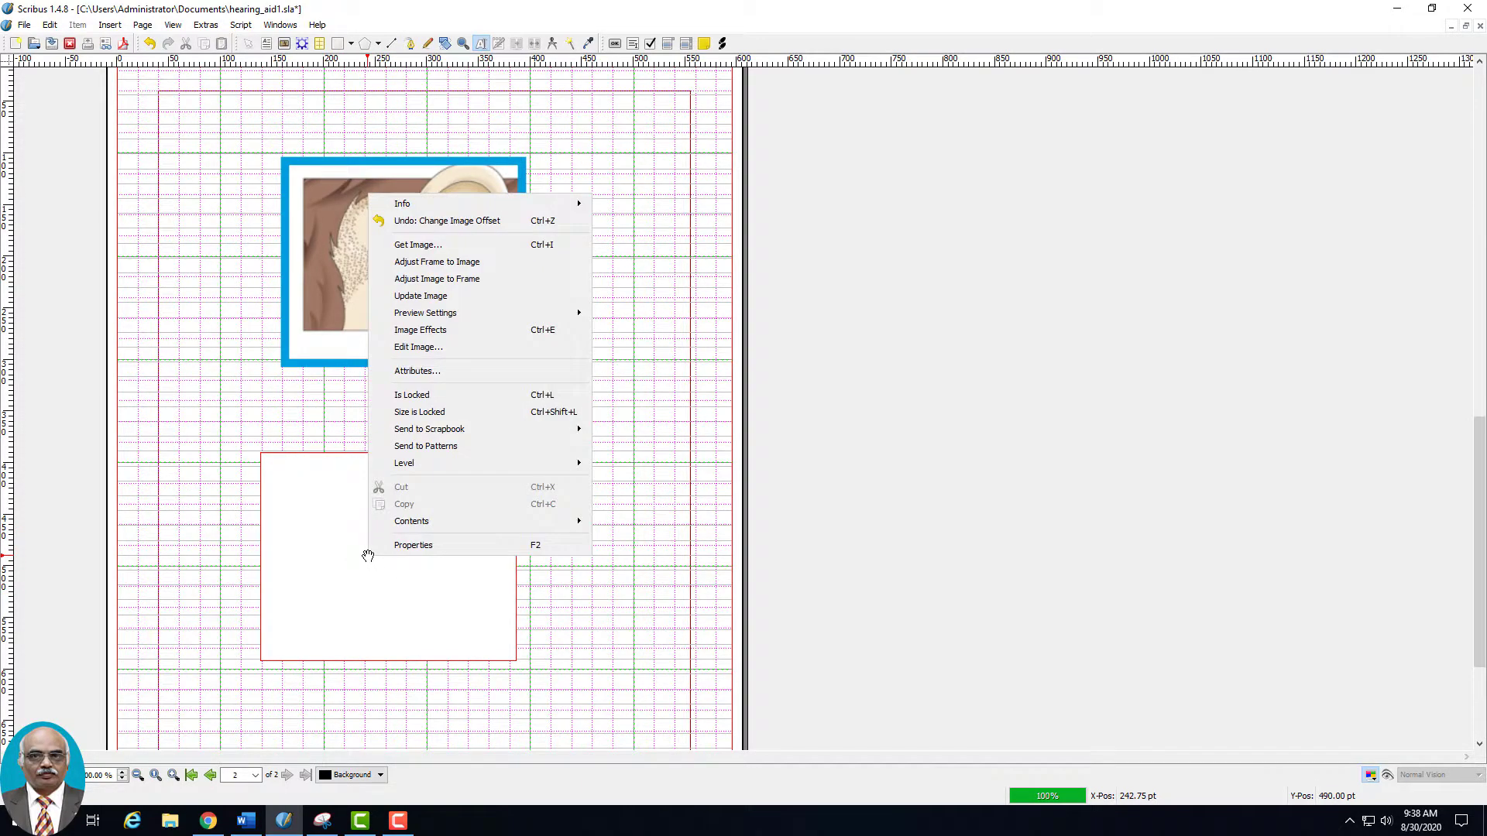
pyautogui.click(347, 620)
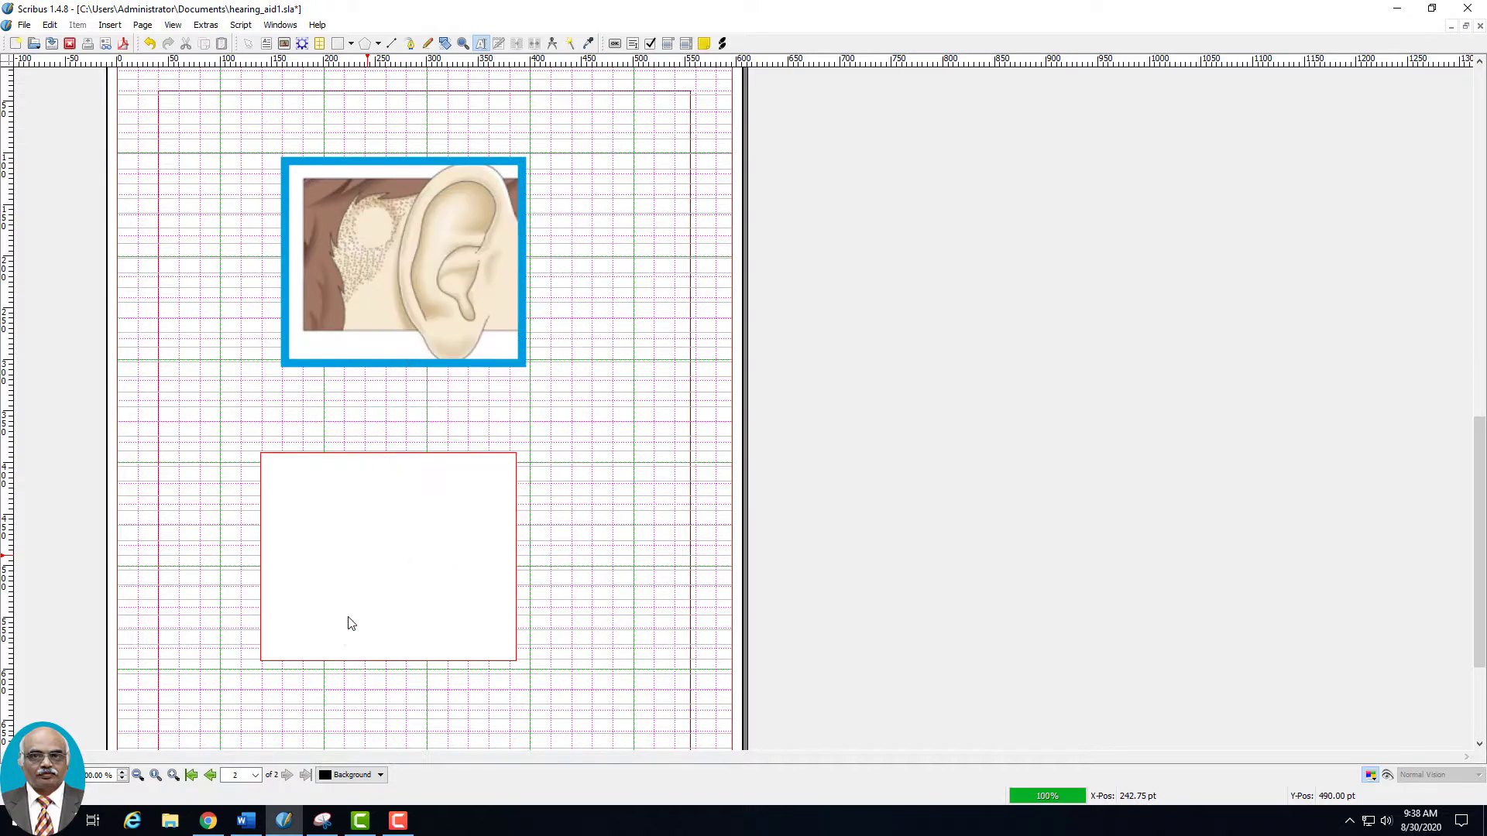
pyautogui.rightClick(364, 585)
pyautogui.click(365, 590)
pyautogui.press('Escape')
pyautogui.click(289, 511)
pyautogui.moveTo(455, 561); pyautogui.dragTo(424, 559)
pyautogui.doubleClick(417, 563)
pyautogui.rightClick(374, 587)
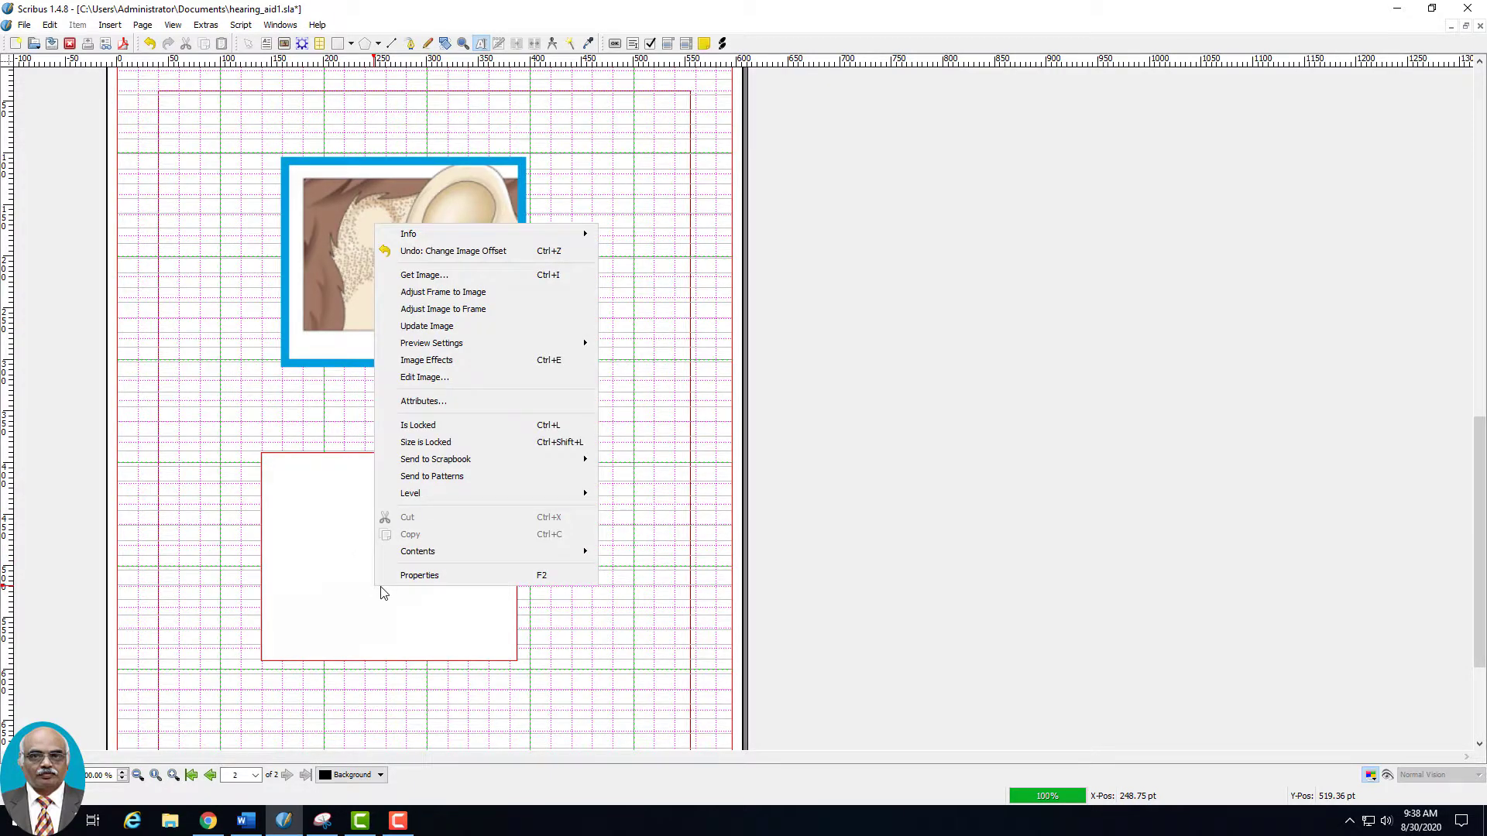
pyautogui.click(434, 707)
# Step: Fit the ear trumpet picture to the size of the lower image frame
pyautogui.click(431, 662)
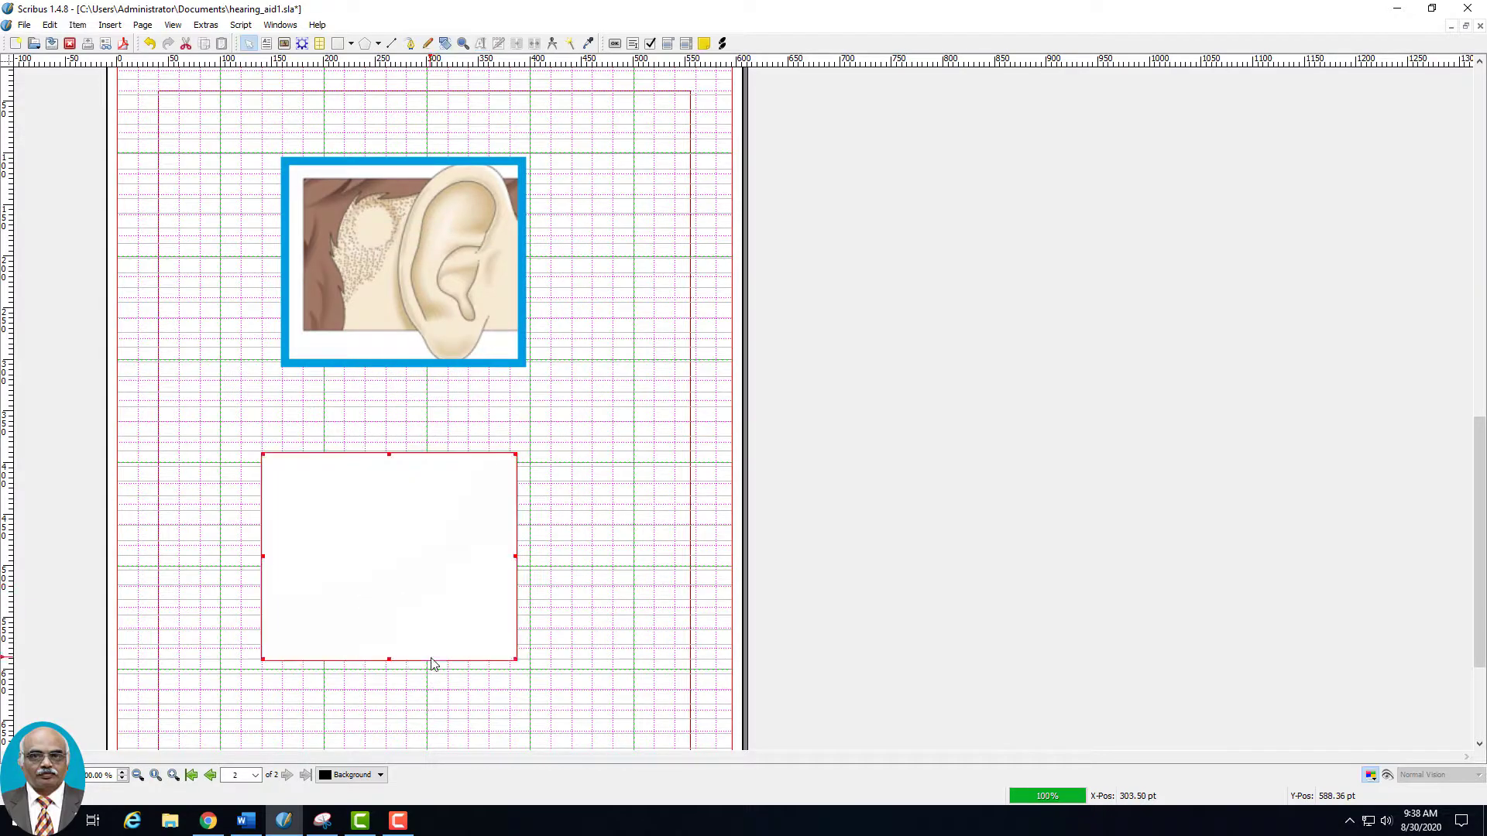
pyautogui.rightClick(431, 658)
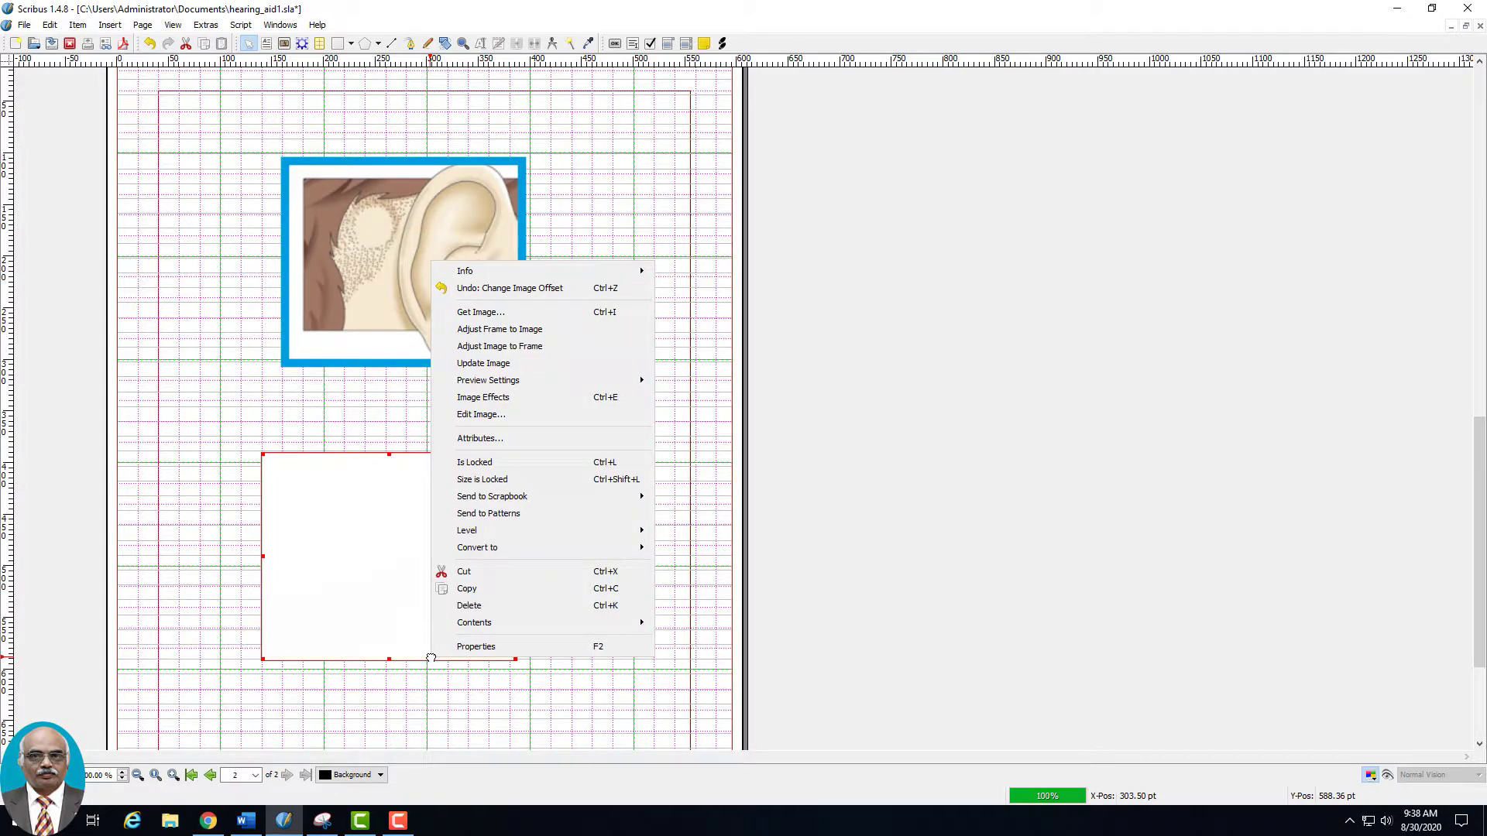
pyautogui.click(538, 346)
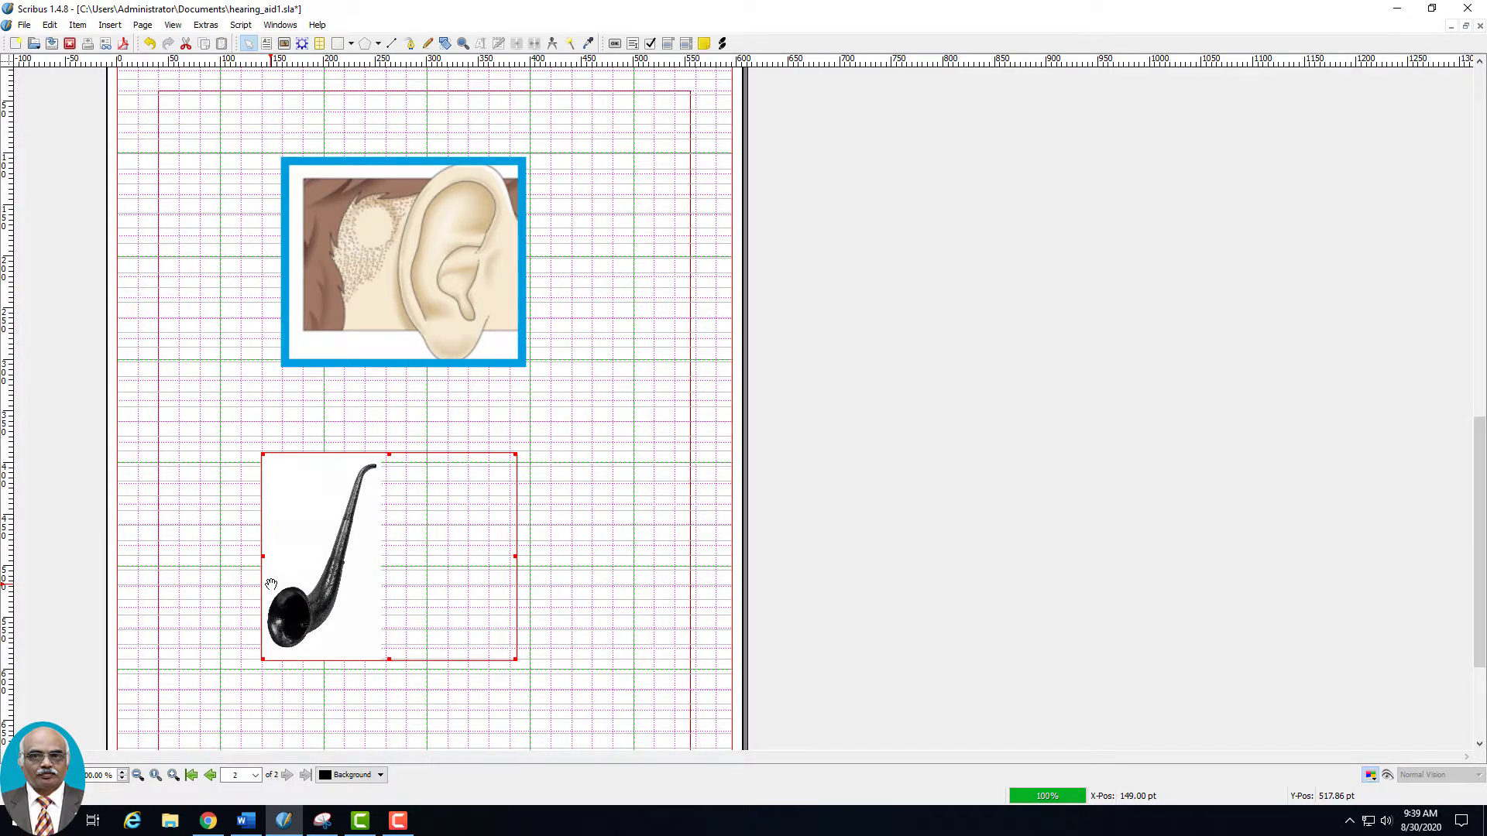
# Step: Examine the image information of the ear trumpet frame, including its file name, original and actual PPI, and colour space
pyautogui.rightClick(340, 544)
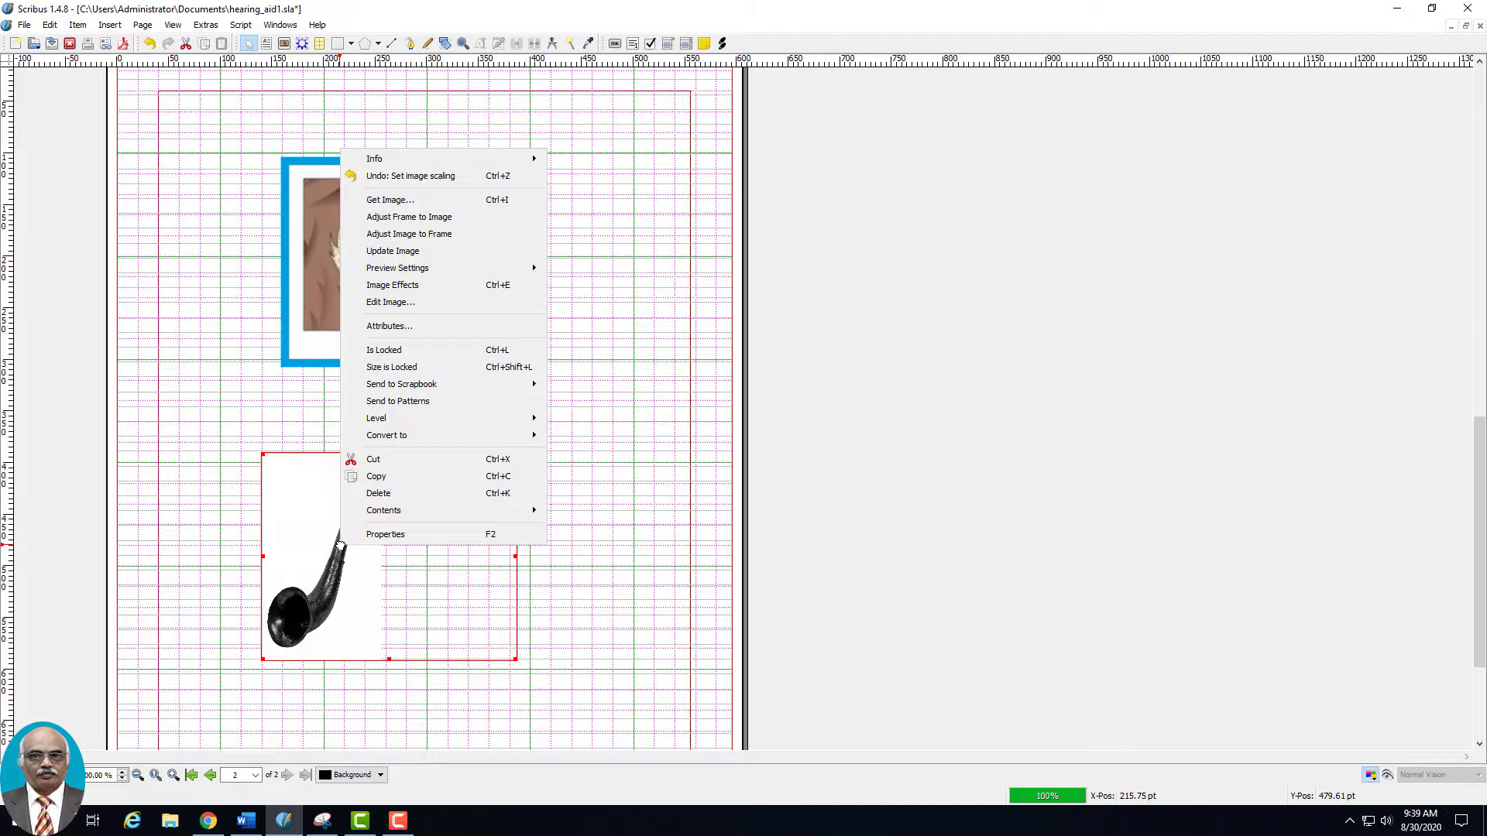
pyautogui.moveTo(415, 165)
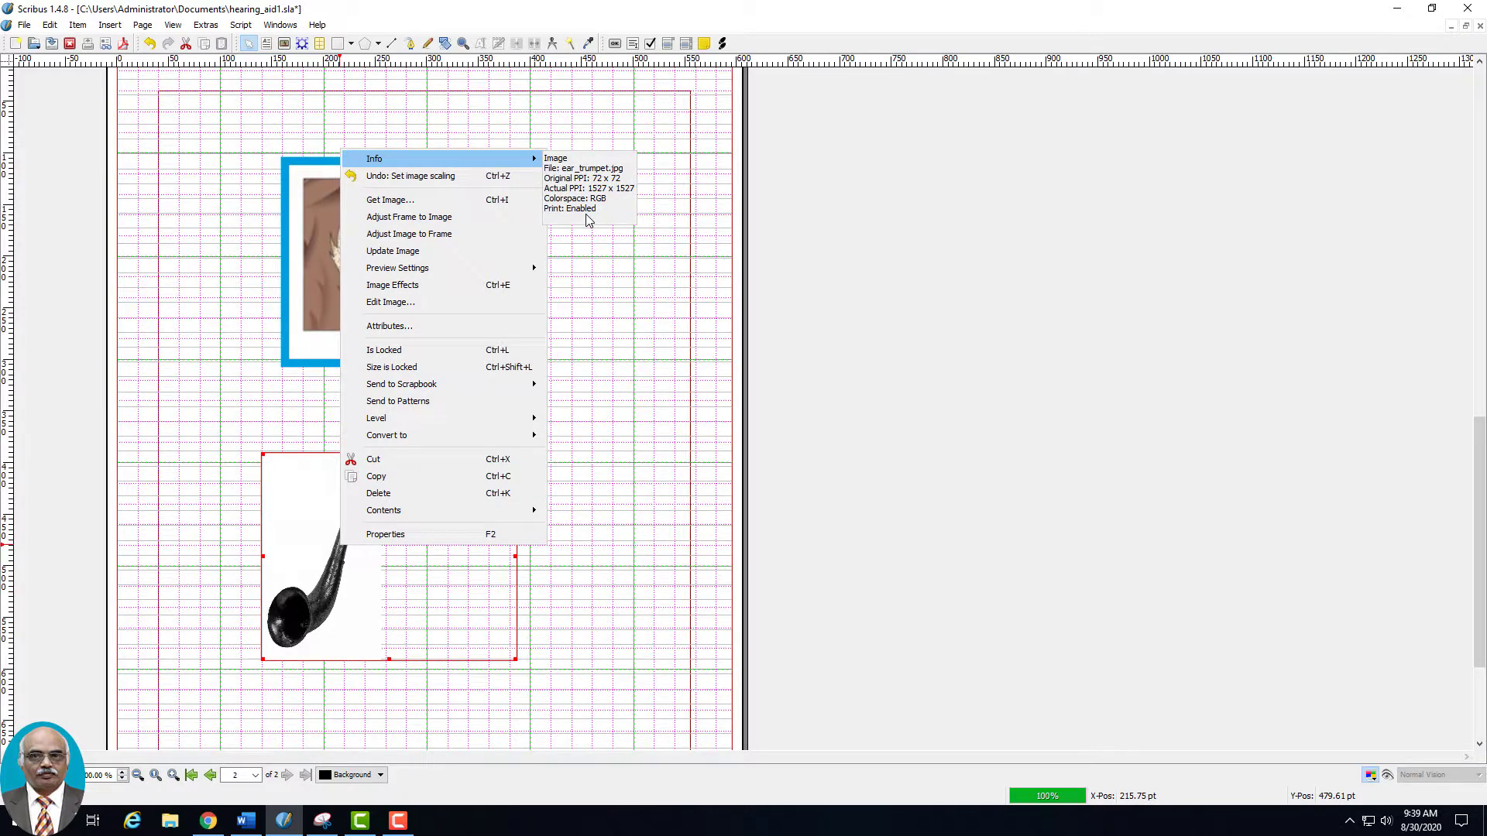
pyautogui.click(685, 627)
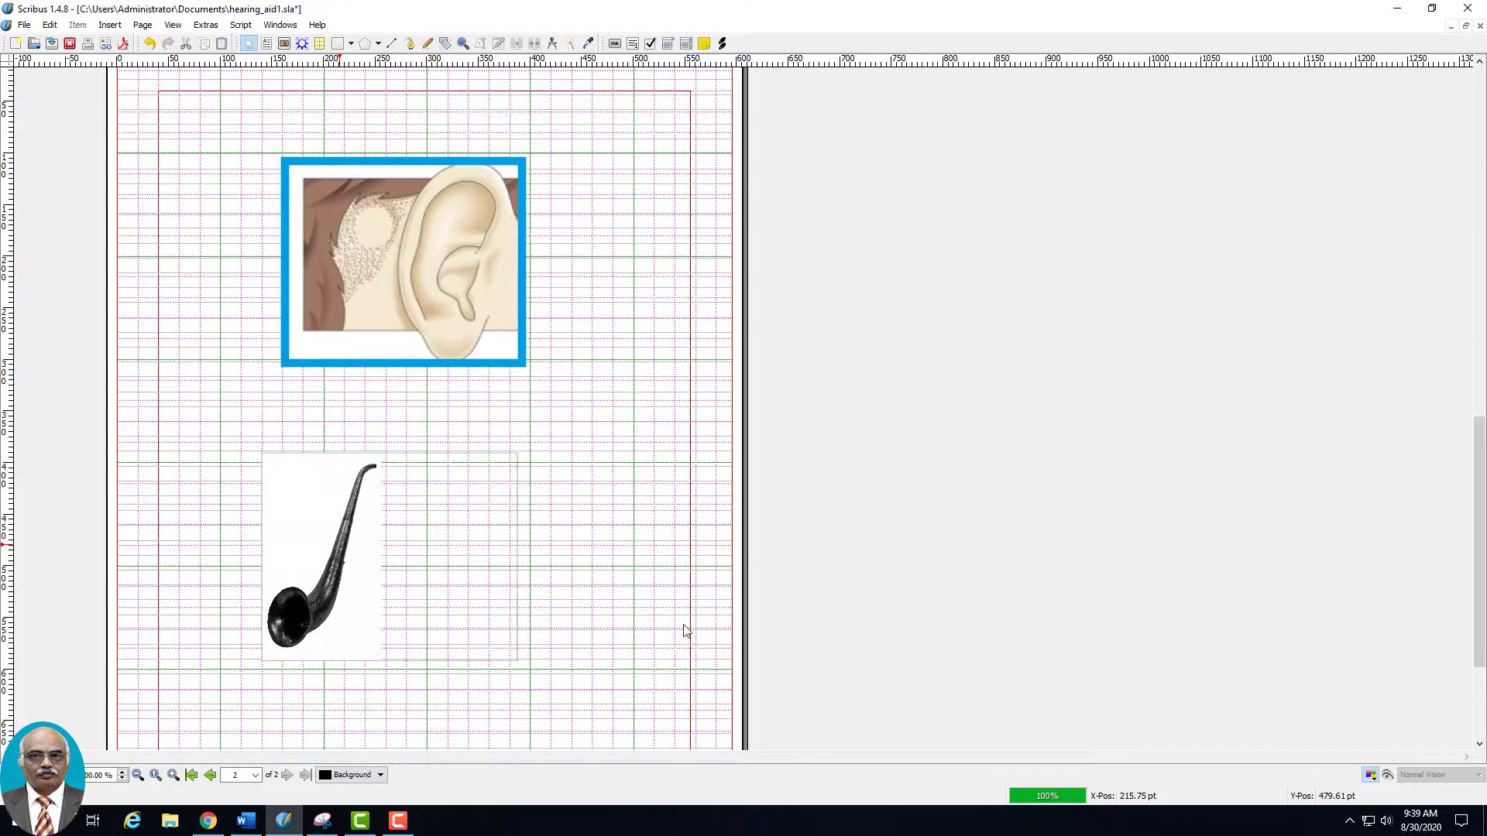
pyautogui.rightClick(331, 618)
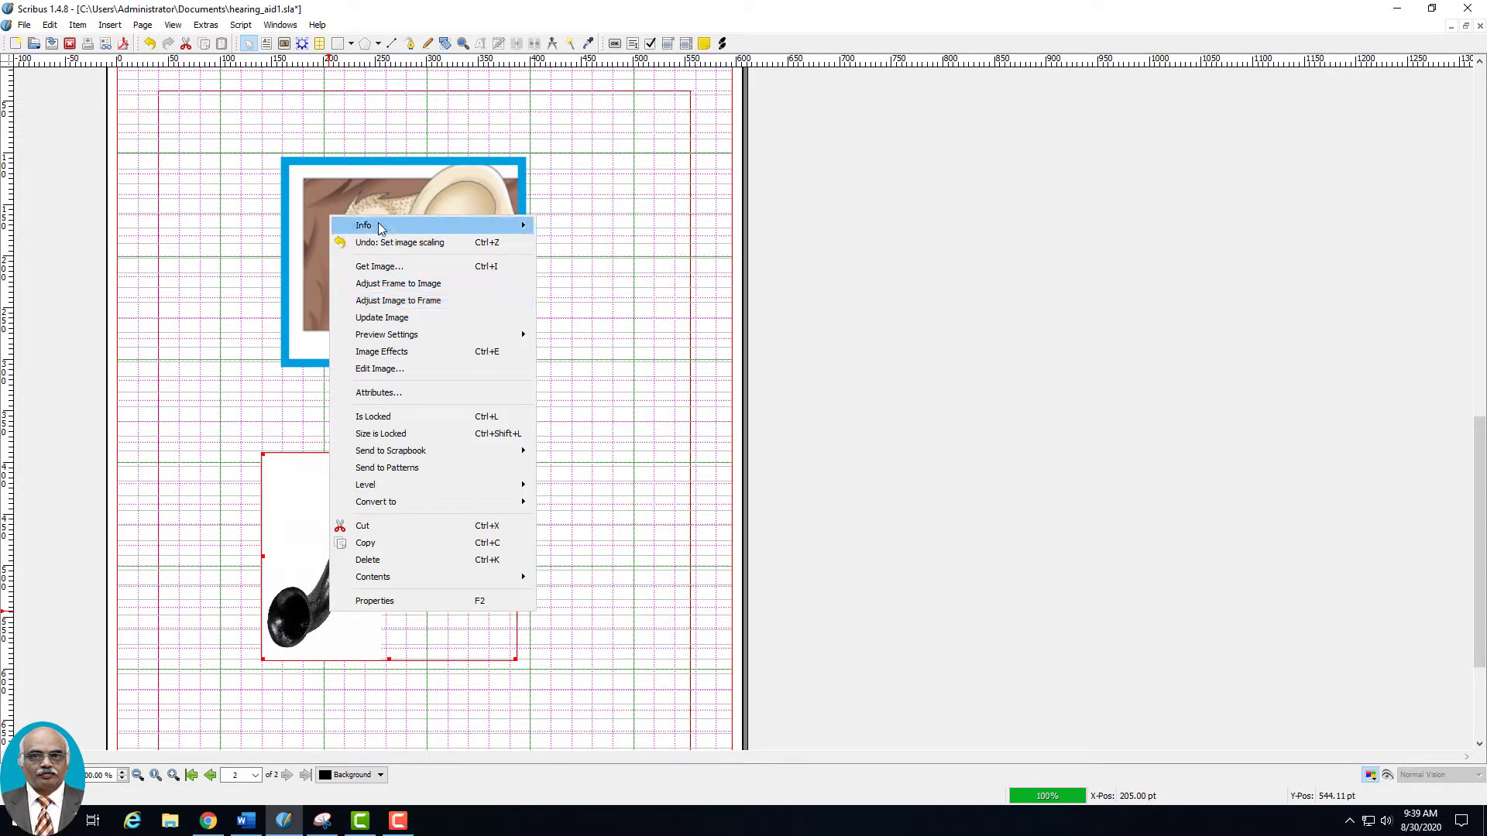
pyautogui.moveTo(380, 227)
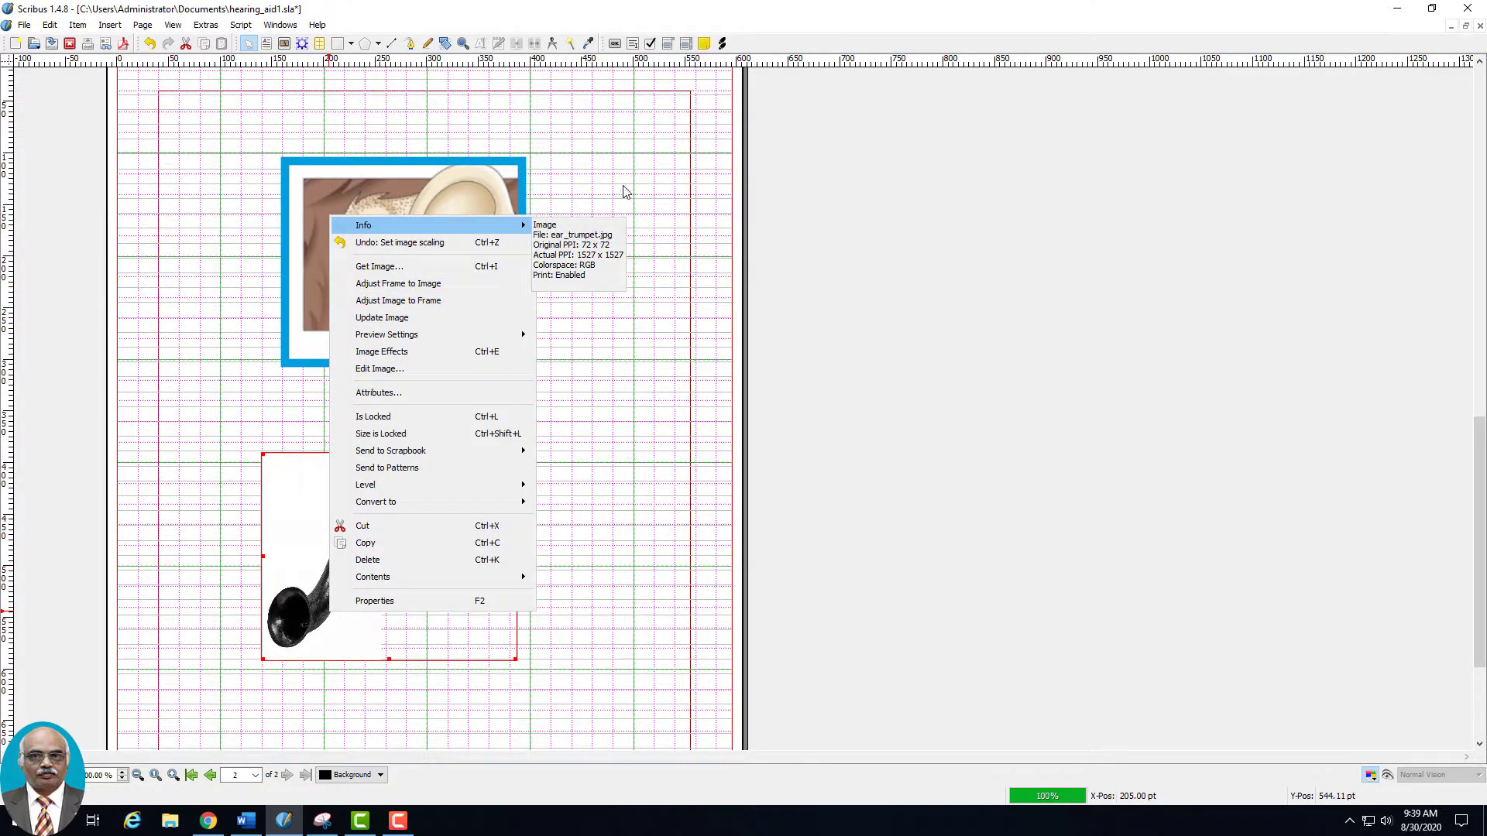
pyautogui.click(833, 733)
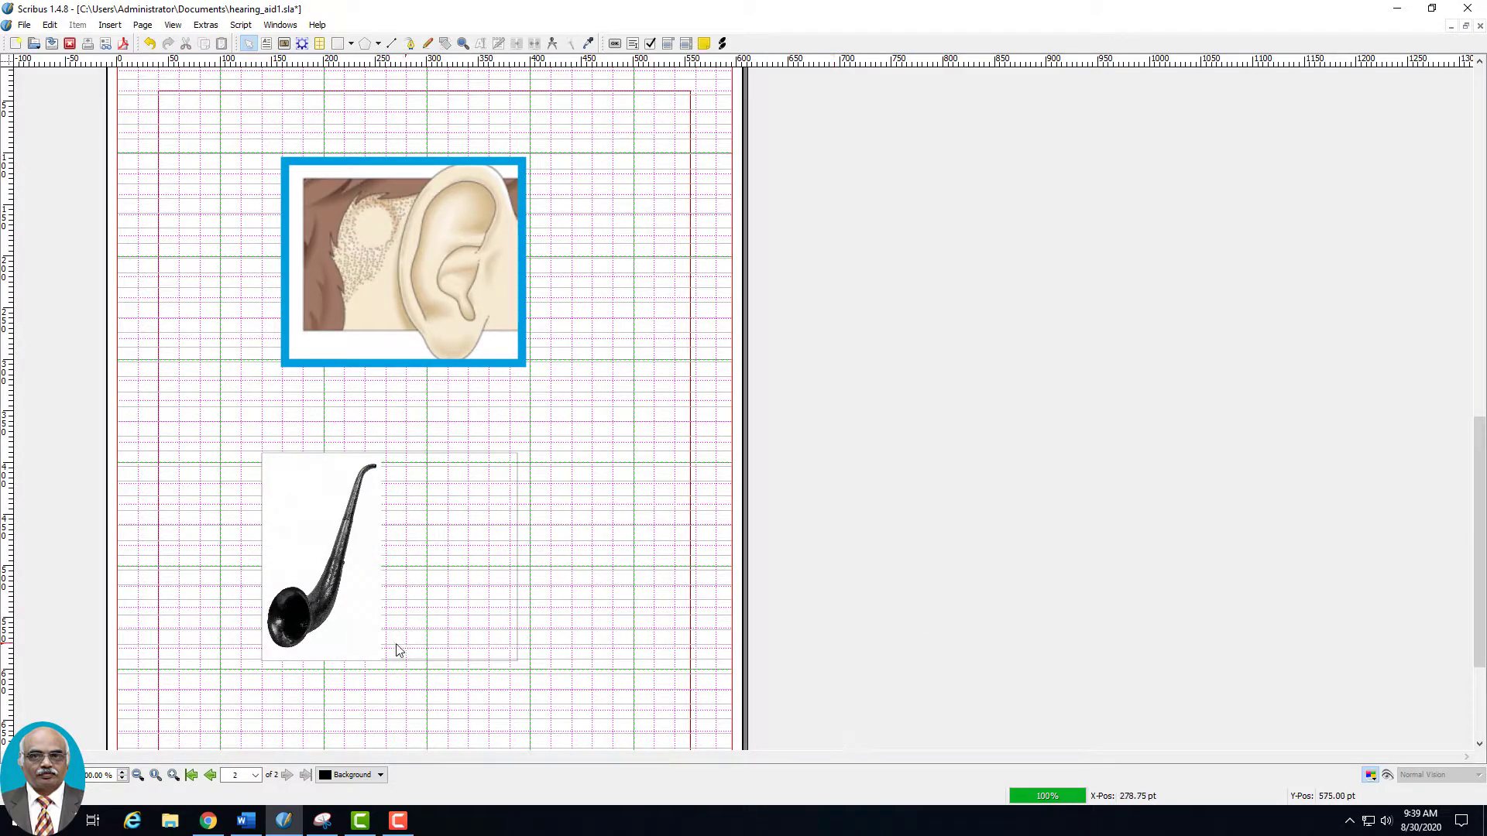
pyautogui.click(370, 635)
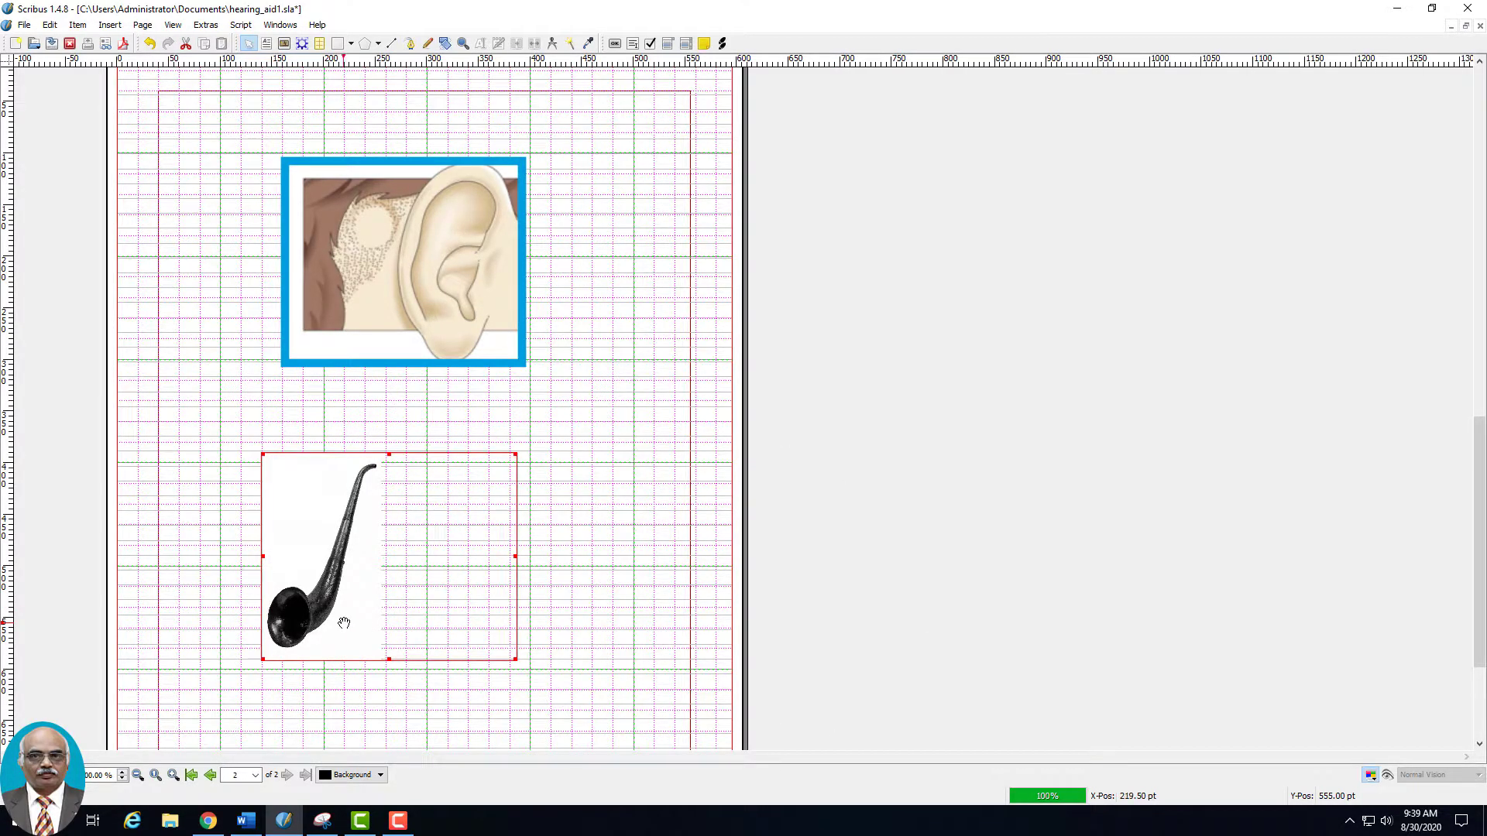
pyautogui.rightClick(343, 623)
pyautogui.moveTo(411, 247)
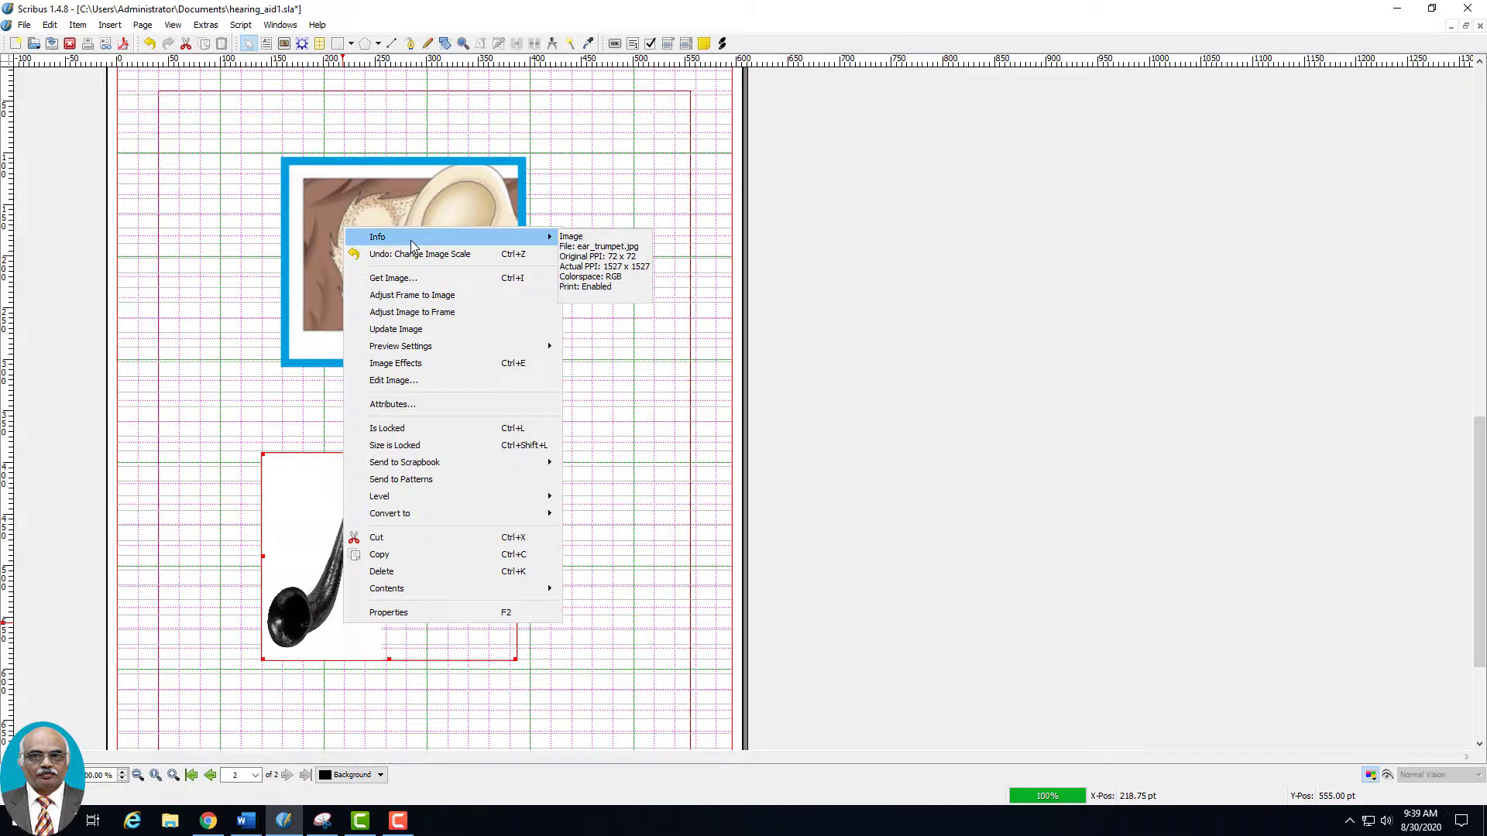
pyautogui.click(576, 200)
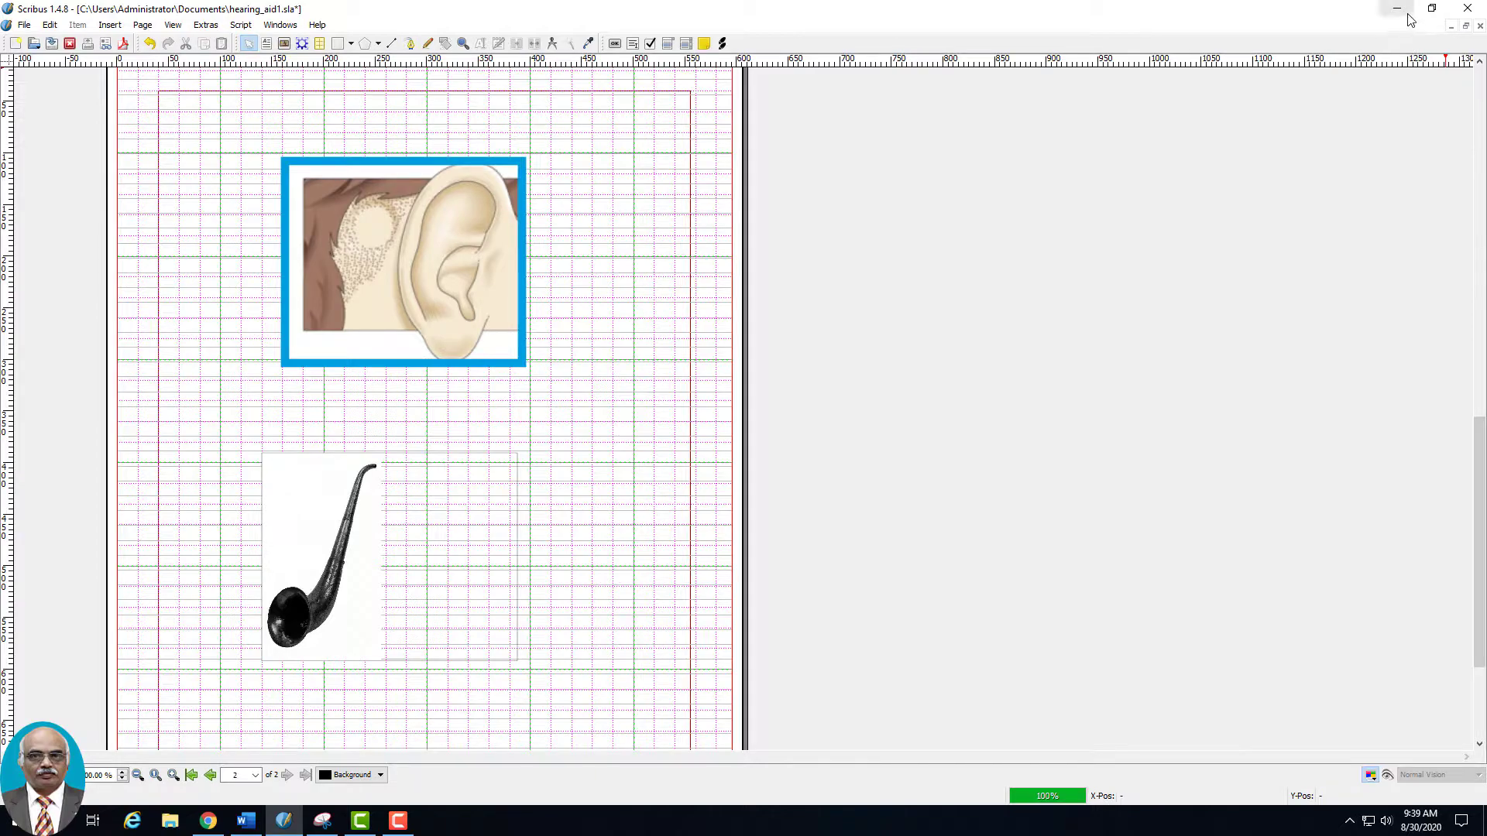
pyautogui.rightClick(310, 509)
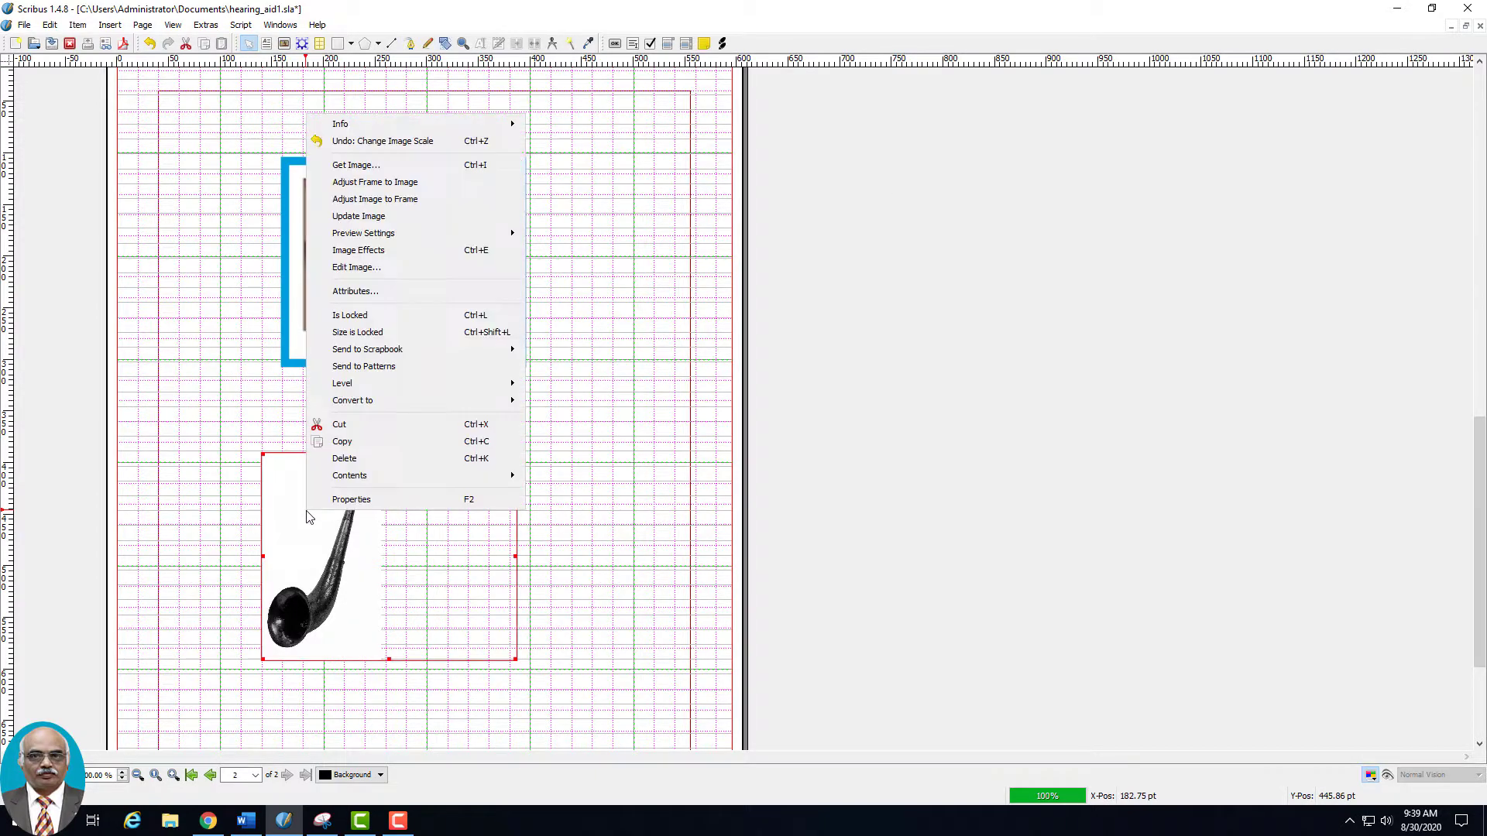
pyautogui.moveTo(417, 126)
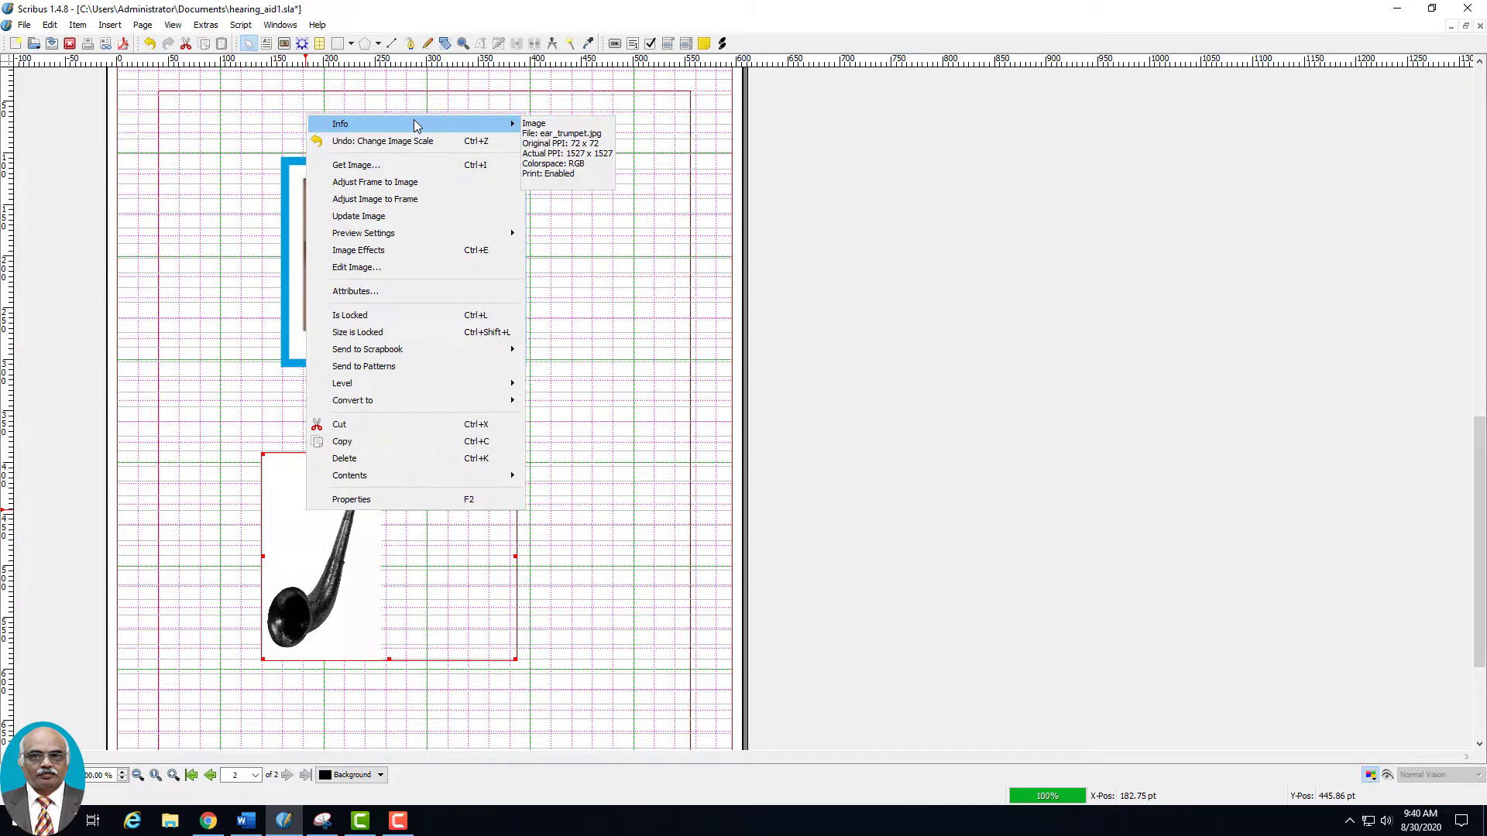
# Step: Switch to the hearingaids folder on the desktop, view the ear_trumpet image in Paint, and close it
pyautogui.click(1399, 9)
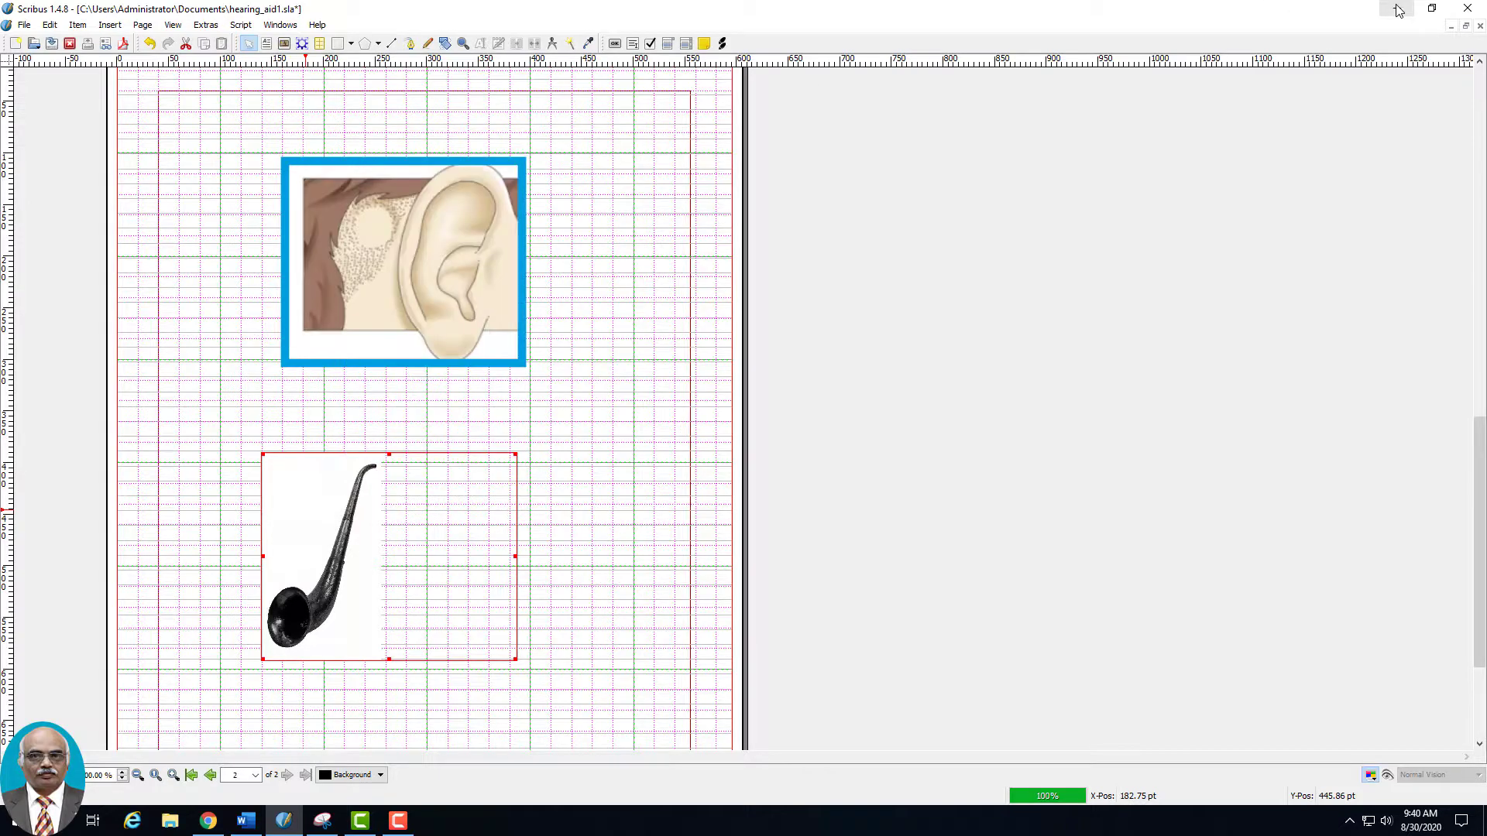
pyautogui.click(1399, 10)
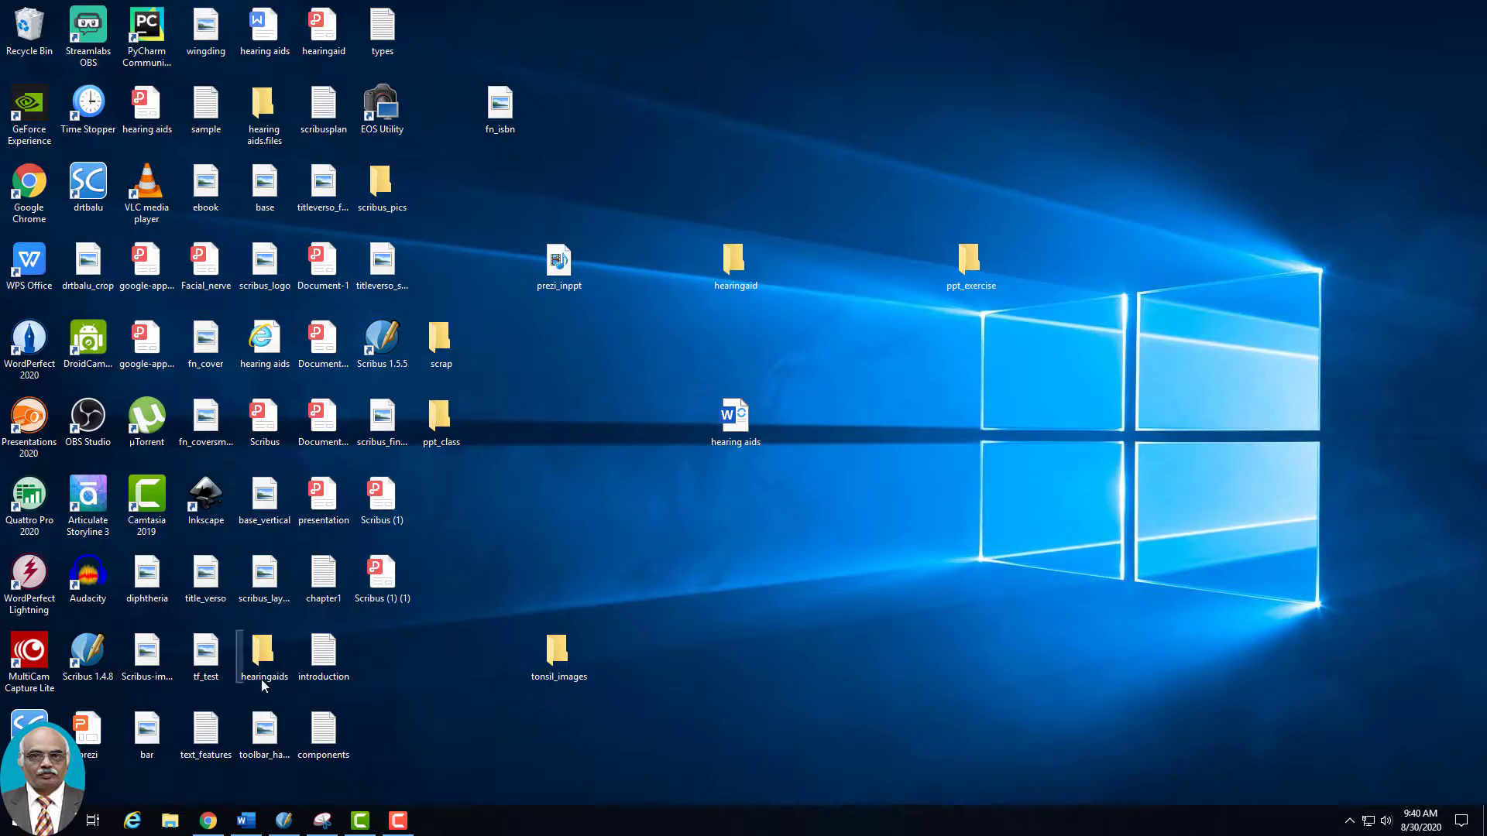
pyautogui.doubleClick(258, 661)
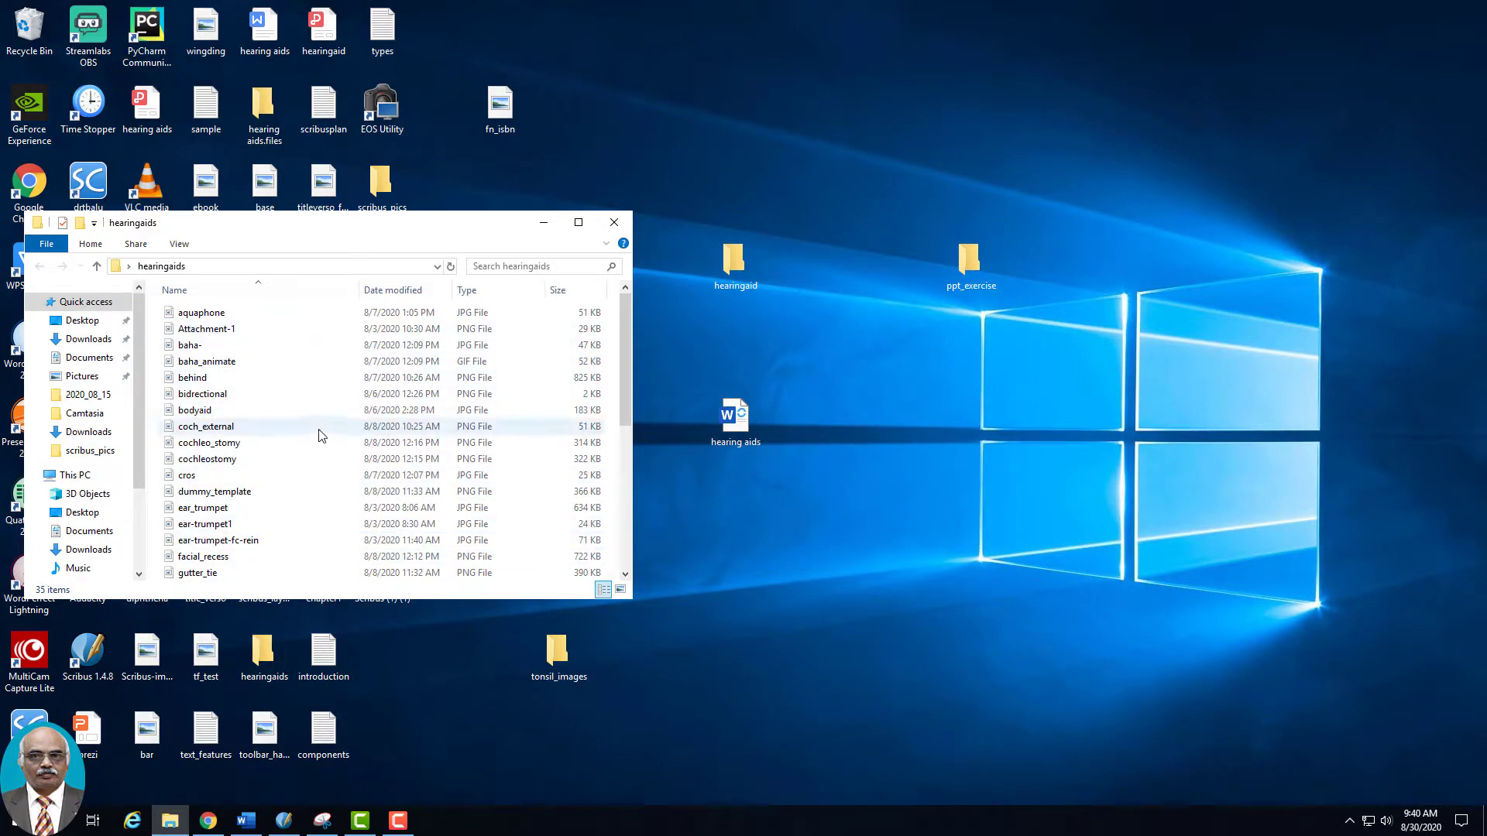
pyautogui.moveTo(622, 350); pyautogui.dragTo(617, 379)
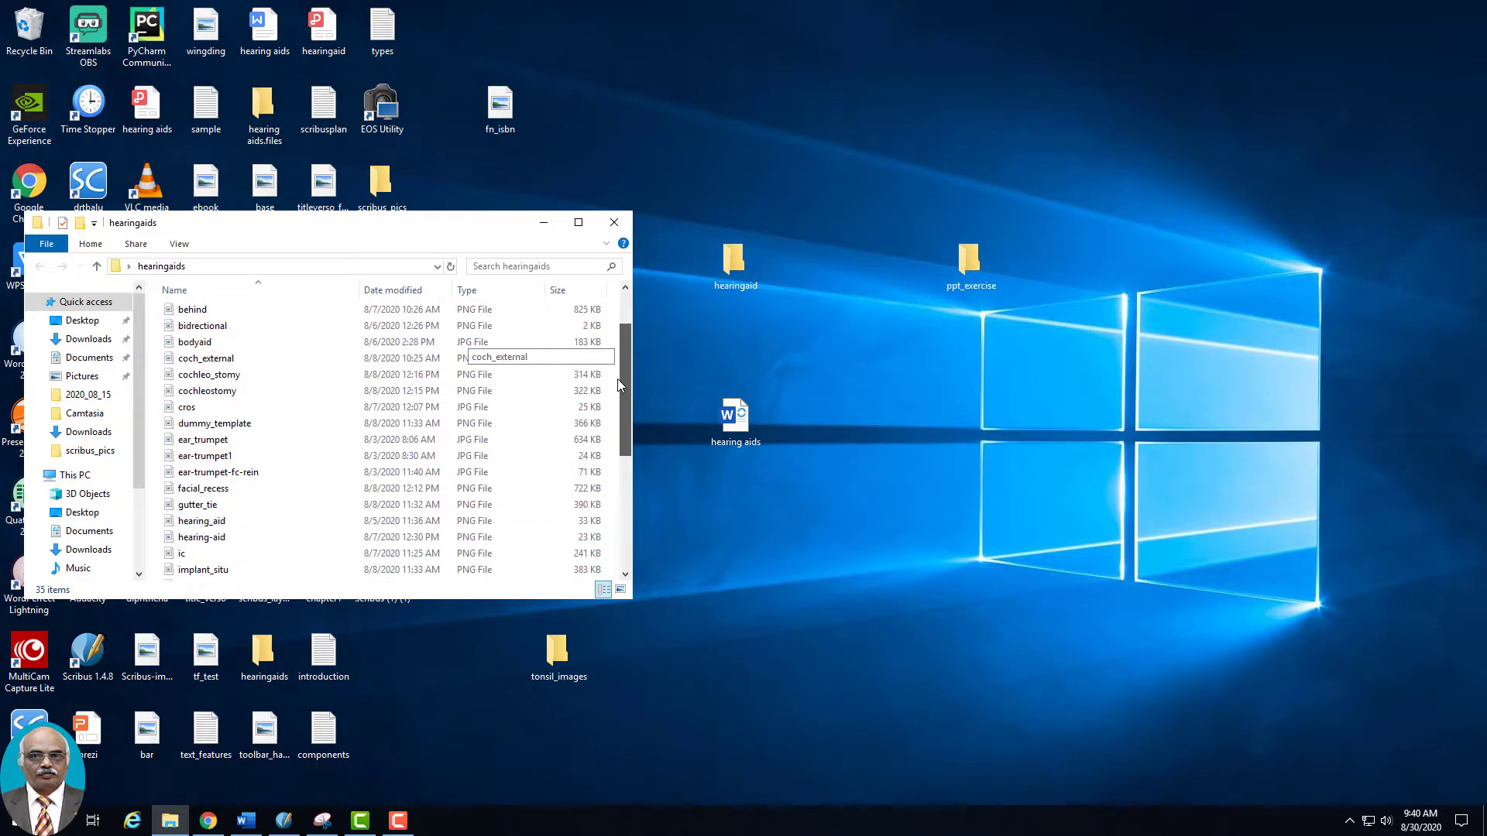
pyautogui.doubleClick(220, 441)
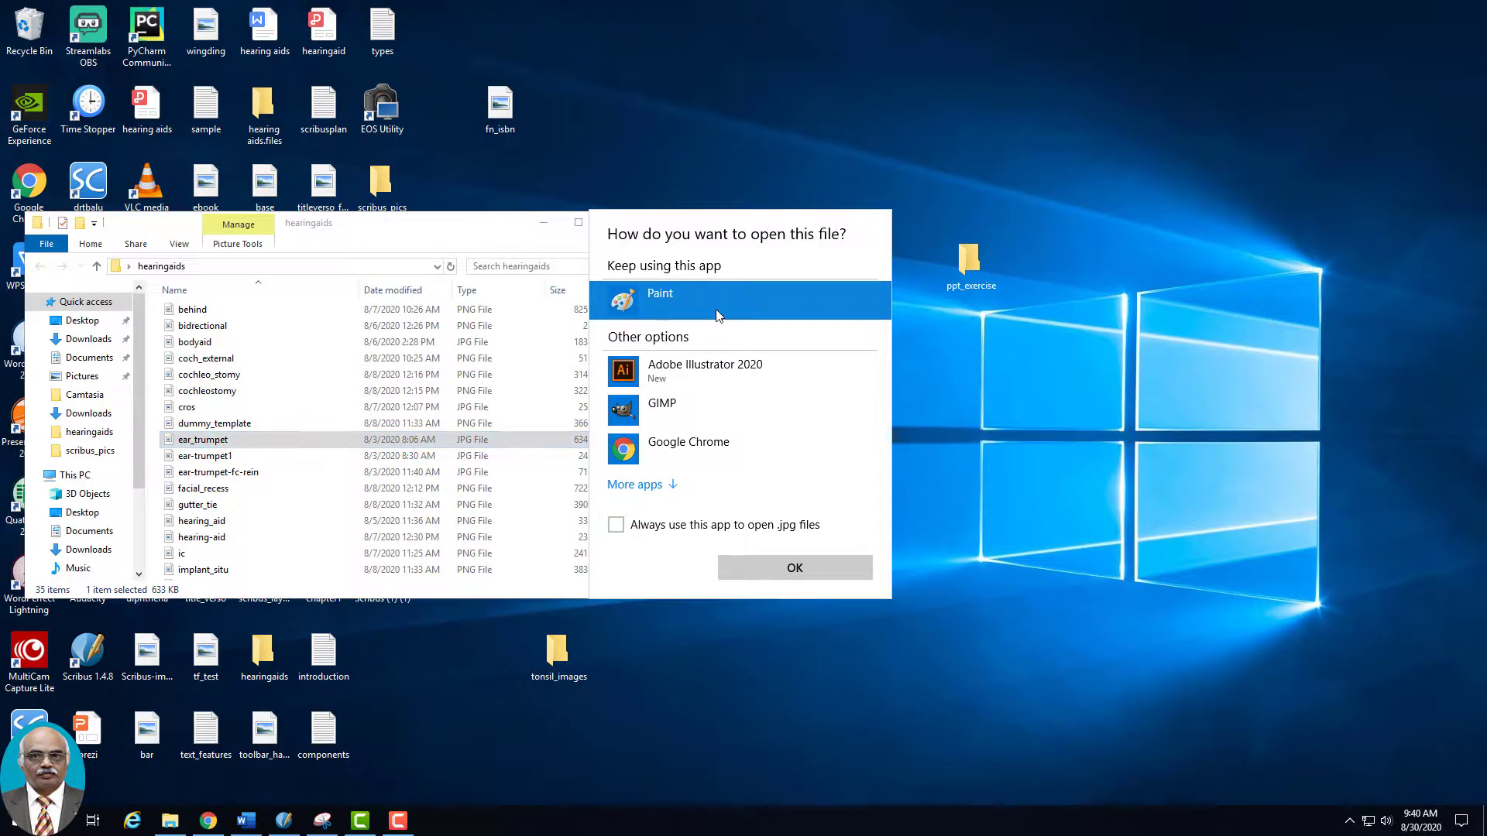
pyautogui.click(752, 570)
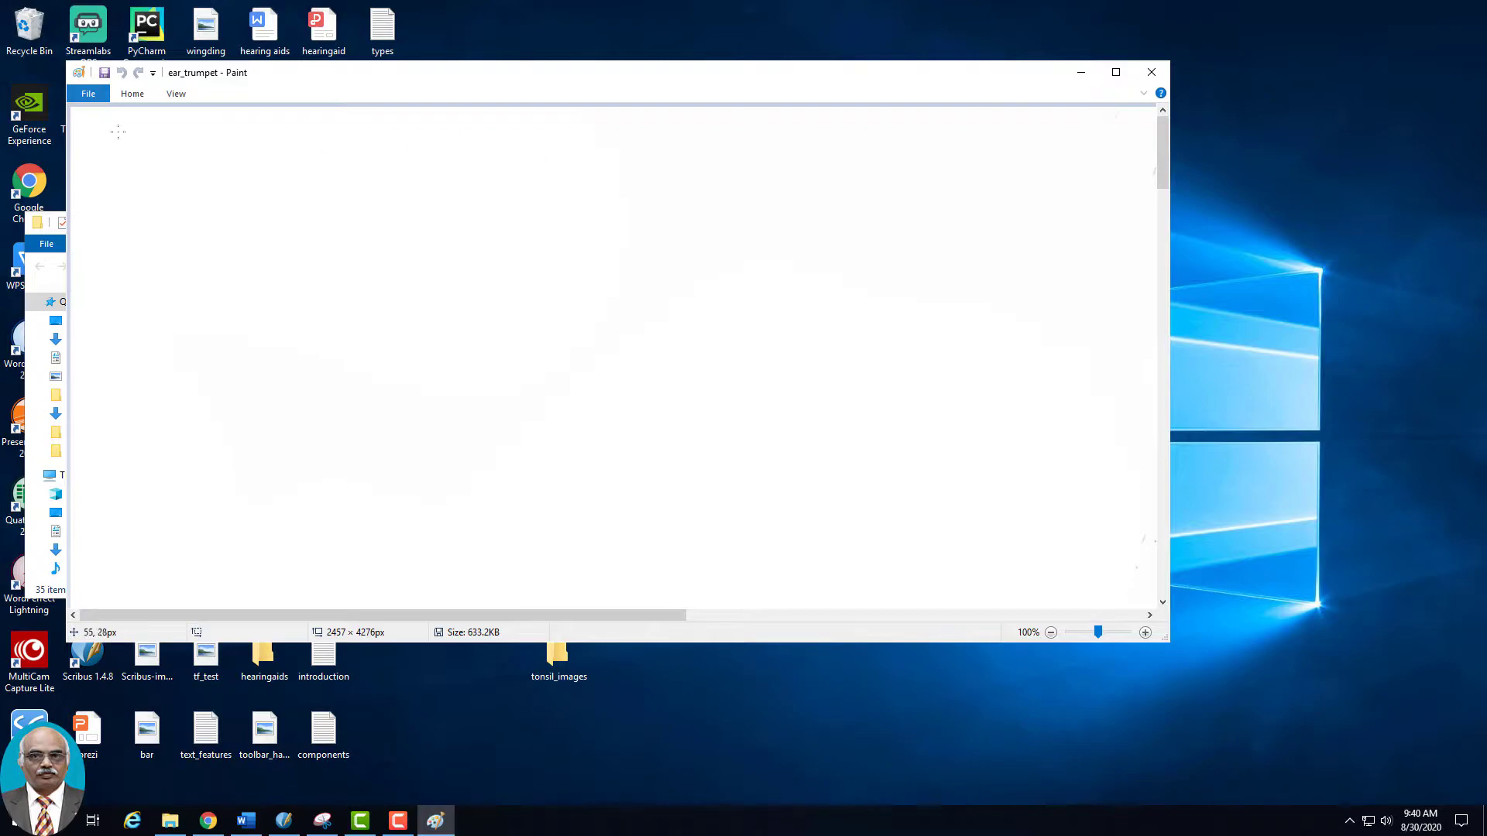
pyautogui.moveTo(1163, 180); pyautogui.dragTo(1113, 549)
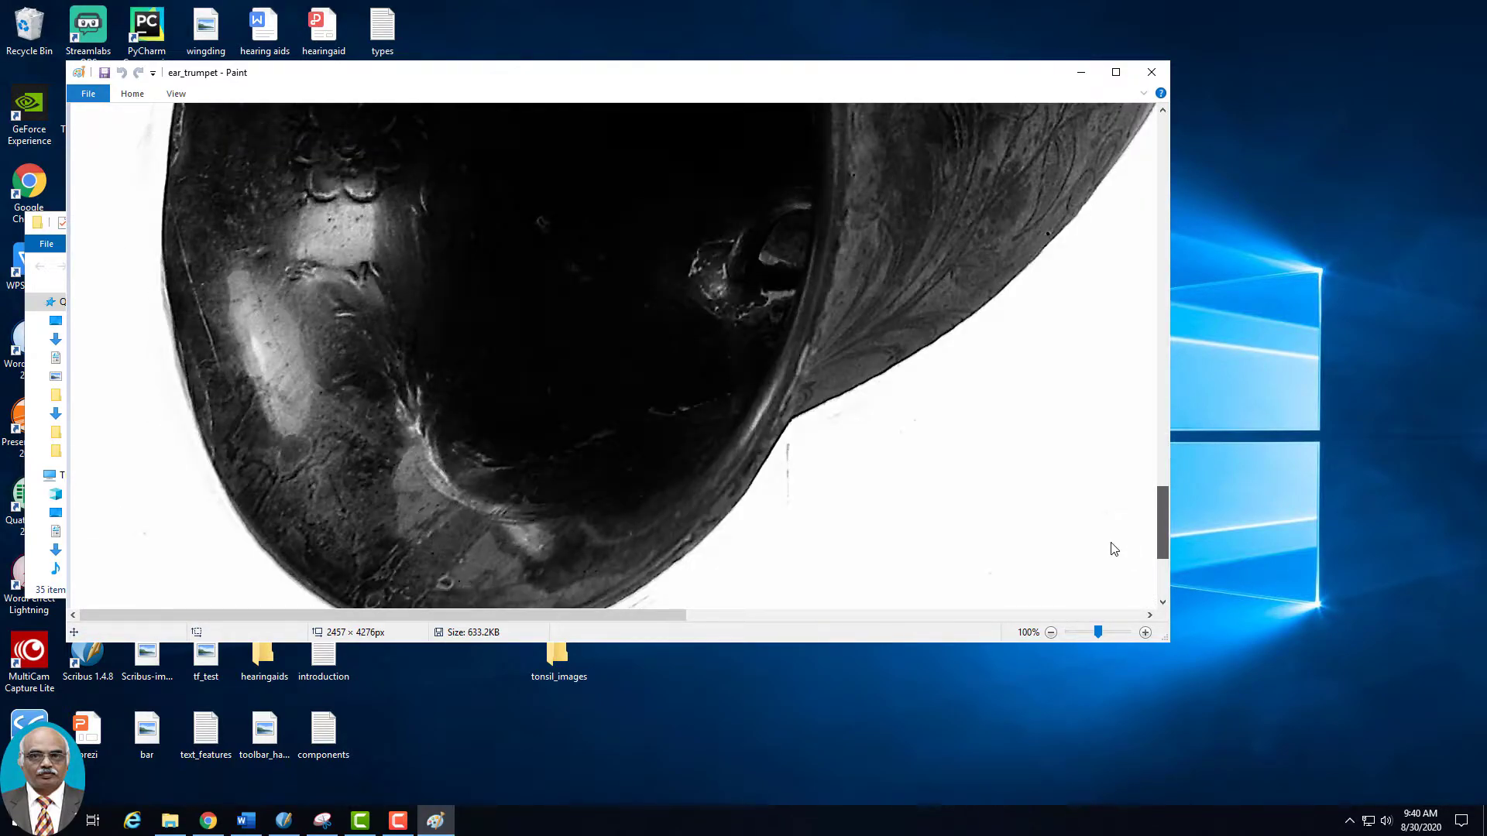
pyautogui.click(1151, 72)
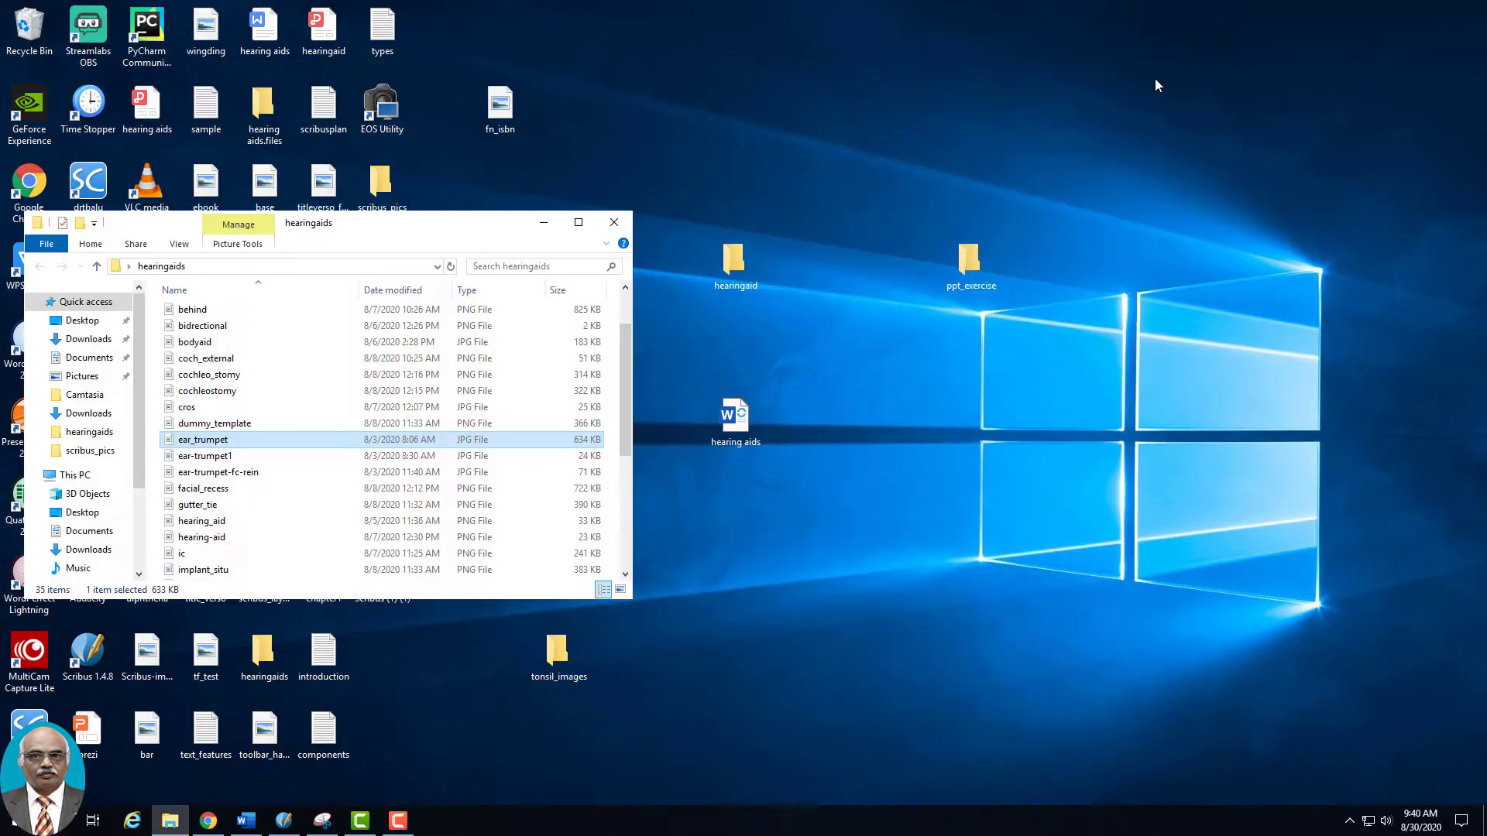
# Step: Move the ear_trumpet file from the hearingaids folder to the desktop and close the folder
pyautogui.rightClick(196, 441)
pyautogui.click(248, 701)
pyautogui.rightClick(1046, 446)
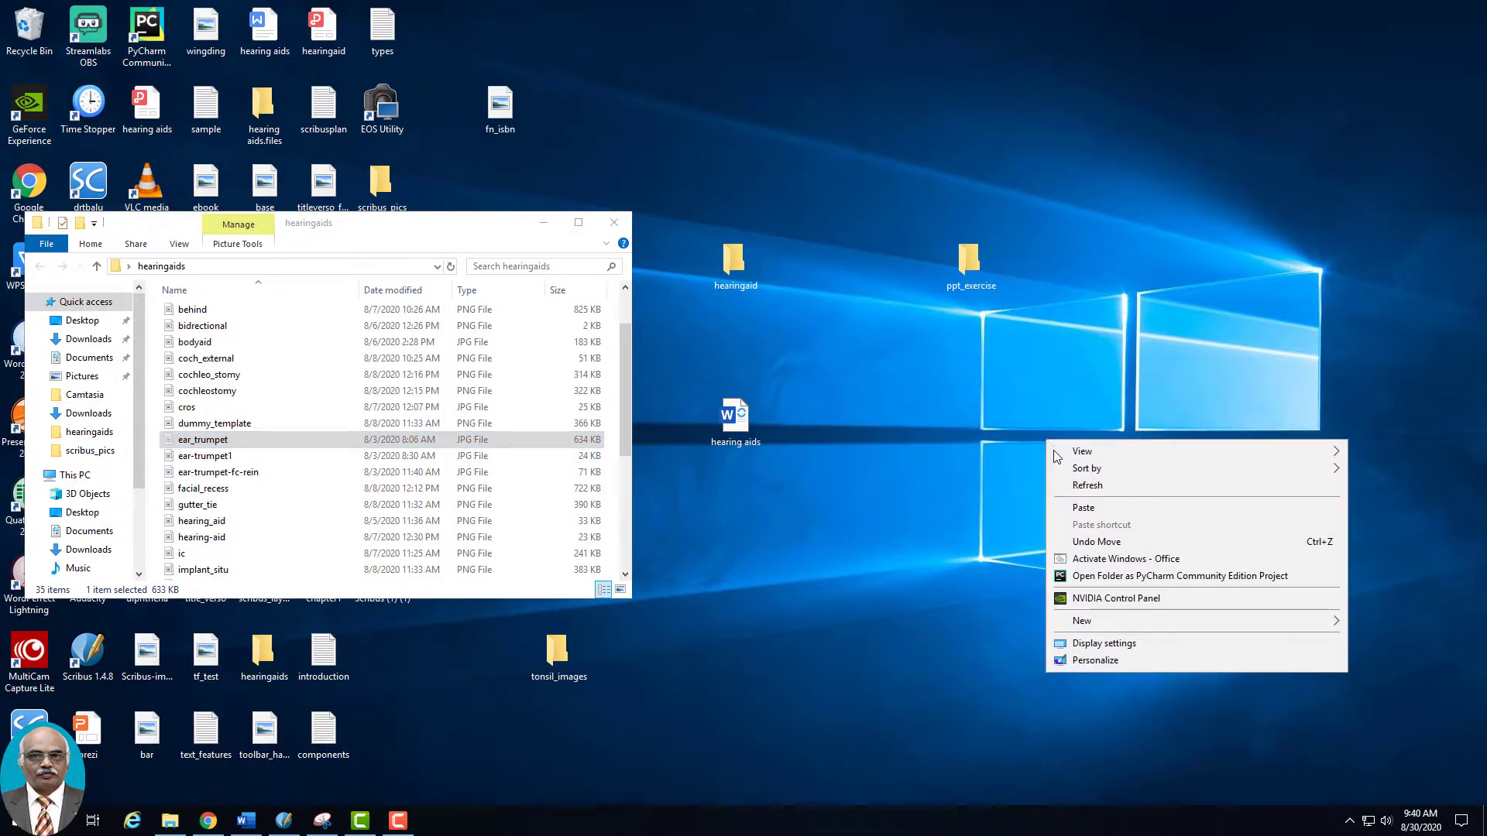
pyautogui.click(1095, 509)
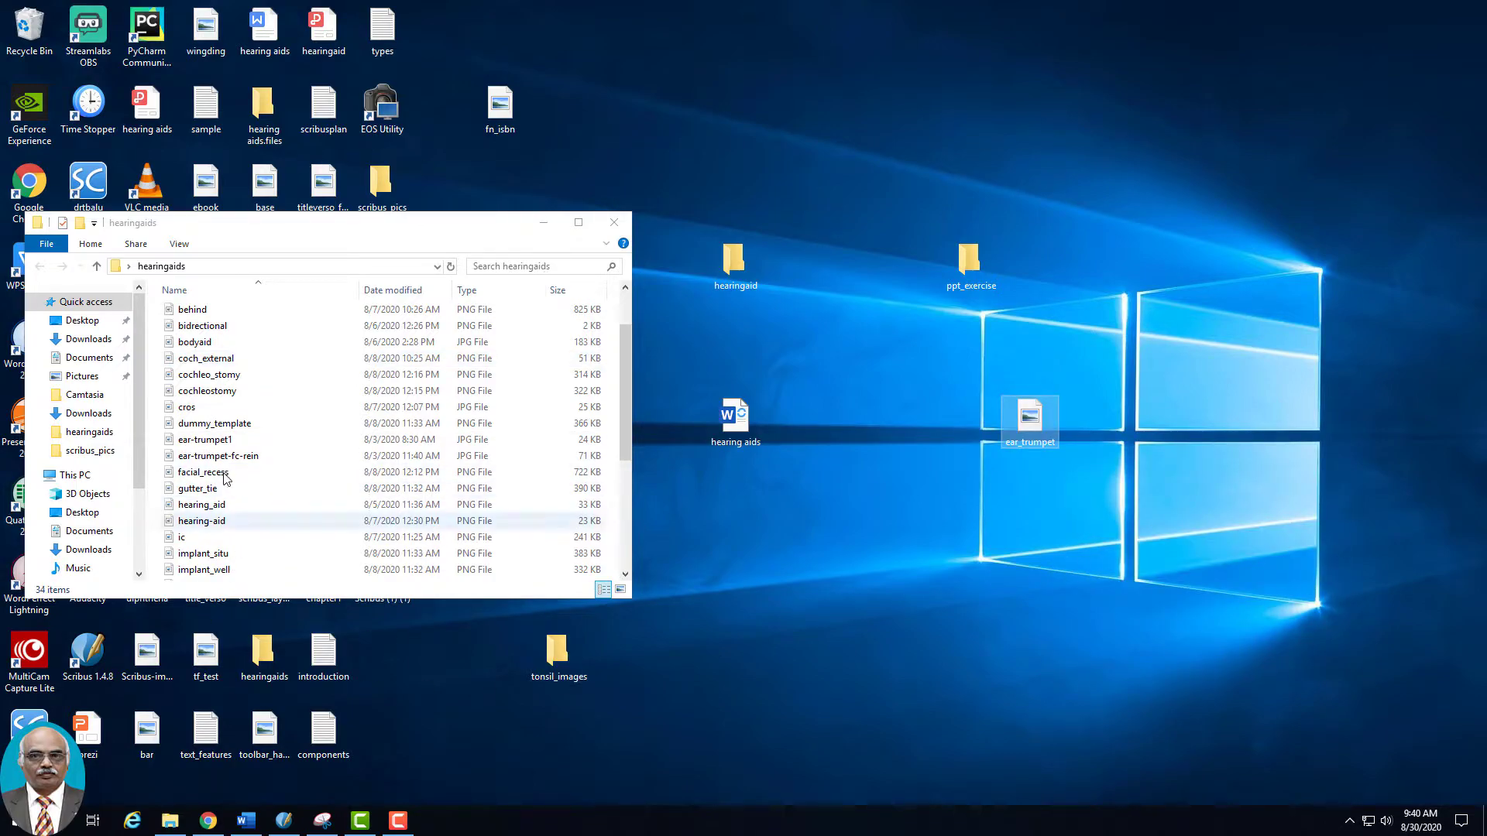
pyautogui.click(630, 219)
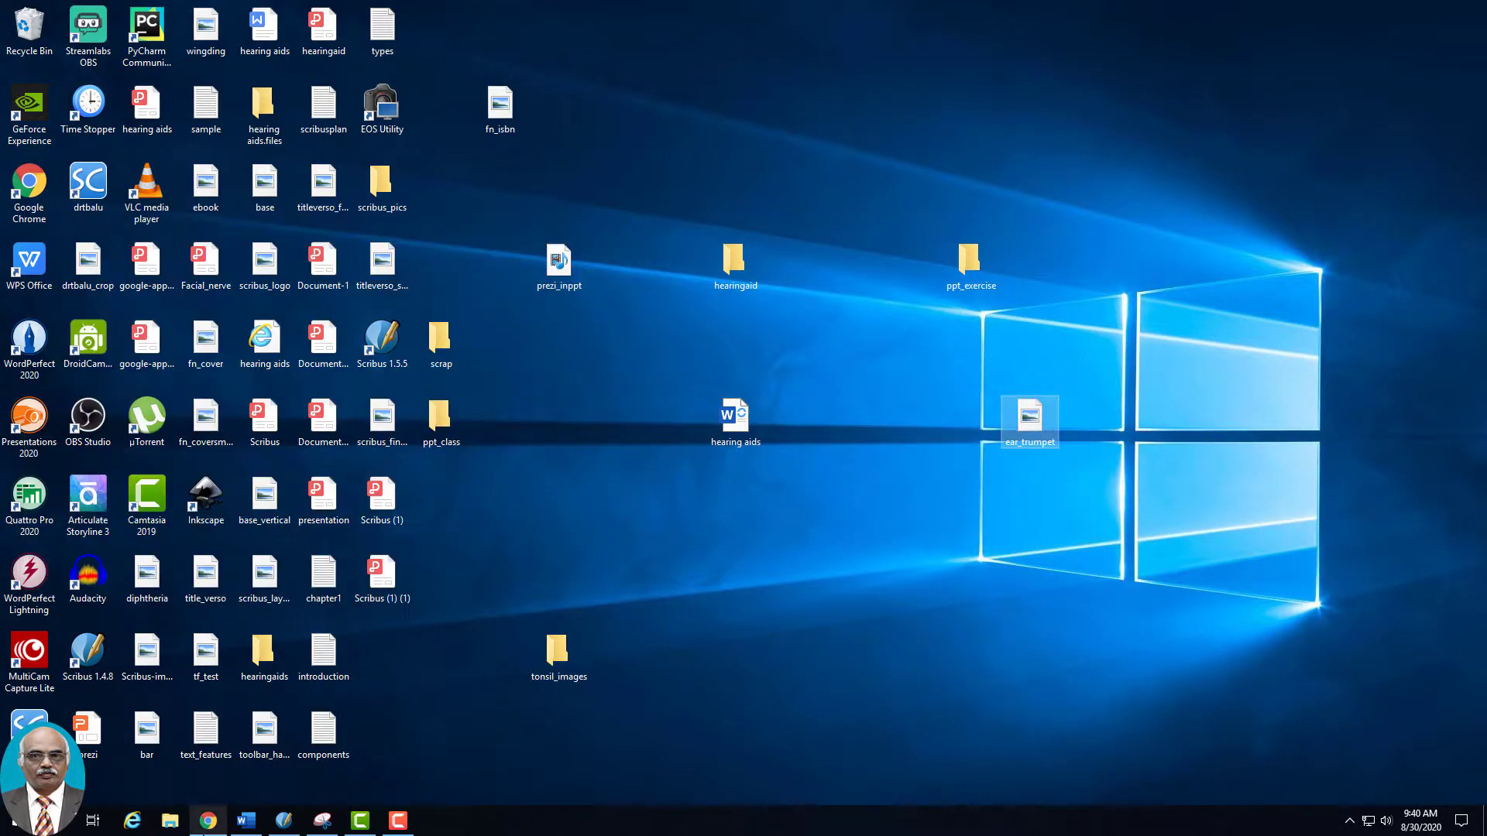
# Step: Switch back to Scribus and check the image information of the ear trumpet frame again
pyautogui.click(285, 827)
pyautogui.click(387, 603)
pyautogui.rightClick(386, 600)
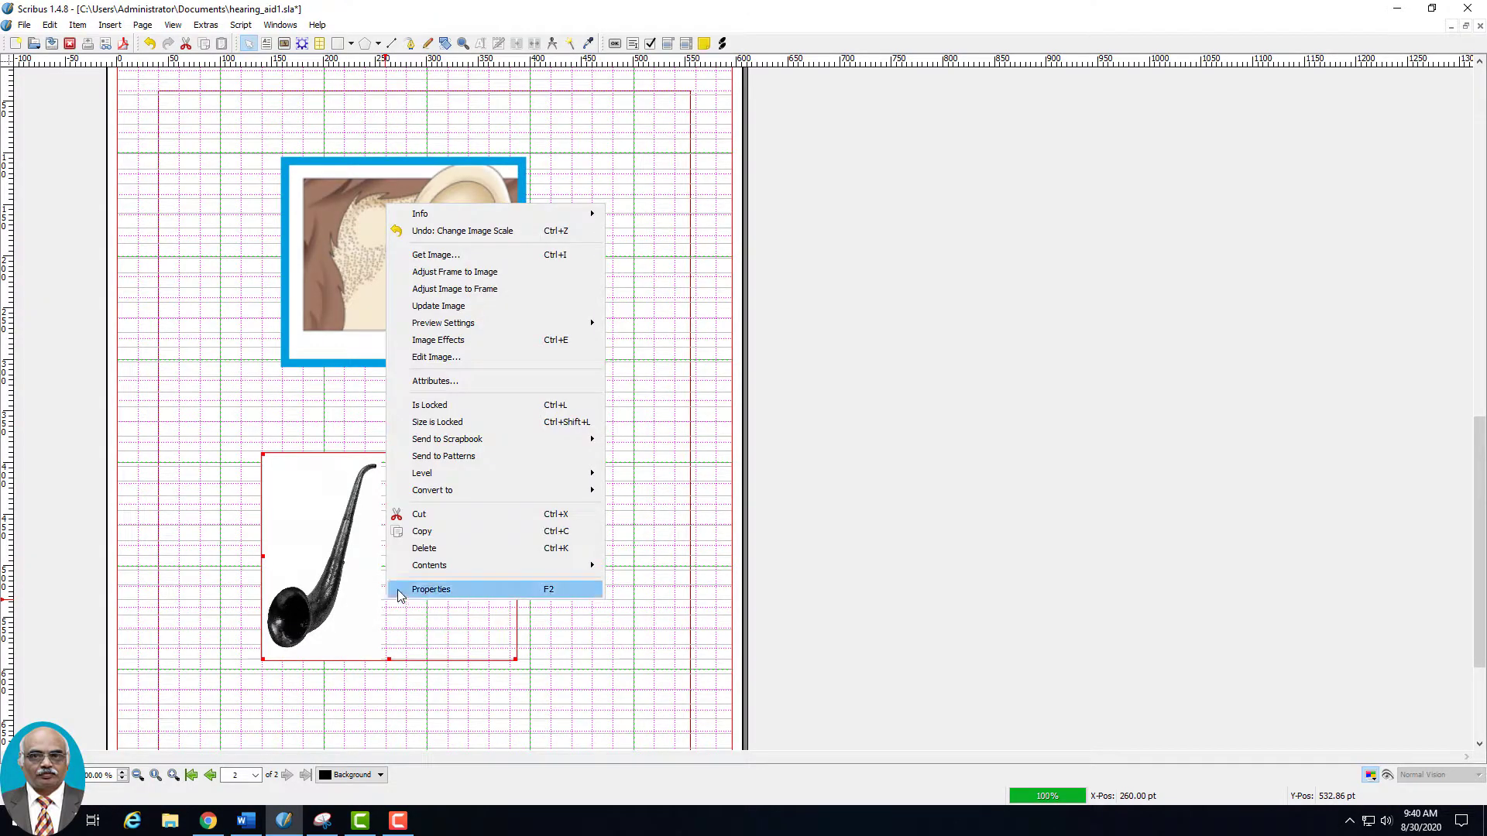
pyautogui.moveTo(454, 214)
pyautogui.click(662, 158)
pyautogui.click(662, 159)
pyautogui.click(390, 632)
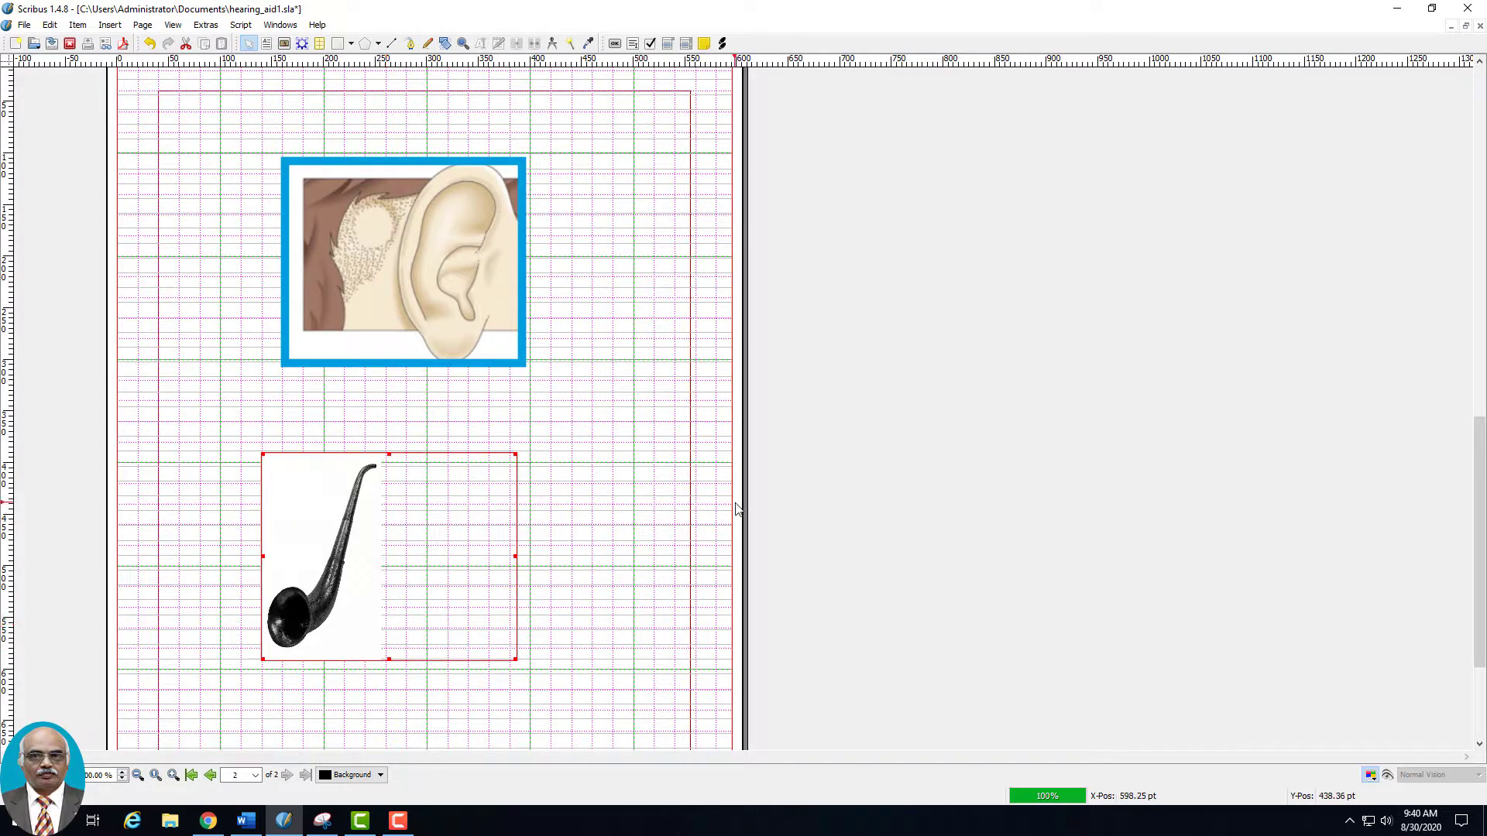
# Step: Save the document as hearing_aid1.sla in the Documents folder, replacing the existing file
pyautogui.click(24, 24)
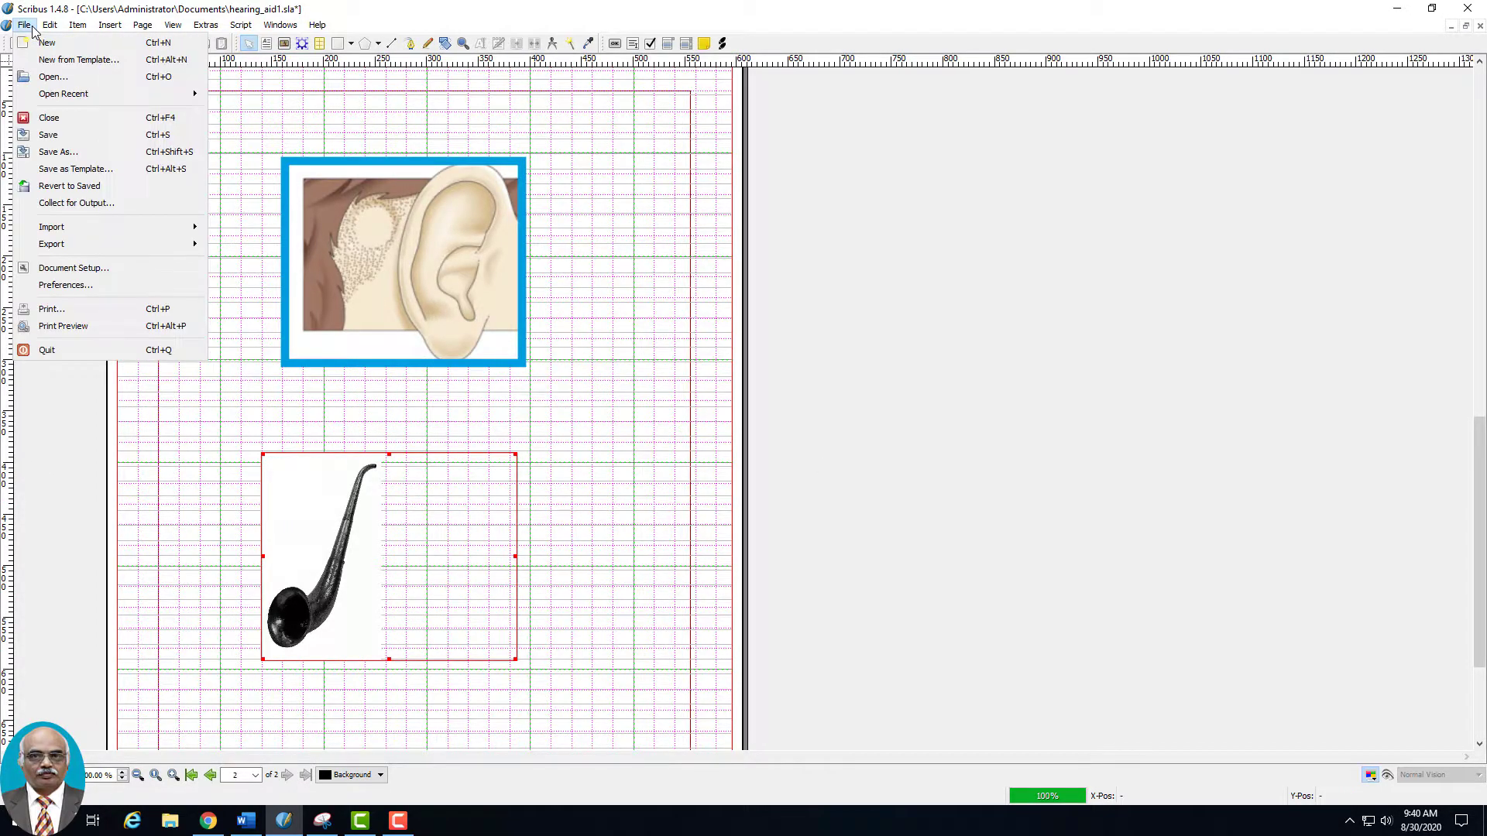
pyautogui.click(48, 151)
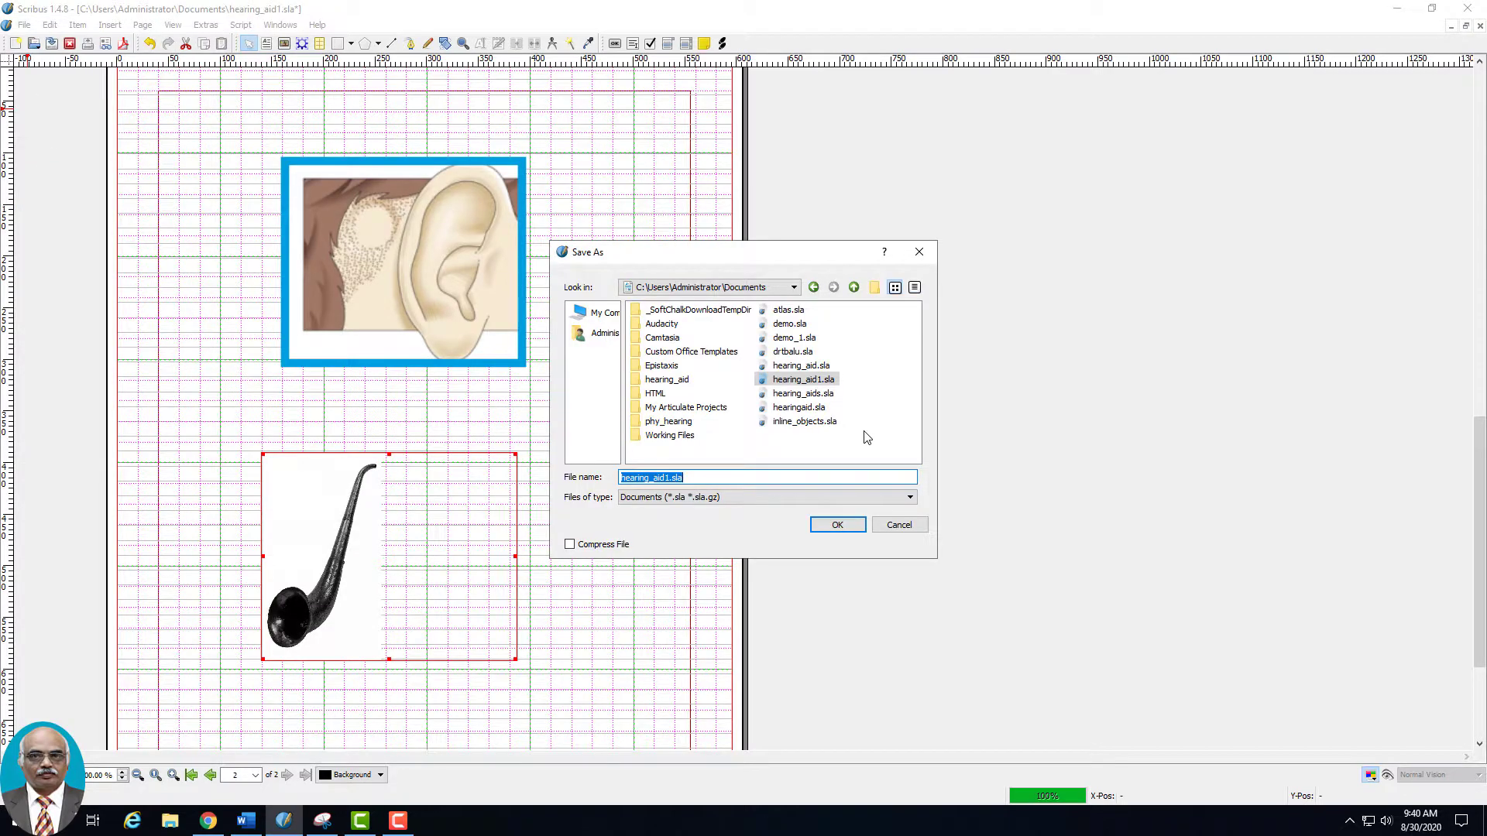
pyautogui.click(836, 525)
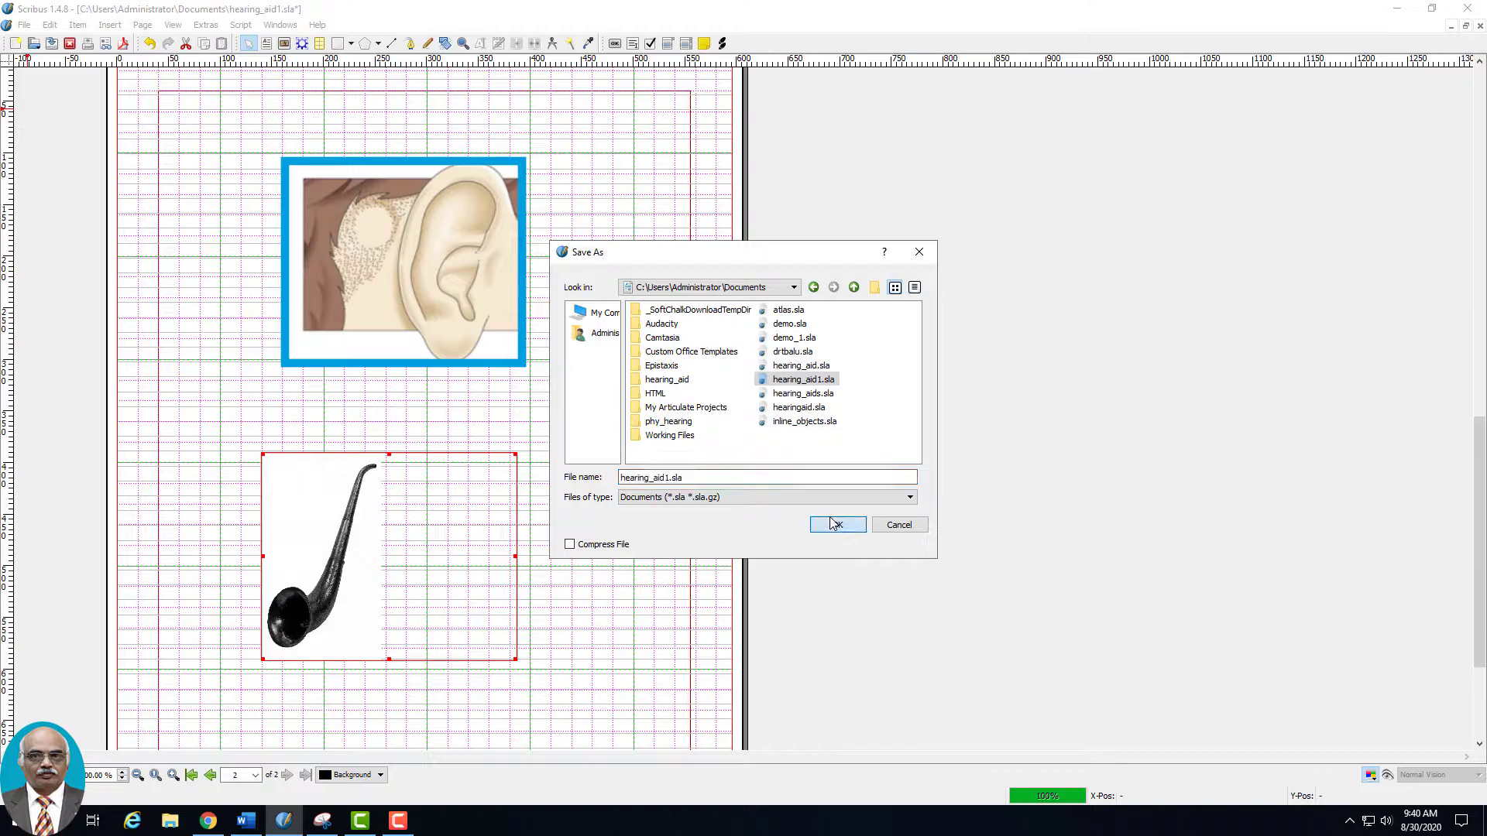
pyautogui.click(836, 431)
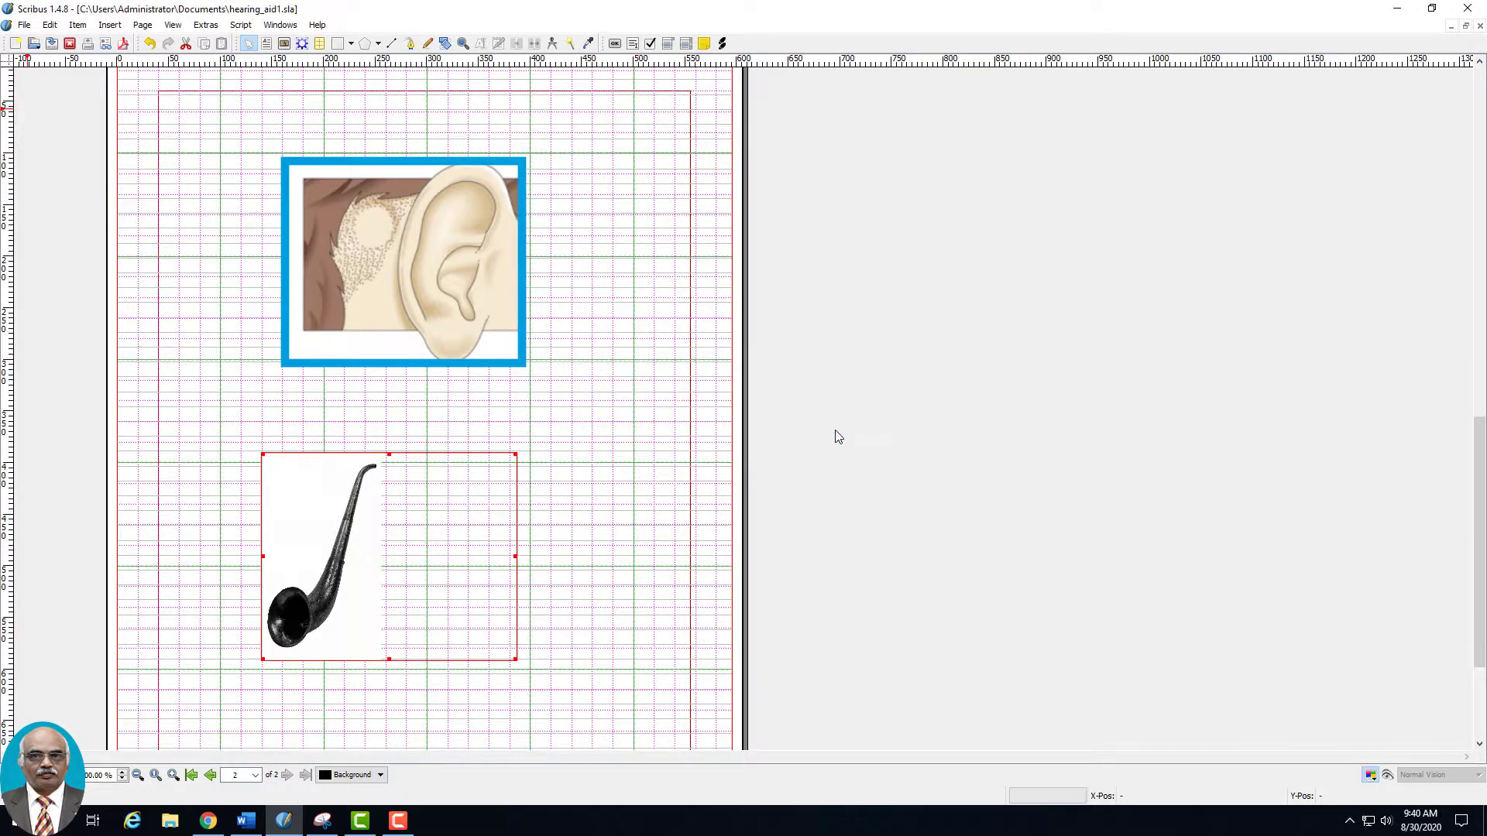
# Step: Restart Scribus, reopen the recent document hearing_aid1.sla, and examine the ear trumpet frame below the ear picture
pyautogui.click(1467, 8)
pyautogui.doubleClick(87, 652)
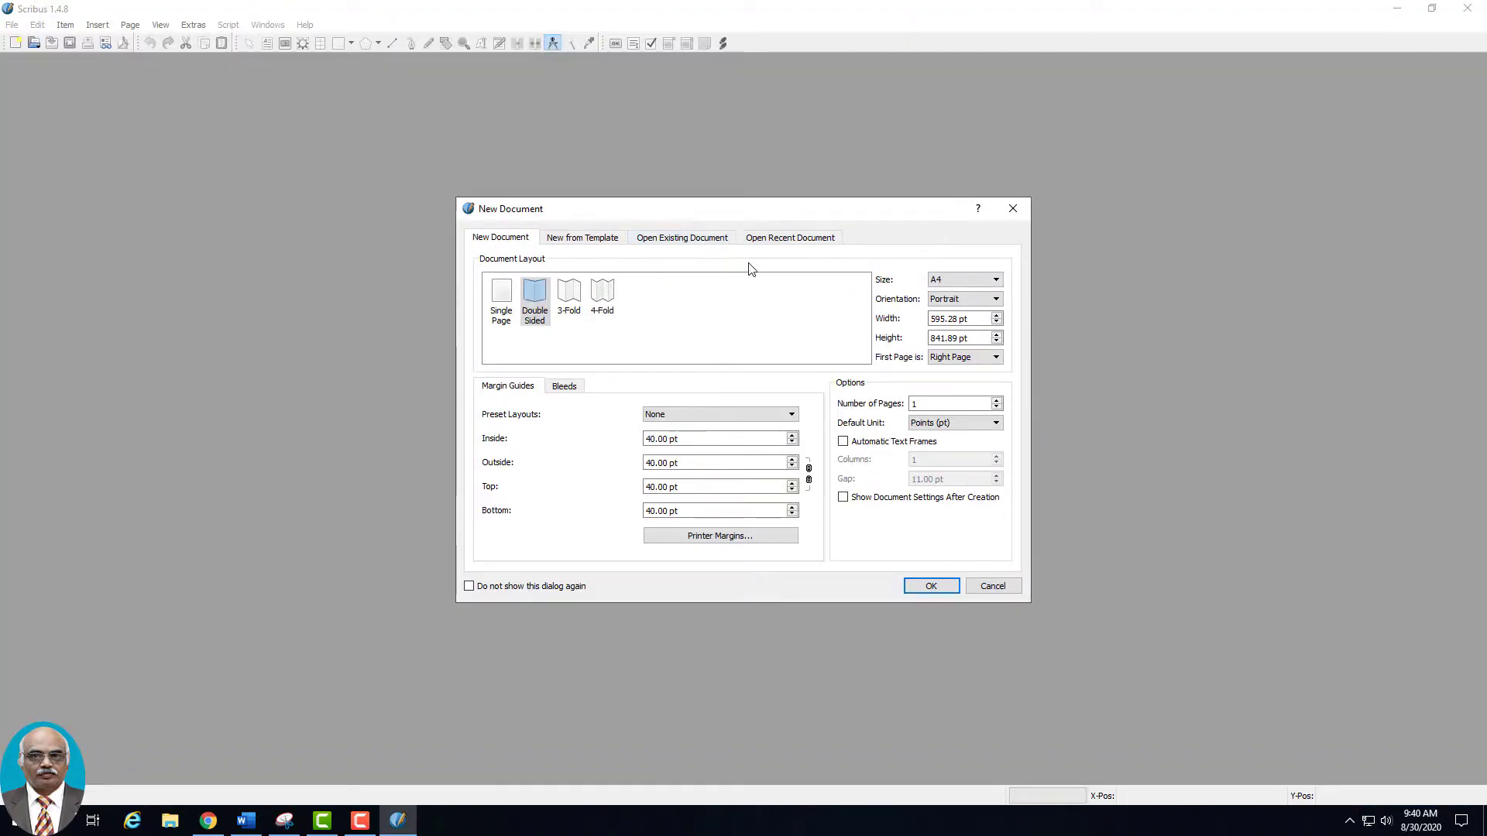
pyautogui.click(767, 238)
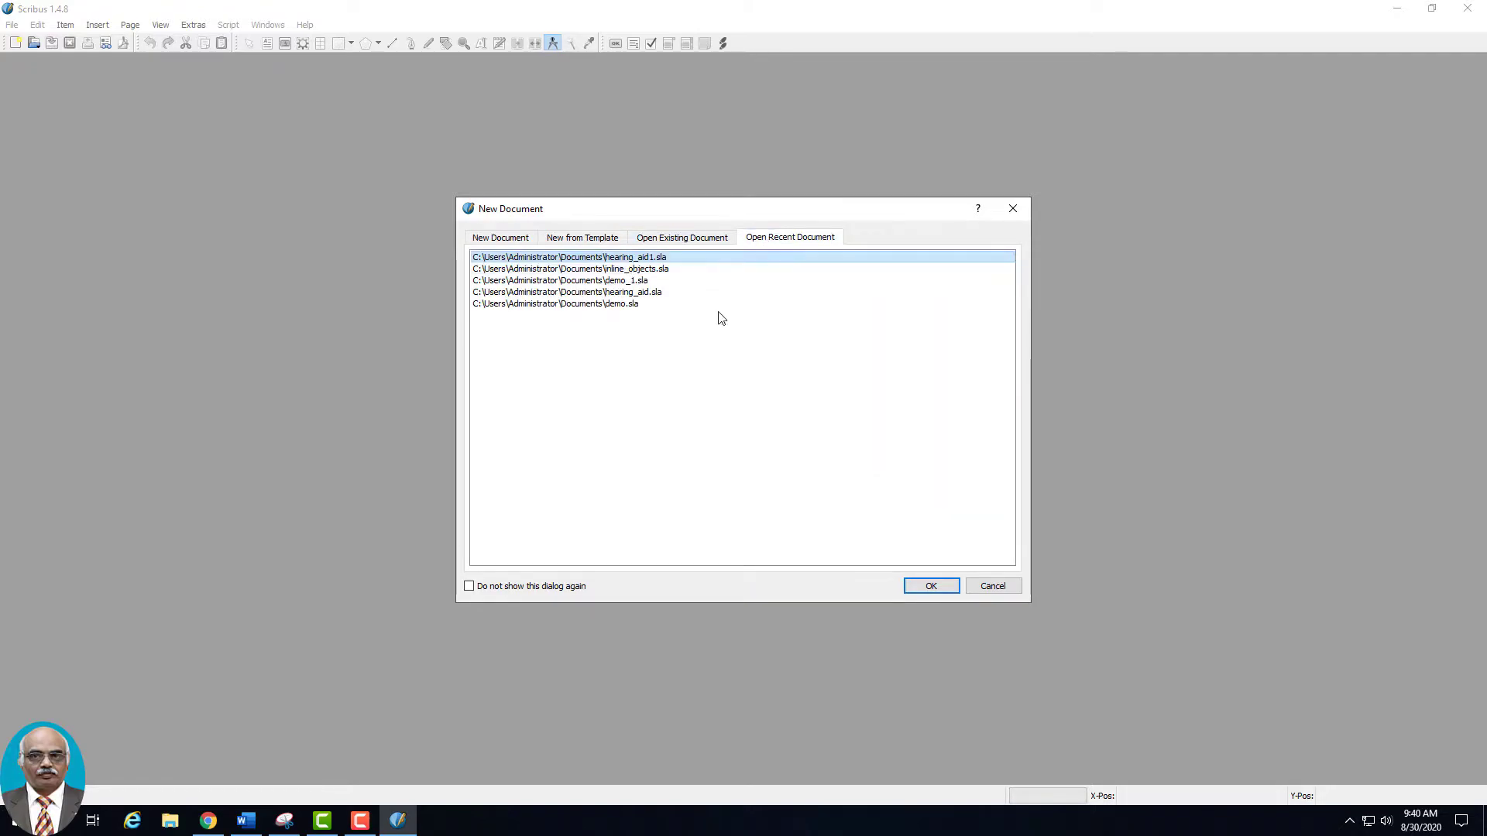
pyautogui.click(915, 589)
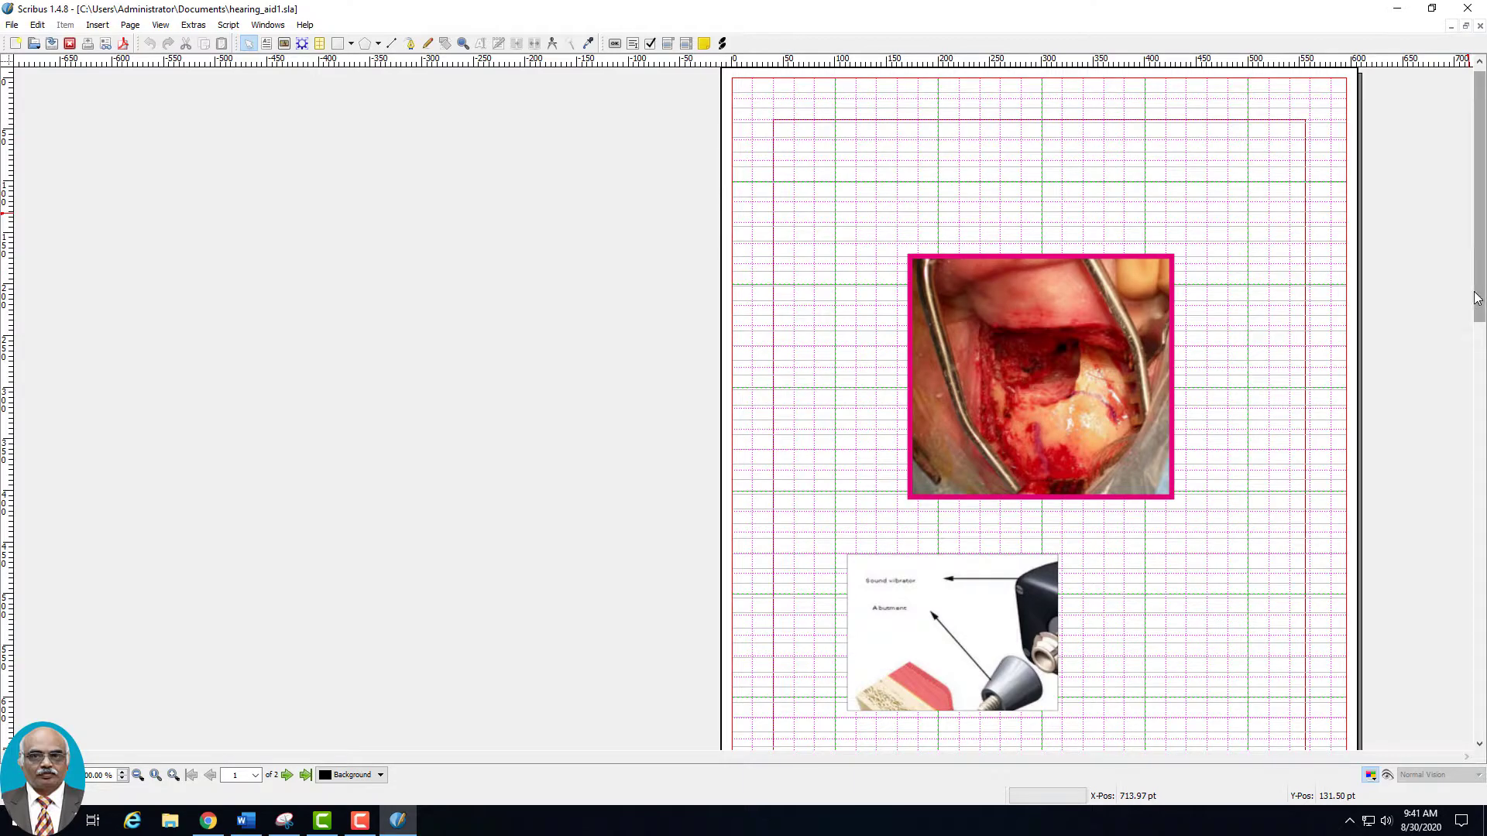
pyautogui.scroll(-3, 1480, 400)
pyautogui.scroll(-10, 1480, 400)
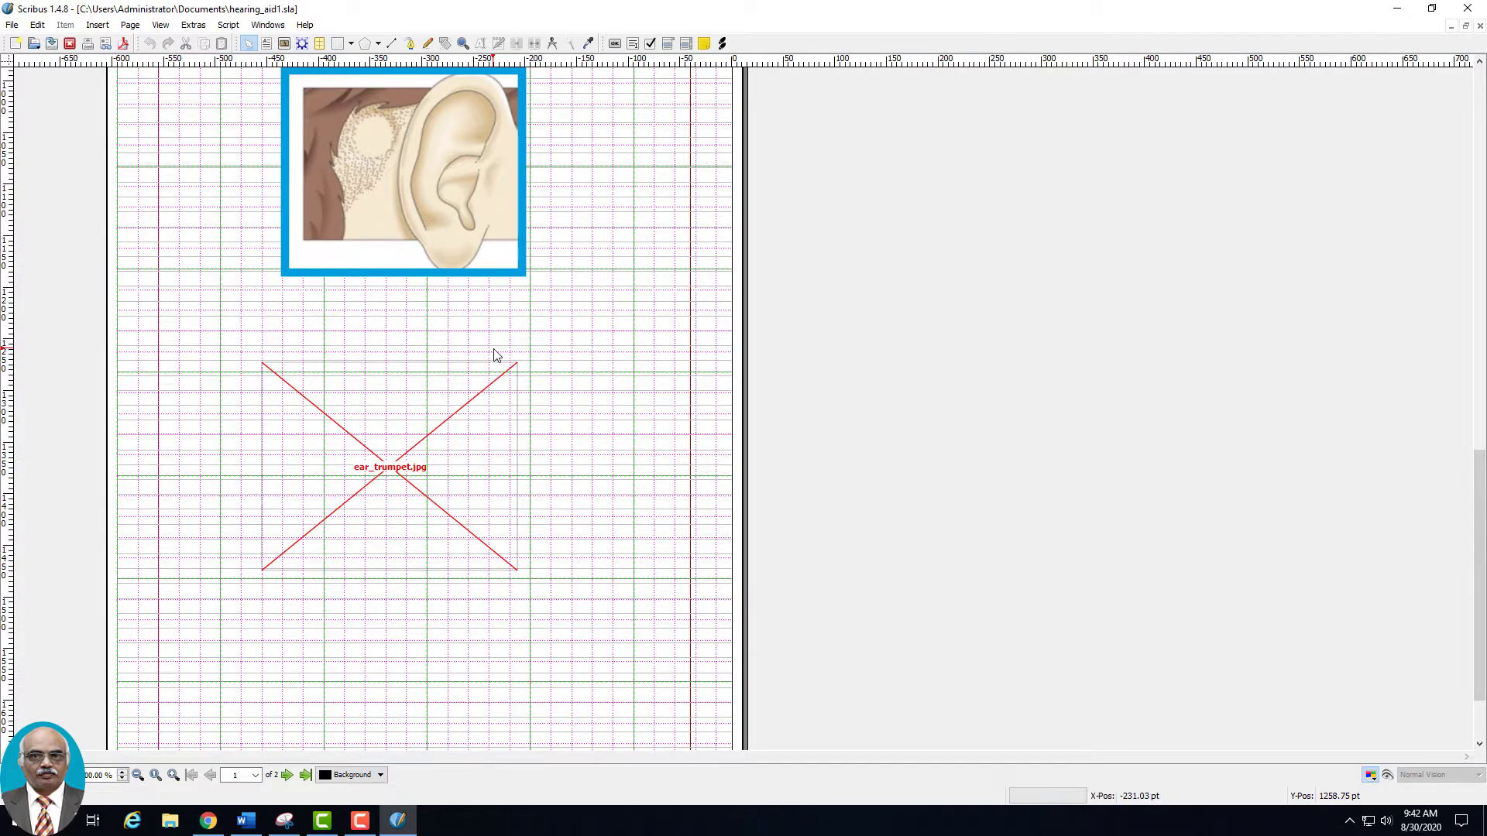
# Step: Select the ear trumpet frame with the missing picture and open the document's image manager beside it
pyautogui.click(416, 410)
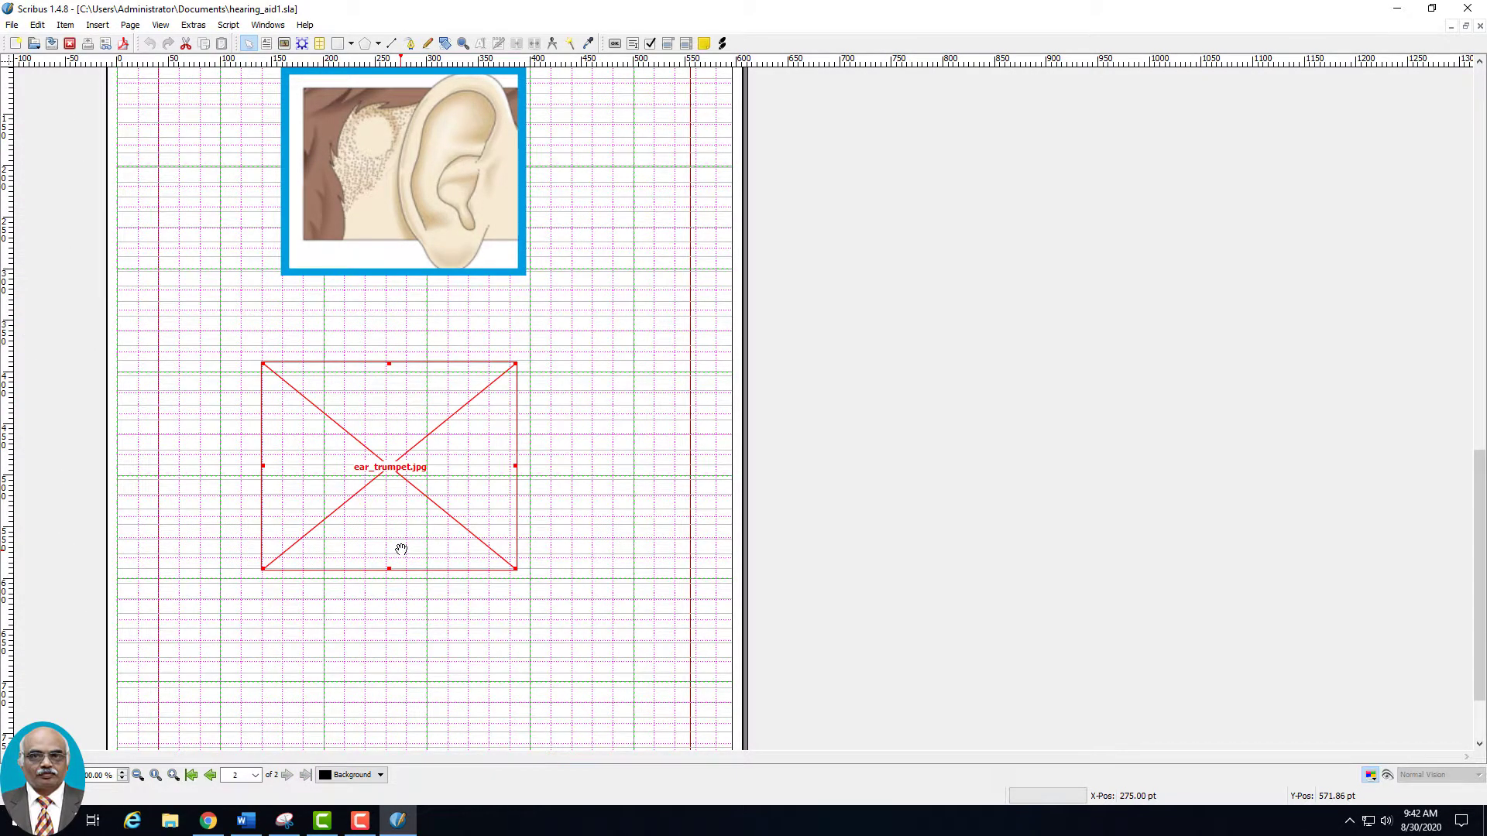
pyautogui.click(192, 25)
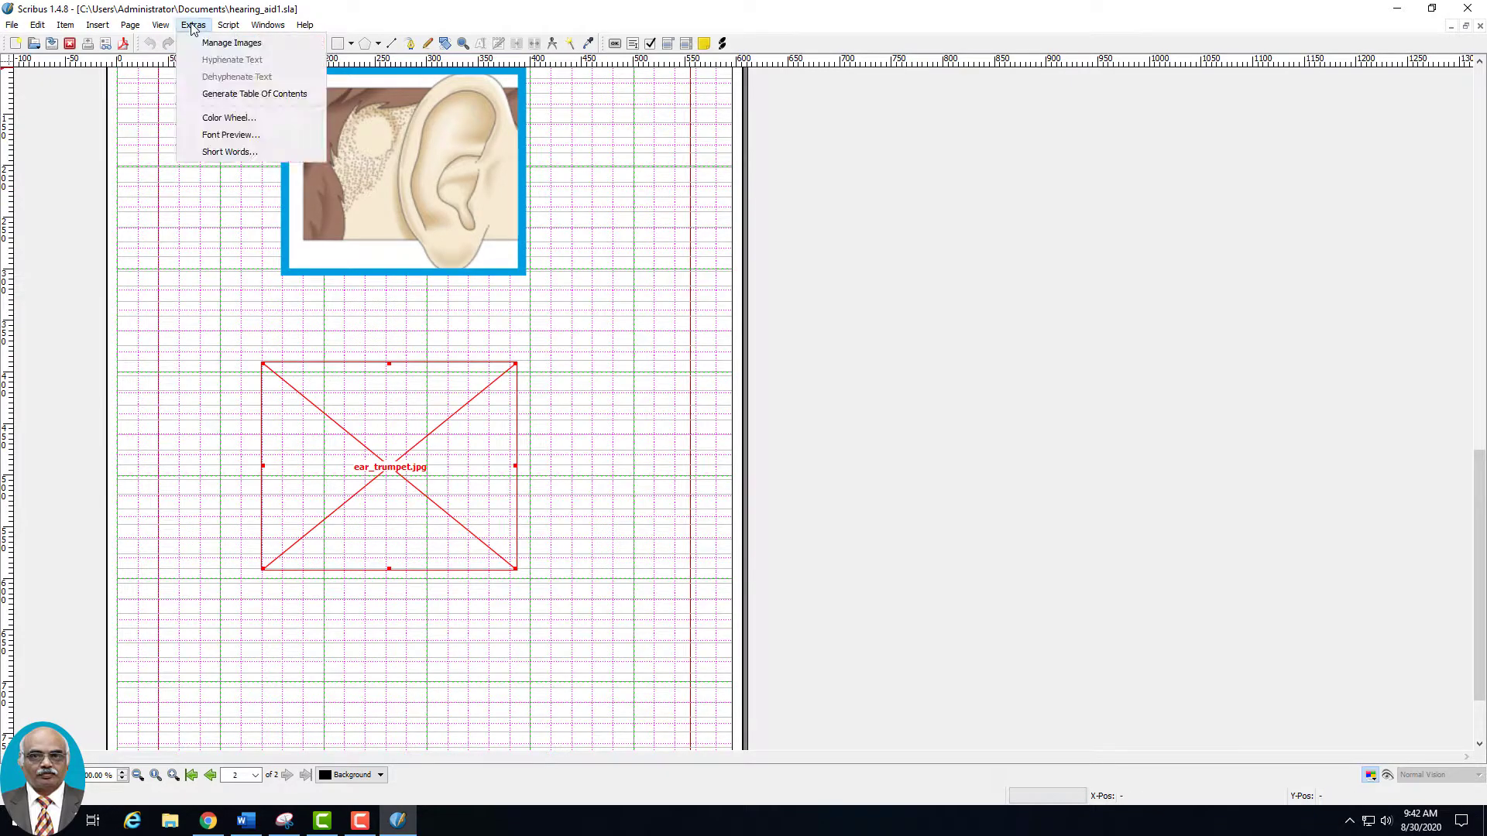
pyautogui.click(200, 43)
pyautogui.moveTo(619, 227); pyautogui.dragTo(785, 262)
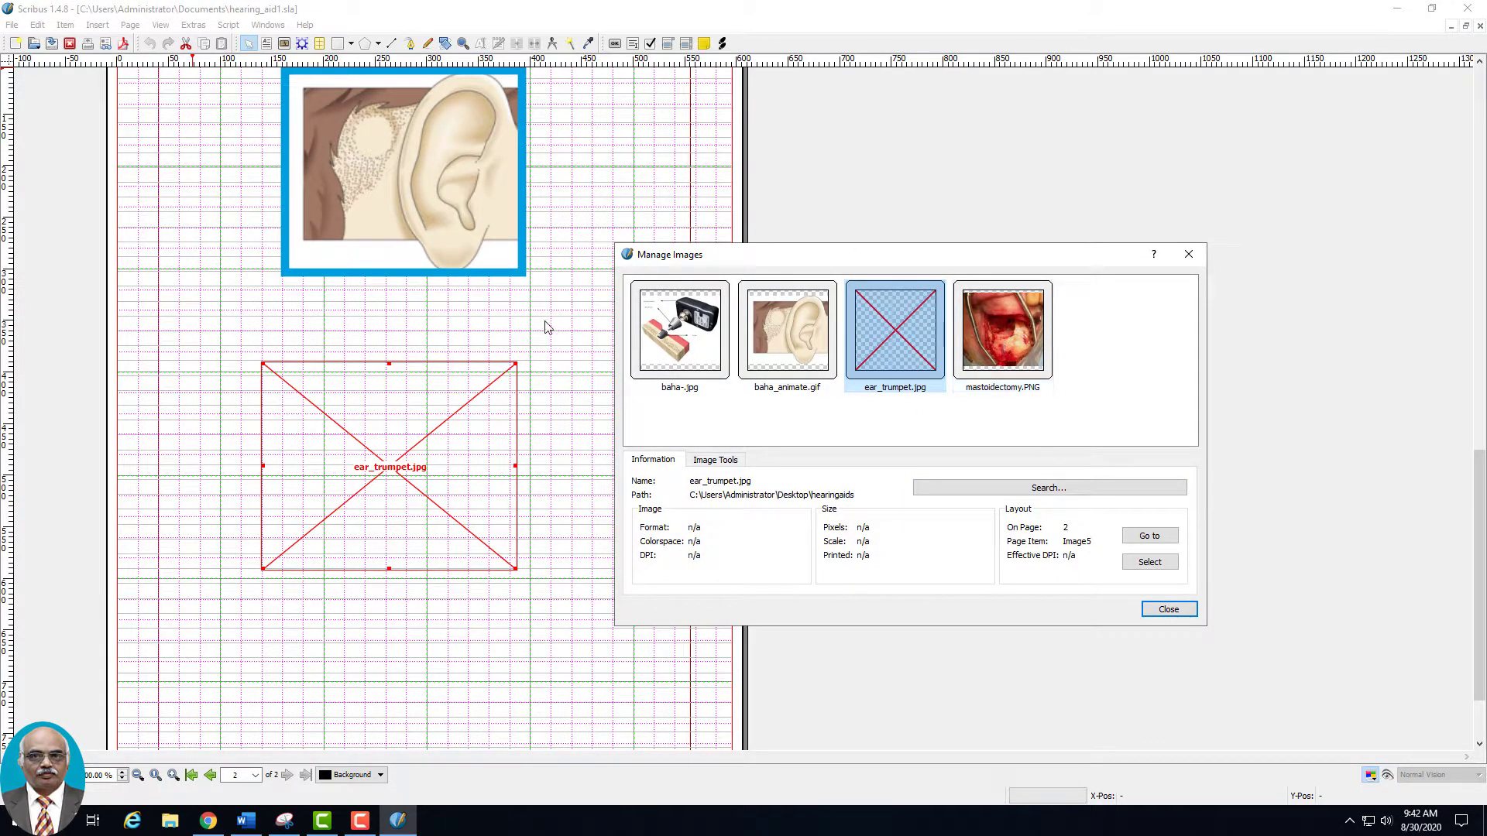
# Step: Review the file path, format, size and layout details of baha-.jpg, baha_animate.gif and mastoidectomy.PNG
pyautogui.click(690, 326)
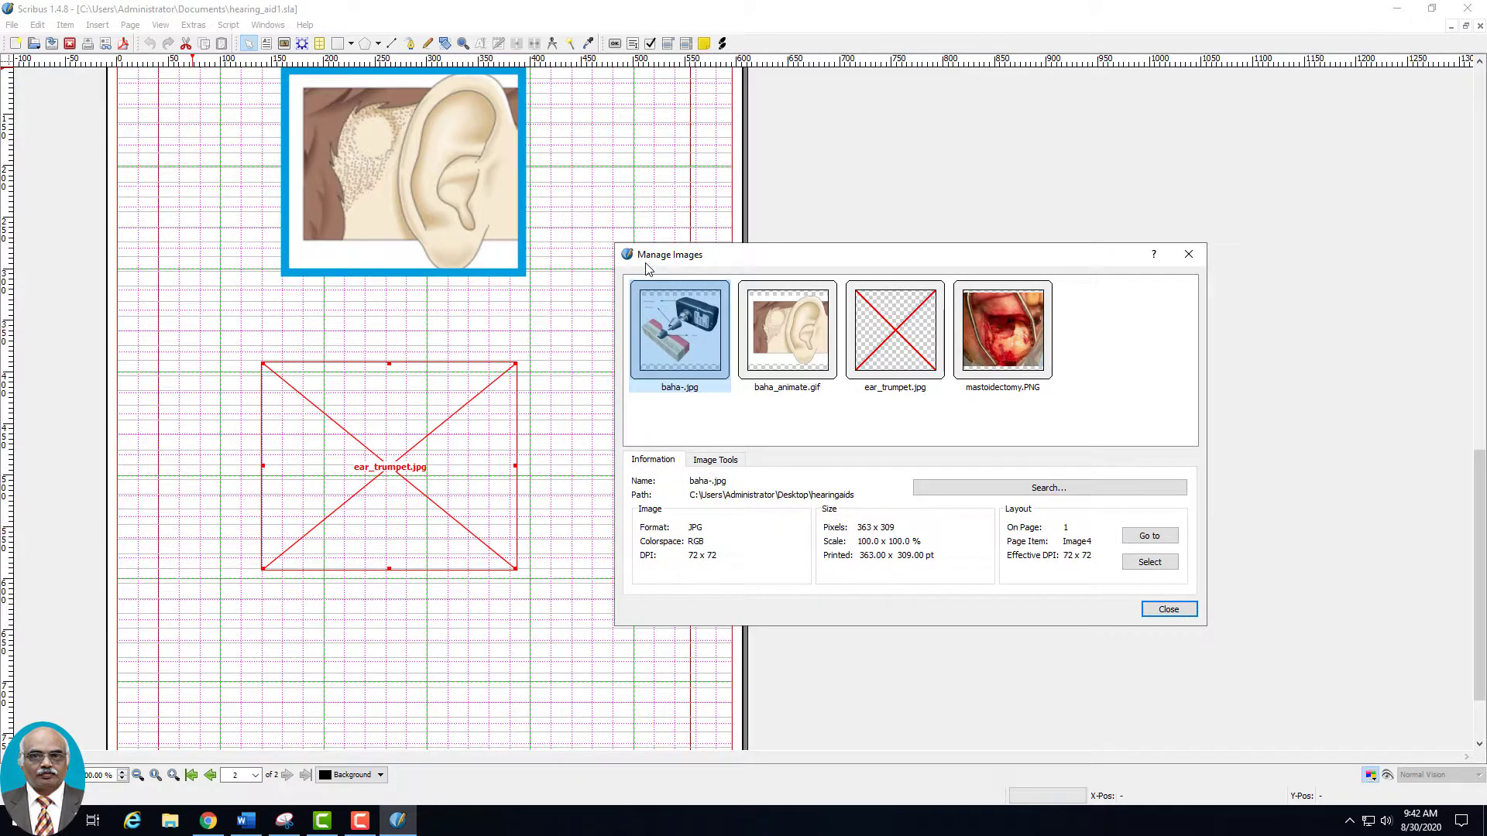
pyautogui.click(768, 341)
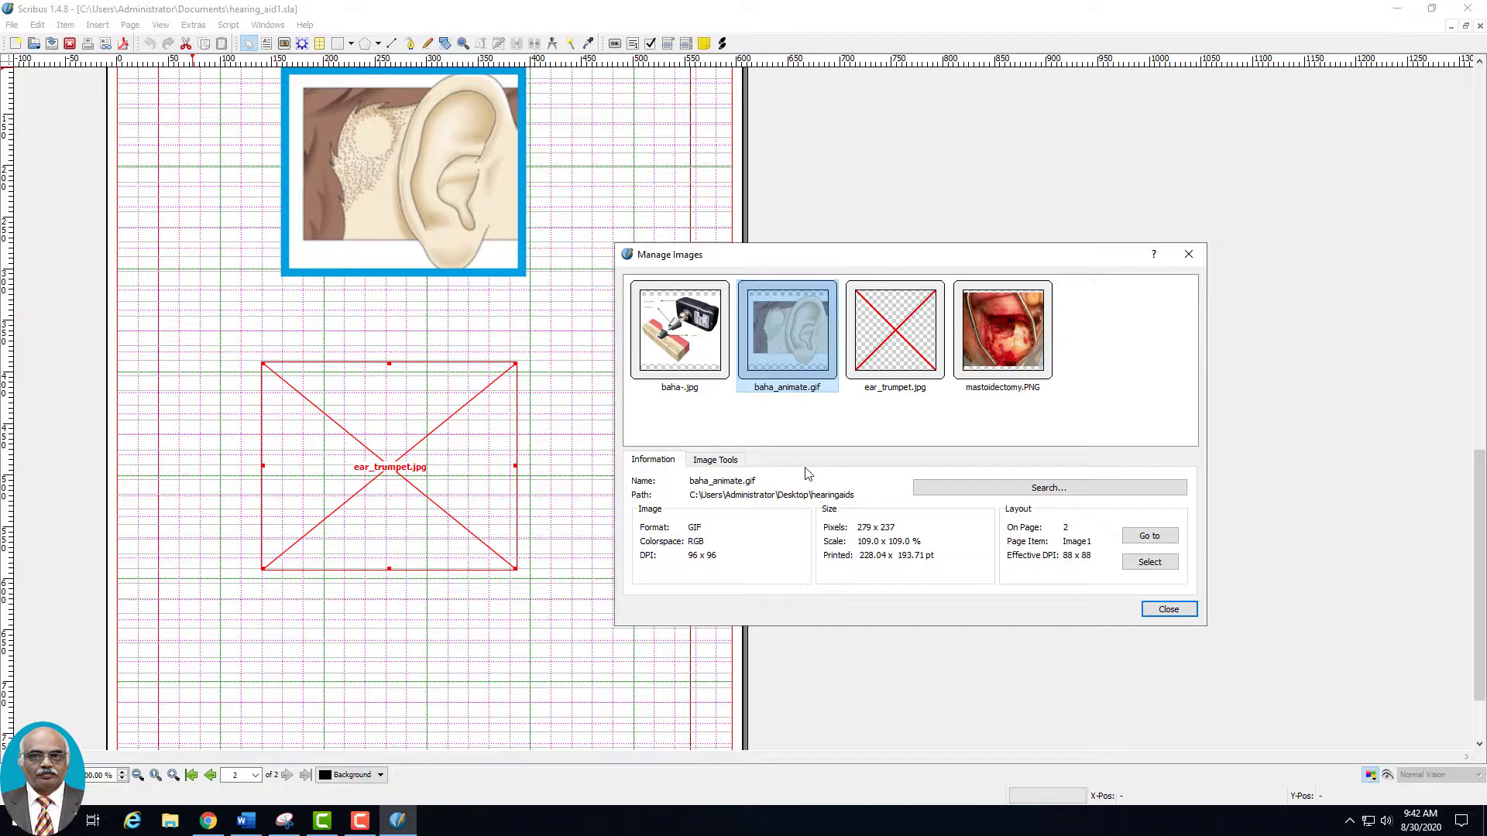
pyautogui.click(1046, 357)
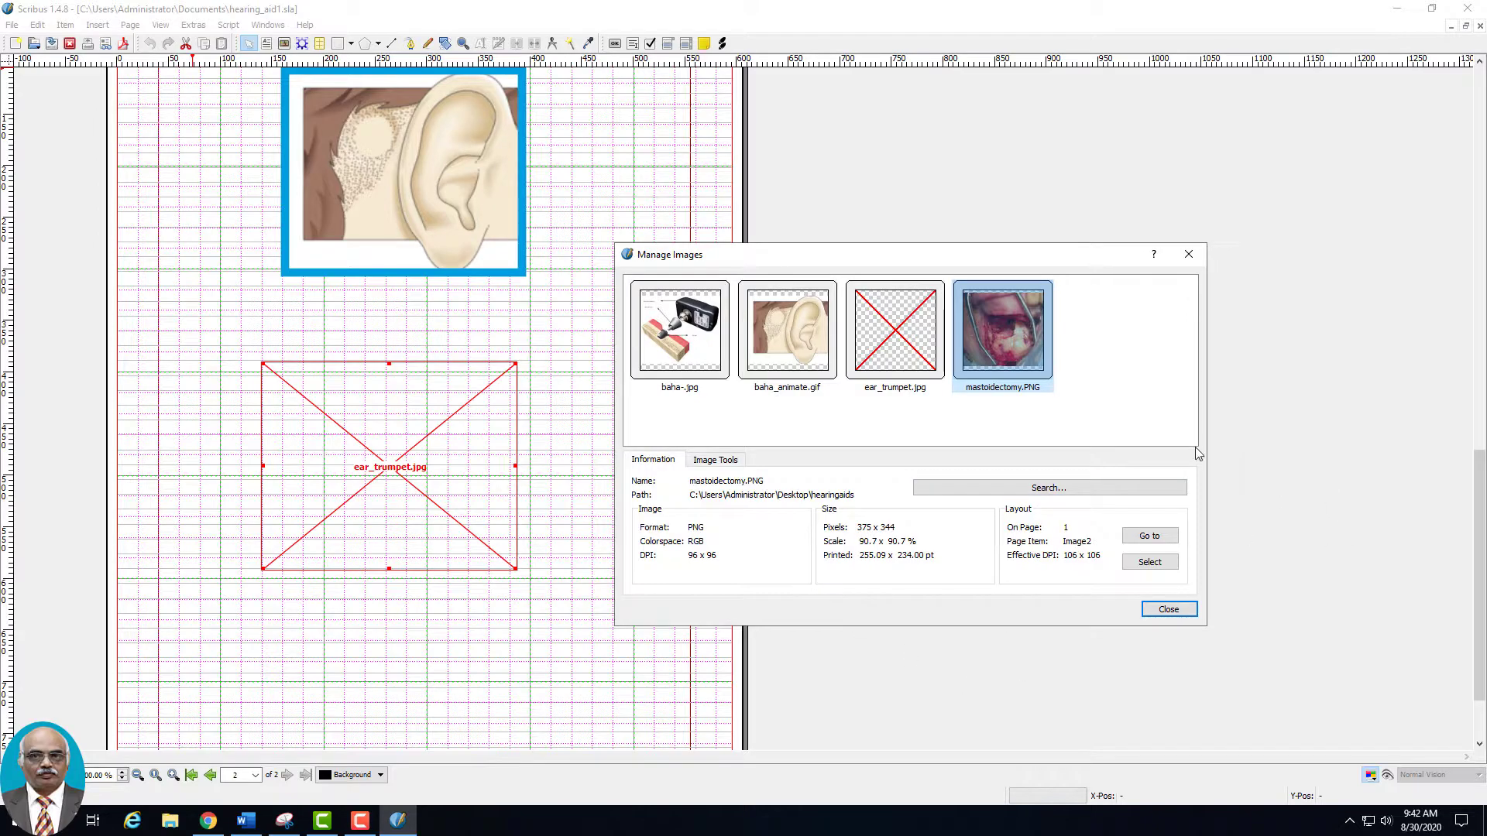
# Step: Search for the missing ear_trumpet.jpg recursively, using the Desktop as the base directory
pyautogui.click(893, 362)
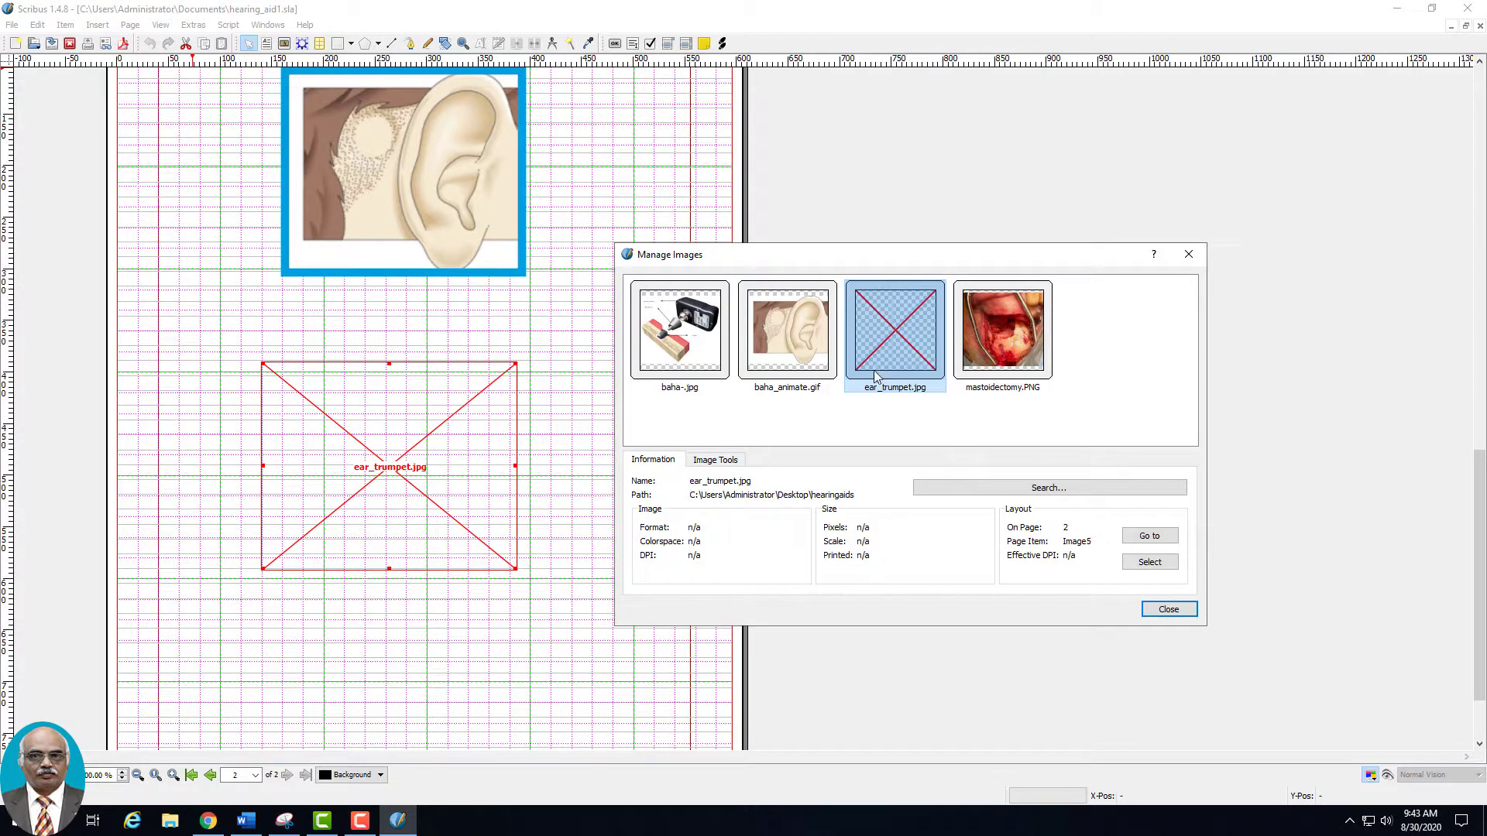
pyautogui.click(939, 491)
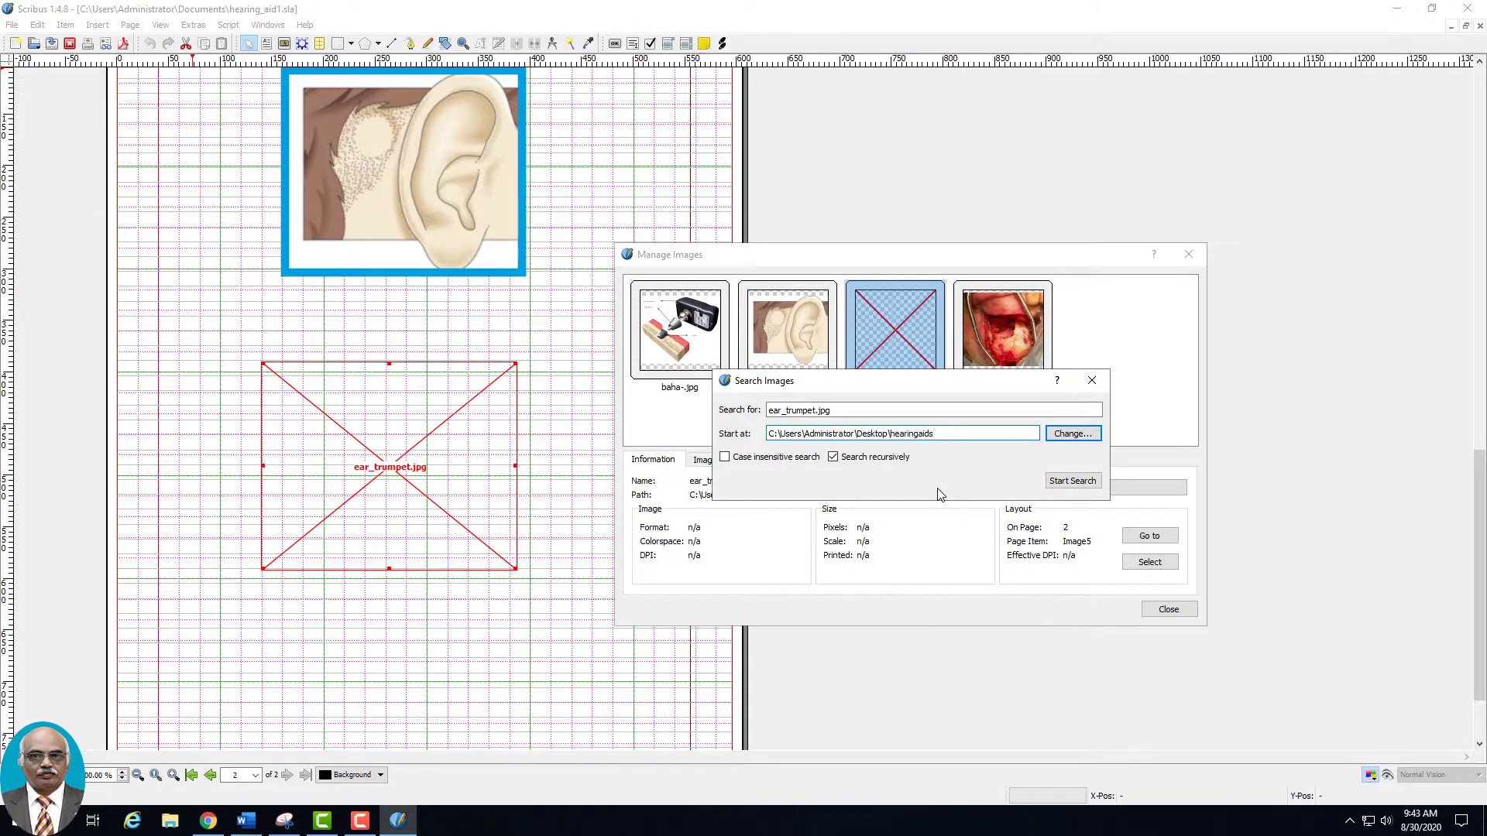
pyautogui.click(1089, 435)
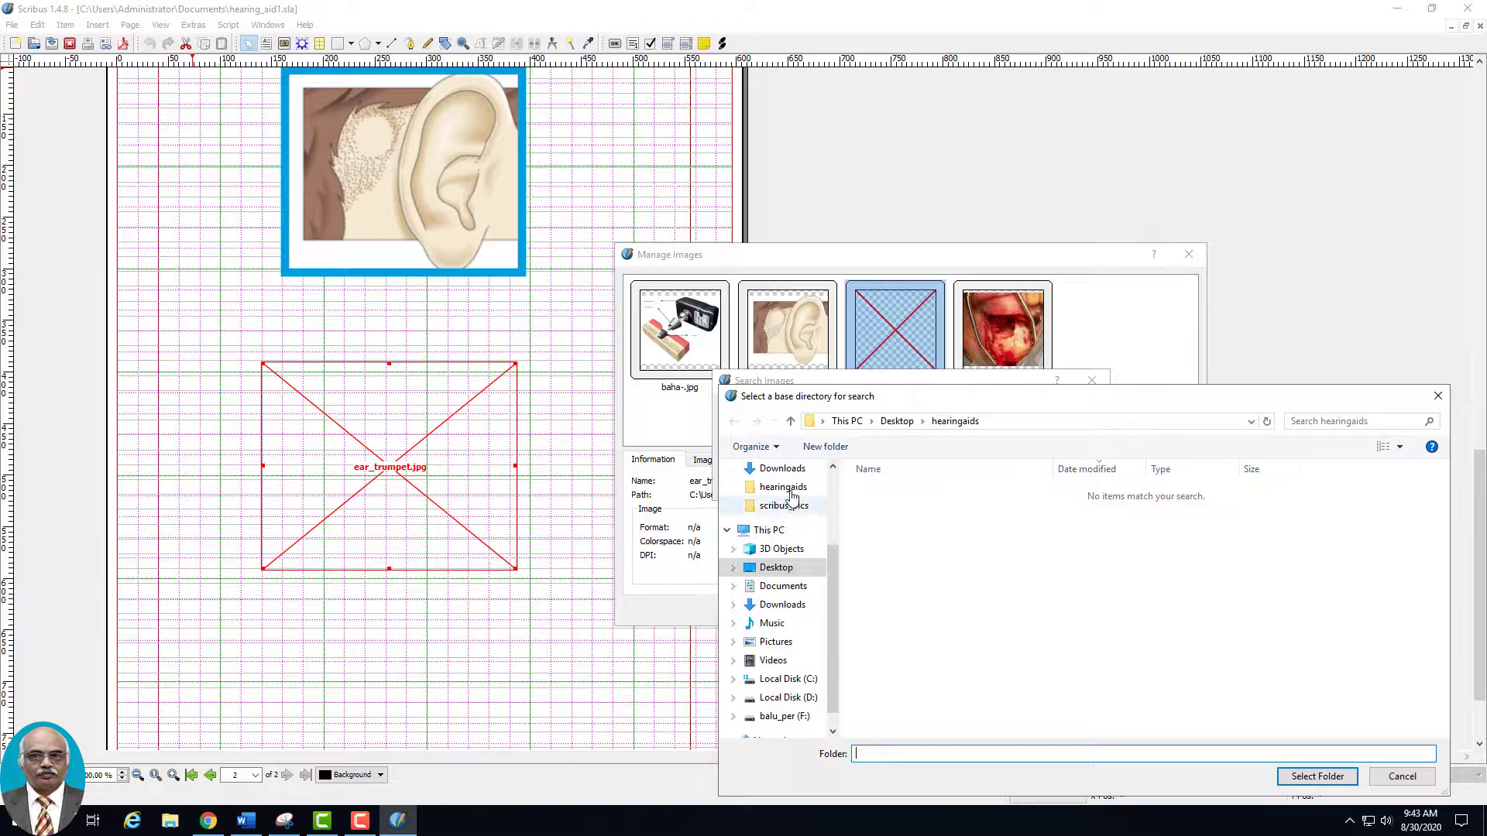
pyautogui.click(789, 571)
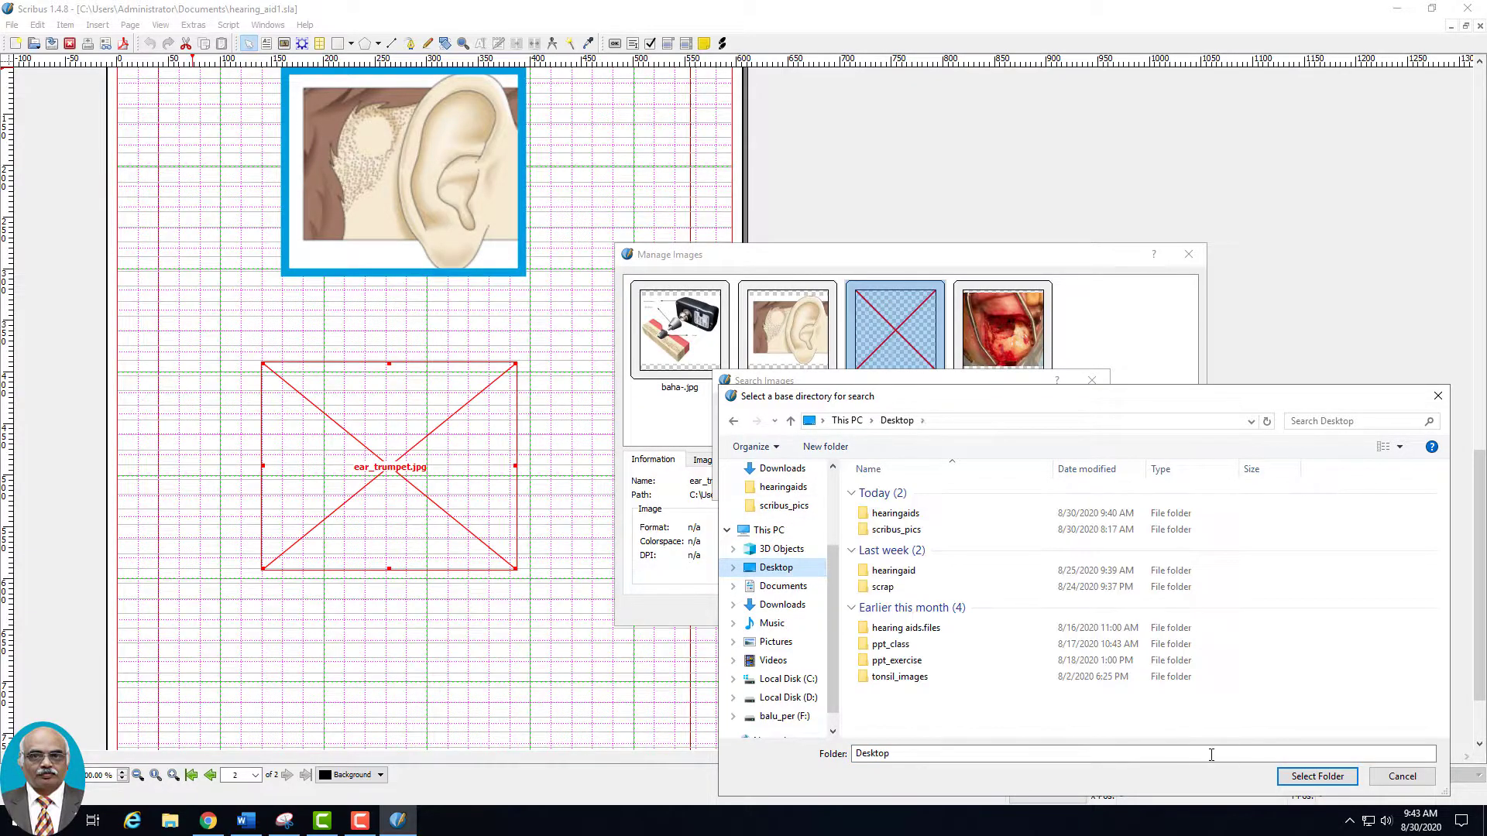
pyautogui.click(1285, 773)
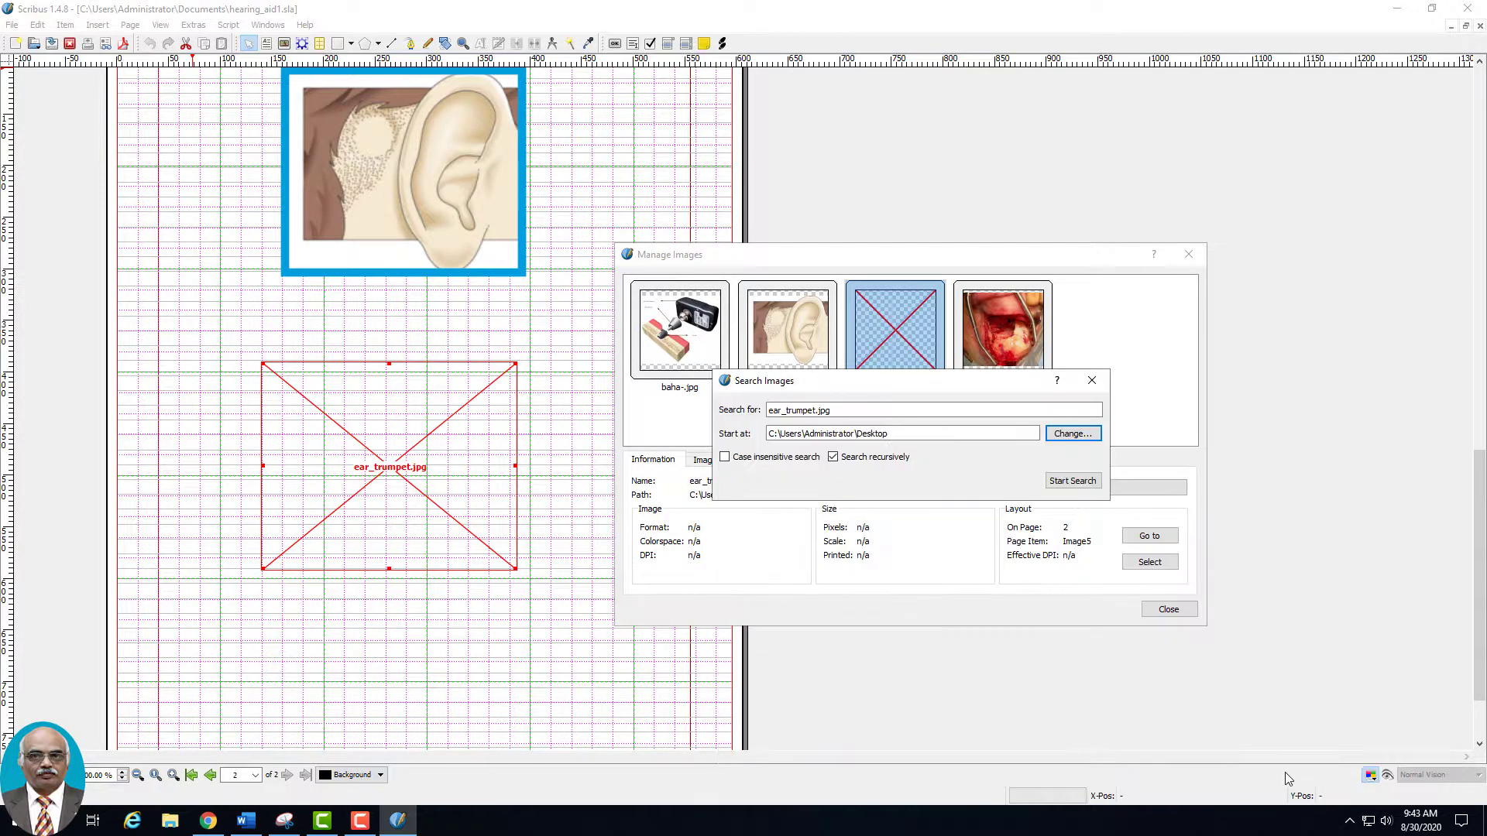
pyautogui.click(1073, 481)
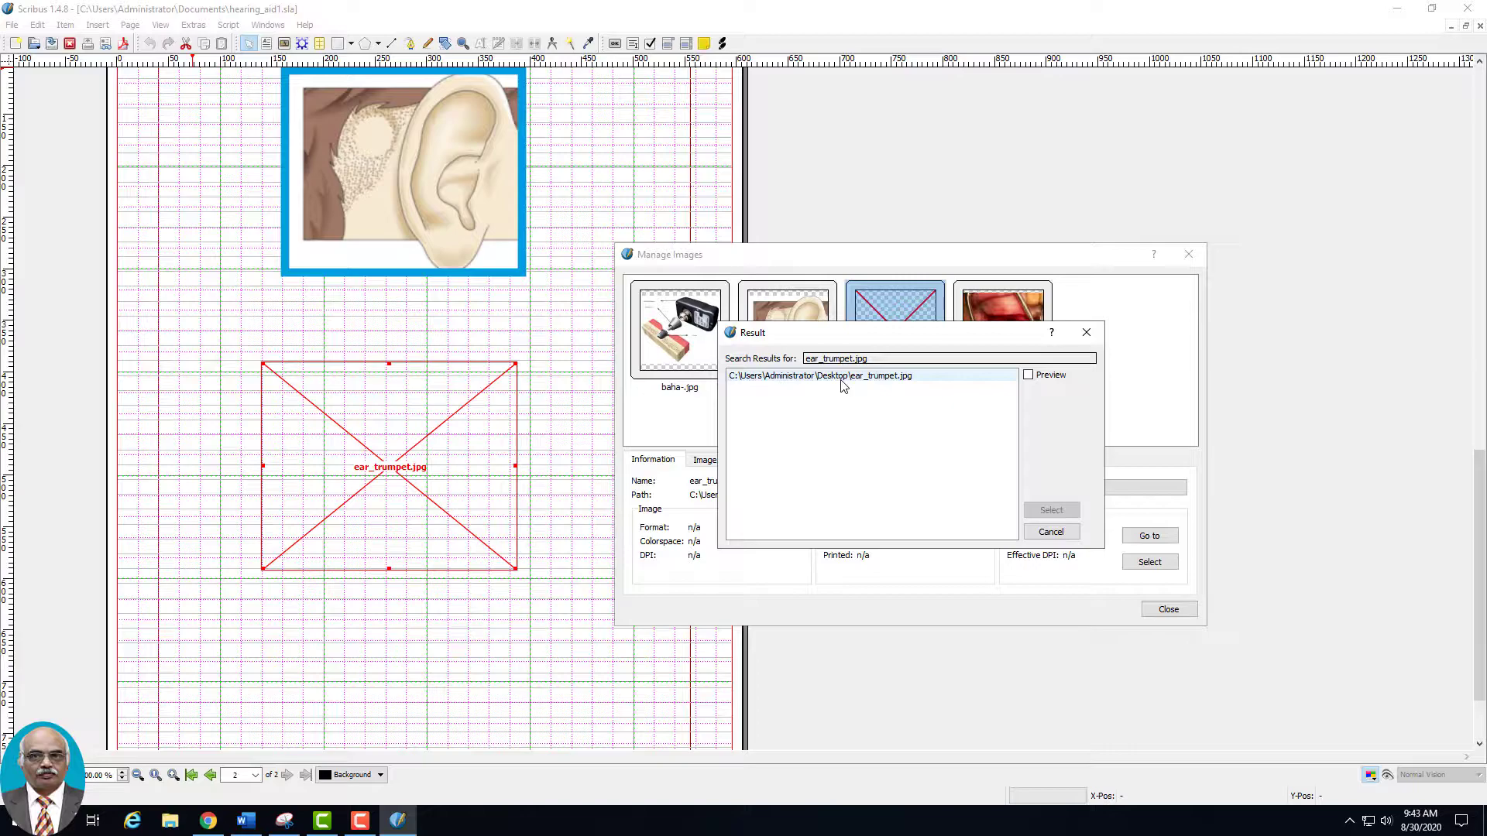
# Step: Preview the ear_trumpet.jpg found on the Desktop and relink the missing picture to it
pyautogui.click(1028, 375)
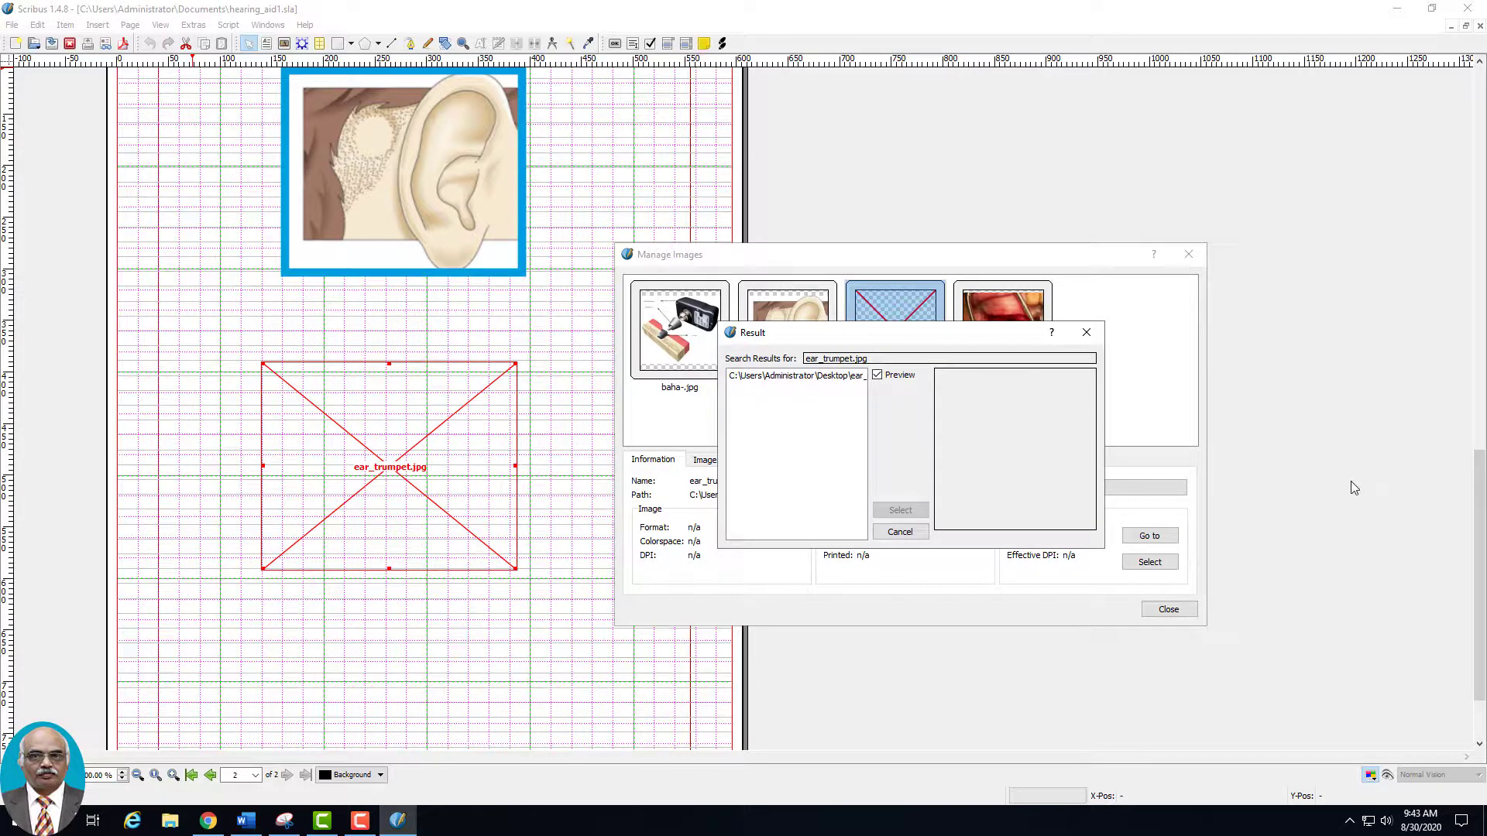
pyautogui.click(844, 379)
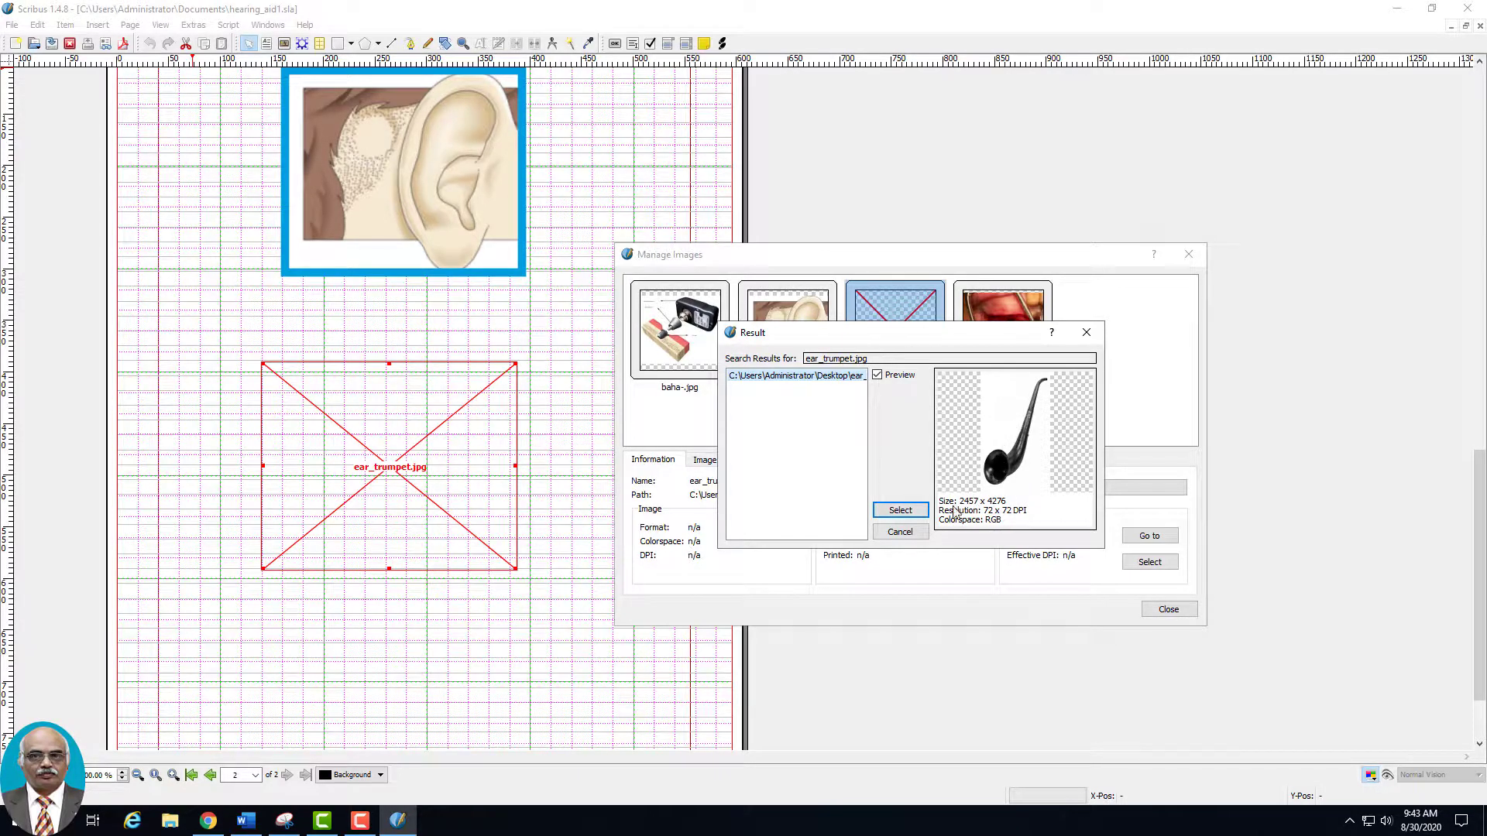
pyautogui.click(900, 510)
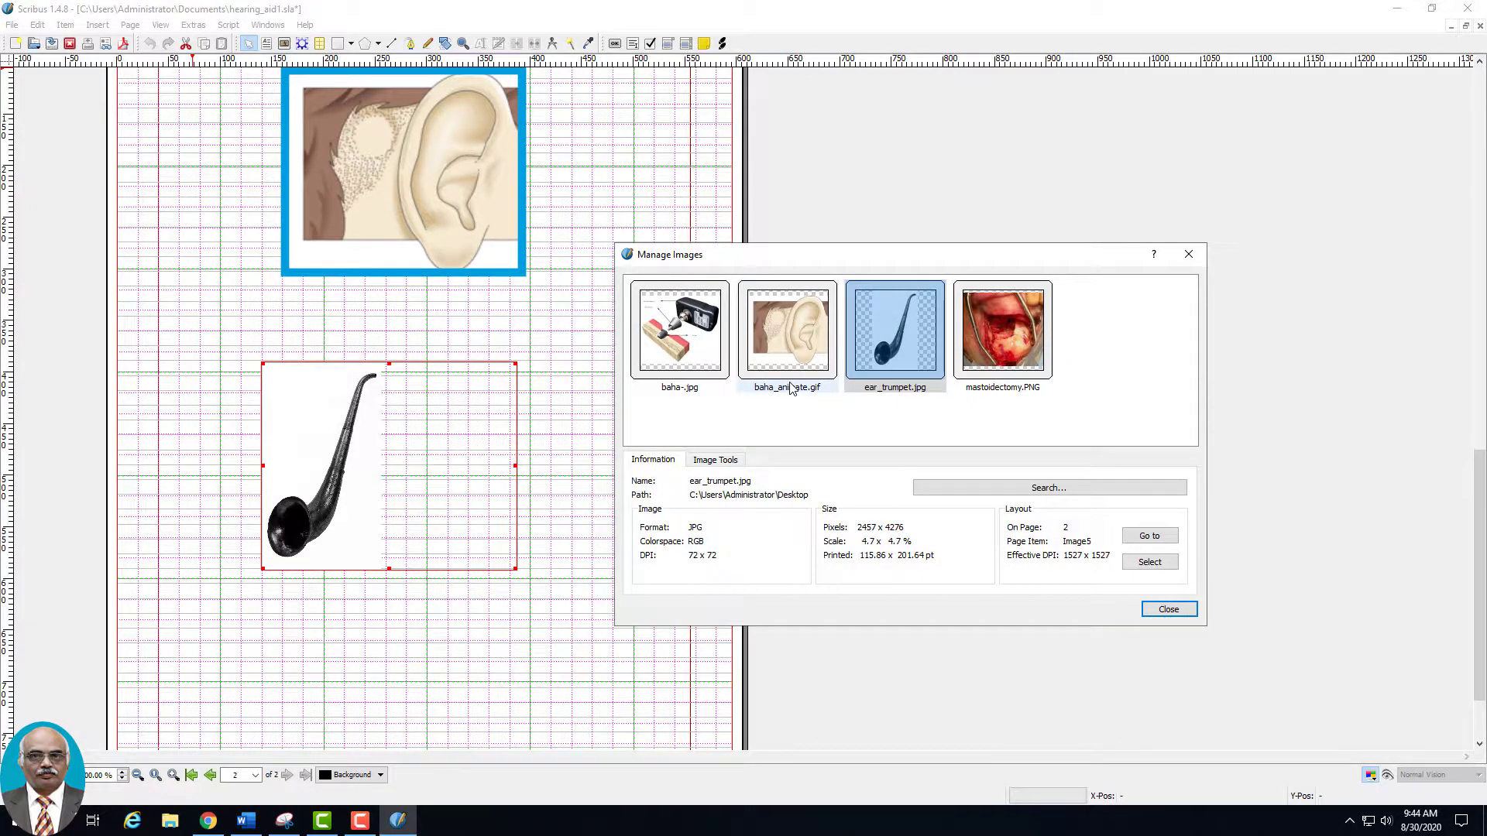
pyautogui.click(360, 821)
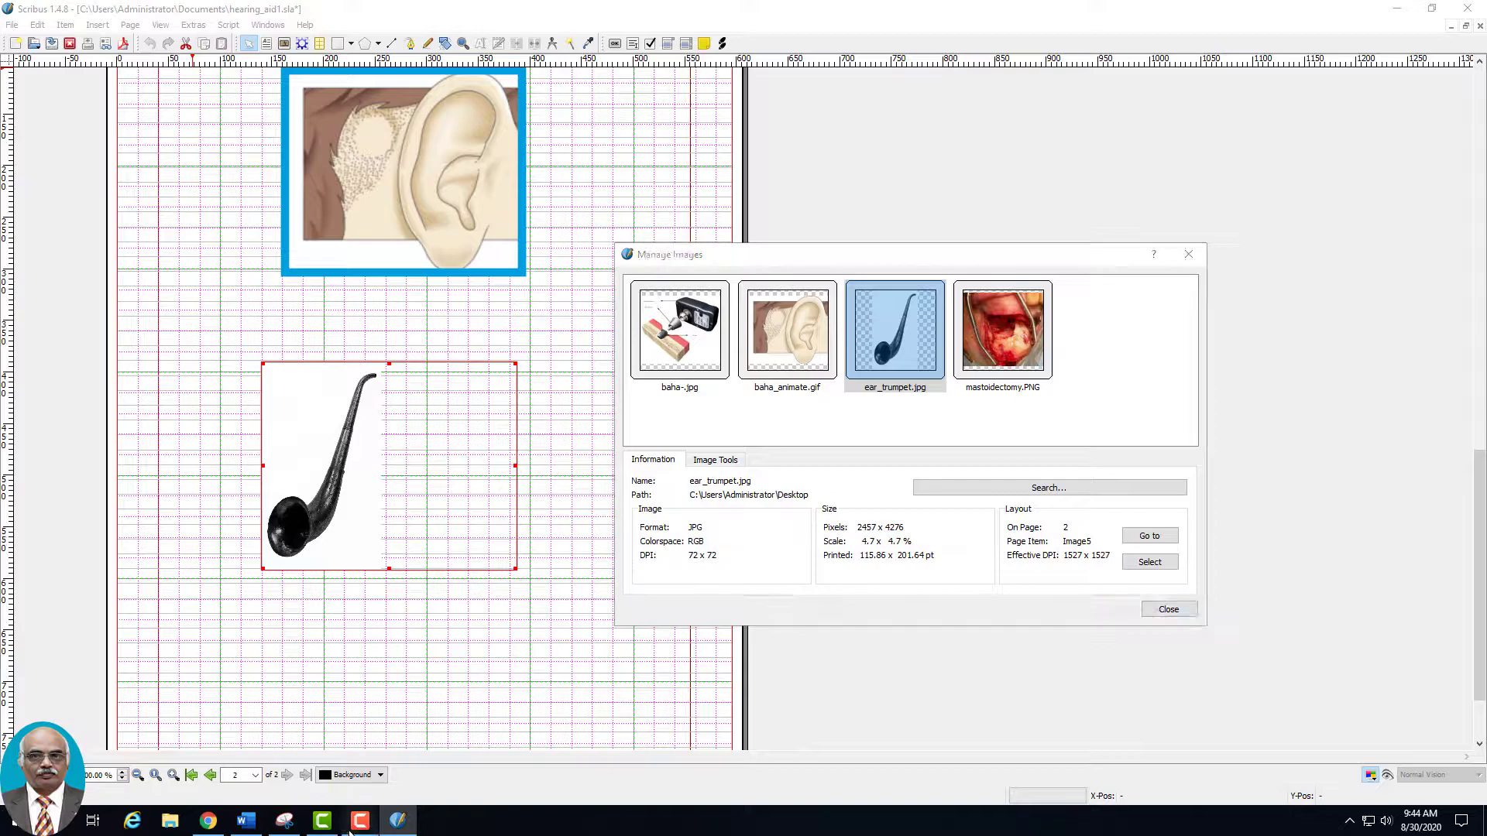
pyautogui.click(1452, 706)
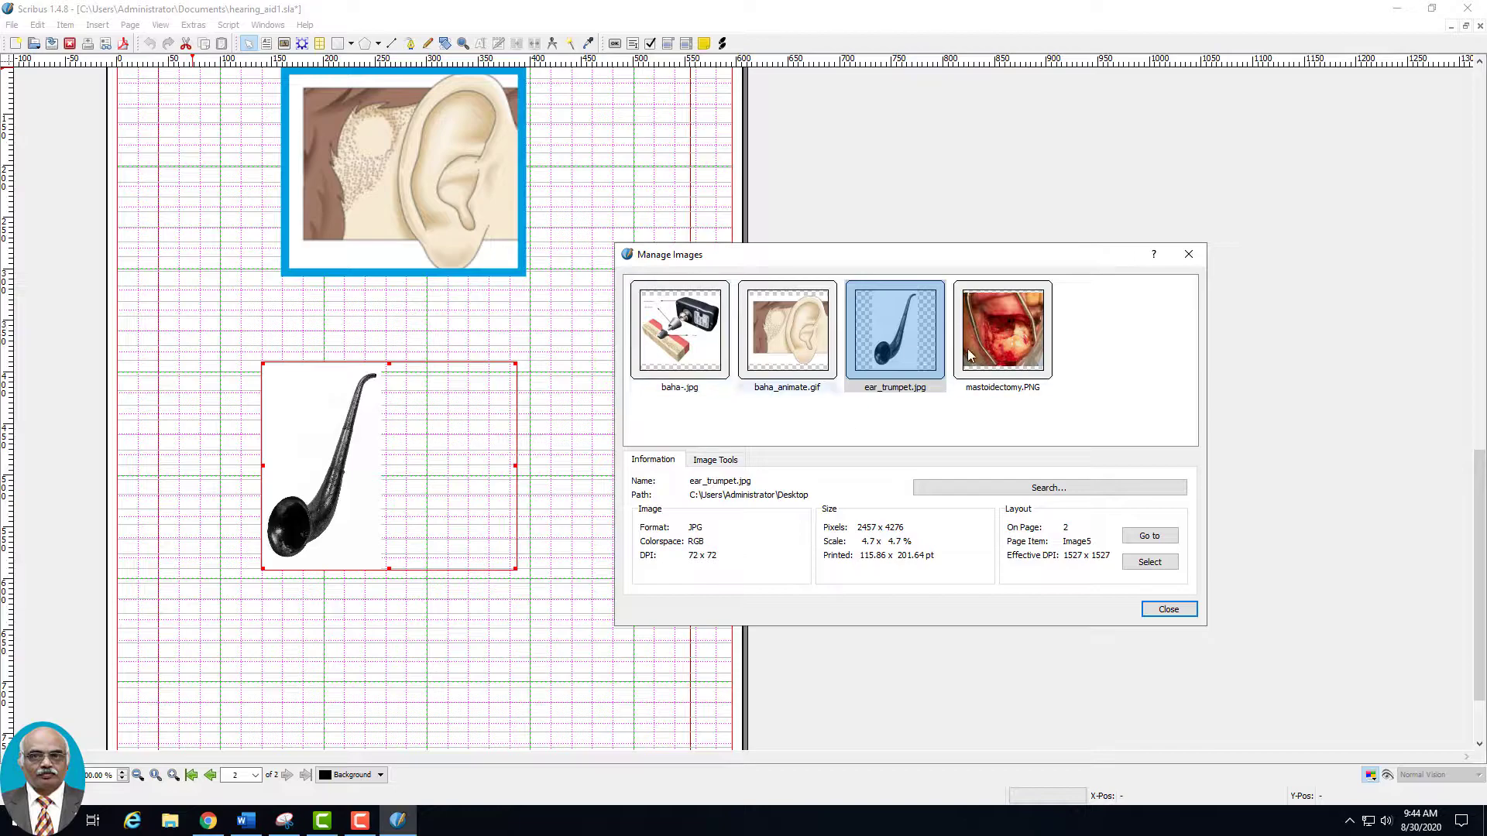
# Step: Show the image tools for ear_trumpet.jpg and toggle the picture's visibility off and back on
pyautogui.click(701, 463)
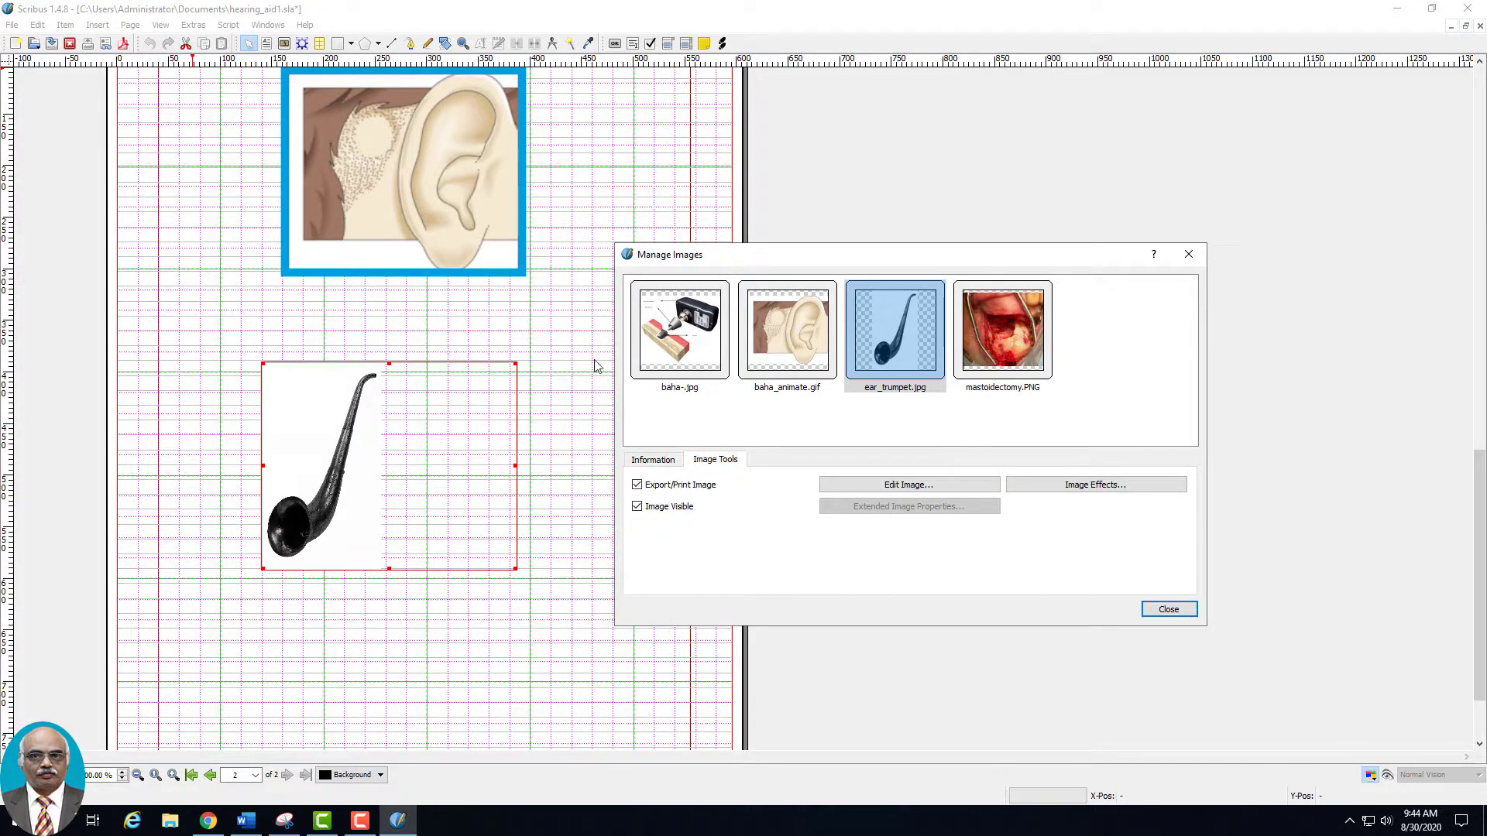
pyautogui.click(637, 508)
pyautogui.click(638, 508)
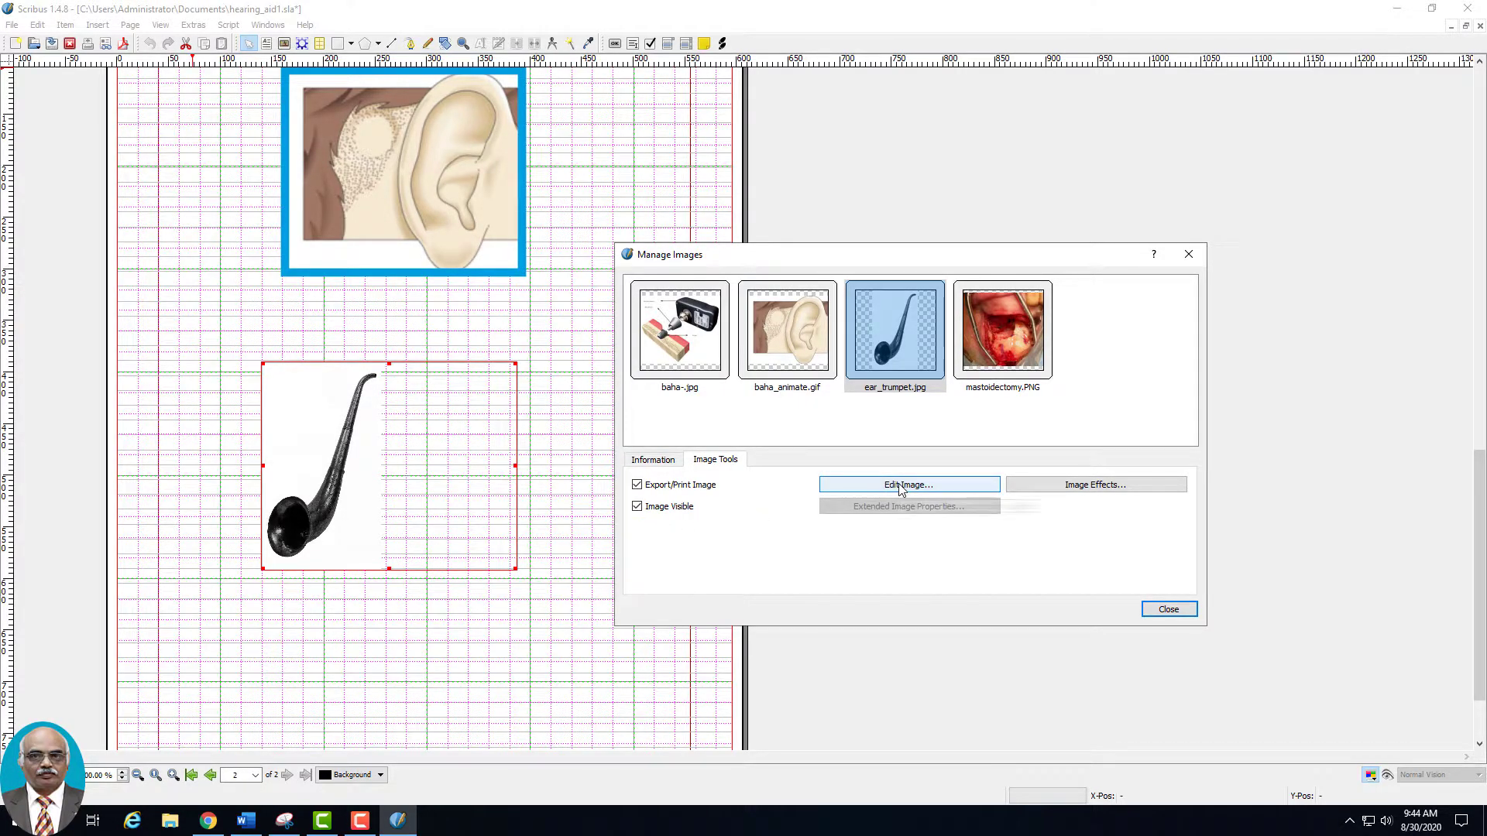
# Step: Open ear_trumpet.jpg for editing in GIMP, view it there, and close GIMP without making changes
pyautogui.click(901, 485)
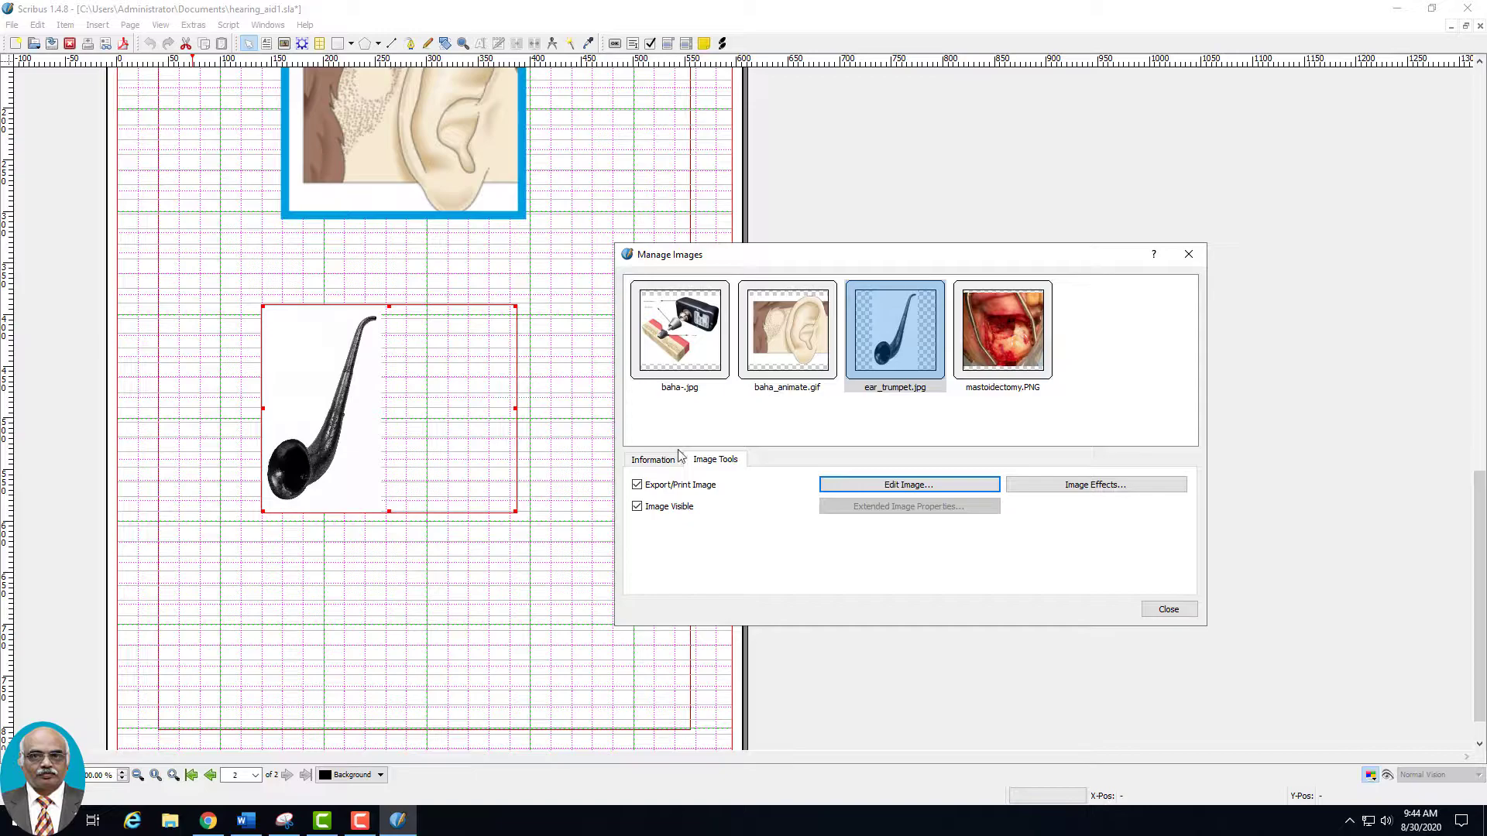
pyautogui.click(966, 487)
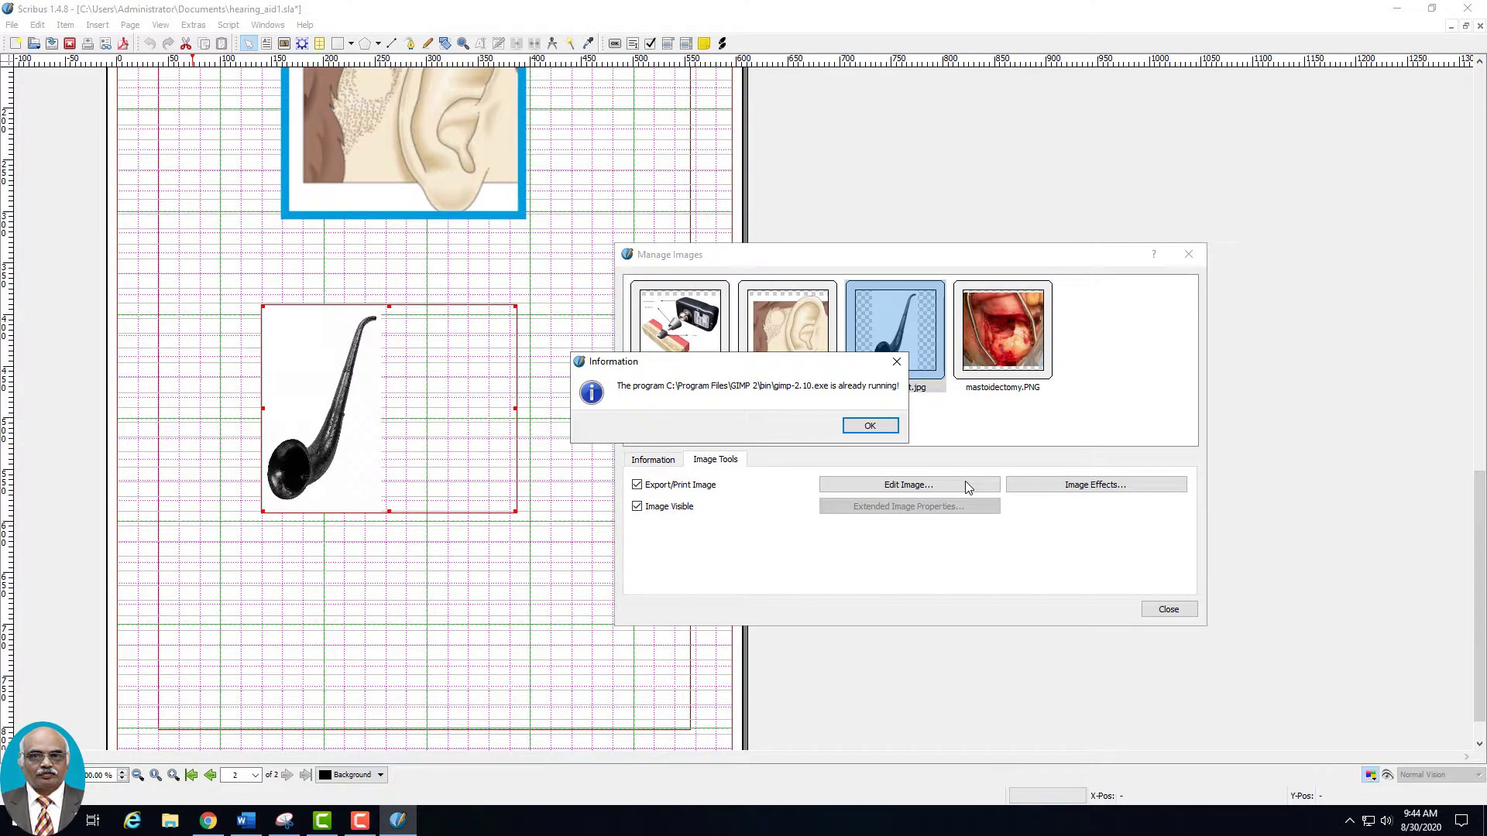
pyautogui.click(866, 427)
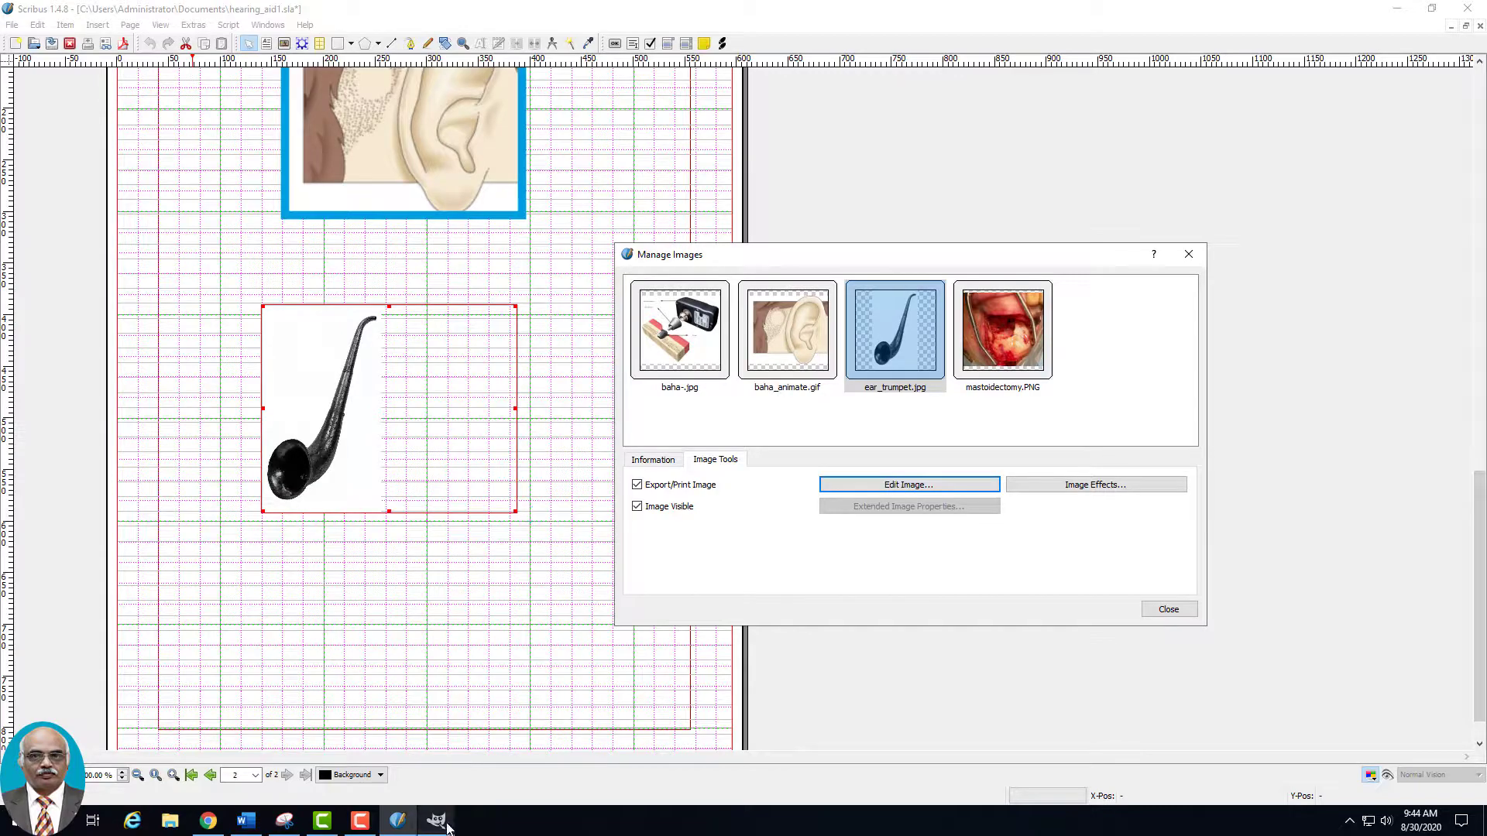
pyautogui.click(435, 827)
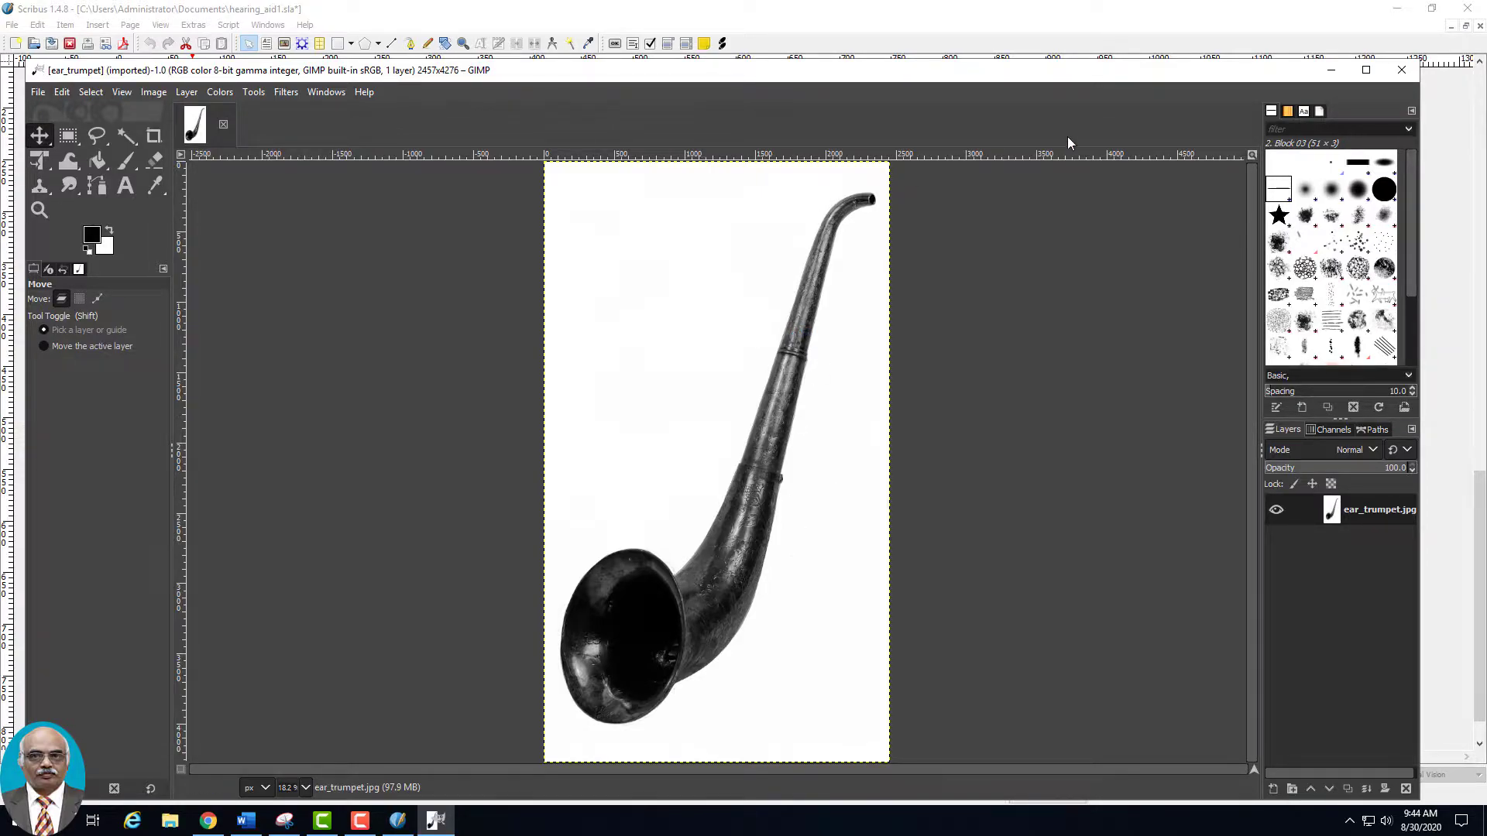
pyautogui.click(1401, 73)
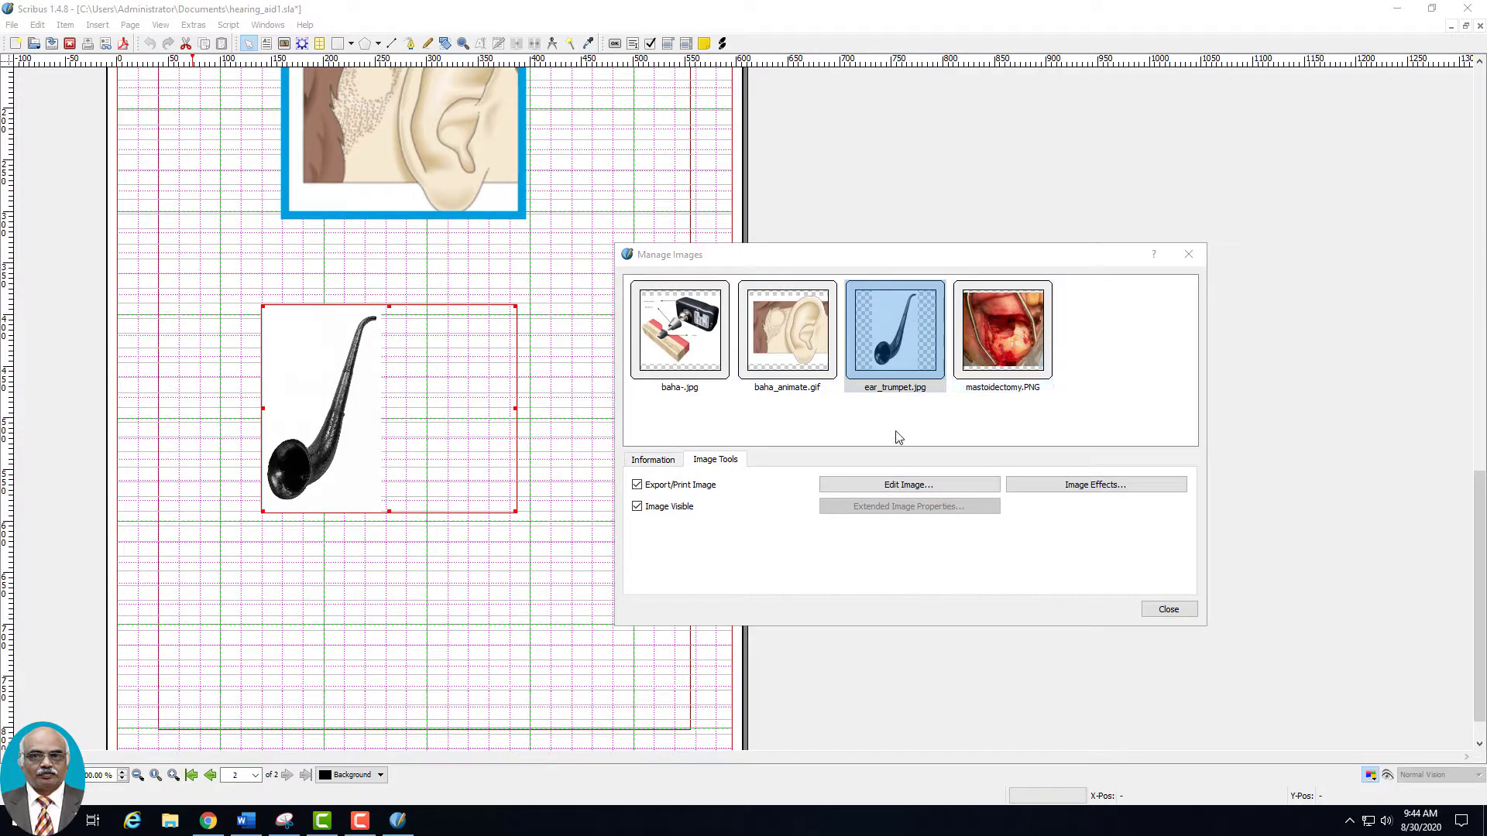
# Step: Apply a Sharpen effect with radius 4.0 and value 3.0 to ear_trumpet.jpg and close the image manager
pyautogui.click(1138, 485)
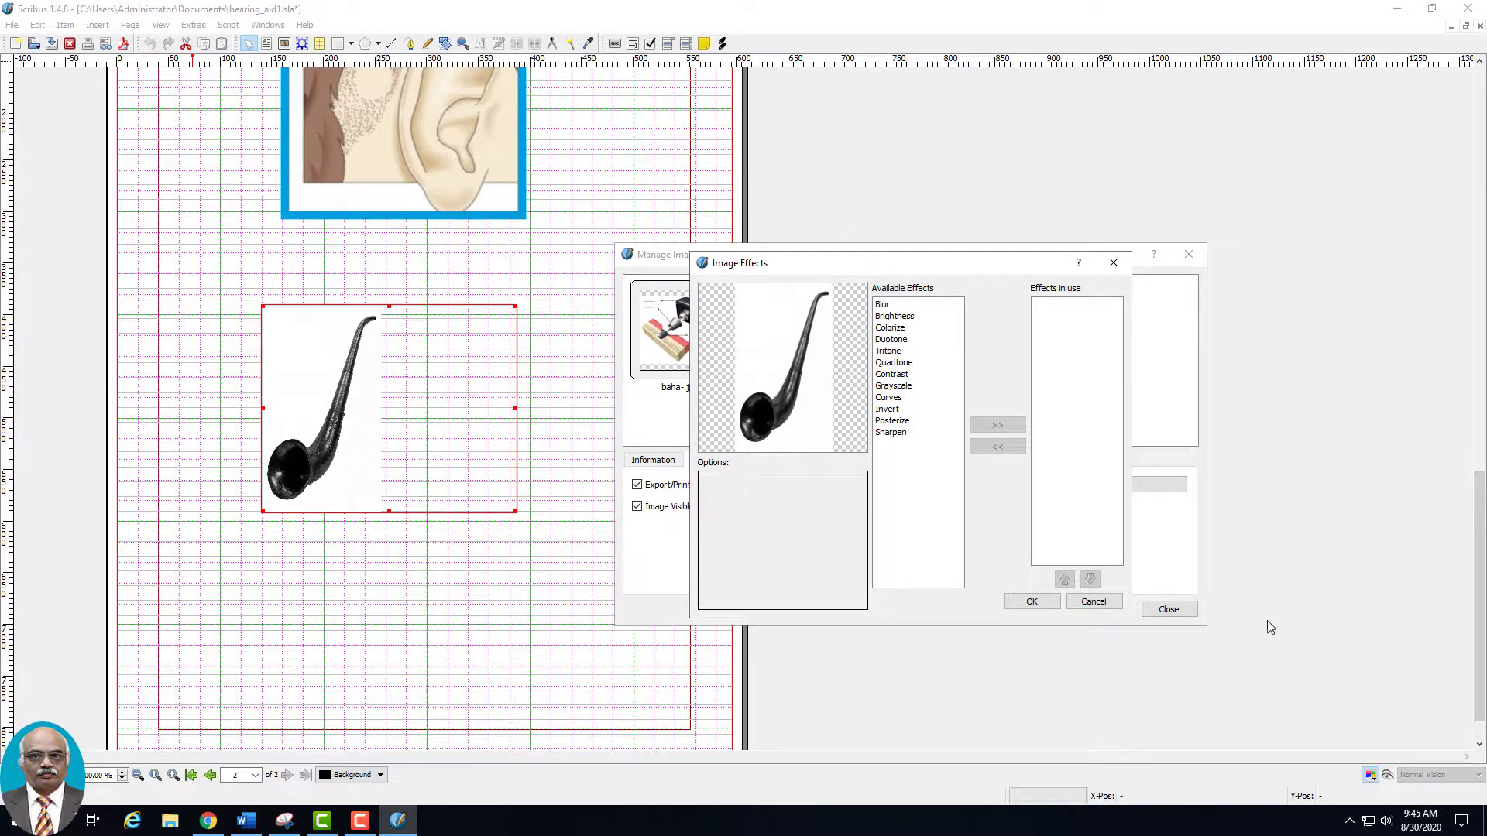
pyautogui.click(902, 432)
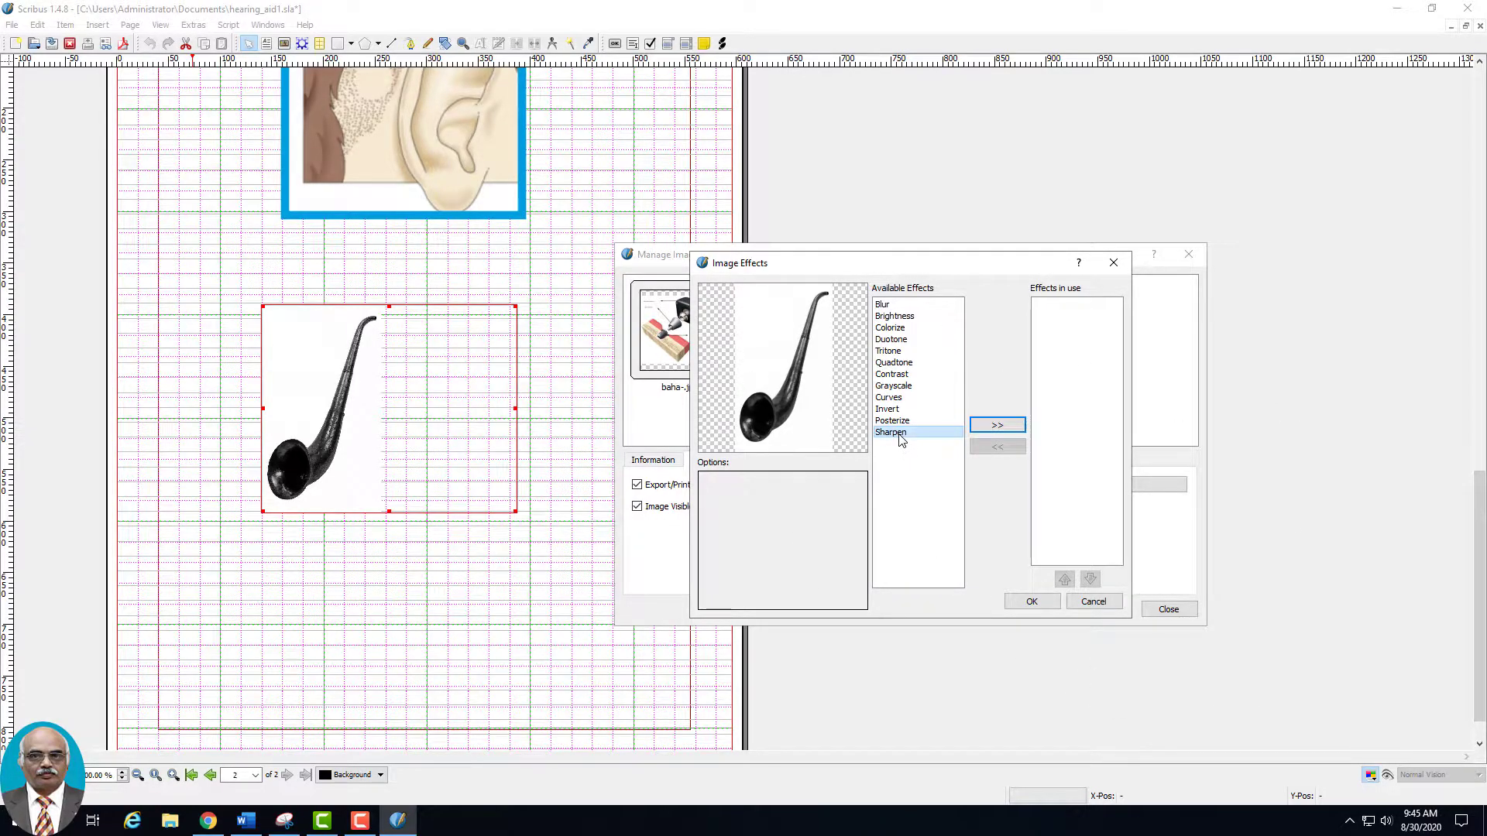
pyautogui.click(996, 428)
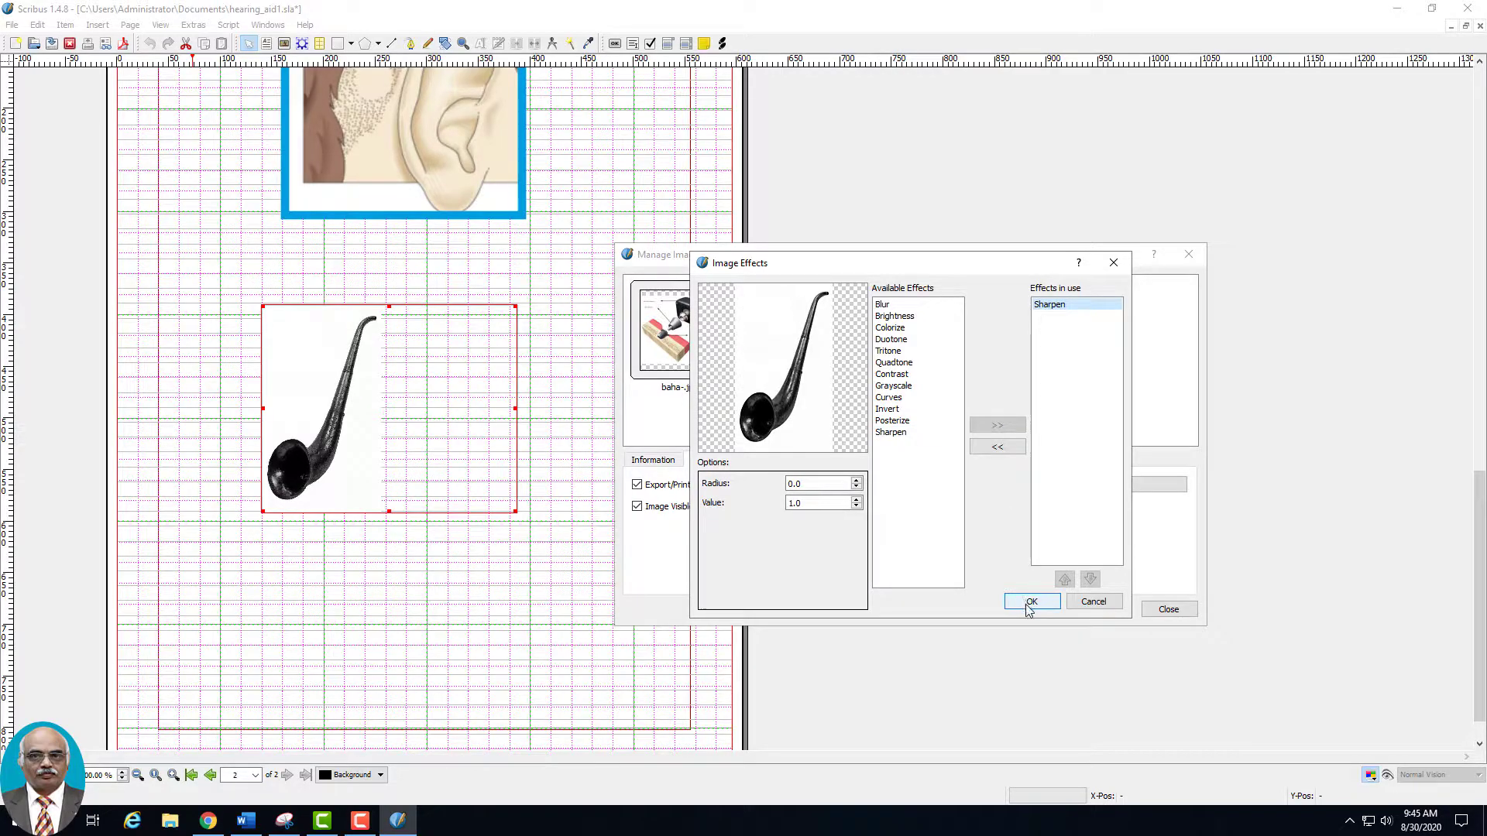
pyautogui.click(855, 481)
pyautogui.click(856, 481)
pyautogui.click(857, 500)
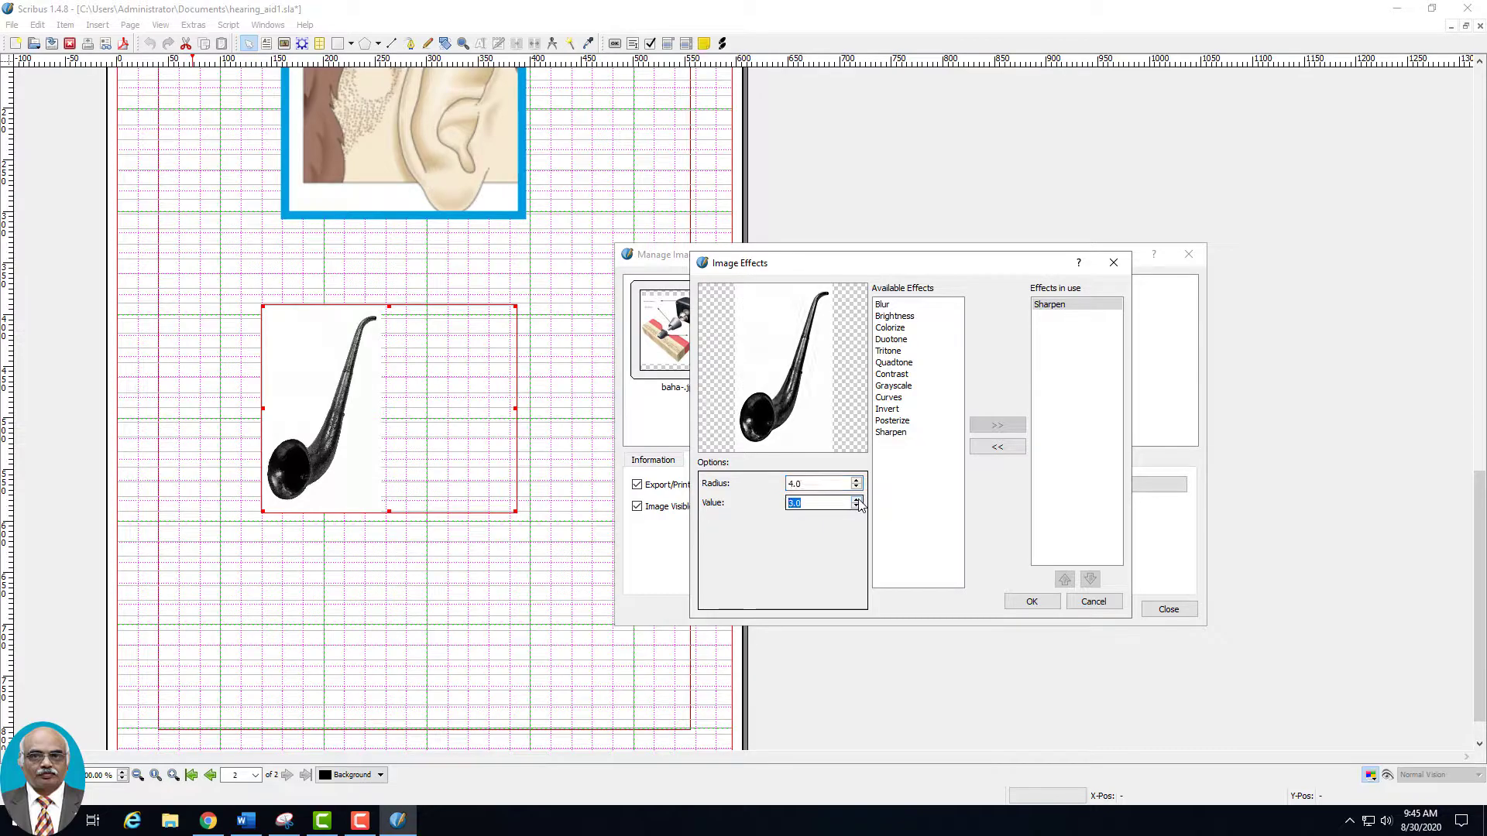
pyautogui.click(1032, 601)
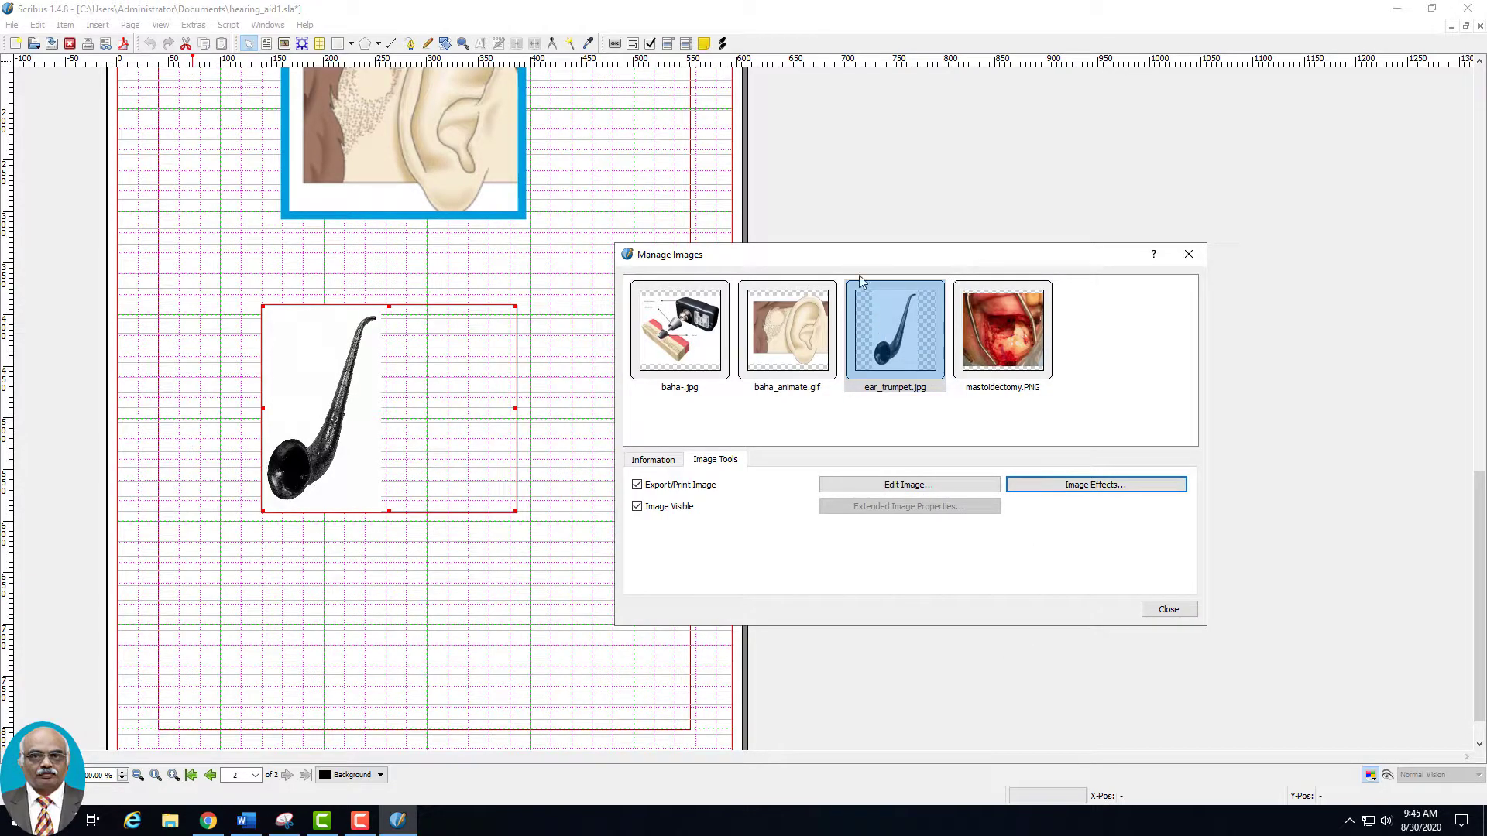
pyautogui.click(1186, 614)
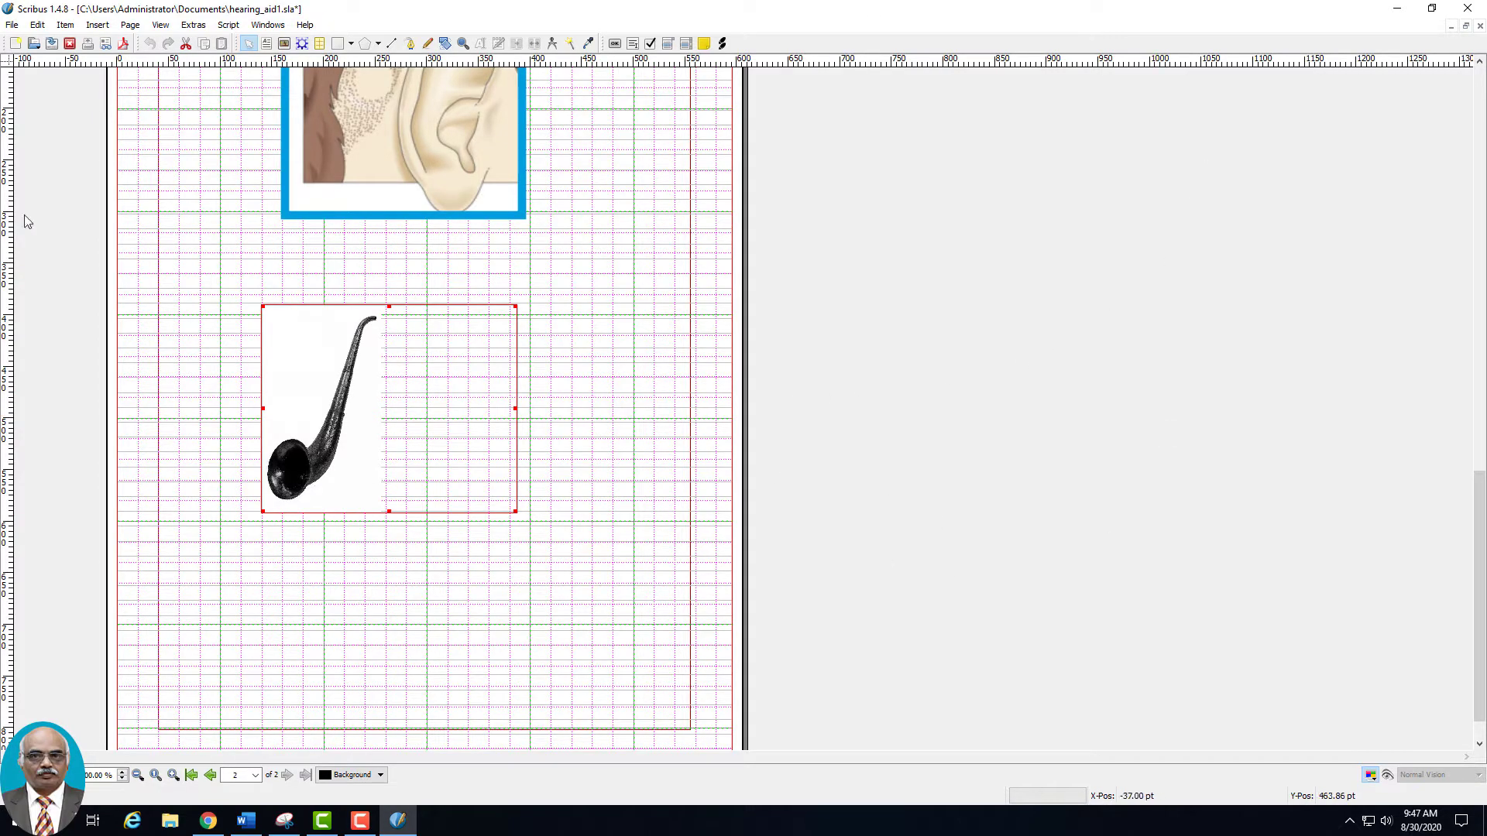
# Step: Collect the document for output into the hearing_aid folder inside Documents
pyautogui.click(13, 25)
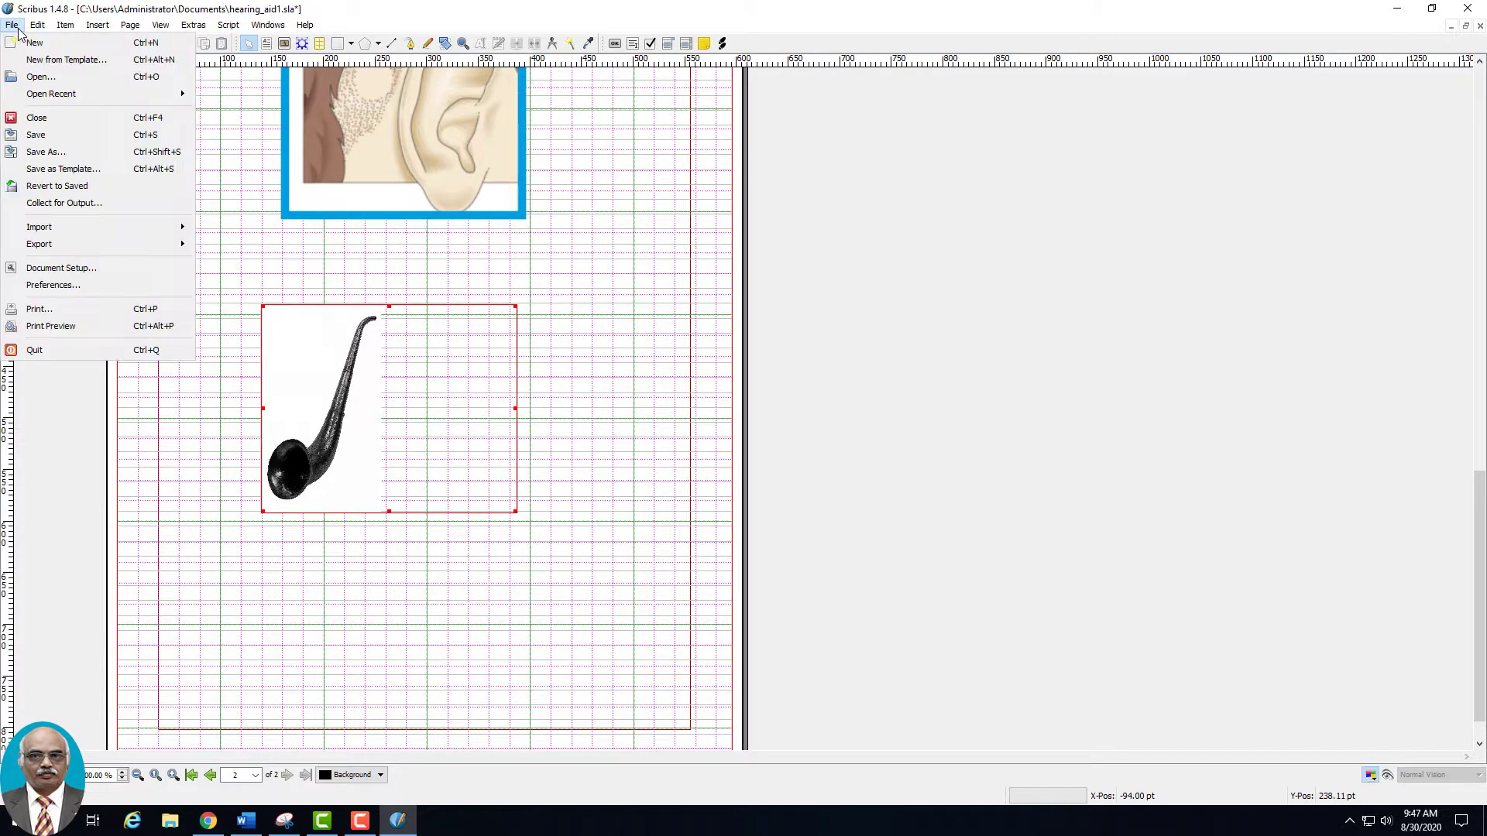
pyautogui.click(47, 203)
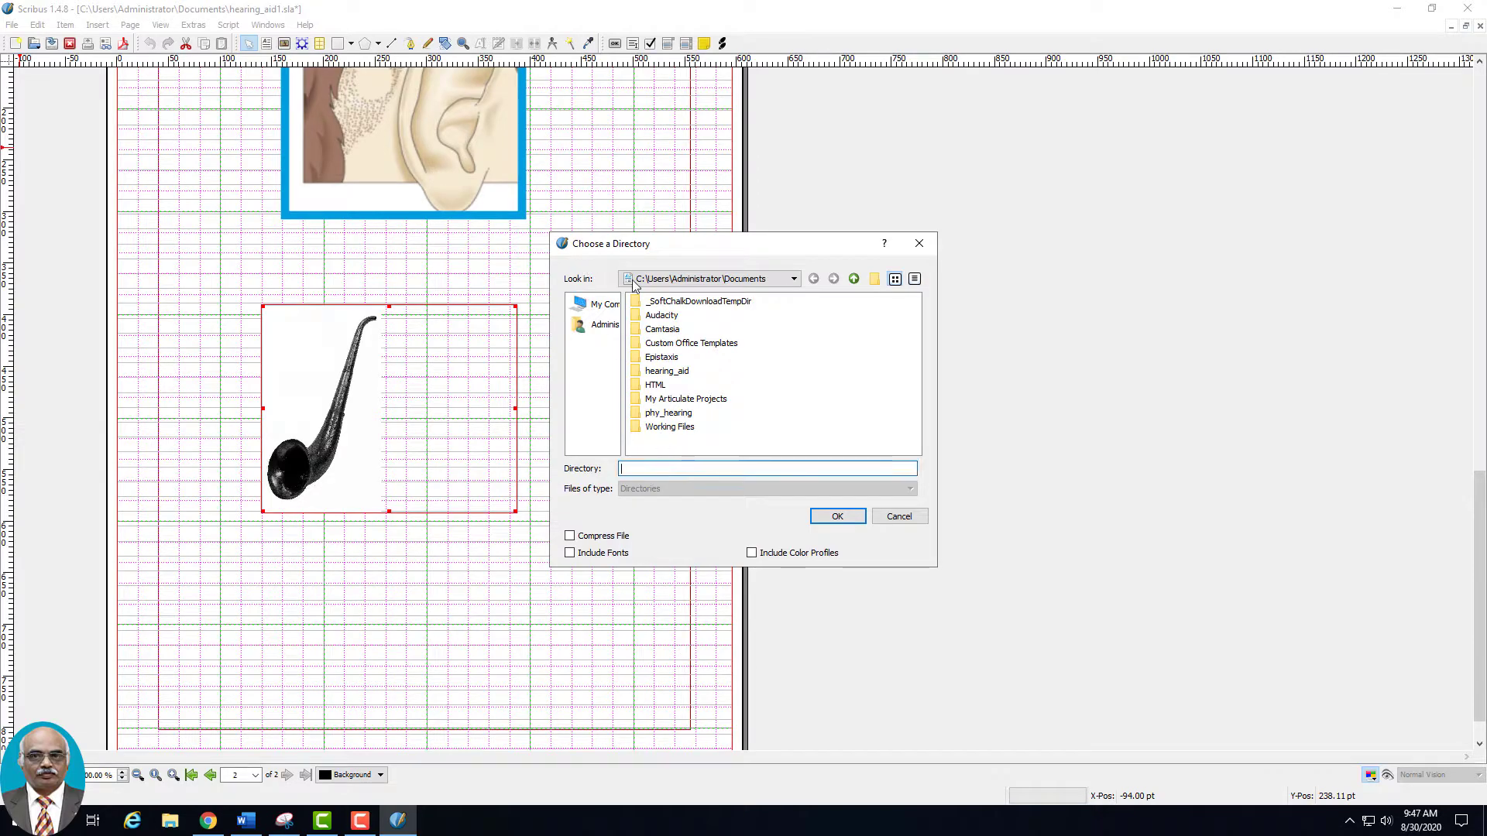
pyautogui.click(671, 372)
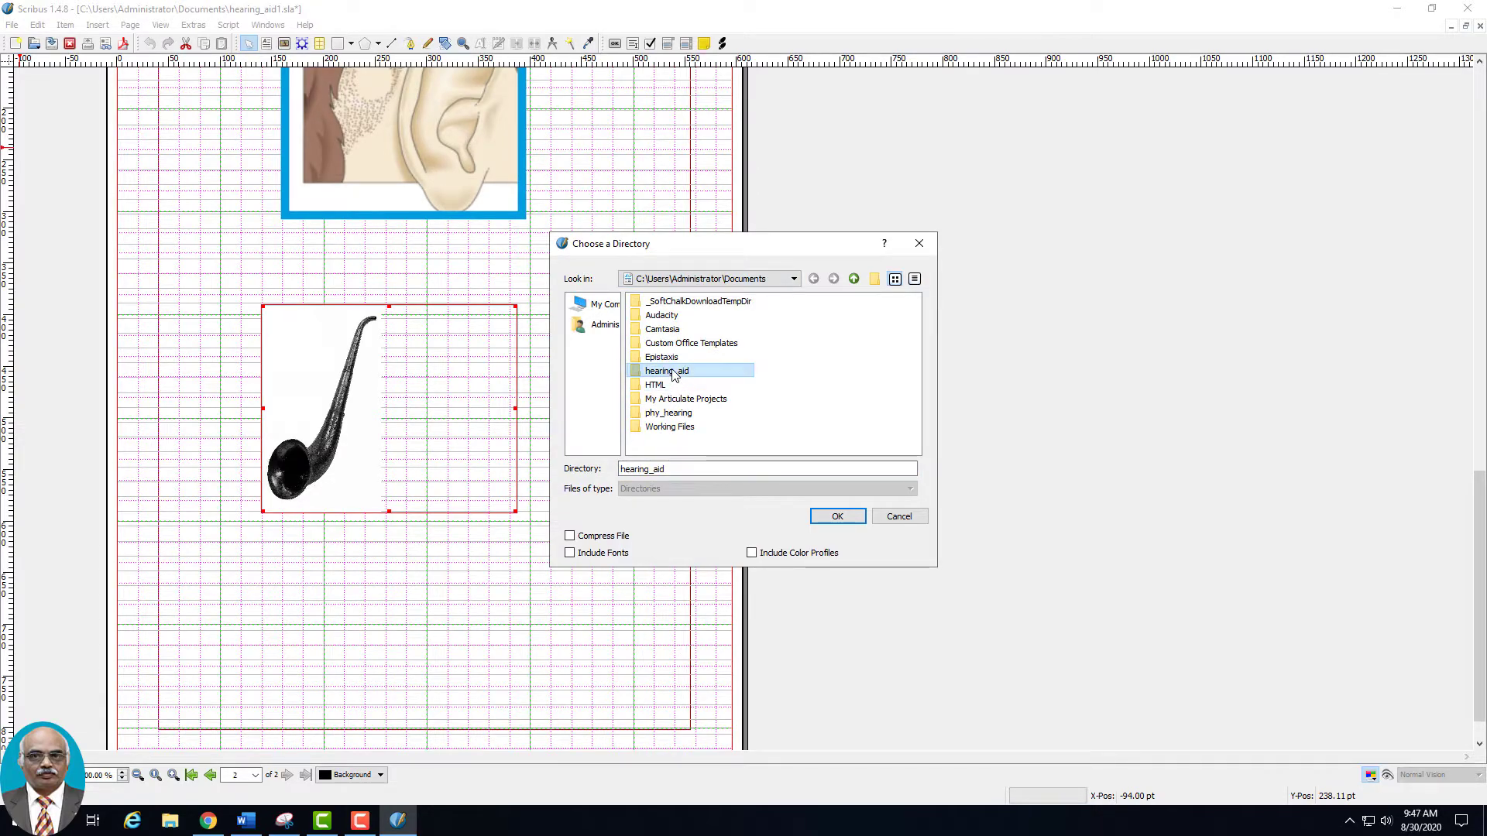
pyautogui.click(849, 518)
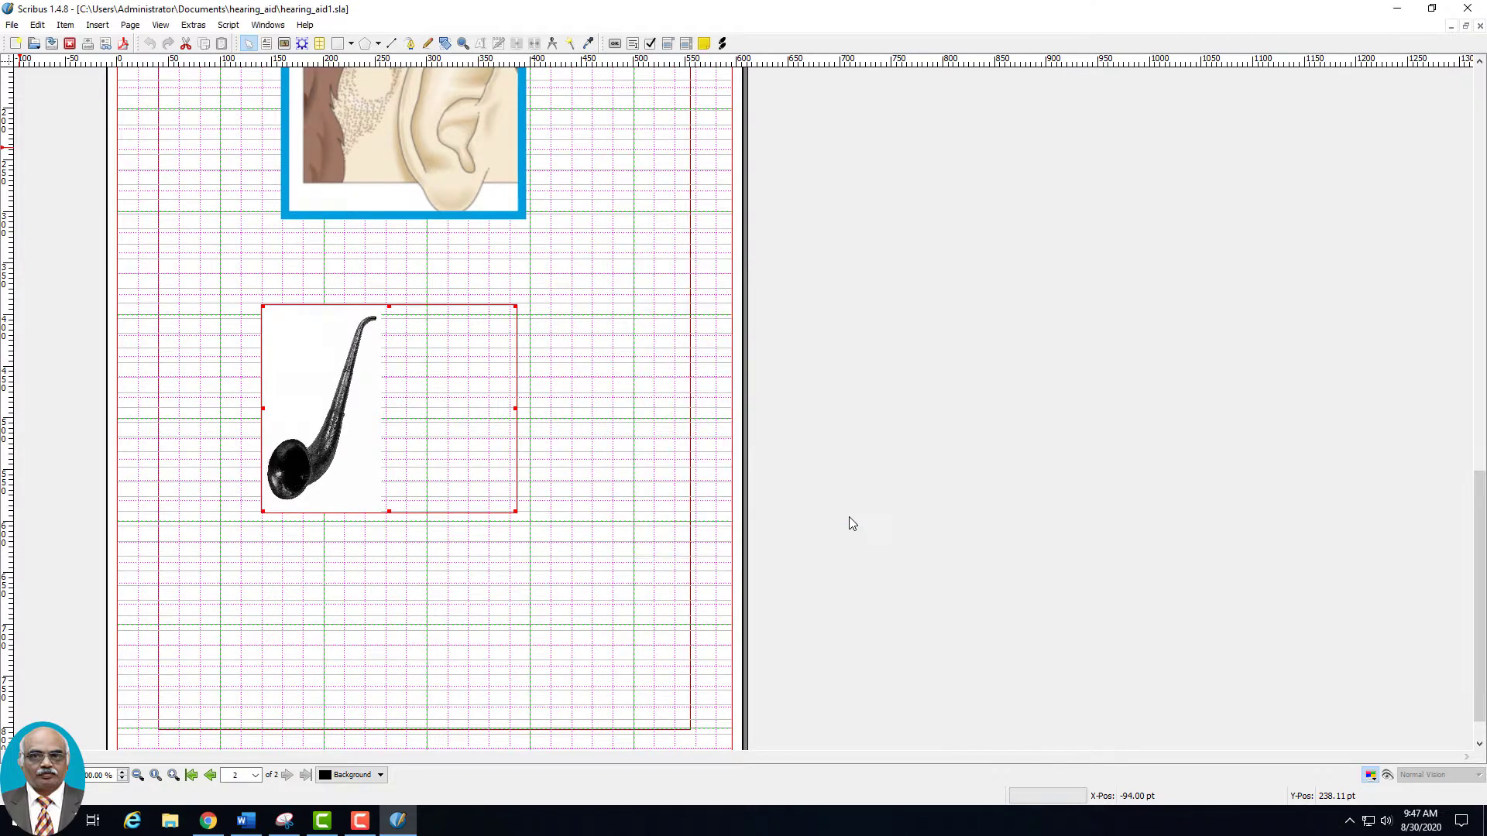